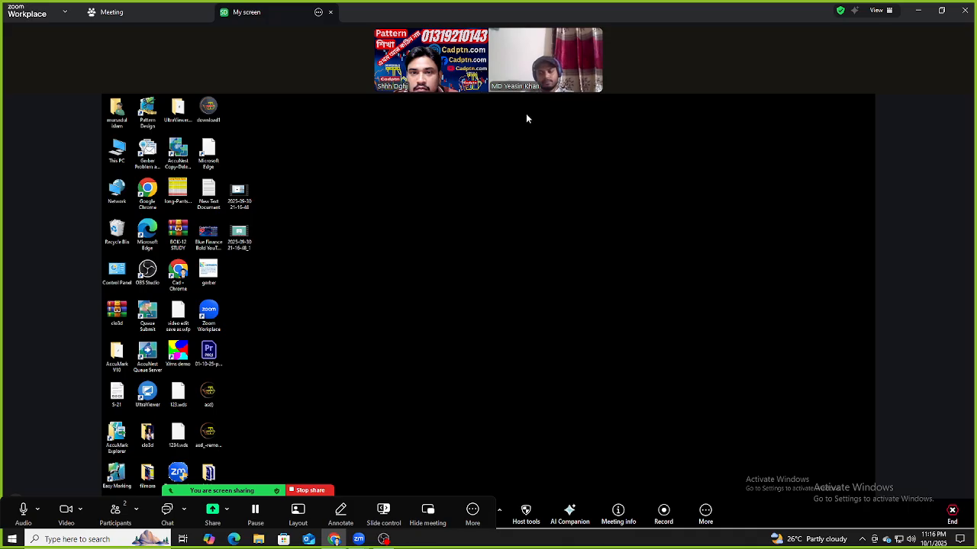
pyautogui.moveTo(540, 70)
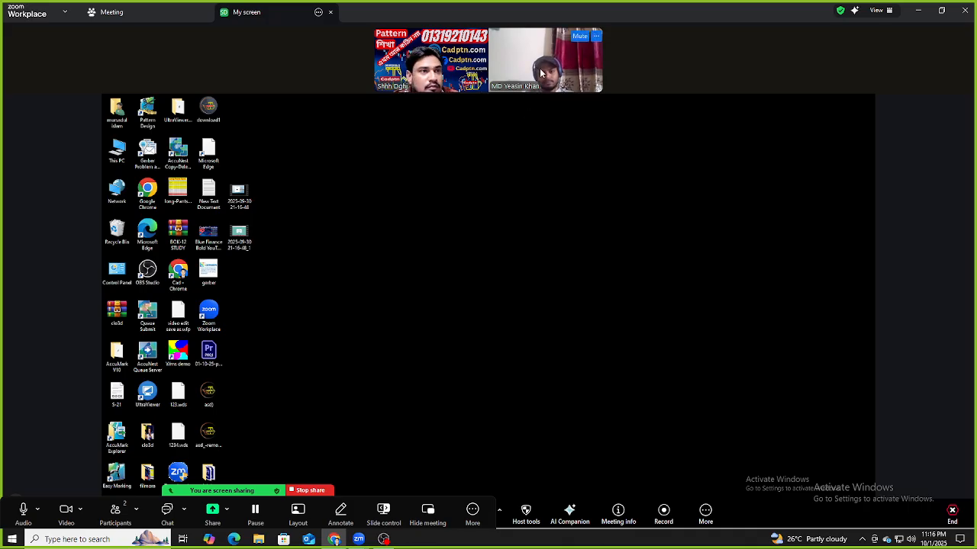
pyautogui.click(146, 16)
pyautogui.click(246, 12)
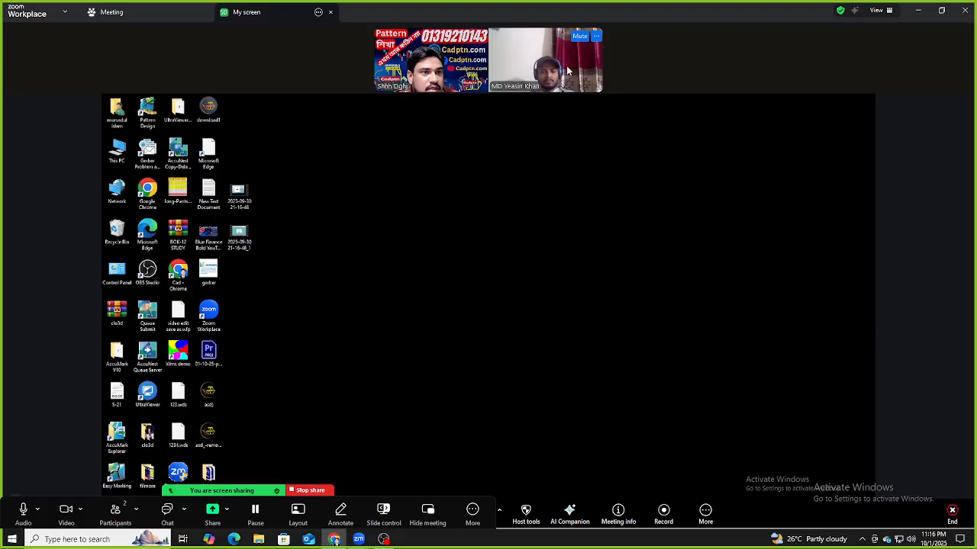
pyautogui.moveTo(473, 82)
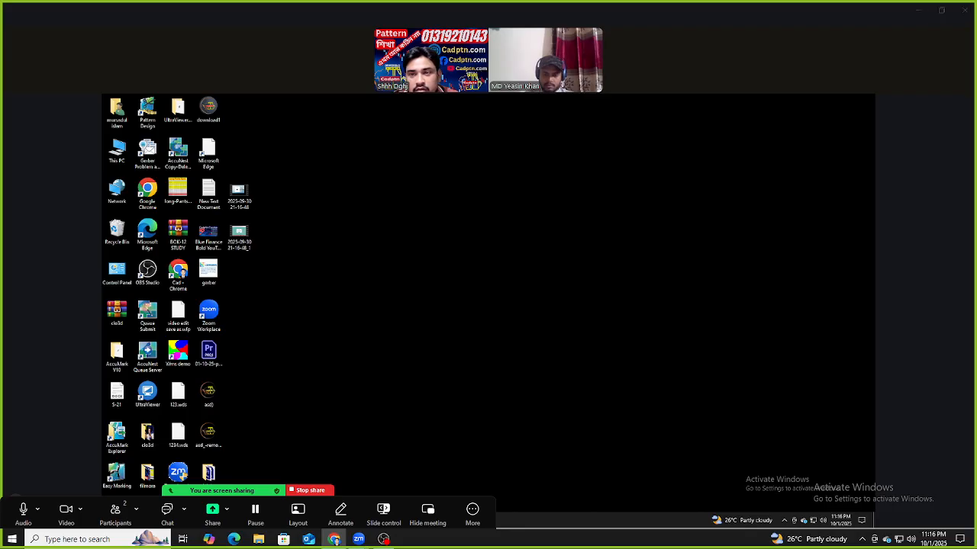
pyautogui.moveTo(502, 87)
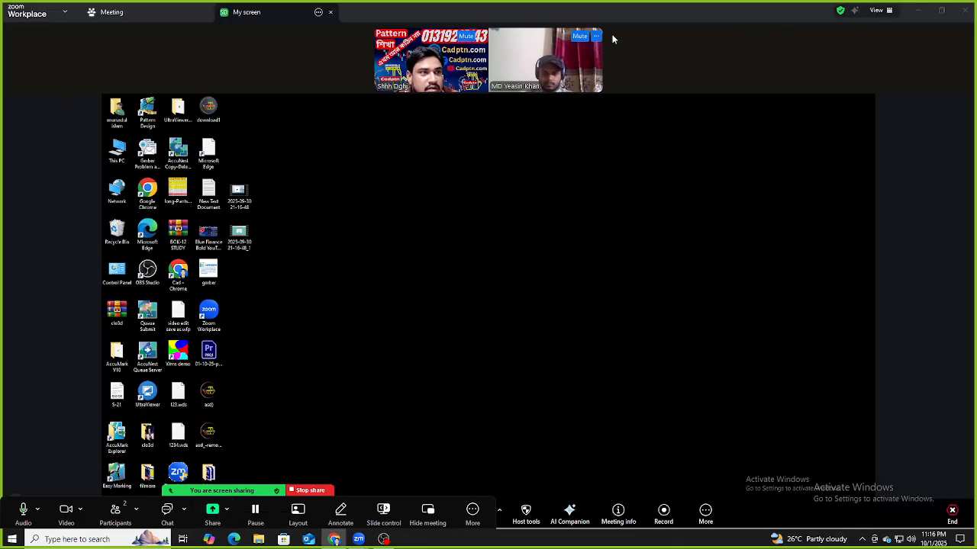
pyautogui.moveTo(537, 59)
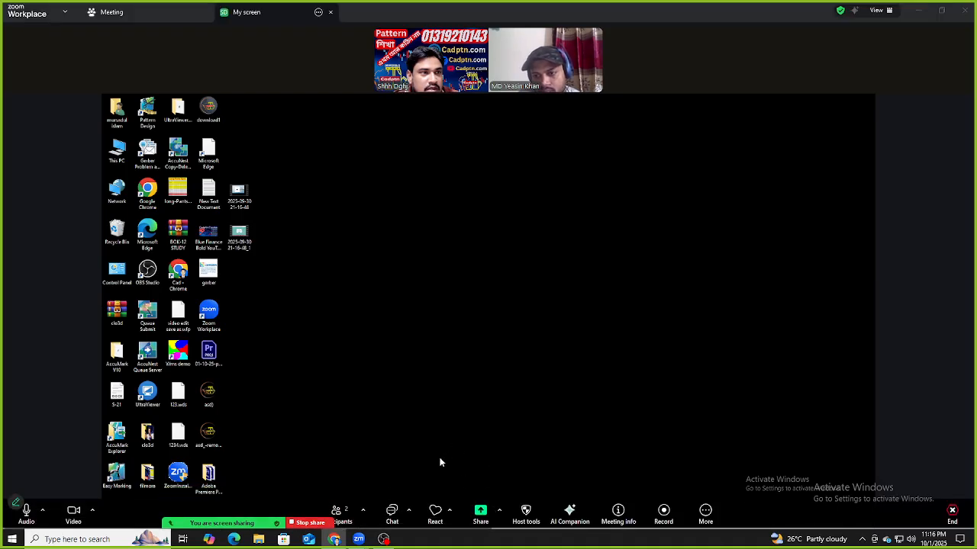
pyautogui.moveTo(189, 522)
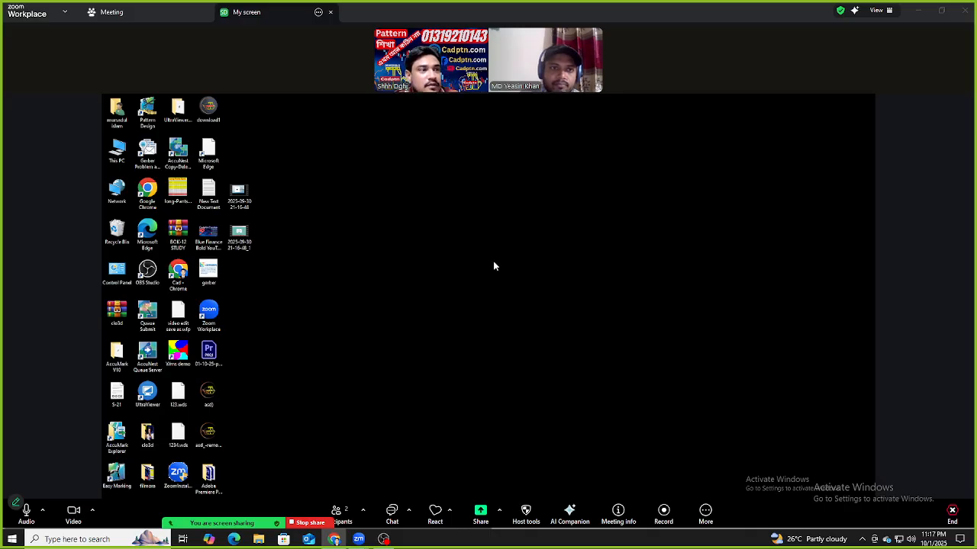
pyautogui.click(156, 15)
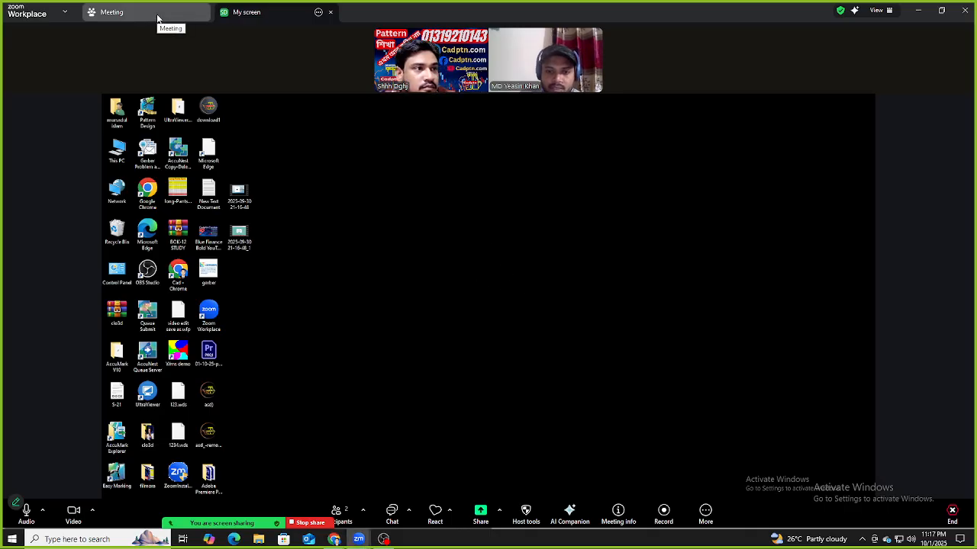
pyautogui.click(273, 17)
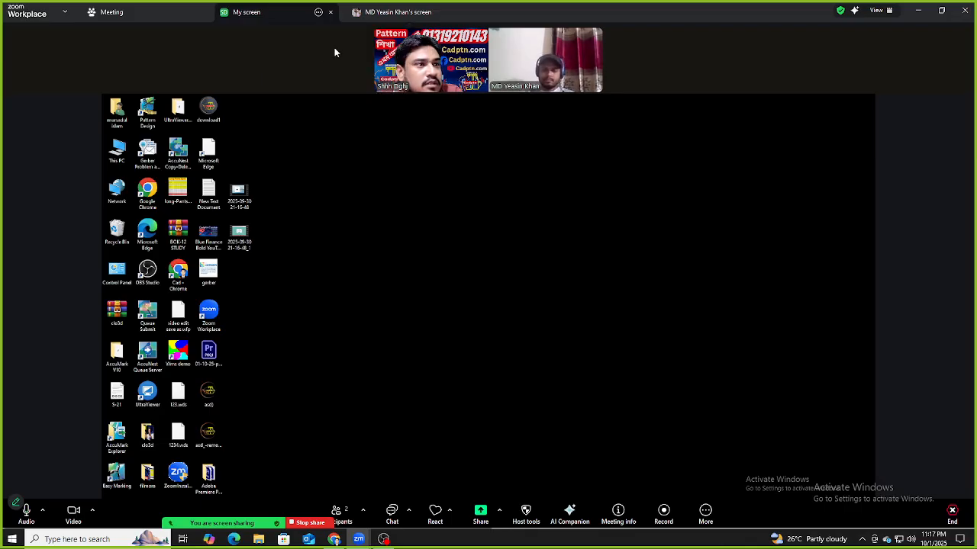
# Display the other participant's shared screen and request remote control of it
pyautogui.click(366, 19)
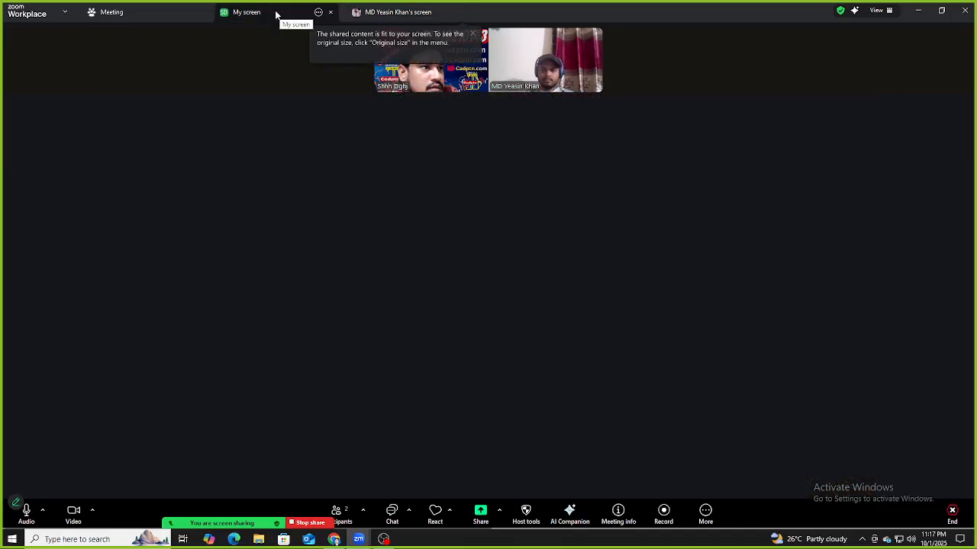
pyautogui.click(281, 16)
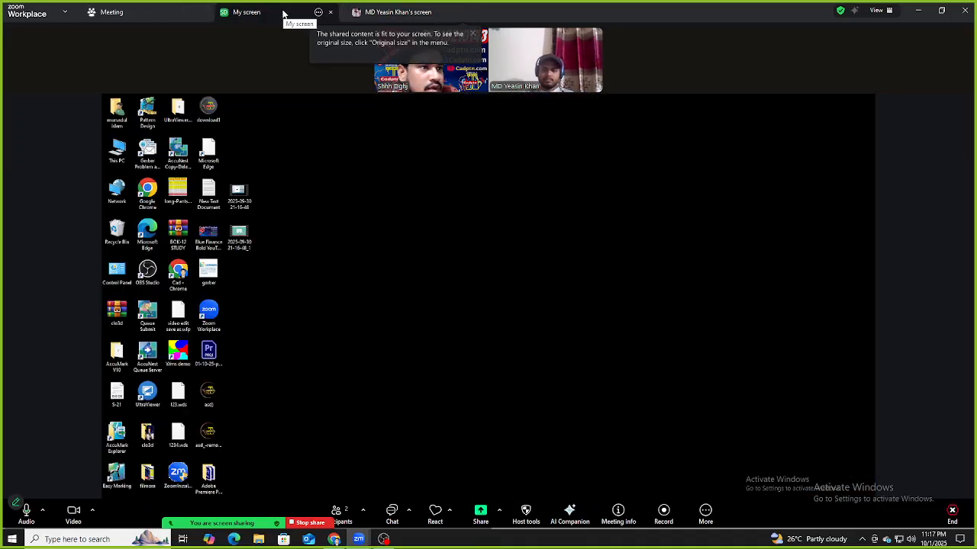
pyautogui.click(378, 12)
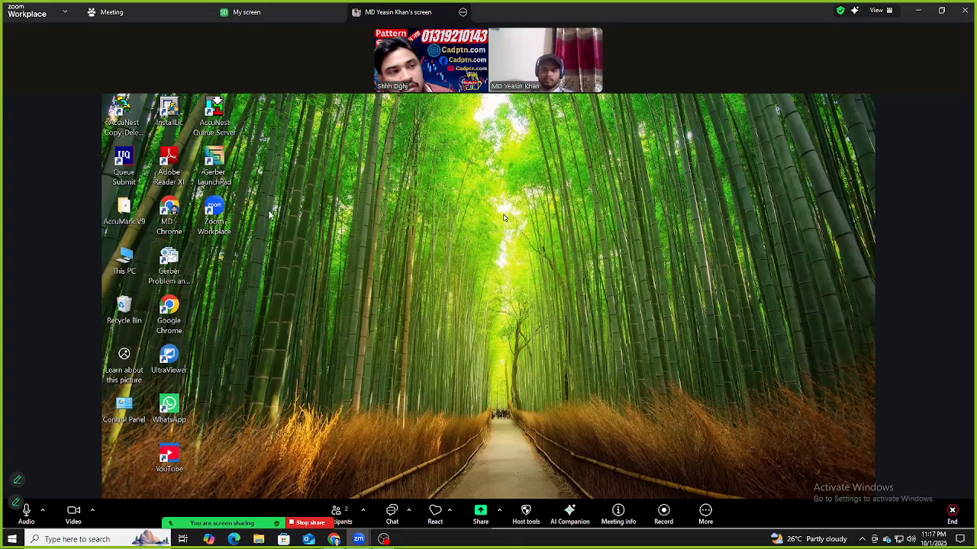
pyautogui.click(463, 12)
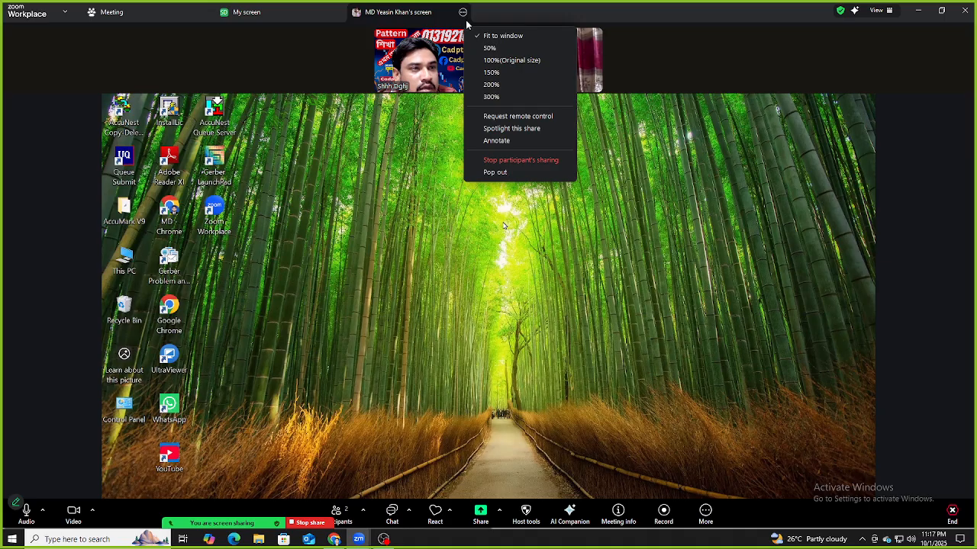
pyautogui.click(518, 116)
pyautogui.click(531, 299)
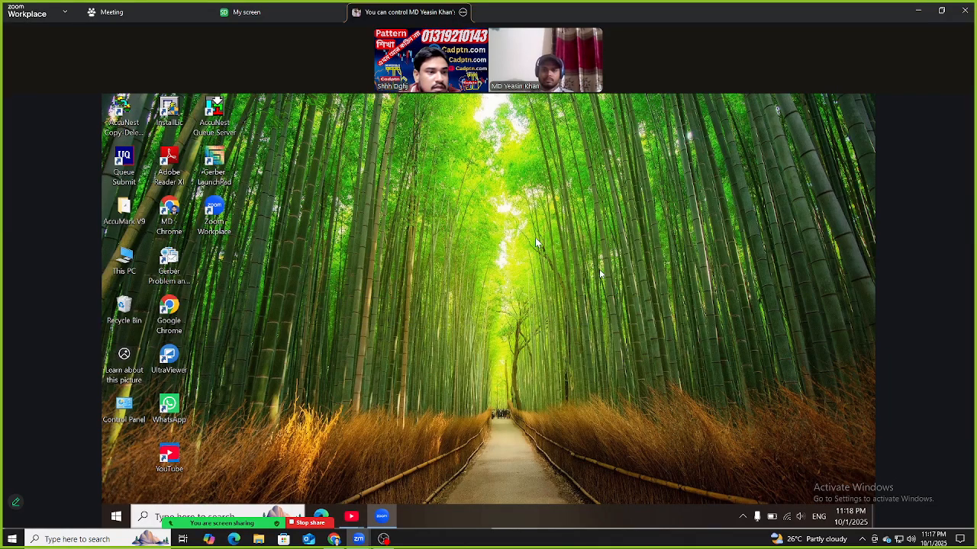
# Launch Gerber LaunchPad on the remote desktop and start Pattern Design from Pattern Processing, Digitizing, PDS
pyautogui.doubleClick(220, 163)
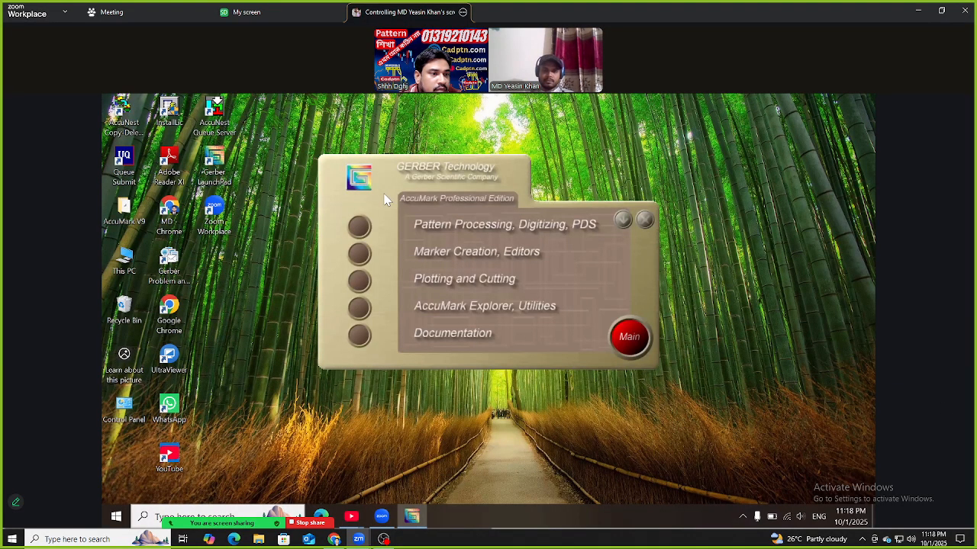
pyautogui.click(354, 238)
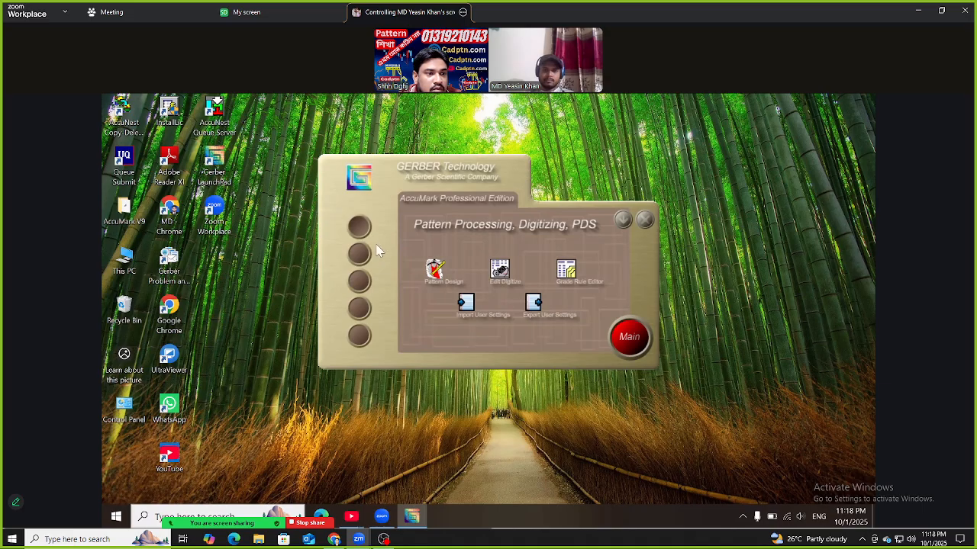
pyautogui.click(436, 275)
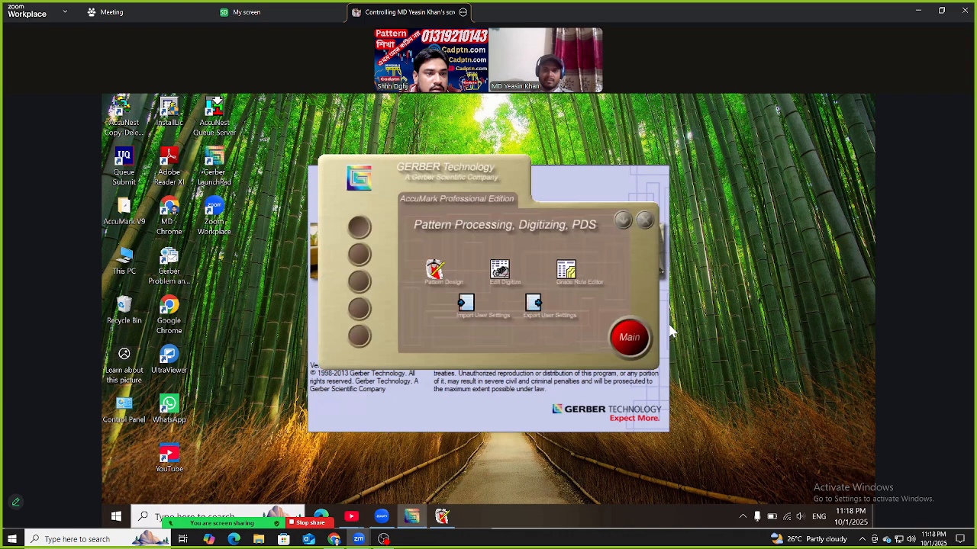
# Open AccuMark Explorer from the LaunchPad's AccuMark Explorer, Utilities group and maximize its window
pyautogui.click(361, 258)
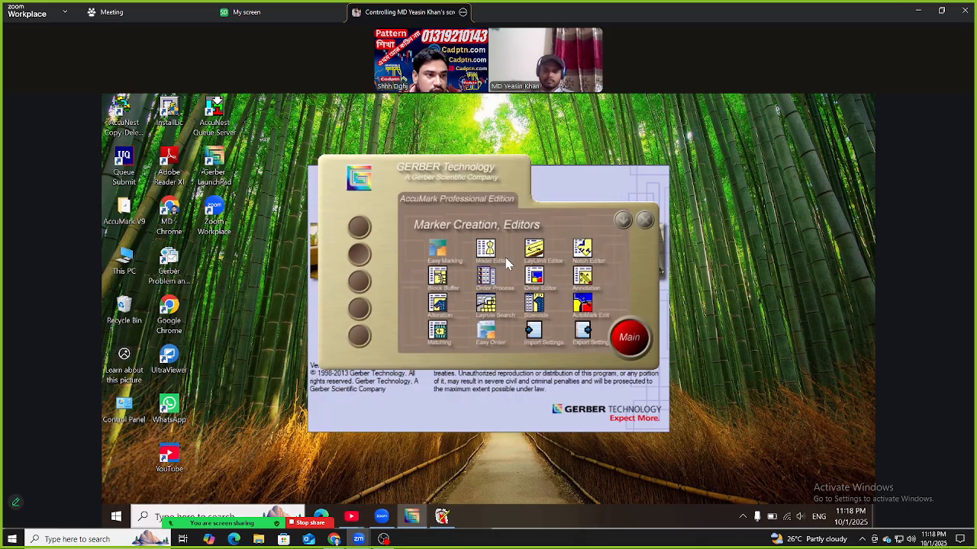
pyautogui.click(359, 281)
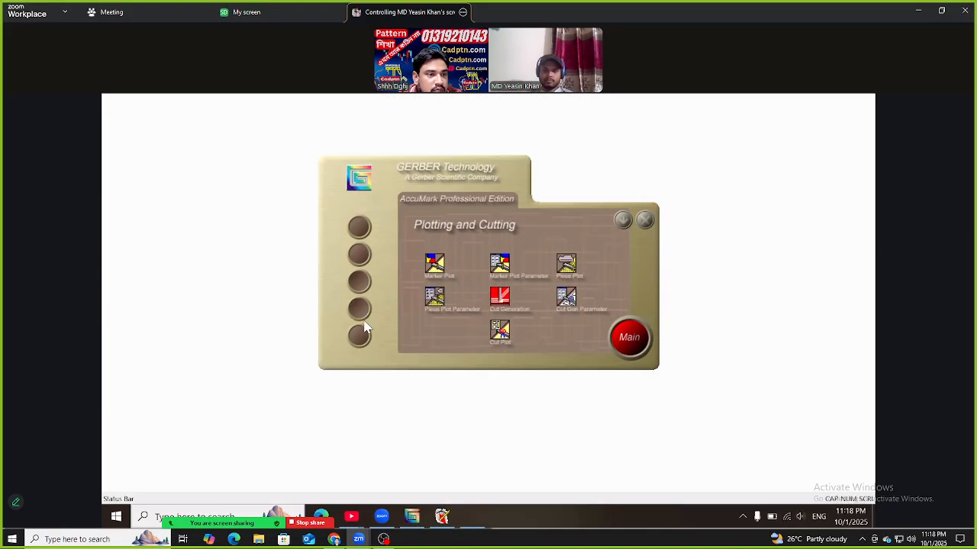
pyautogui.click(363, 335)
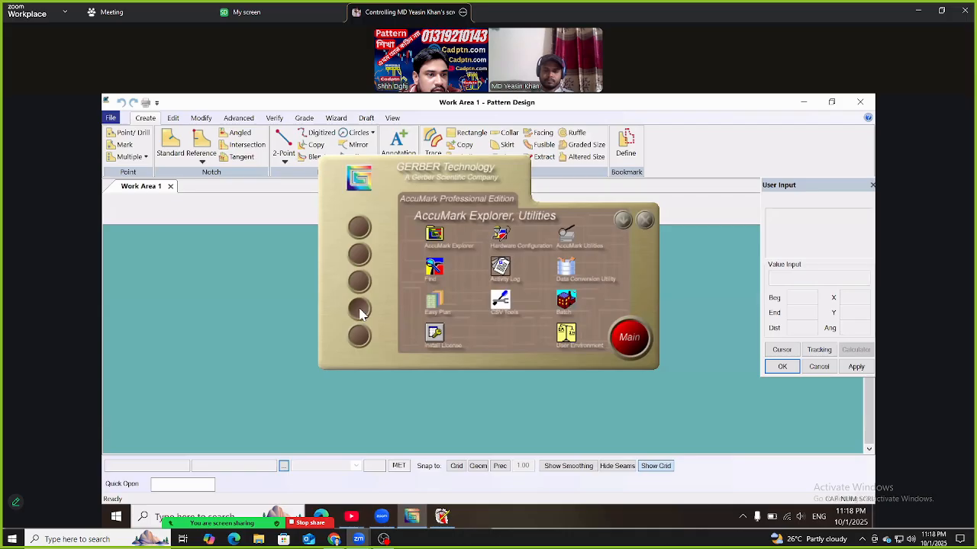
pyautogui.doubleClick(436, 238)
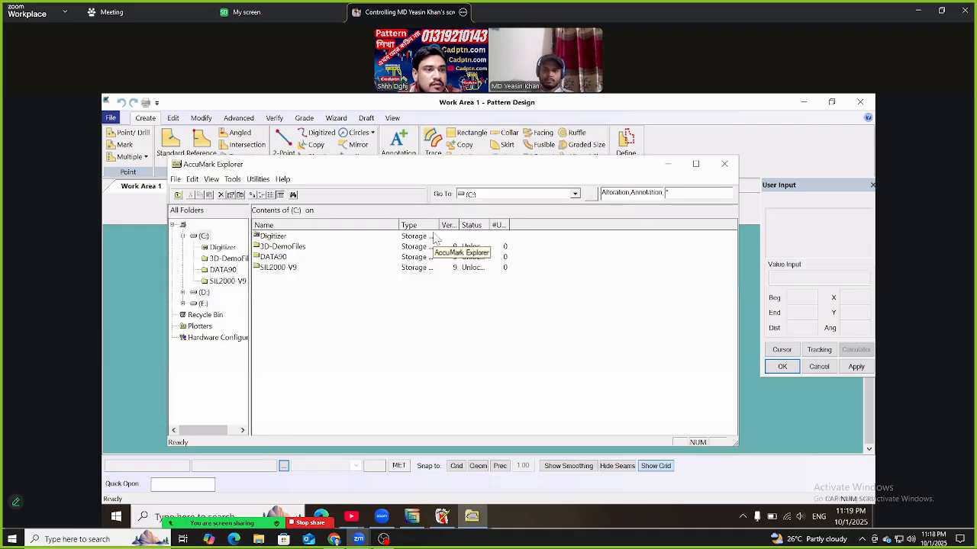
pyautogui.click(695, 165)
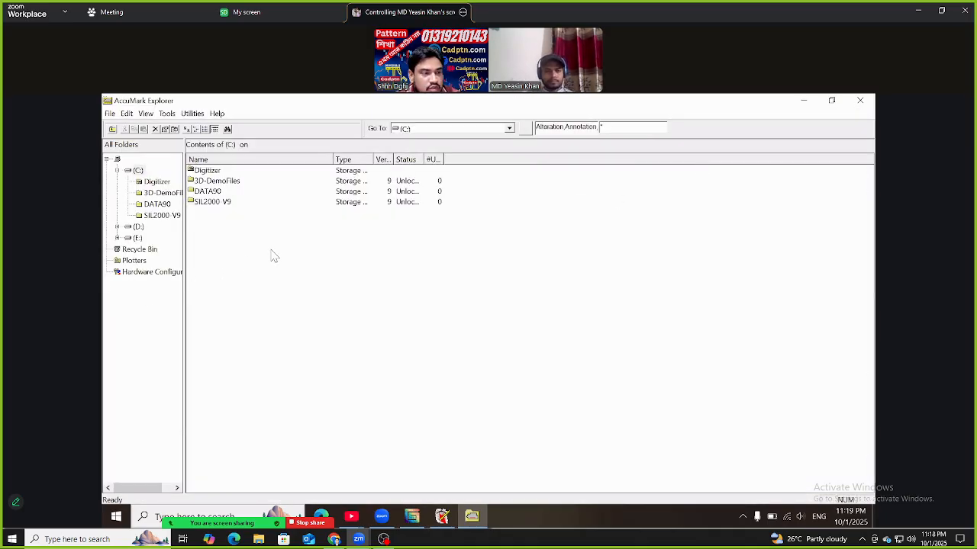
# Look through the 3D-DemoFiles and DATA90 storage areas on drive C: and the list of storage areas on that drive
pyautogui.click(158, 194)
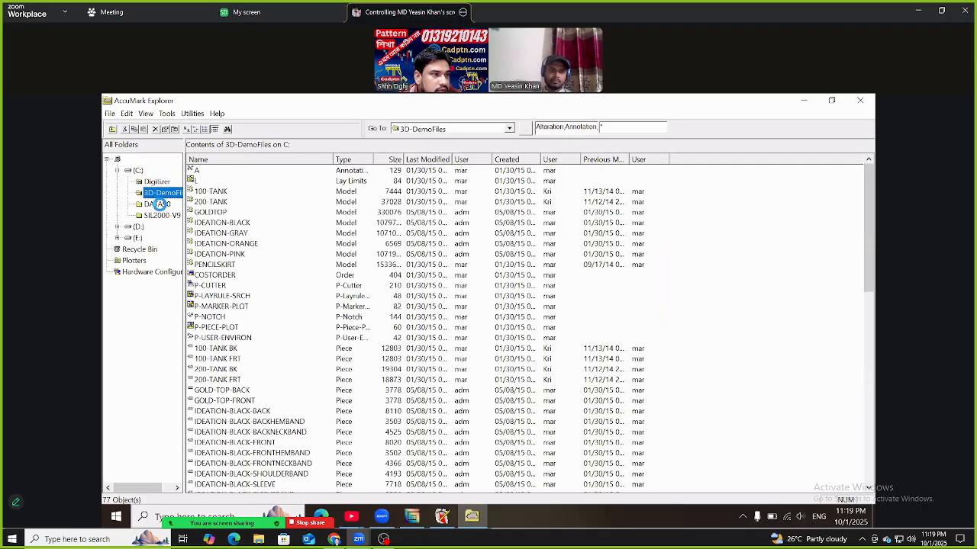
pyautogui.click(156, 204)
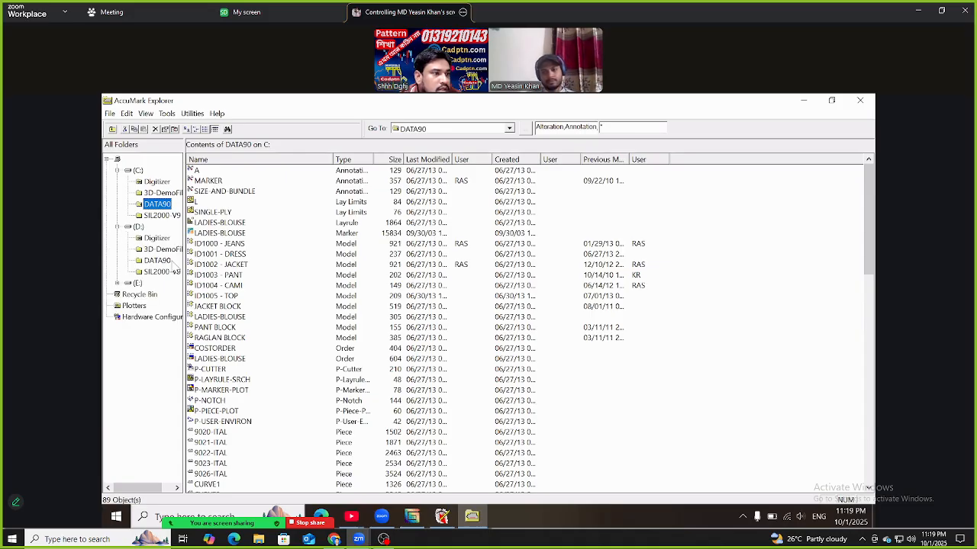
pyautogui.click(117, 226)
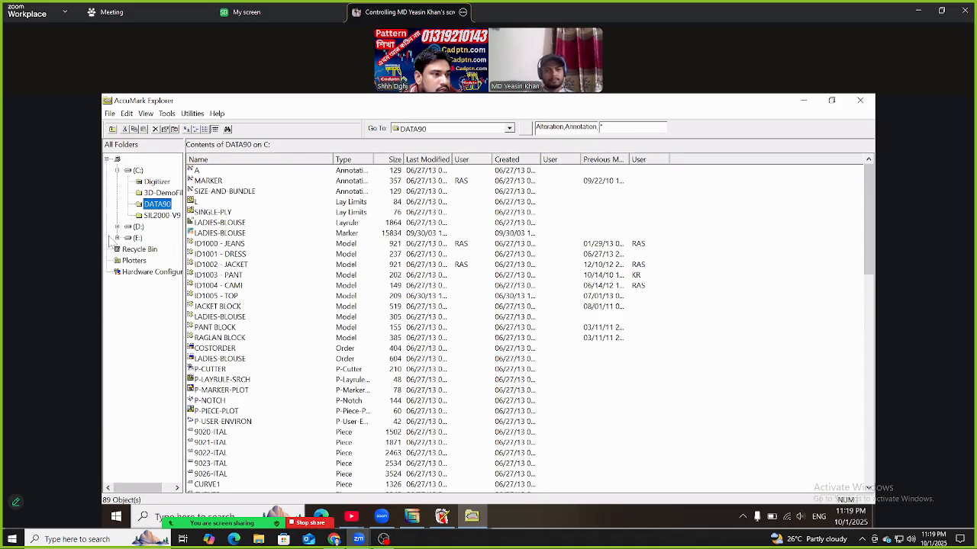
pyautogui.click(136, 171)
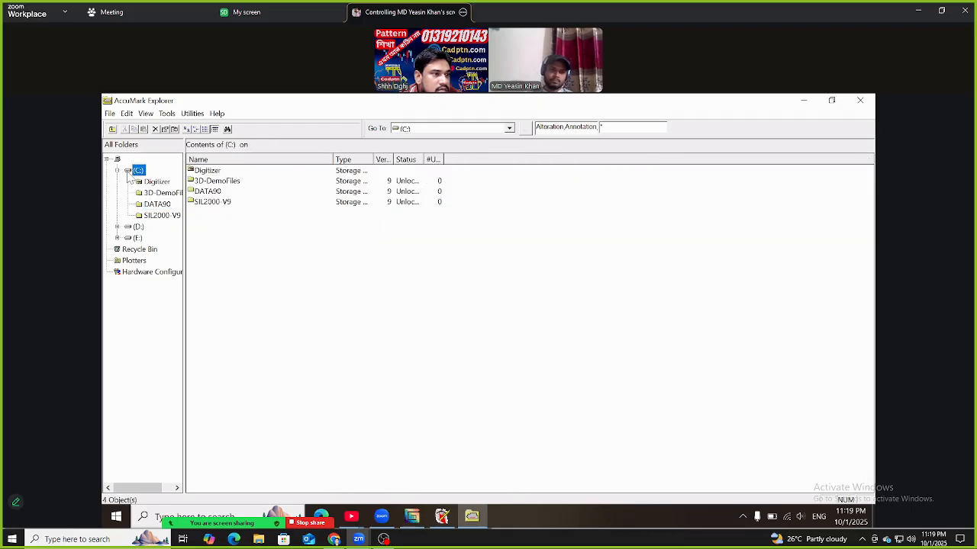
# Try to create a V9 storage area on drive E: named after the participant, with a space in the name
pyautogui.click(138, 238)
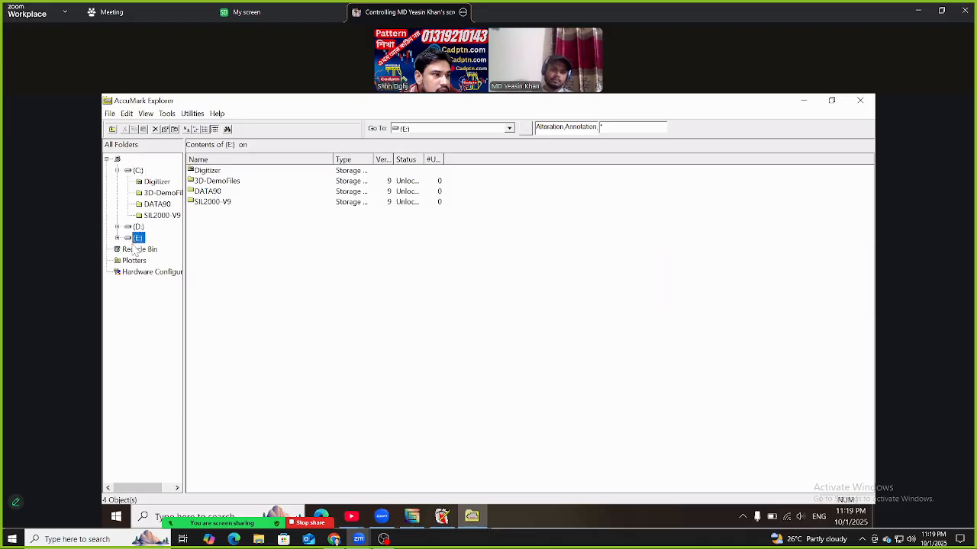
pyautogui.click(118, 238)
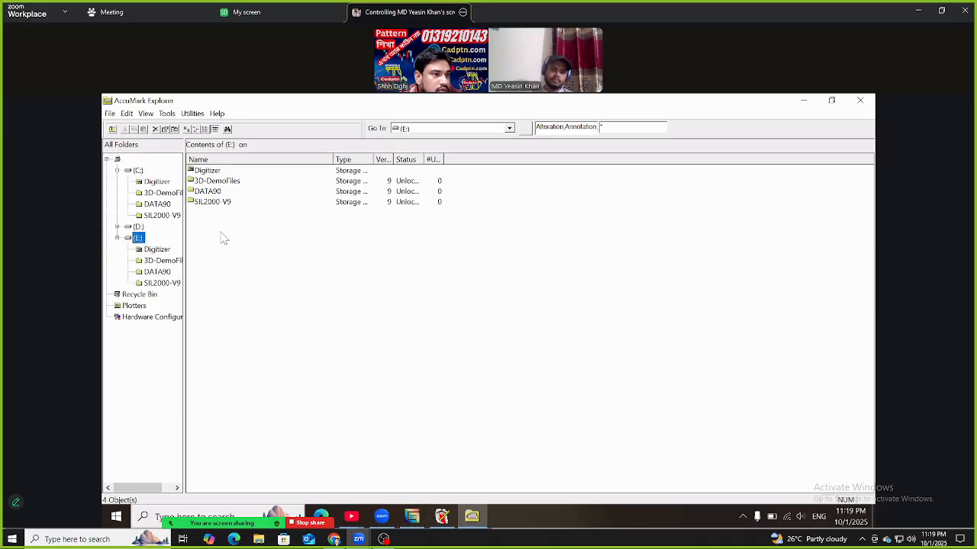
pyautogui.rightClick(255, 230)
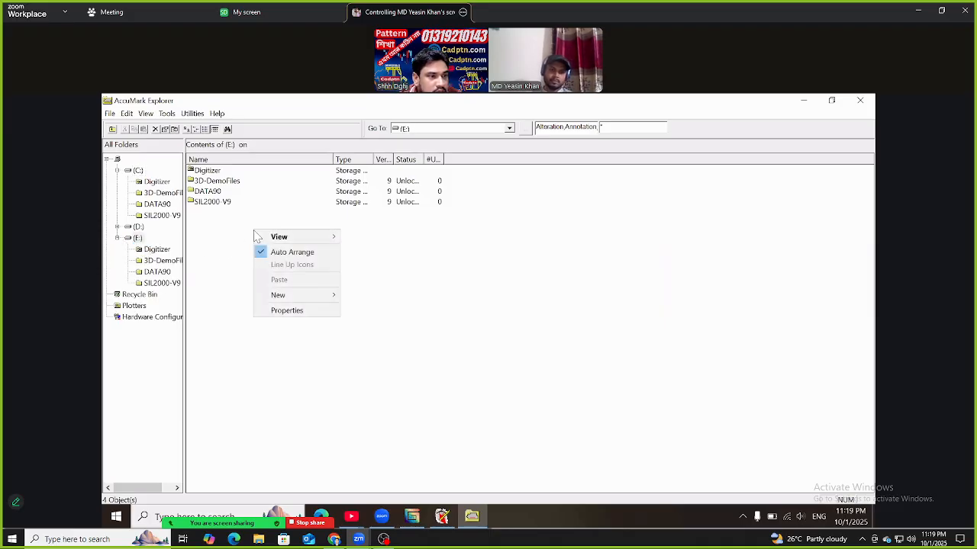
pyautogui.moveTo(278, 296)
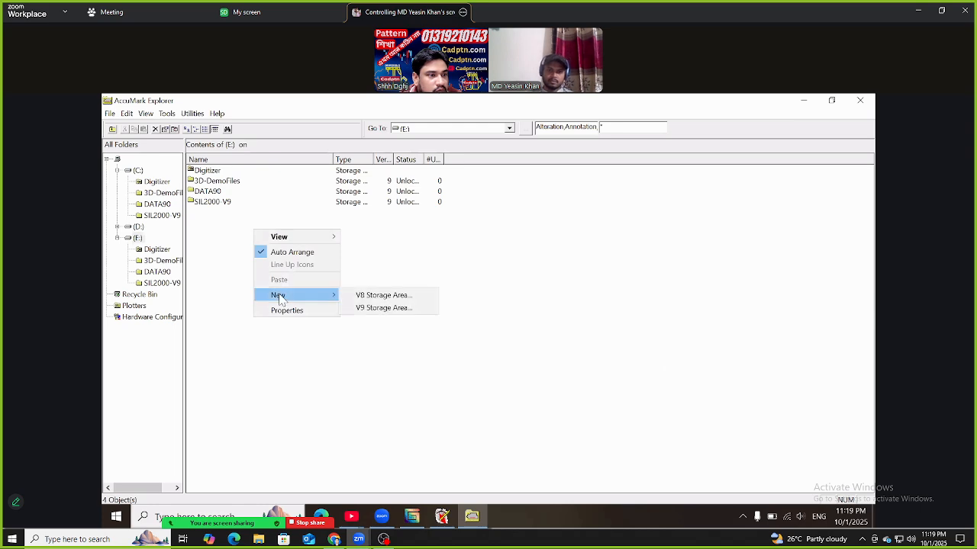
pyautogui.click(390, 309)
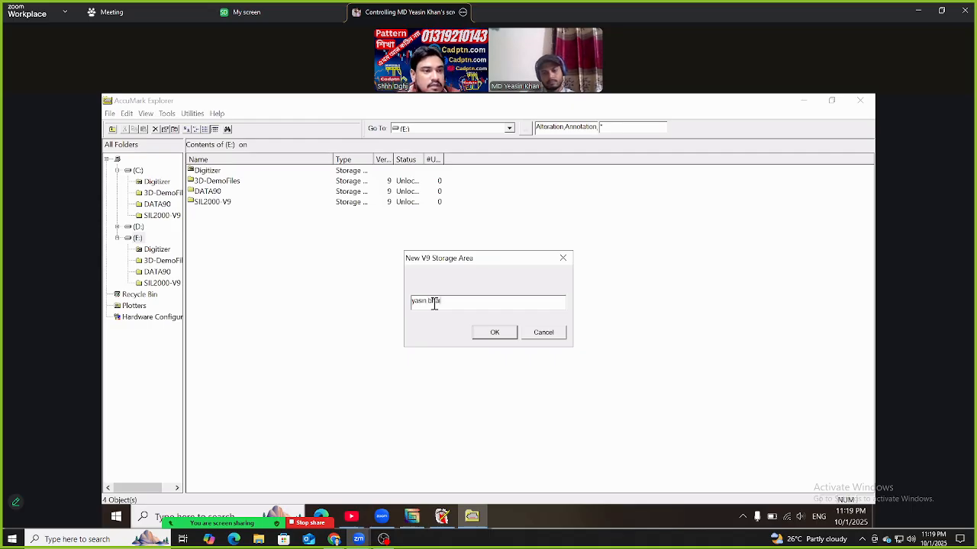
pyautogui.click(497, 336)
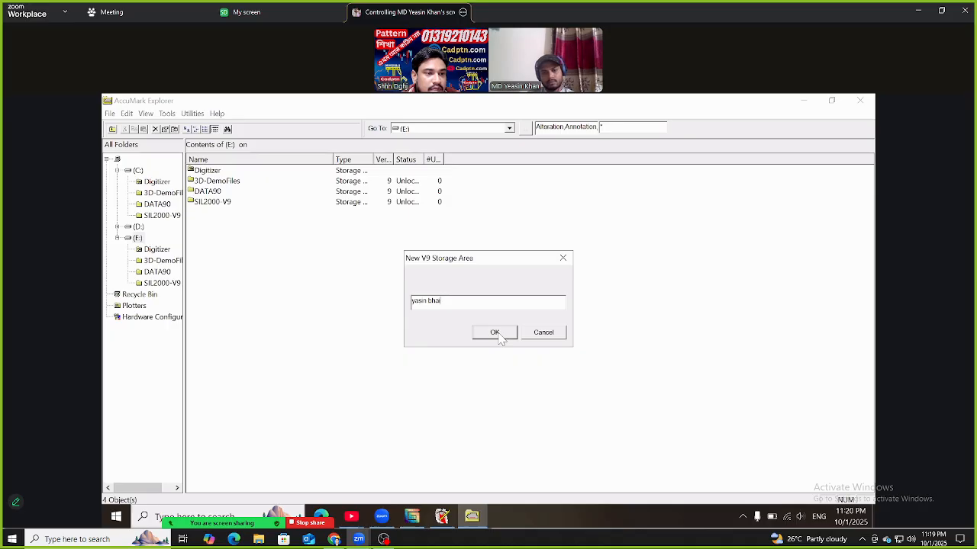
pyautogui.click(496, 333)
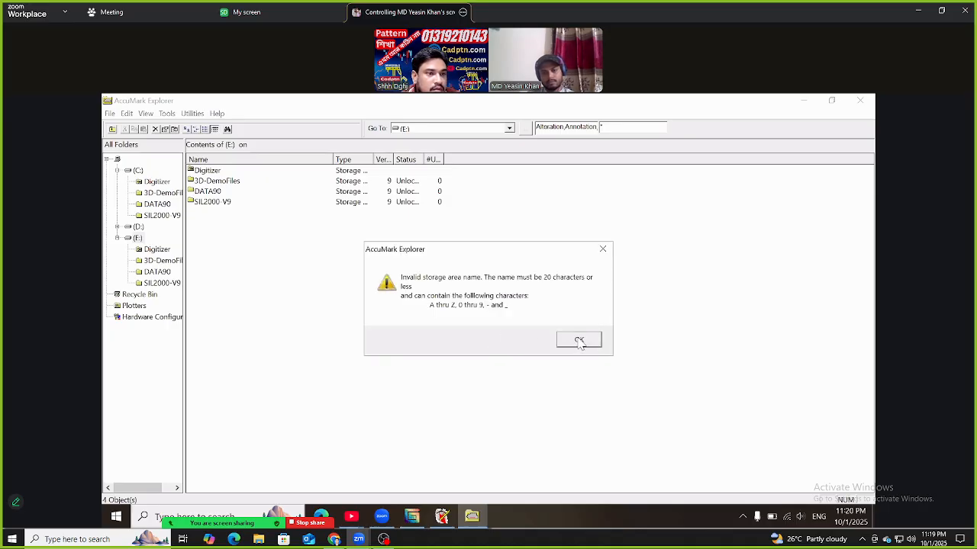
pyautogui.click(579, 341)
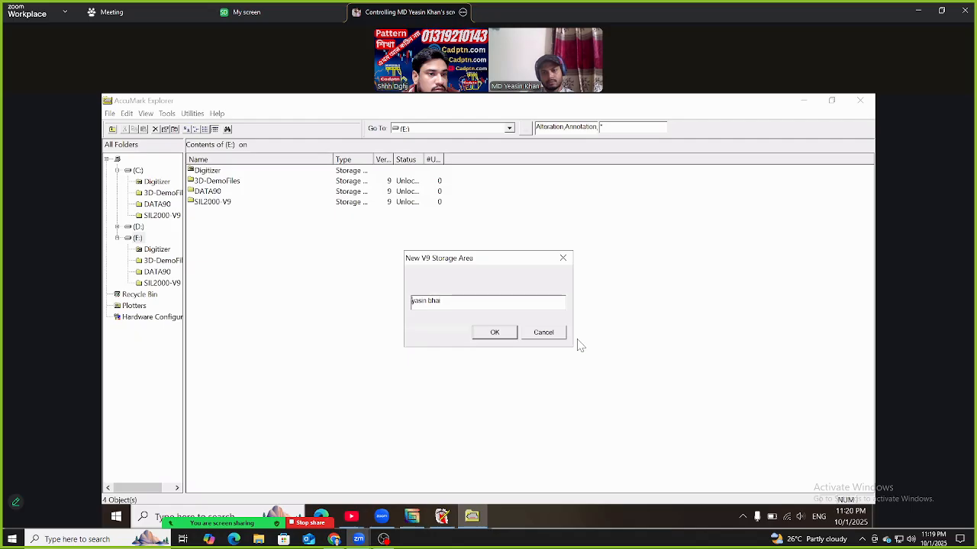
# Remove the space from the new V9 storage area's name and create the area on drive E:
pyautogui.click(495, 333)
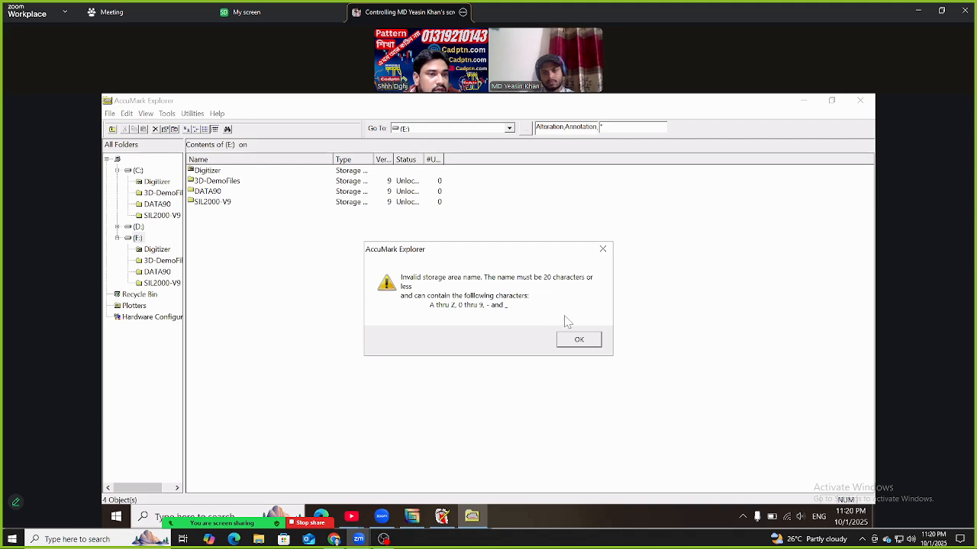
pyautogui.click(581, 338)
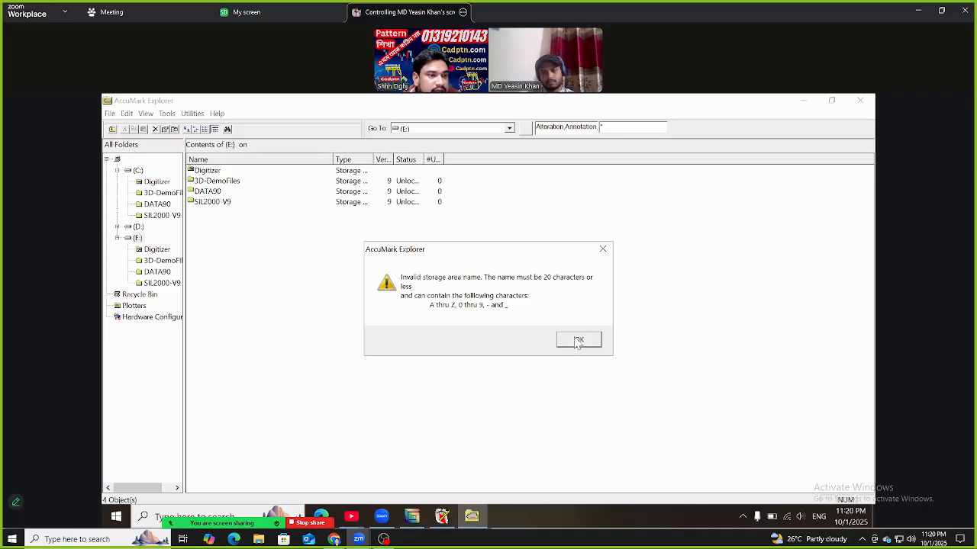
pyautogui.click(585, 340)
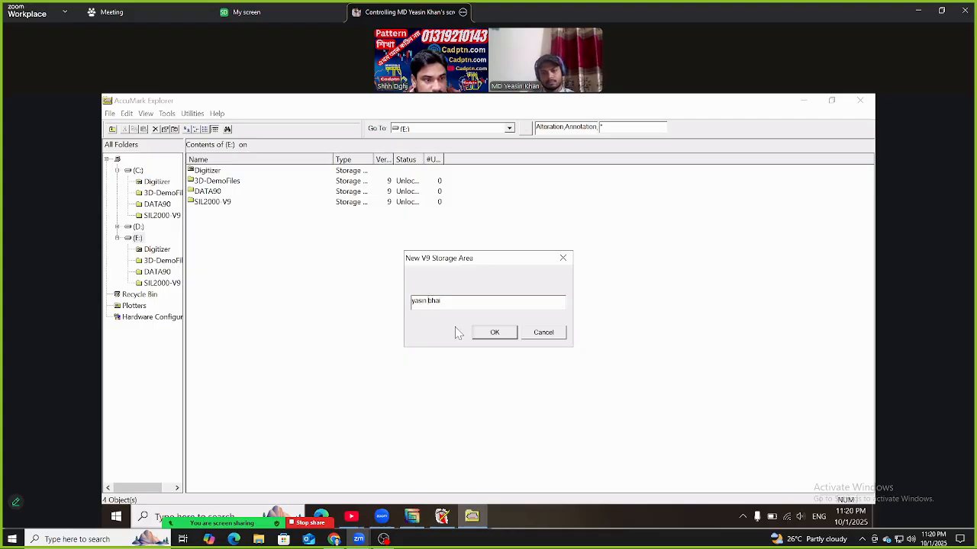
pyautogui.press('BackSpace')
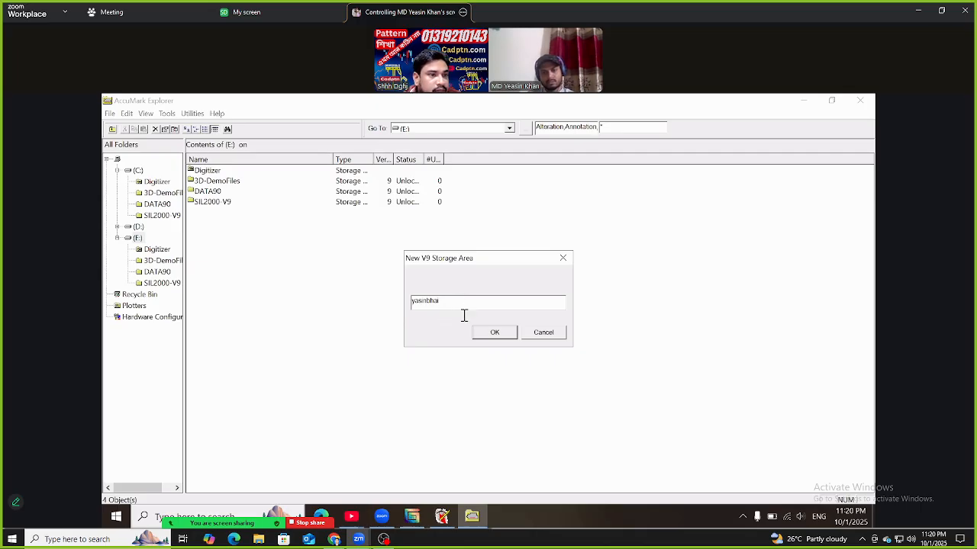
pyautogui.click(496, 333)
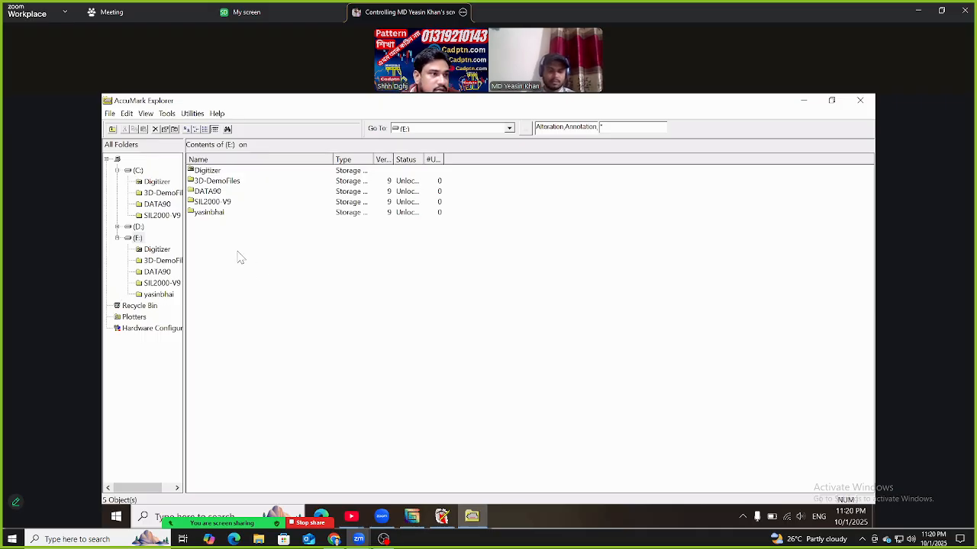
# Open the new storage area on drive E: and look through its entries from L to P-USER-ENVIRON
pyautogui.doubleClick(210, 212)
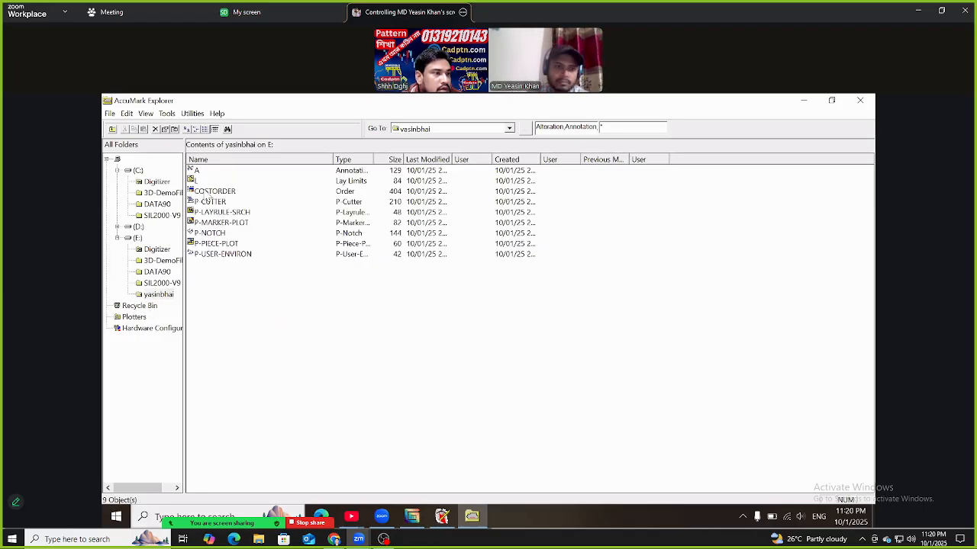
pyautogui.click(196, 180)
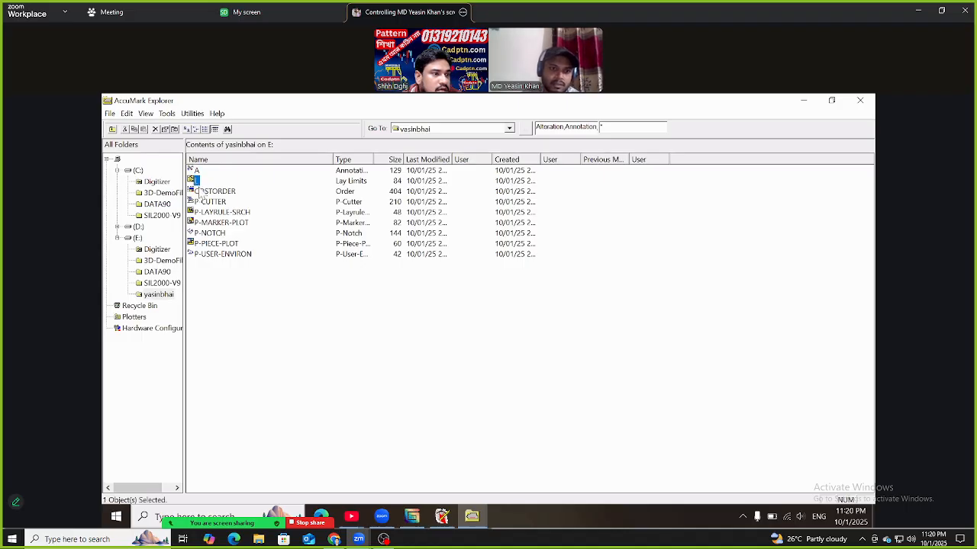
pyautogui.click(210, 192)
pyautogui.click(211, 203)
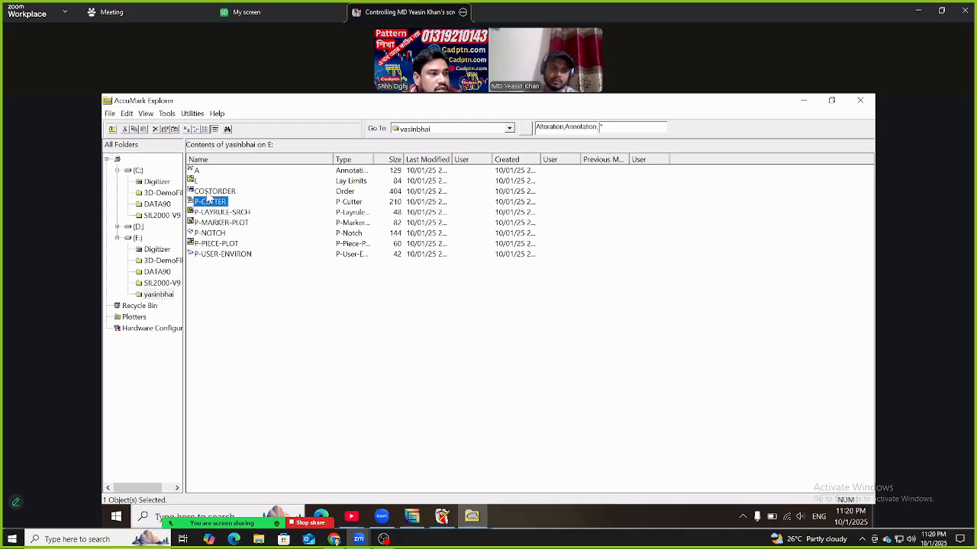
pyautogui.click(207, 193)
pyautogui.click(211, 213)
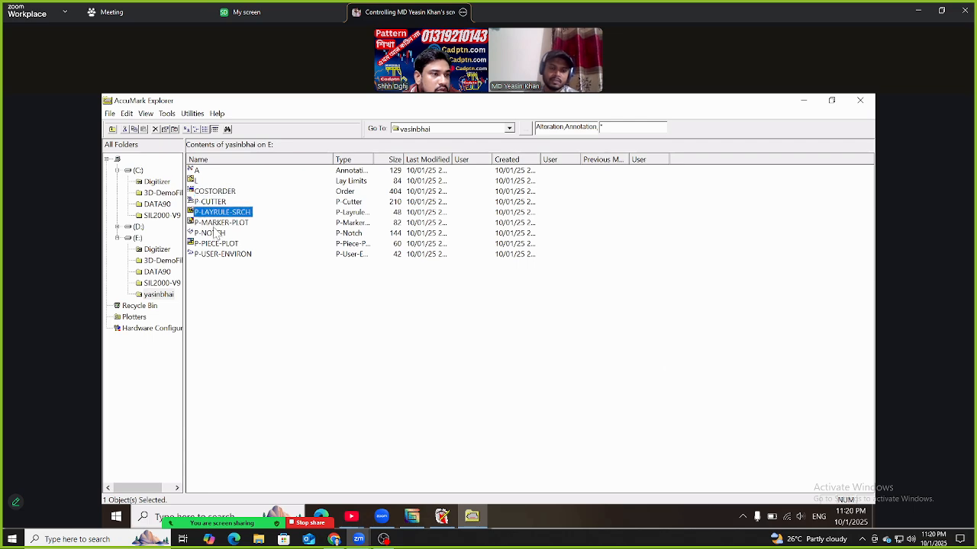
pyautogui.click(213, 223)
pyautogui.click(215, 233)
pyautogui.press('Down')
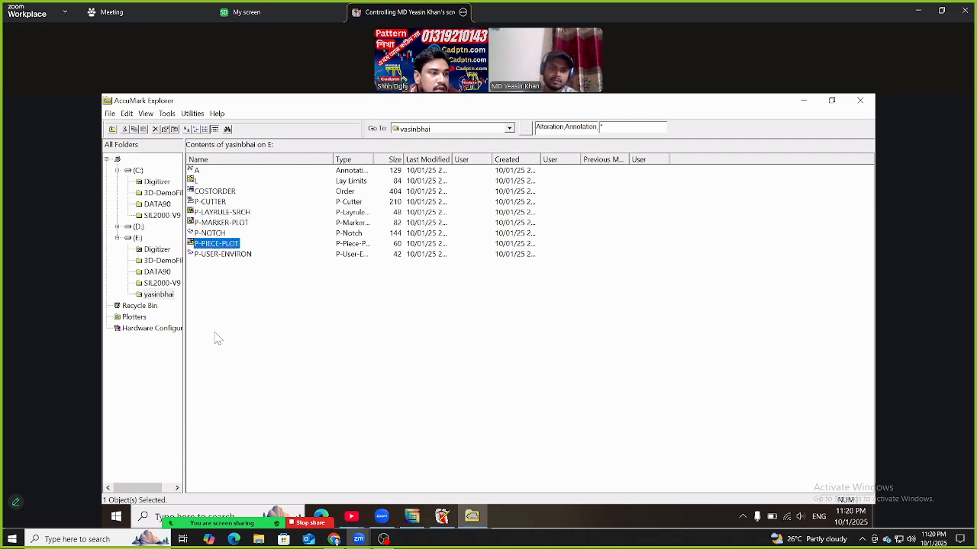
pyautogui.press('Down')
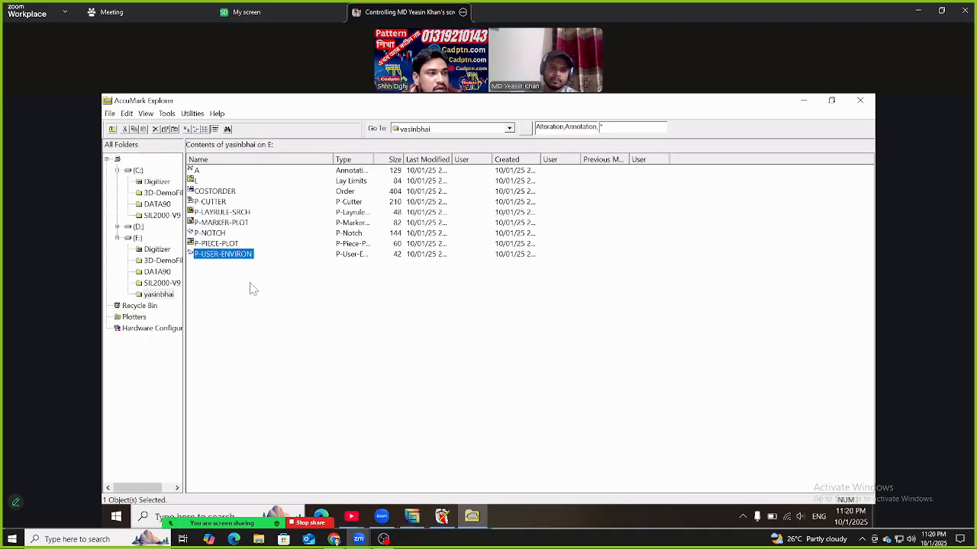
# Create a new rule table in the storage area, set its size names to AlphaNumeric and maximize its window
pyautogui.rightClick(291, 269)
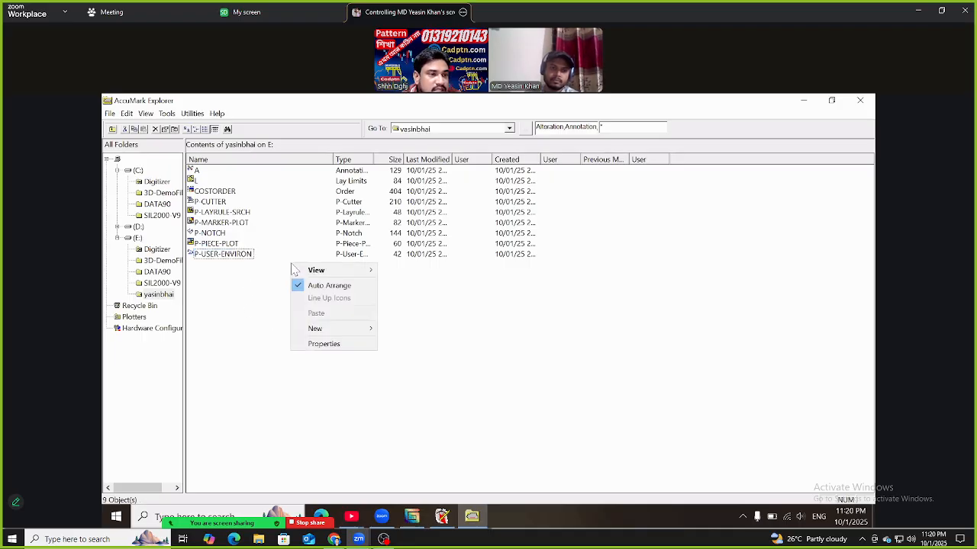
pyautogui.moveTo(353, 333)
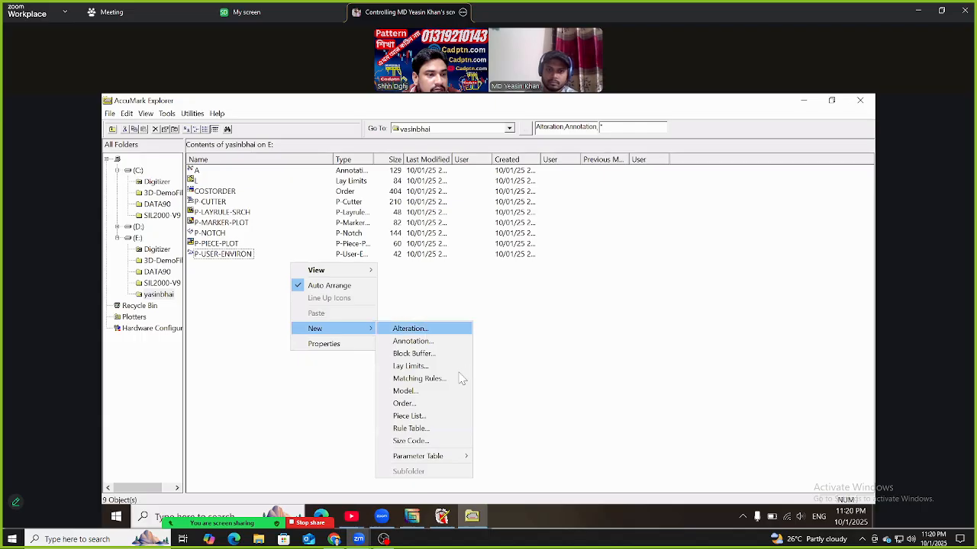
pyautogui.click(419, 430)
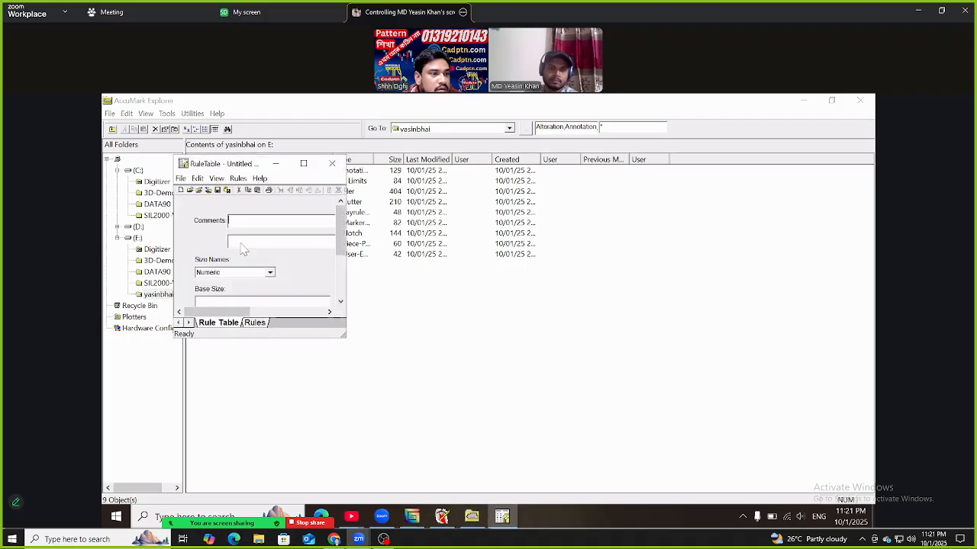
pyautogui.click(270, 273)
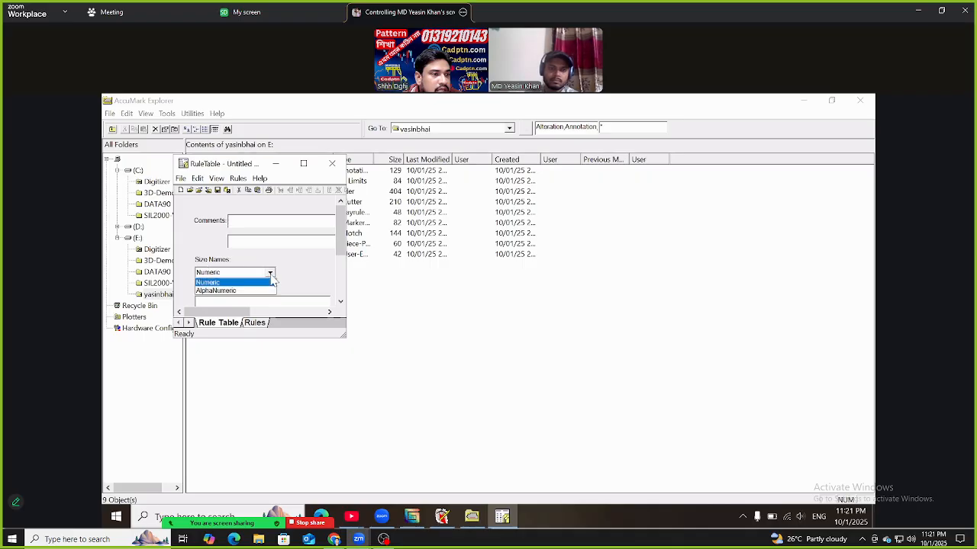
pyautogui.click(222, 291)
pyautogui.click(304, 165)
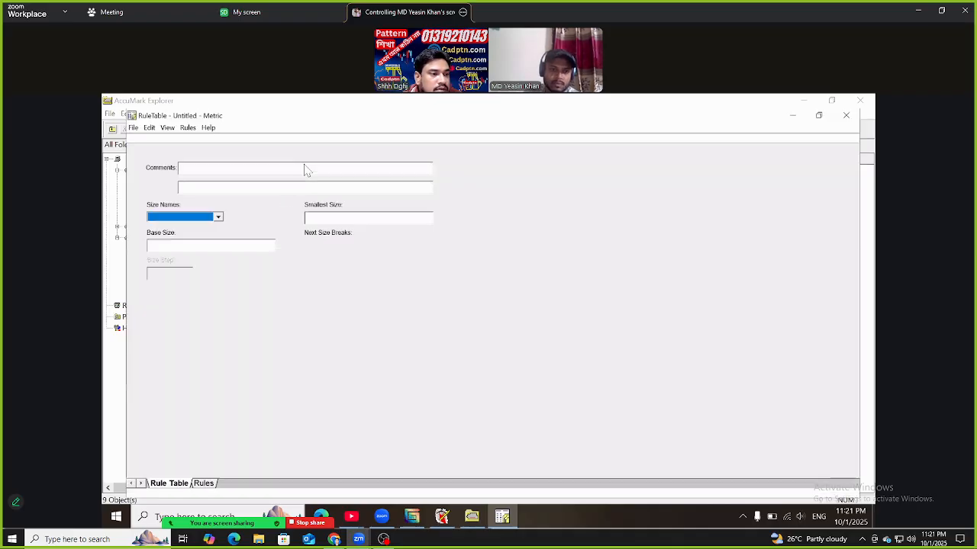
# Set the rule table's base size to M and its smallest size to XS
pyautogui.click(155, 239)
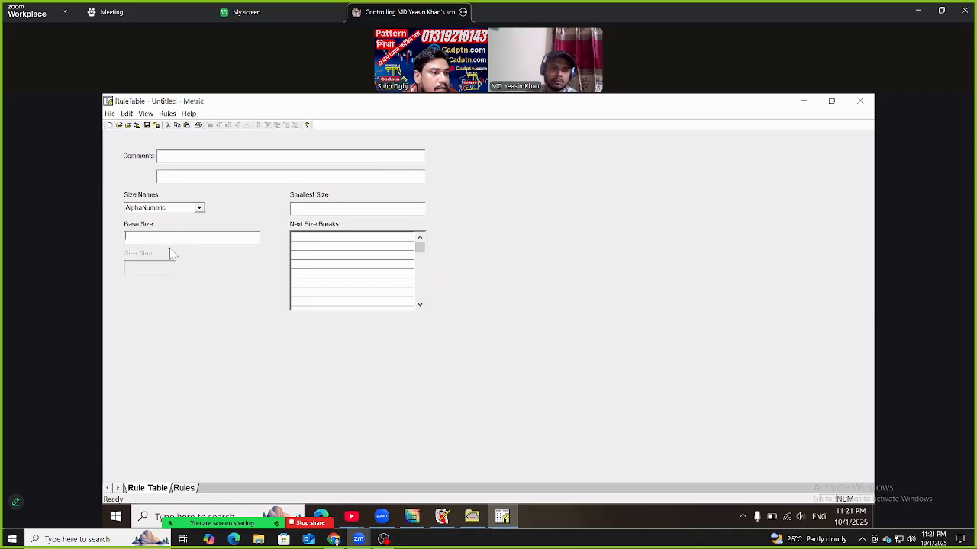
pyautogui.click(308, 210)
pyautogui.write('xs')
# Fill in the rule table's next size breaks as S, M, L, XL and XXL
pyautogui.click(308, 243)
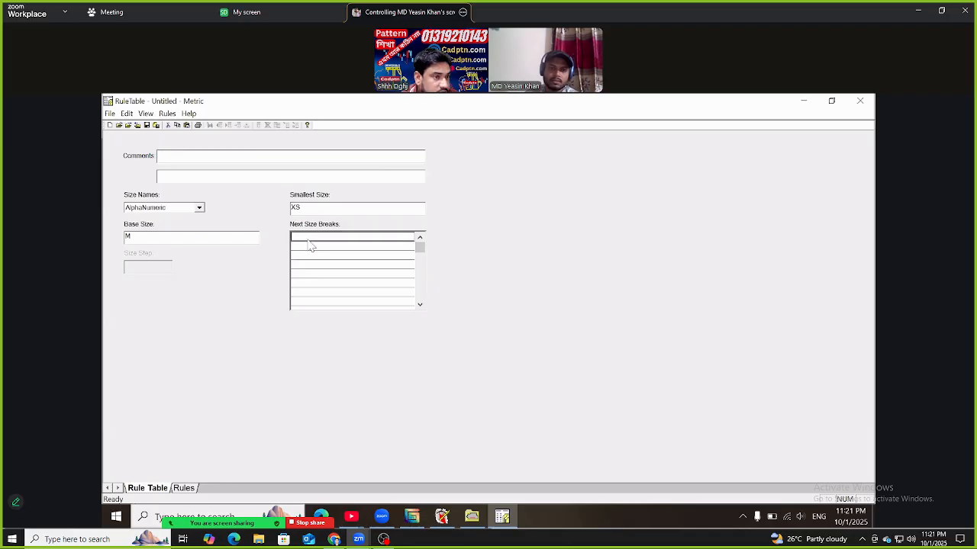
pyautogui.write('s')
pyautogui.click(307, 251)
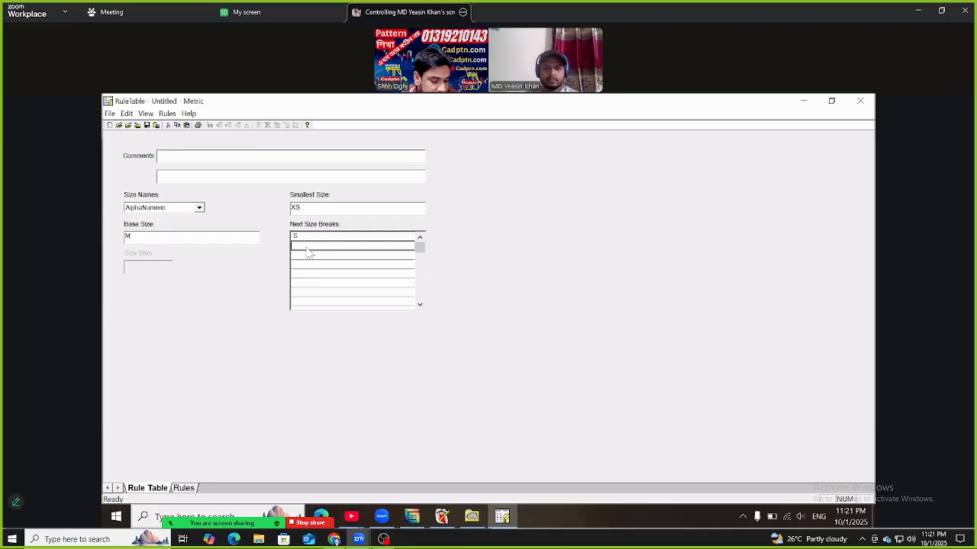
pyautogui.write('m')
pyautogui.click(304, 257)
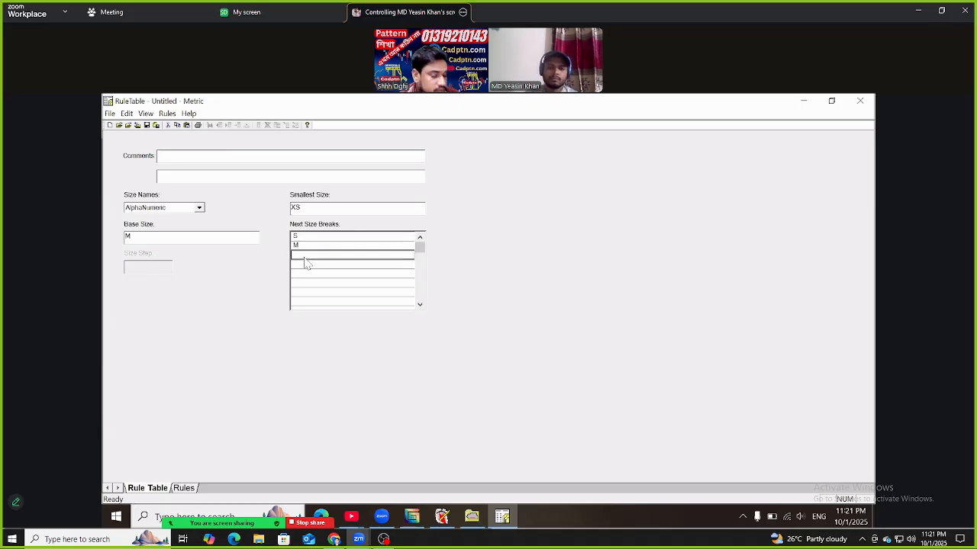
pyautogui.write('l')
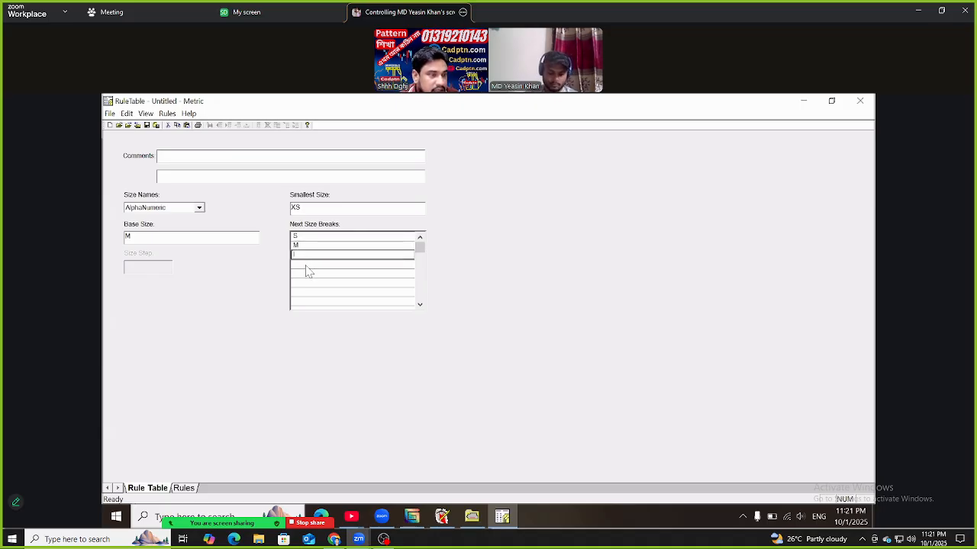
pyautogui.click(307, 265)
pyautogui.write('x')
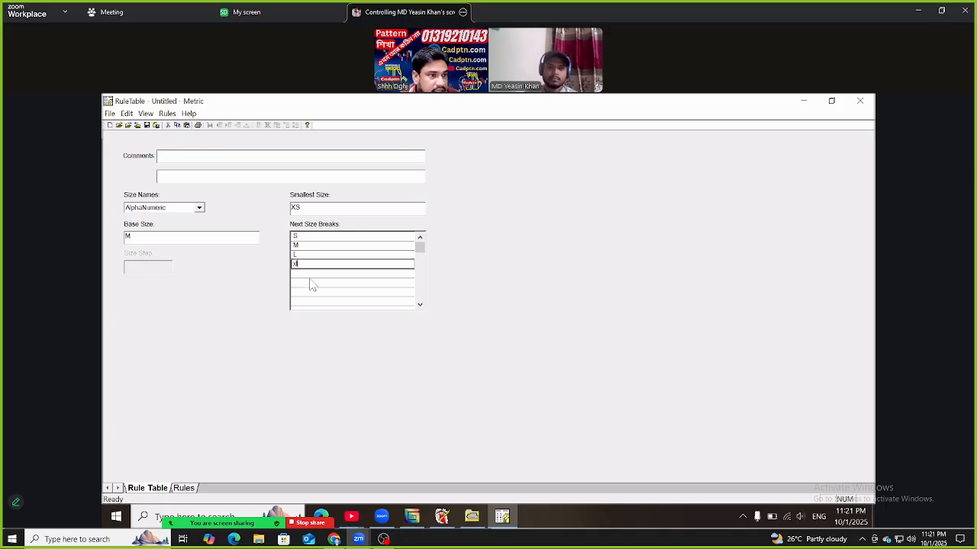
pyautogui.write('l')
pyautogui.click(309, 276)
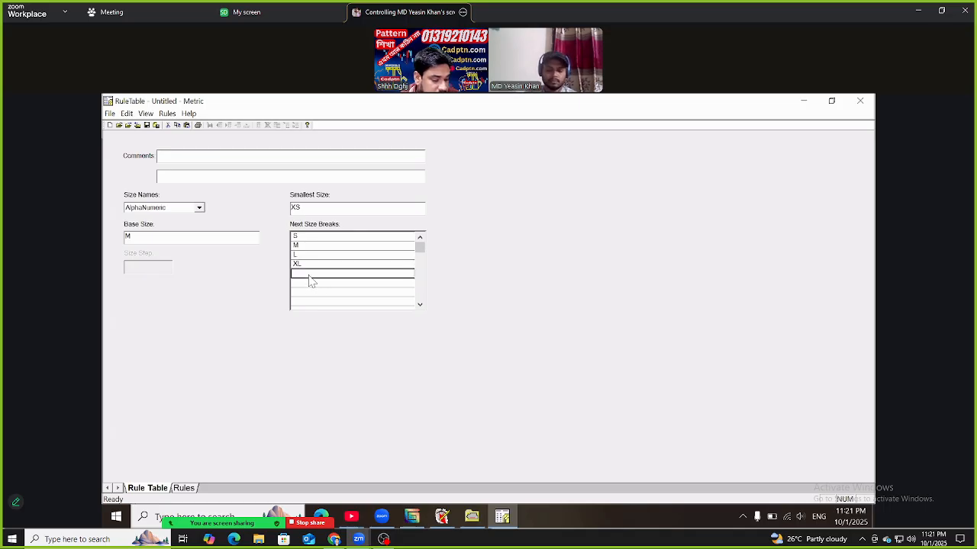
pyautogui.write('xxl')
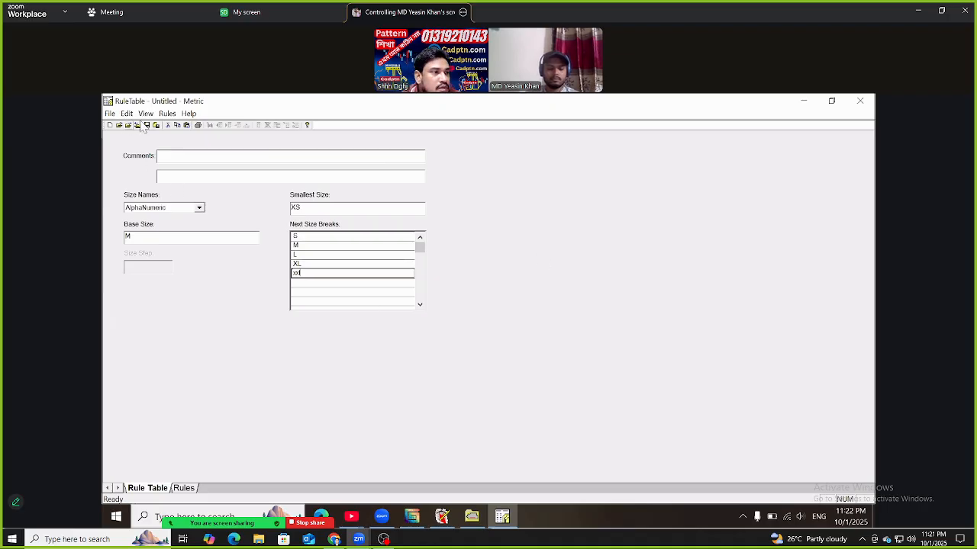
# Save the rule table as XS-M-XXL in the new storage area, close its window and select the saved table
pyautogui.click(110, 113)
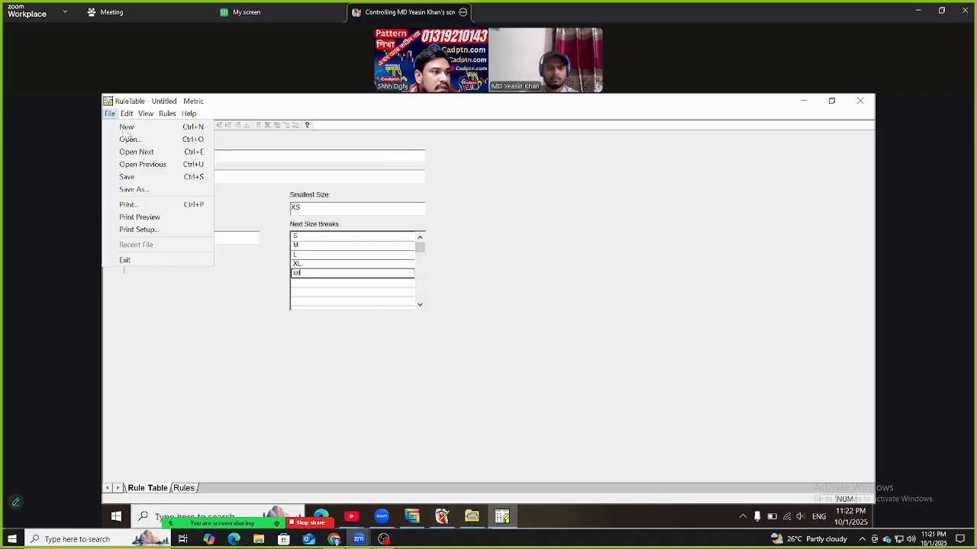
pyautogui.click(139, 193)
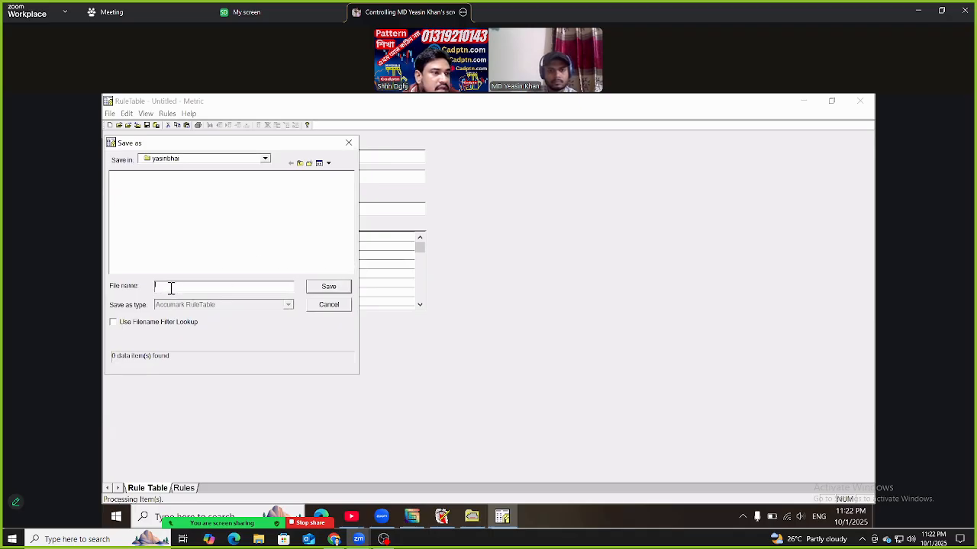
pyautogui.moveTo(266, 145); pyautogui.dragTo(590, 154)
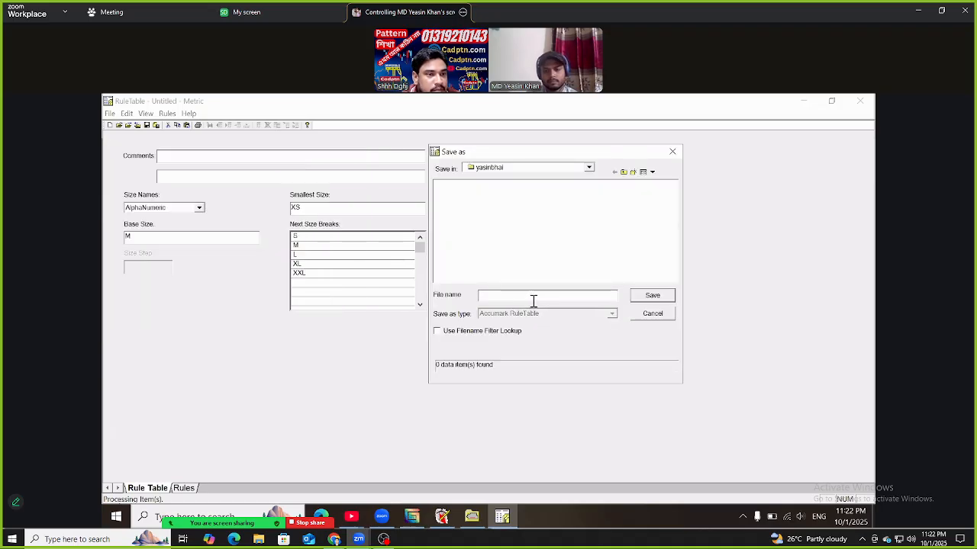
pyautogui.click(534, 300)
pyautogui.write('*')
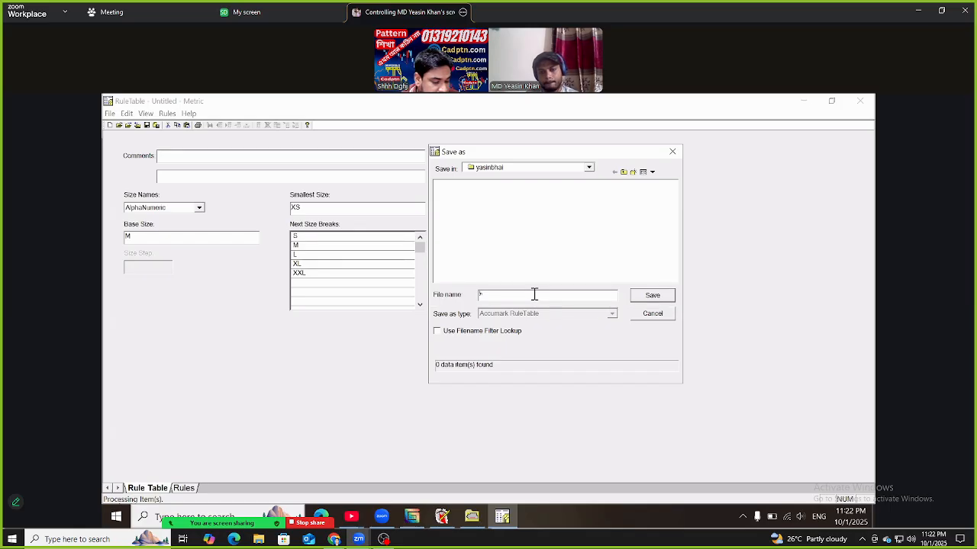
pyautogui.write('sm')
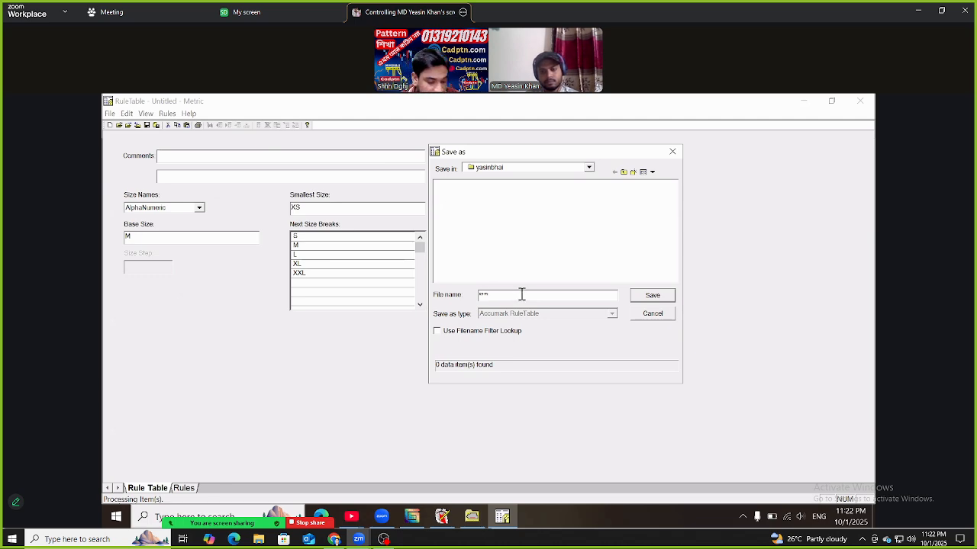
pyautogui.write('-m-xxl')
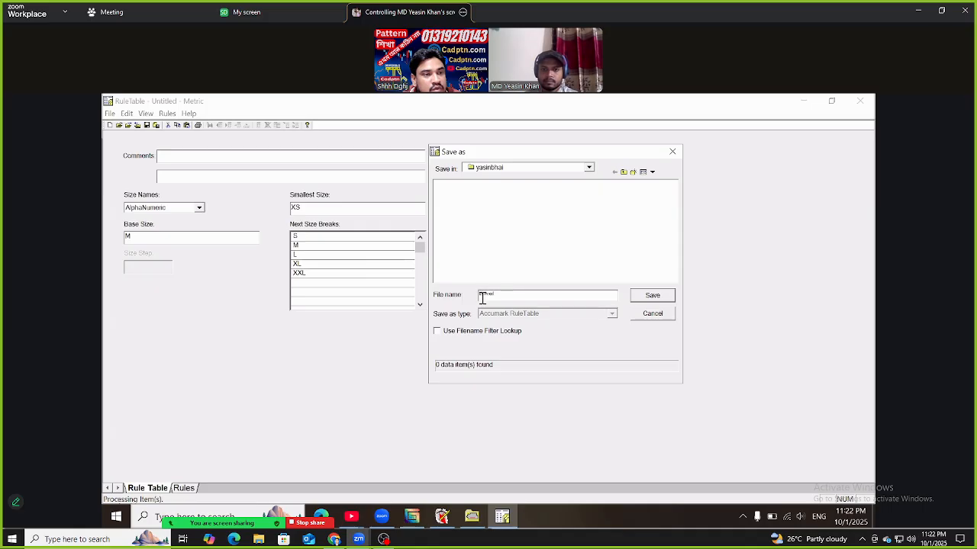
pyautogui.click(653, 297)
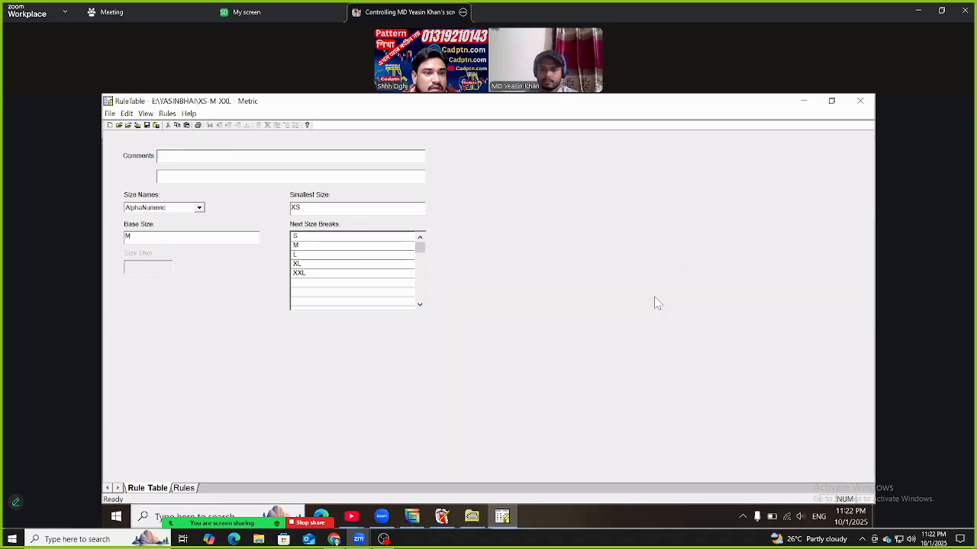
pyautogui.click(863, 106)
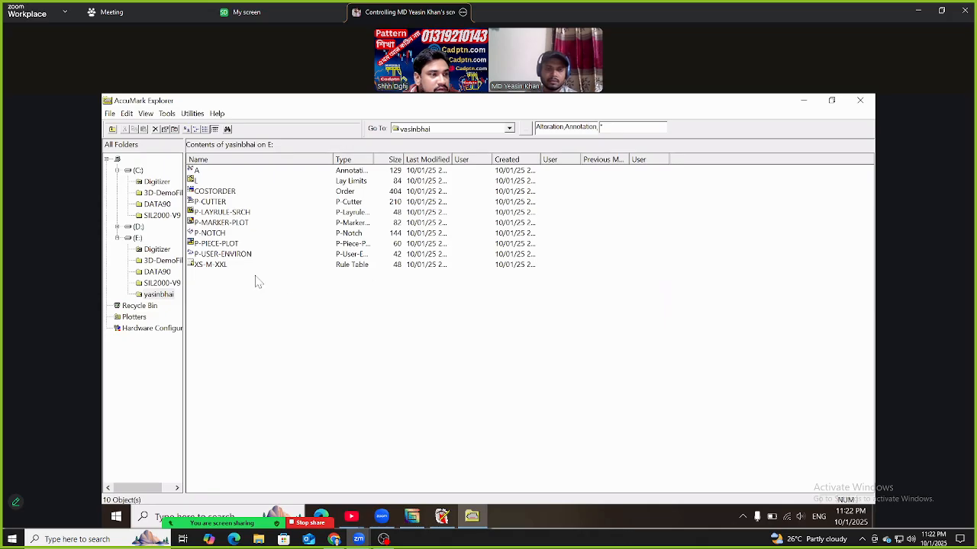
pyautogui.click(207, 267)
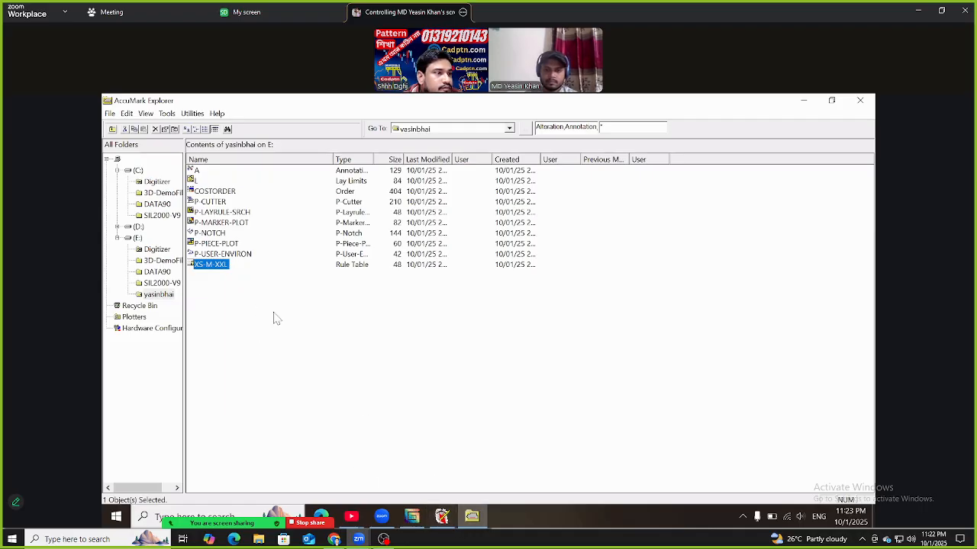
# Switch to Pattern Design and maximize its window over AccuMark Explorer
pyautogui.click(442, 517)
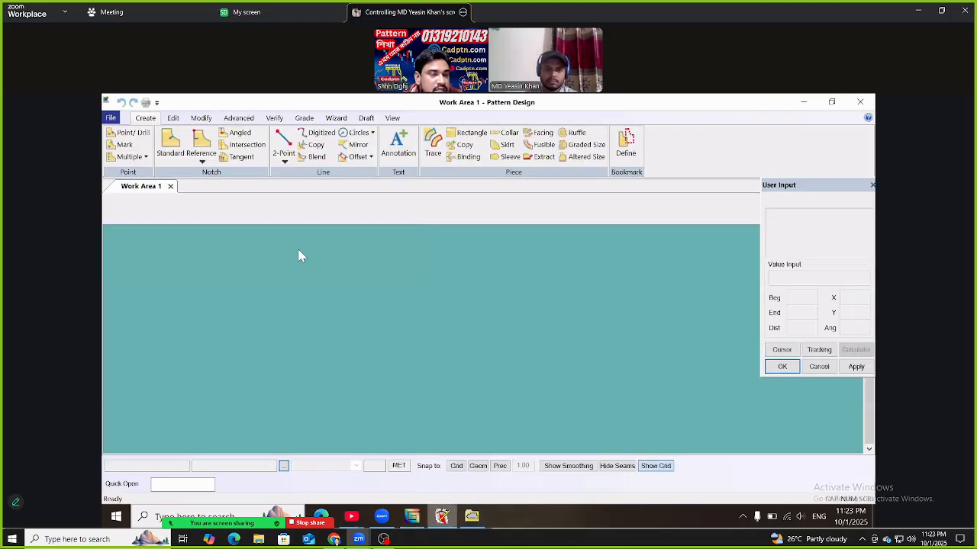
pyautogui.click(832, 102)
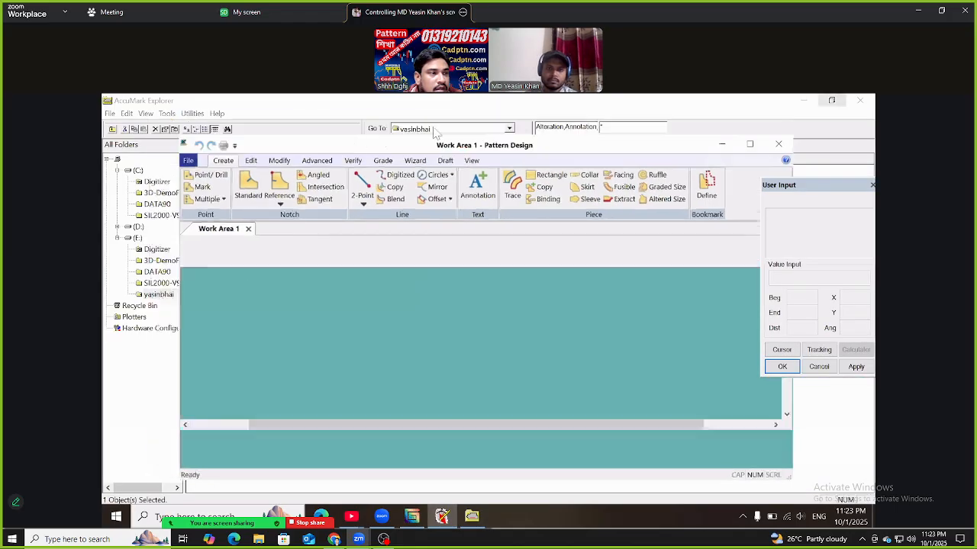
pyautogui.click(833, 102)
pyautogui.click(832, 102)
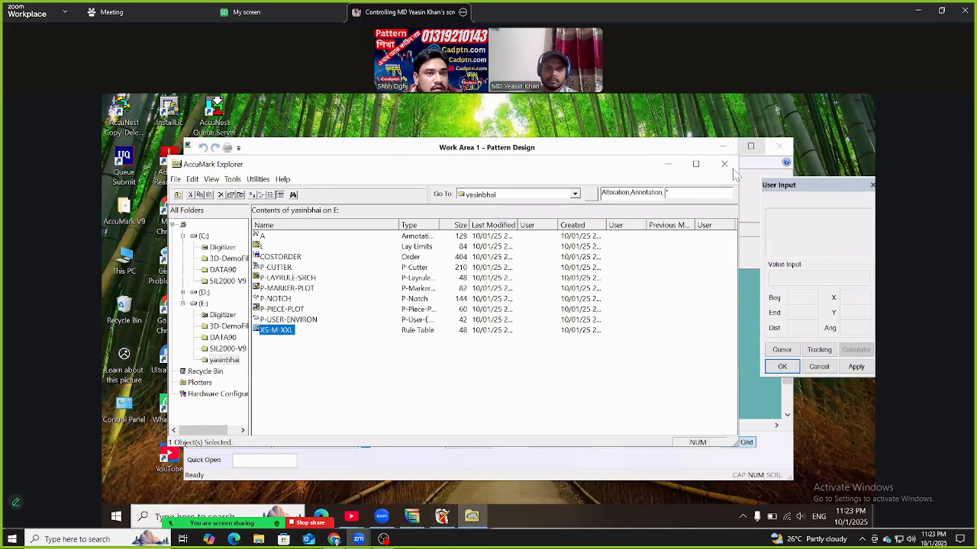
pyautogui.click(695, 164)
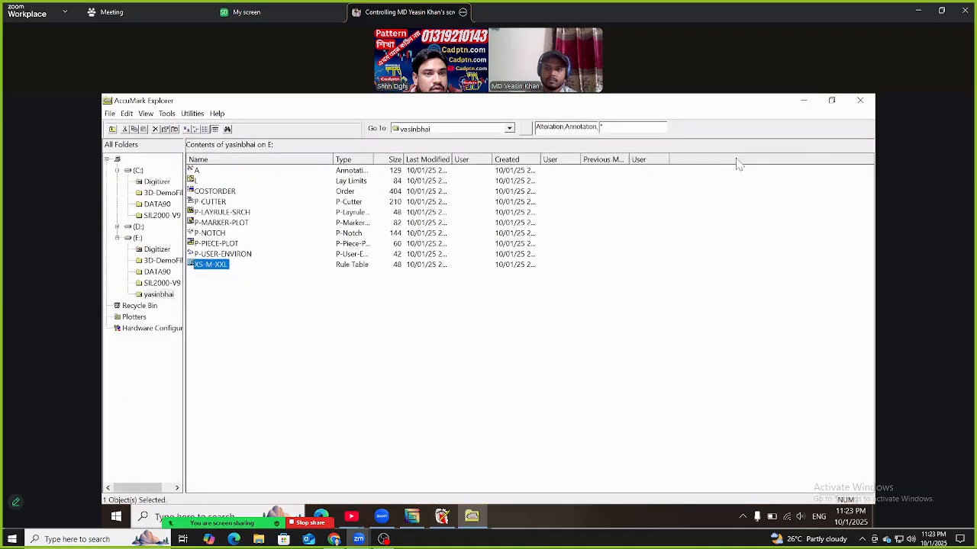
pyautogui.click(444, 519)
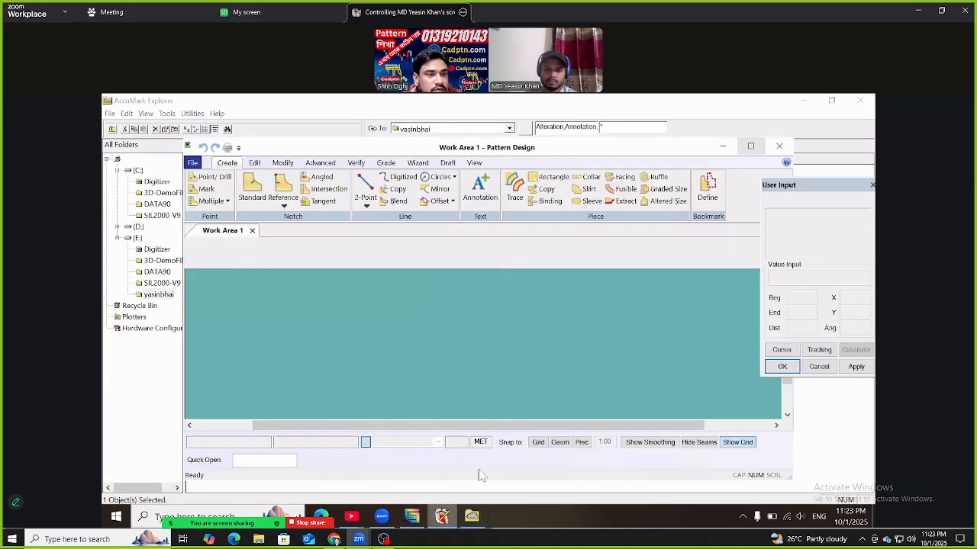
pyautogui.click(750, 147)
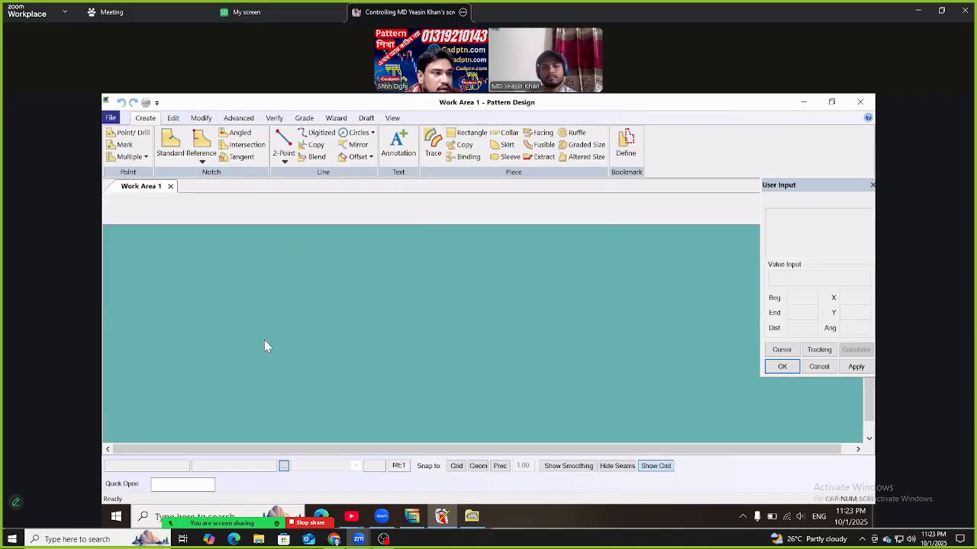
# In the path preferences, set the AccuMark device to E: and the storage area to the newly created one
pyautogui.click(172, 119)
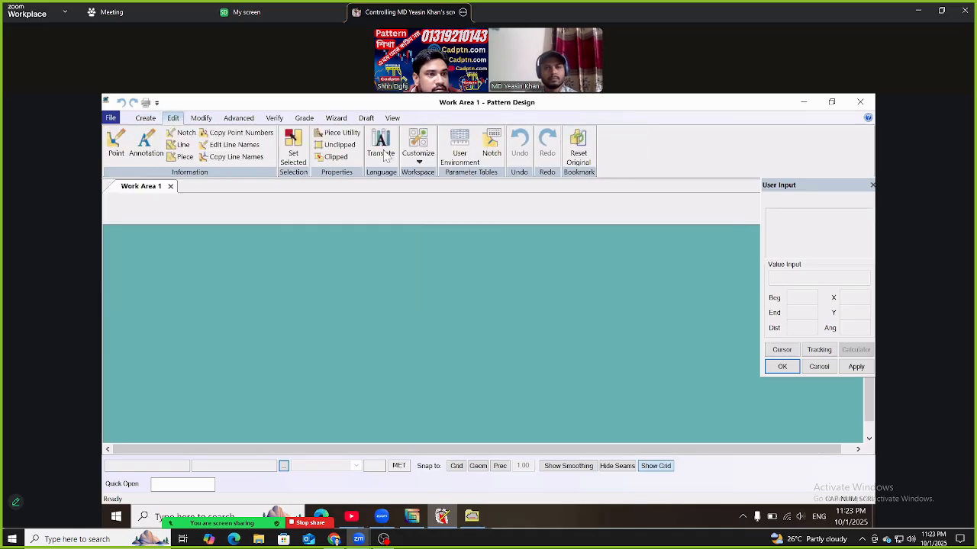
pyautogui.click(424, 145)
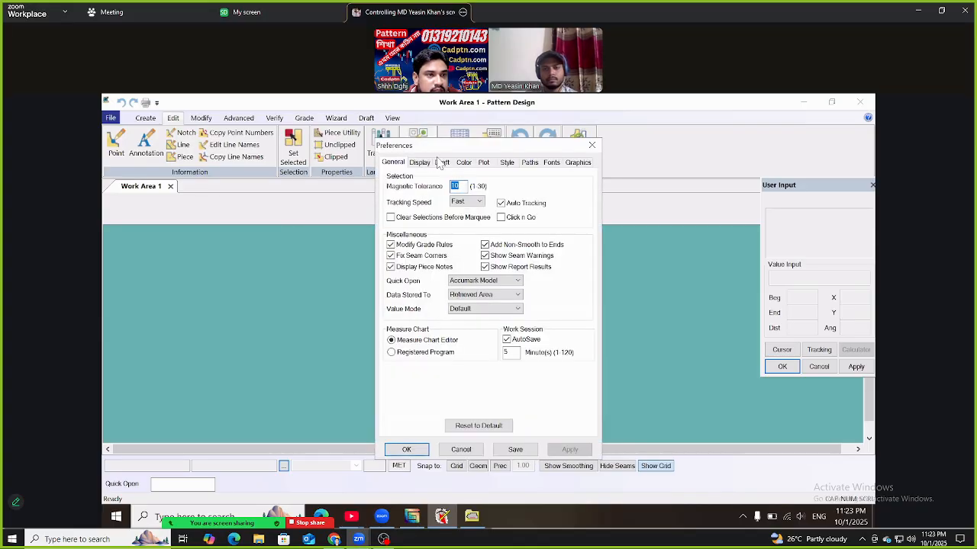
pyautogui.click(529, 163)
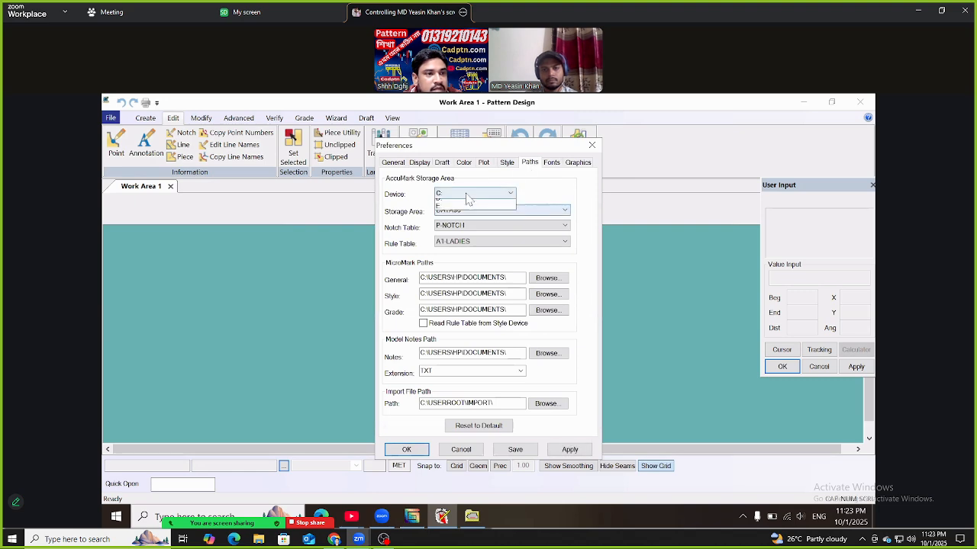
pyautogui.click(468, 196)
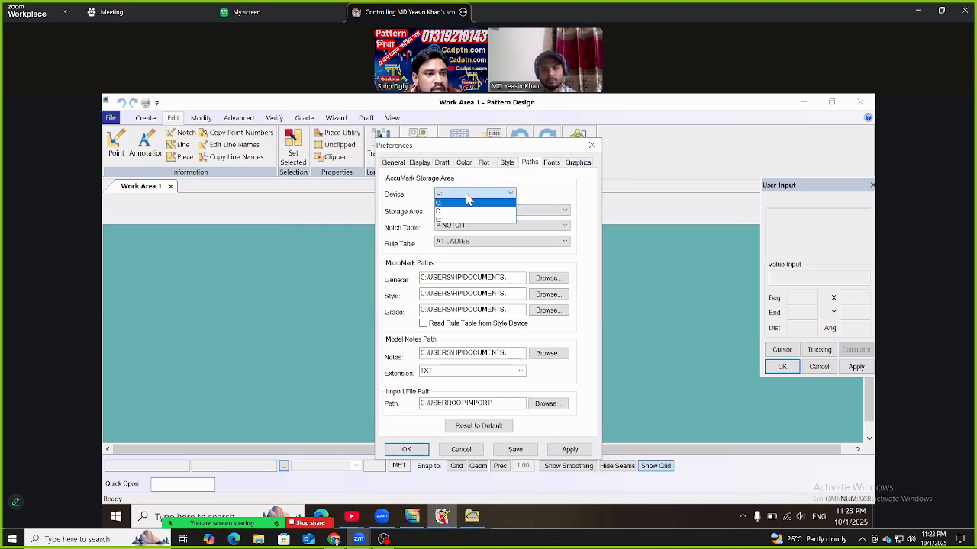
pyautogui.click(440, 221)
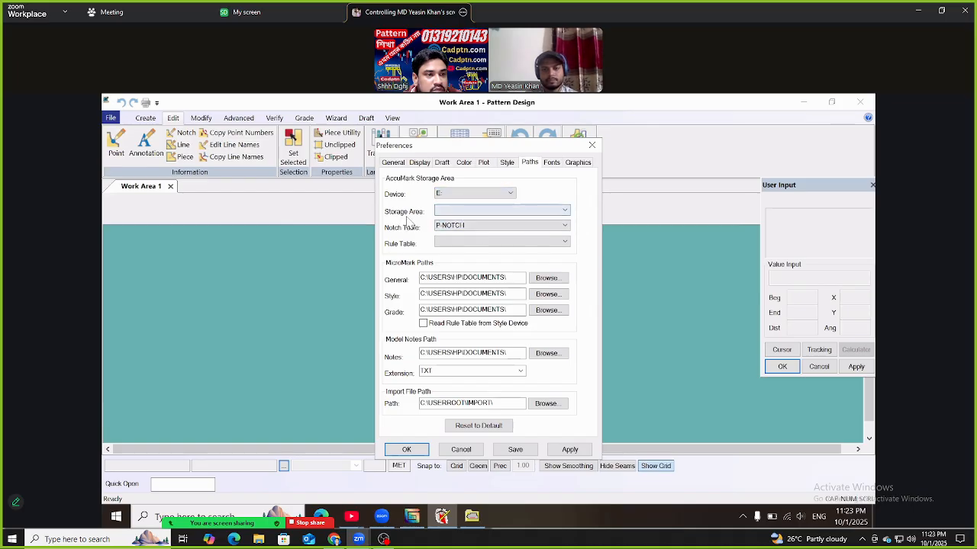
pyautogui.click(463, 212)
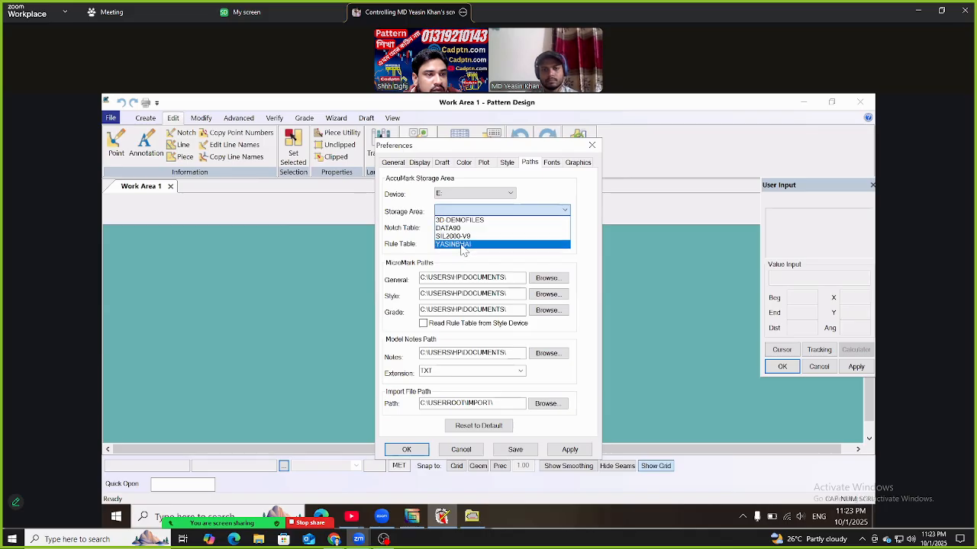
pyautogui.click(461, 244)
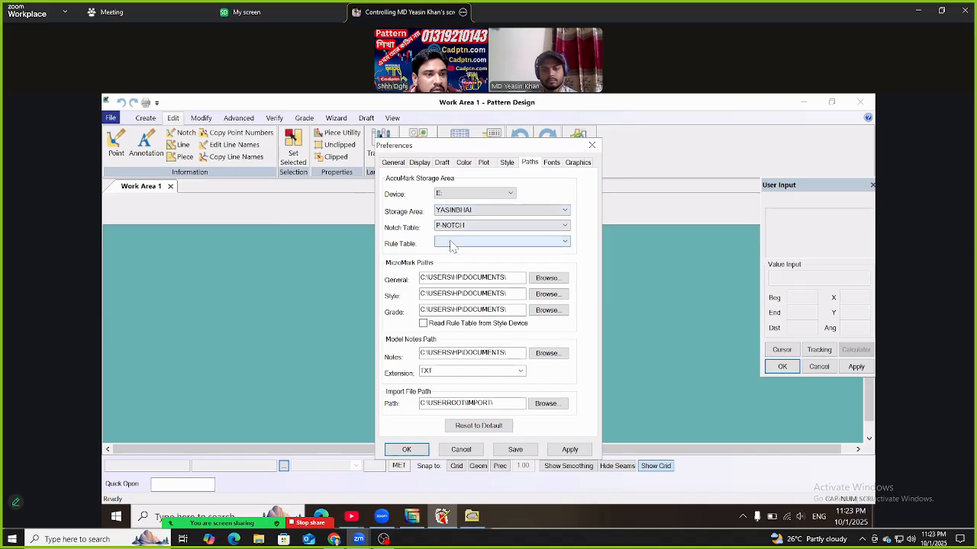
# Set the preferences' rule table to XS-M-XXL, then apply the path settings and close the preferences
pyautogui.click(451, 243)
pyautogui.click(452, 252)
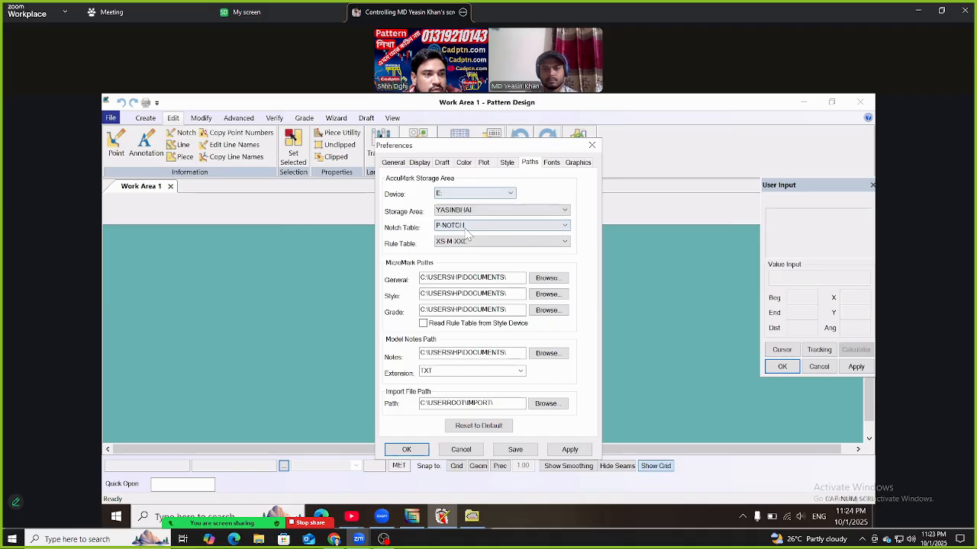
pyautogui.click(570, 450)
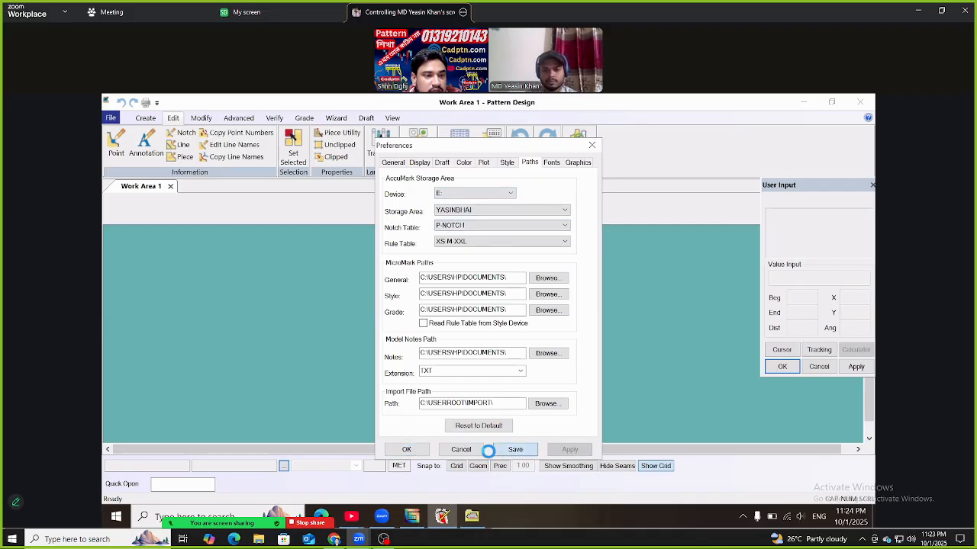
pyautogui.click(405, 451)
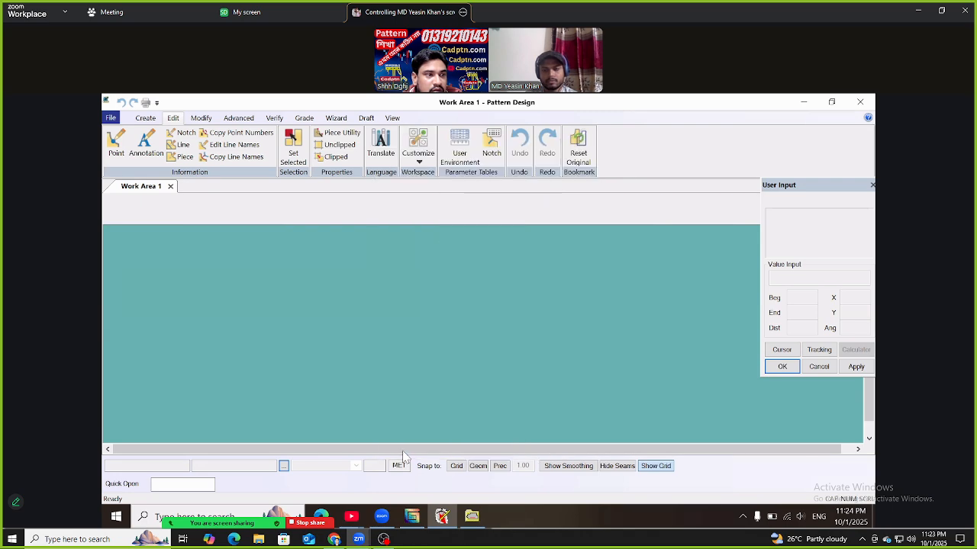
# Draw a wide rectangular piece by eye in the middle of the work area with the Rectangle command
pyautogui.click(145, 117)
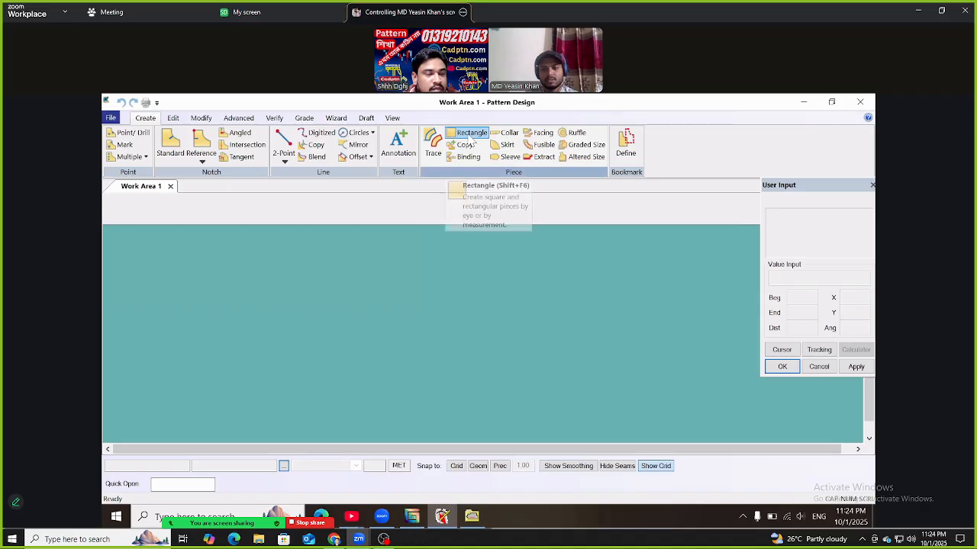
pyautogui.click(473, 135)
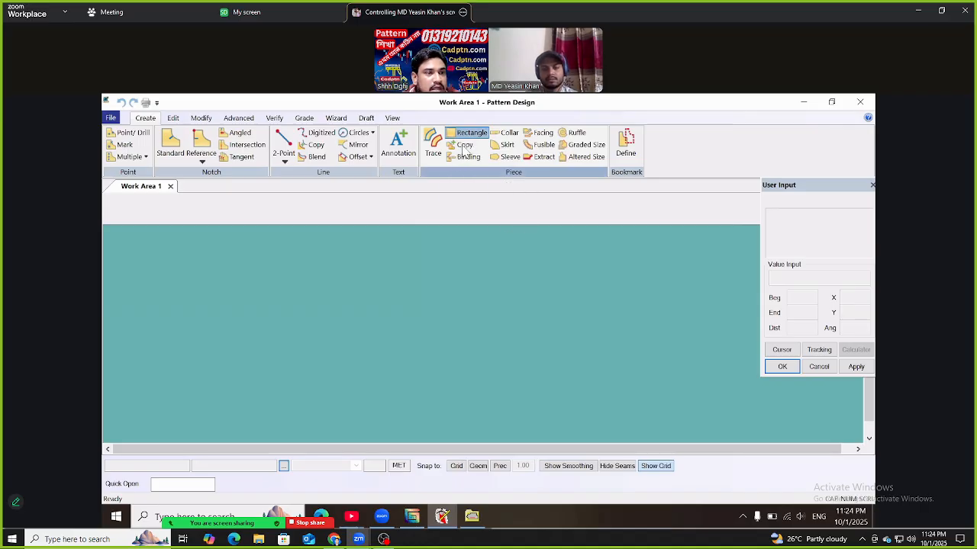
pyautogui.click(221, 275)
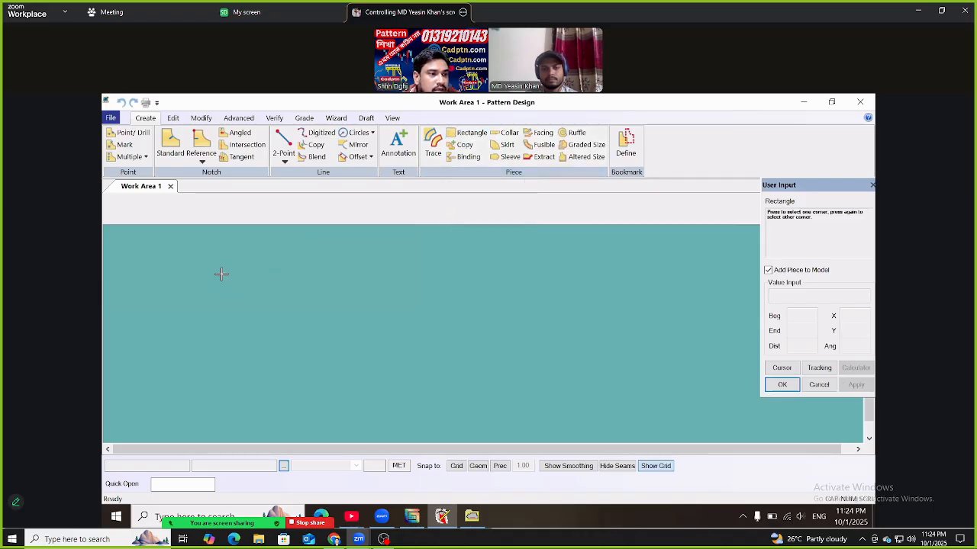
pyautogui.click(609, 369)
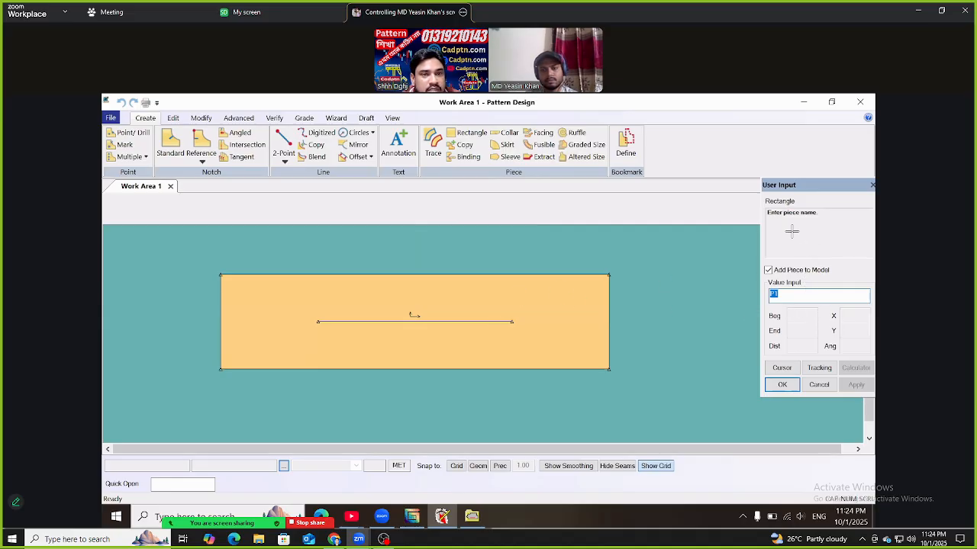
# Name the rectangular piece P1-rec and cancel entering a new model name for it
pyautogui.click(788, 296)
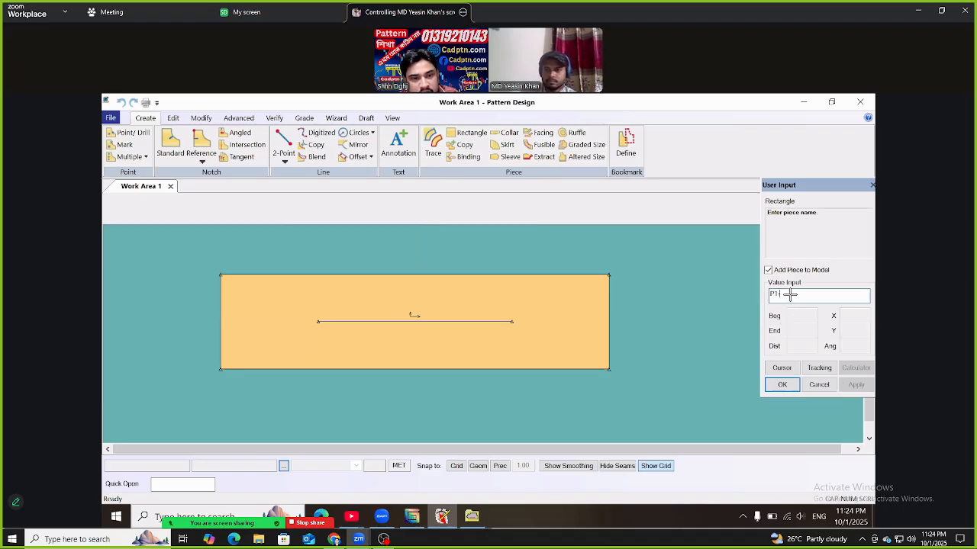
pyautogui.write('-')
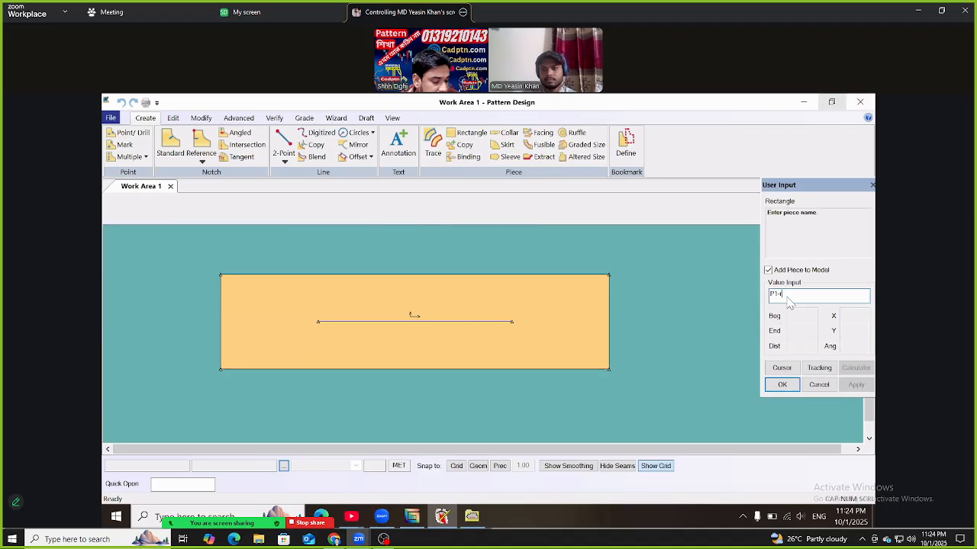
pyautogui.write('rec')
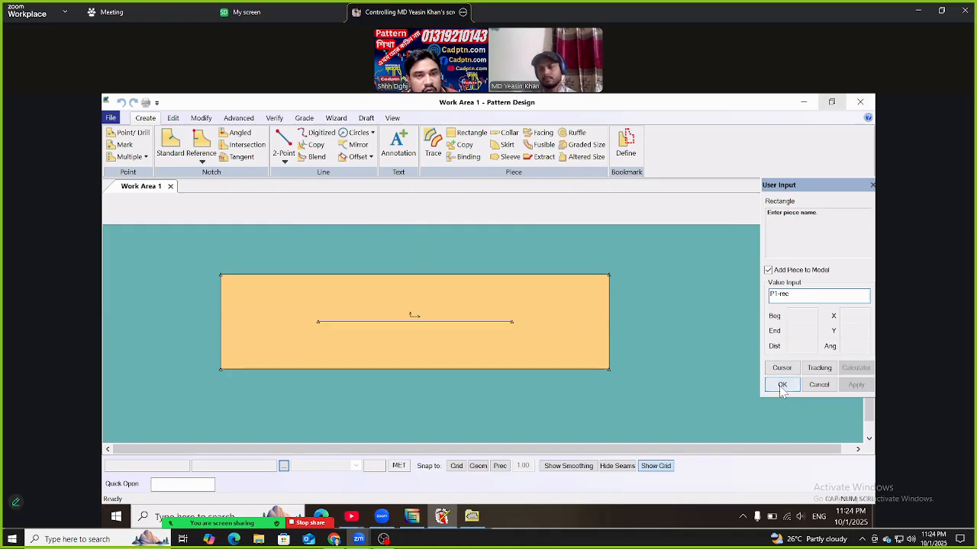
pyautogui.click(782, 387)
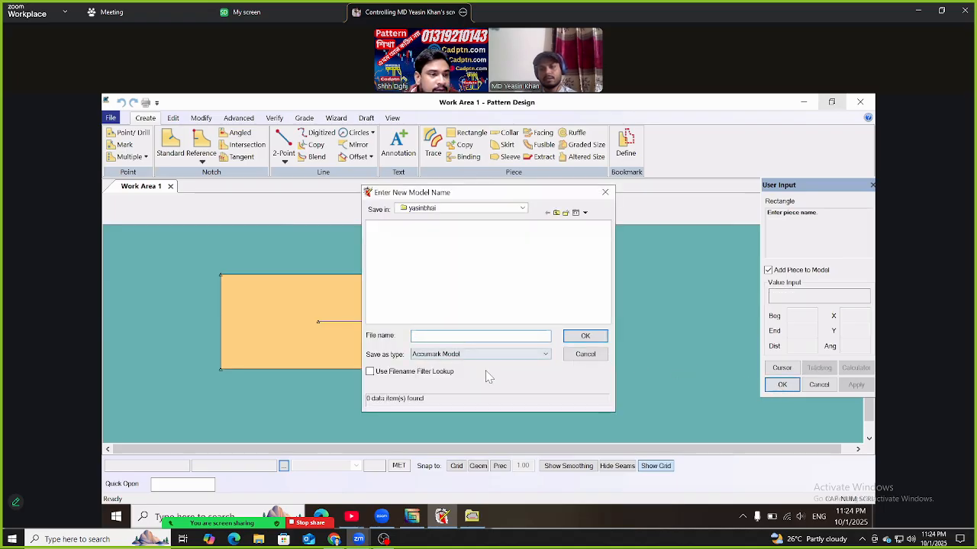
pyautogui.click(585, 355)
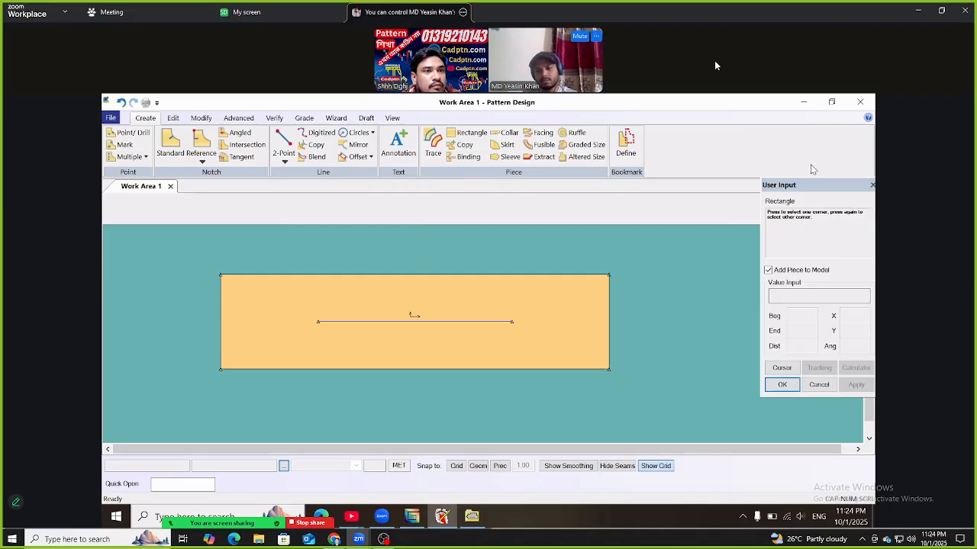
# Draw a second, much narrower rectangular piece by eye just above the first one with the Rectangle command
pyautogui.click(769, 271)
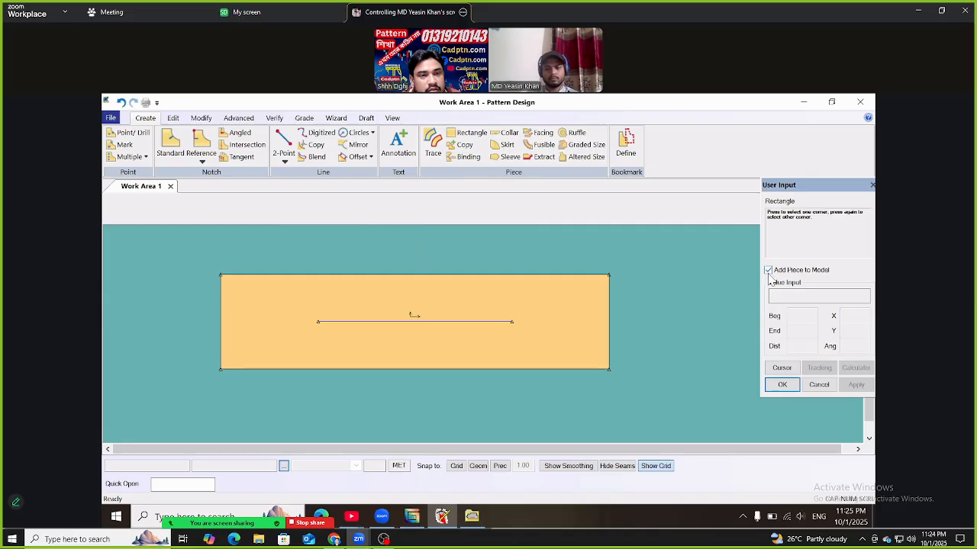
pyautogui.rightClick(495, 262)
pyautogui.click(495, 262)
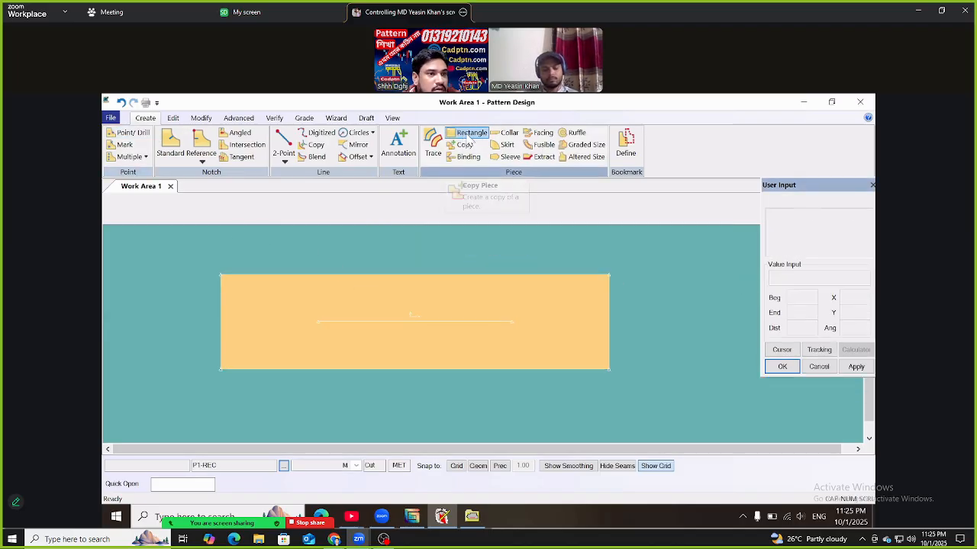
pyautogui.click(471, 133)
pyautogui.click(316, 237)
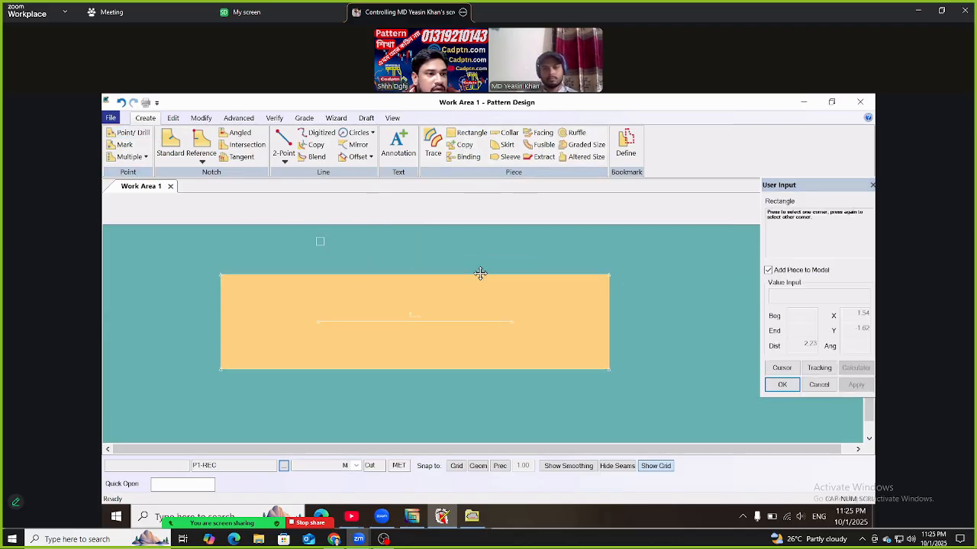
pyautogui.click(577, 260)
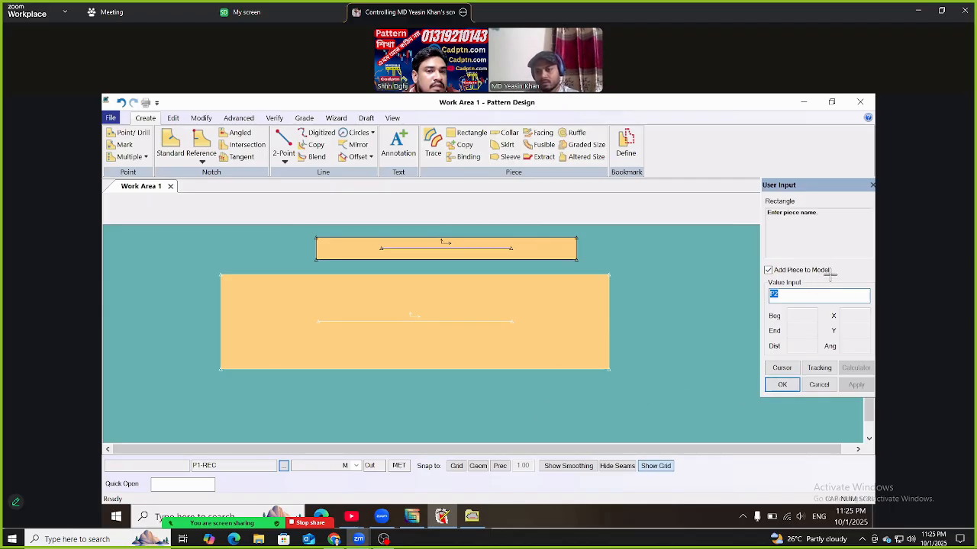
# Turn off adding the new narrow piece to a model and accept P2 as its name
pyautogui.click(767, 270)
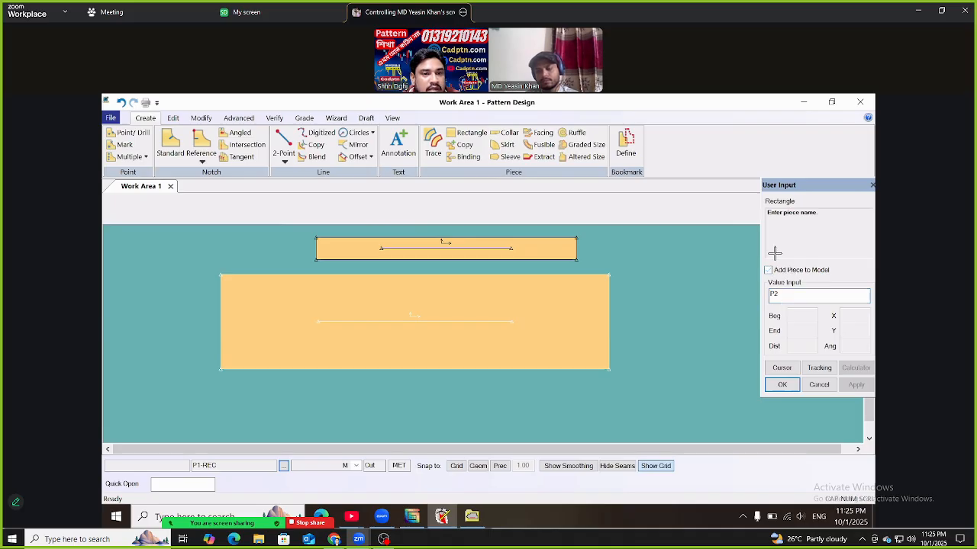
pyautogui.click(782, 385)
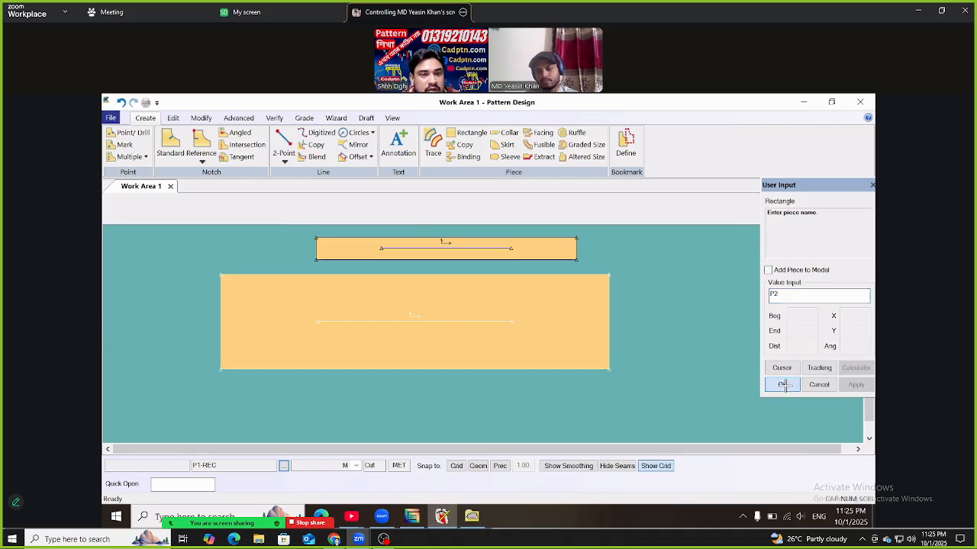
pyautogui.click(784, 385)
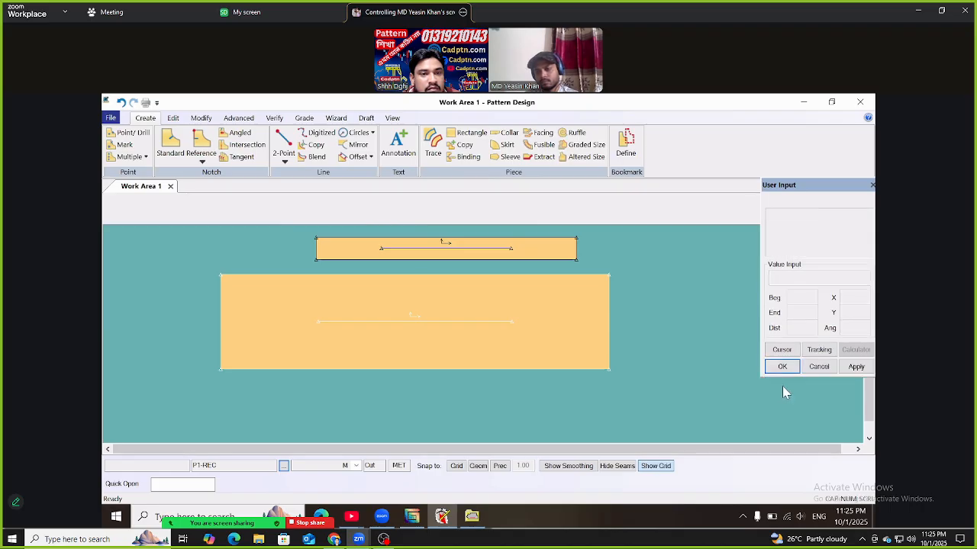
# Rearrange the two pieces so the wide rectangle lies centred just below the narrow one
pyautogui.click(392, 314)
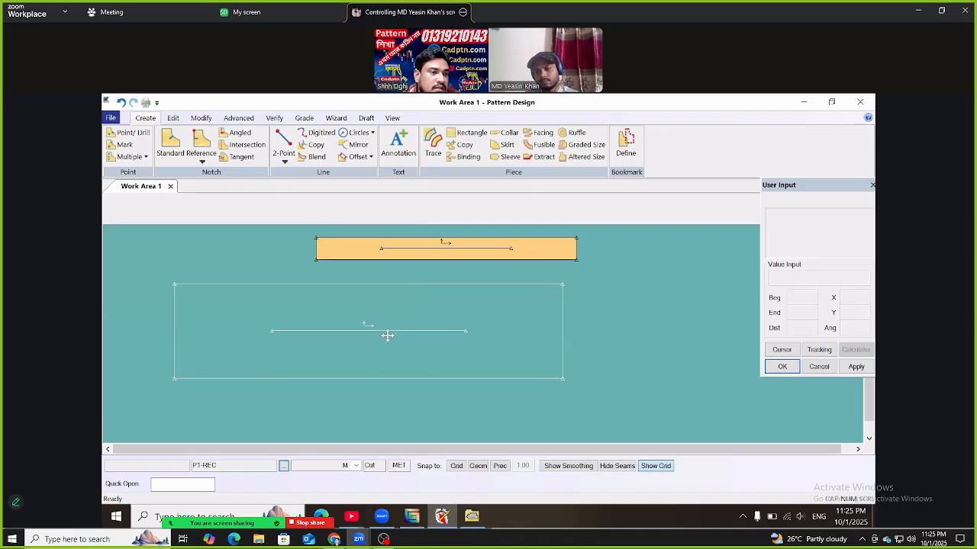
pyautogui.click(393, 351)
pyautogui.click(470, 252)
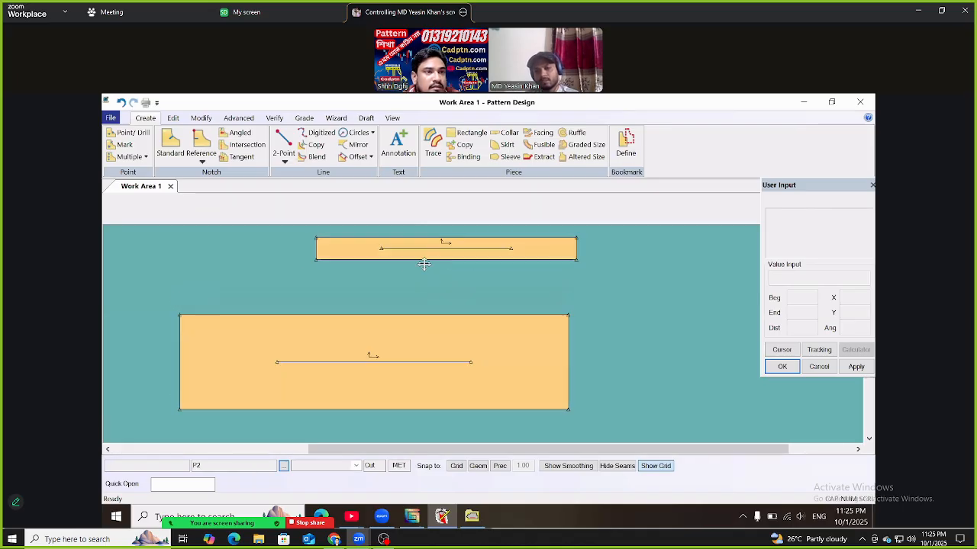
pyautogui.click(405, 284)
pyautogui.click(395, 358)
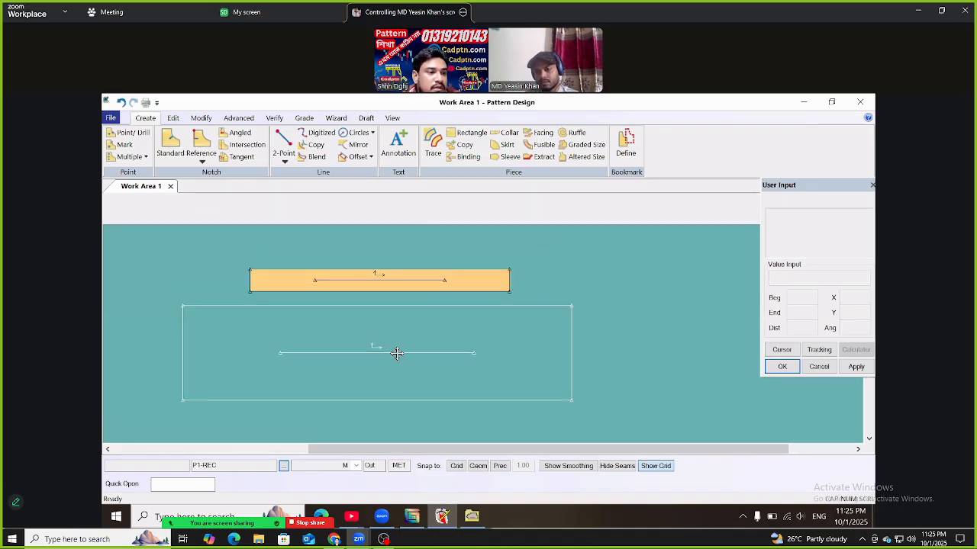
pyautogui.click(400, 344)
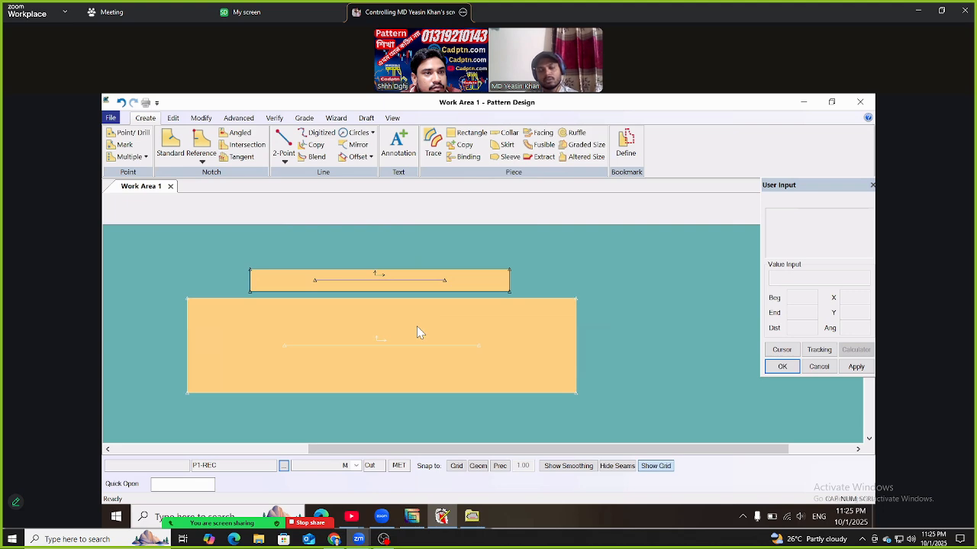
pyautogui.moveTo(416, 332); pyautogui.dragTo(415, 332)
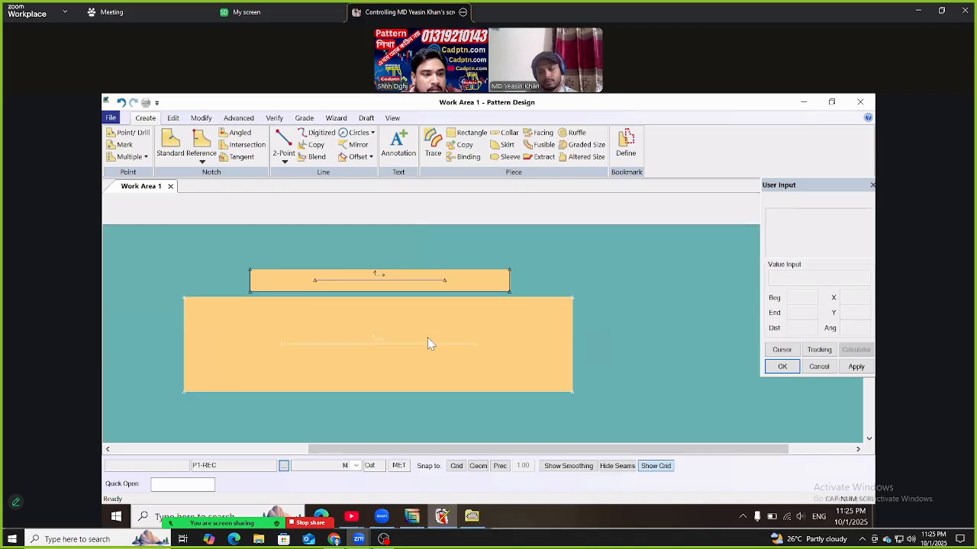
pyautogui.click(420, 338)
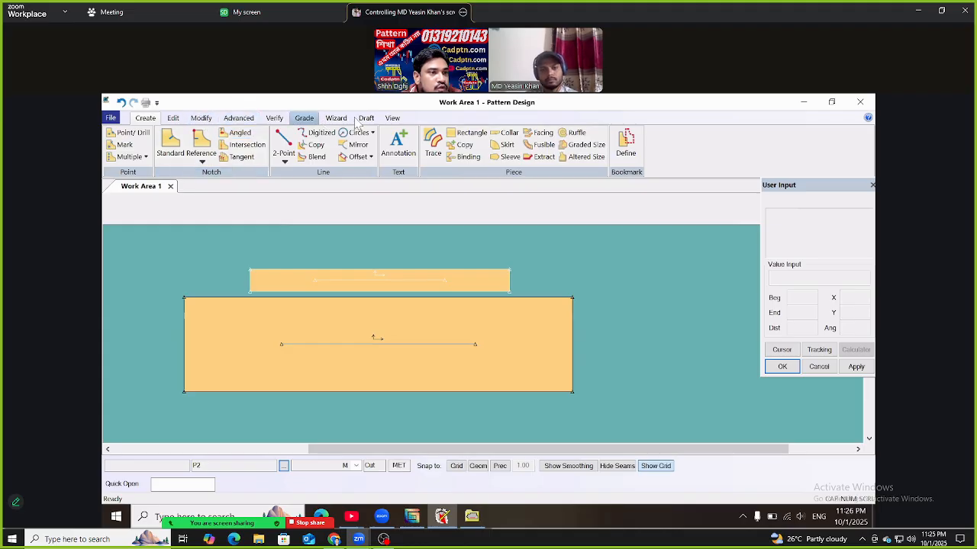
# Zoom in on the narrow piece's upper-right corner and the wide piece's upper-left corner, restoring full scale after each
pyautogui.click(391, 119)
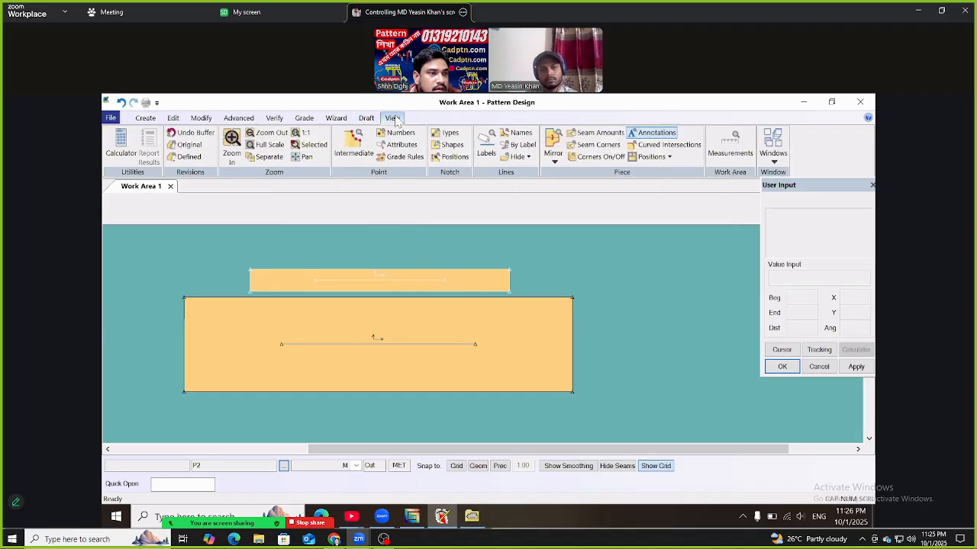
pyautogui.click(233, 142)
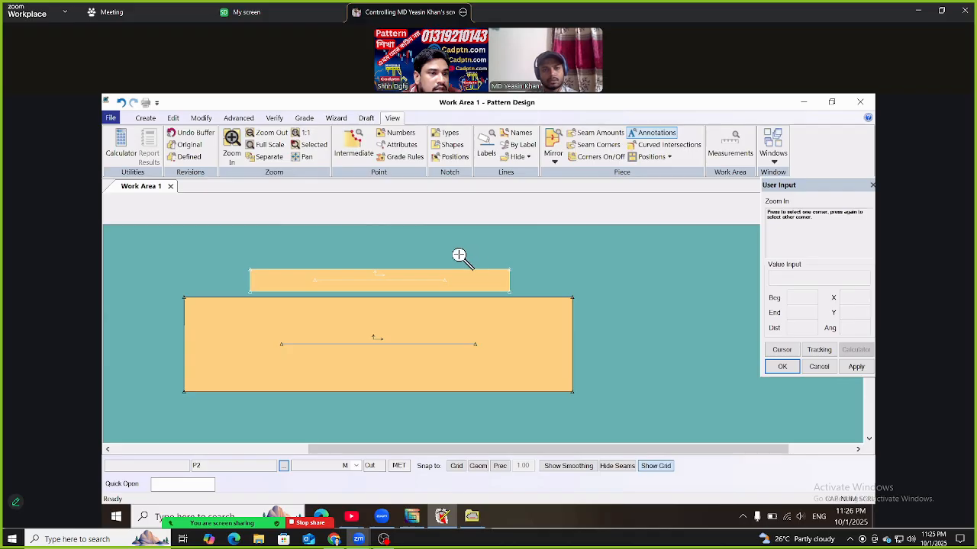
pyautogui.click(537, 284)
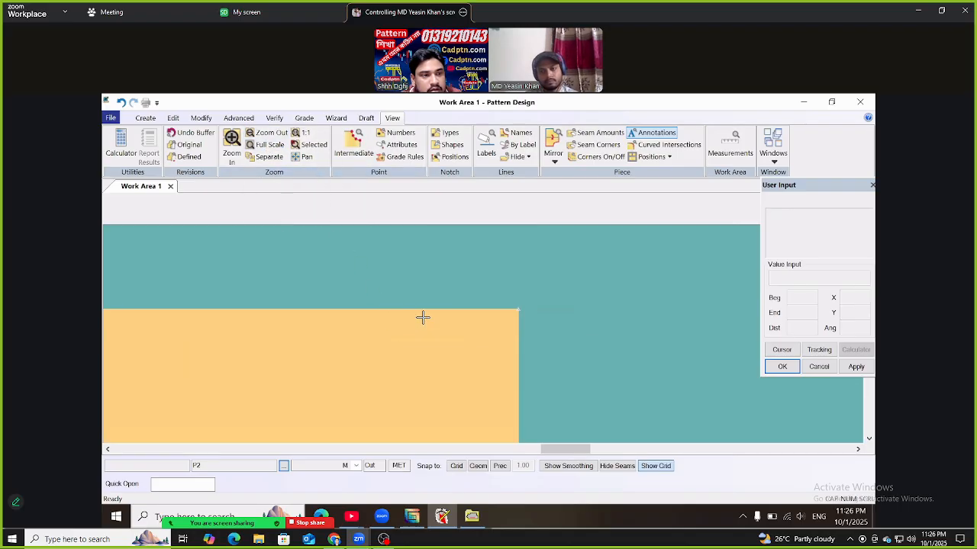
pyautogui.click(232, 141)
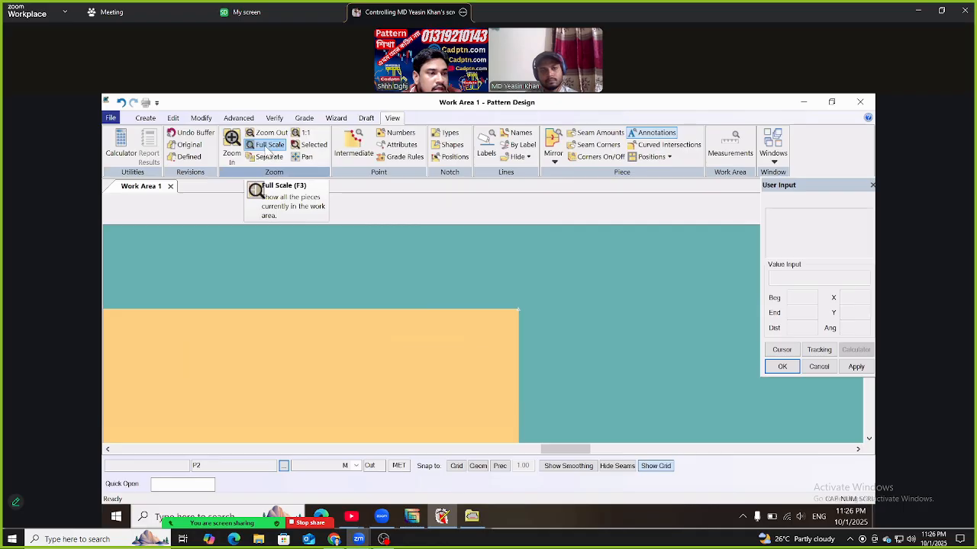
pyautogui.click(268, 145)
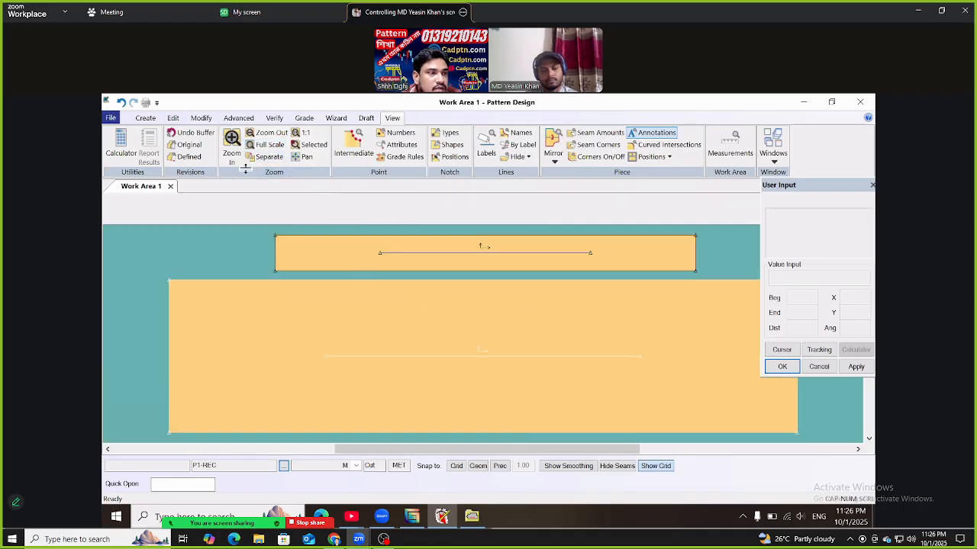
pyautogui.click(232, 143)
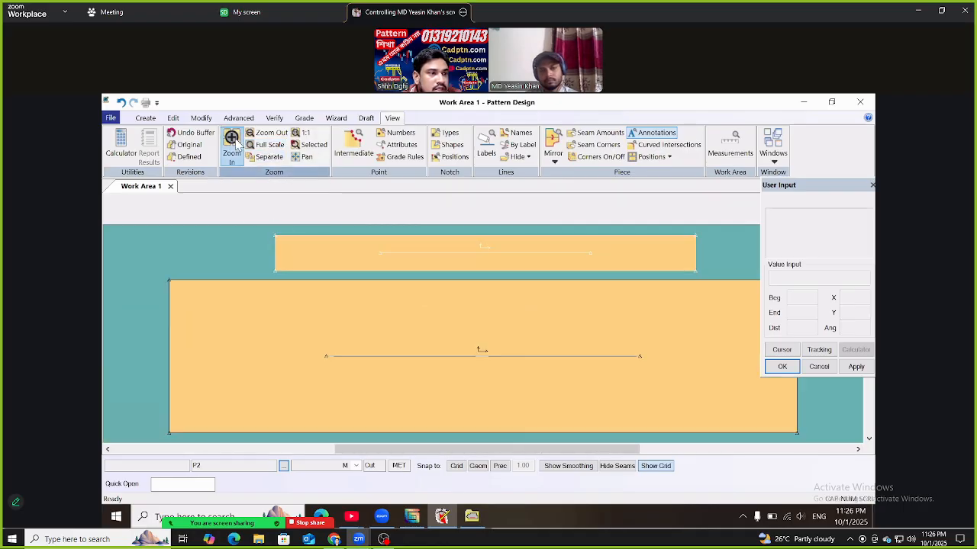
pyautogui.click(219, 314)
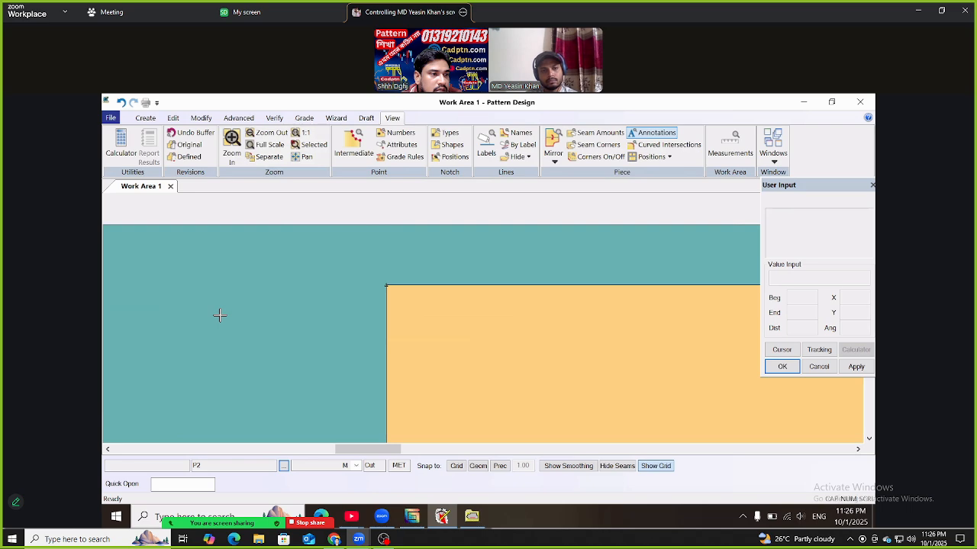
pyautogui.click(268, 145)
# Zoom in on the narrow piece's left end, zoom out in stages and restore the full-scale view
pyautogui.click(232, 147)
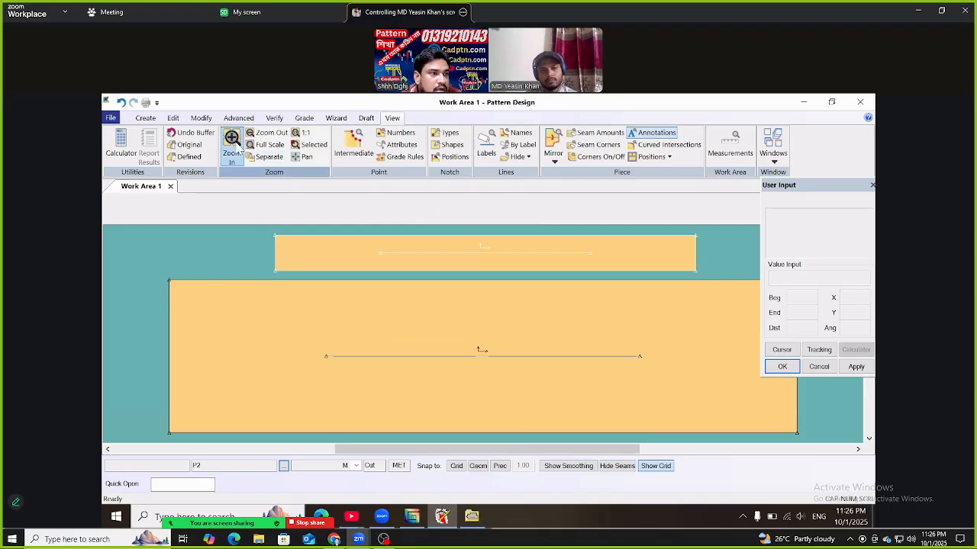
pyautogui.click(268, 227)
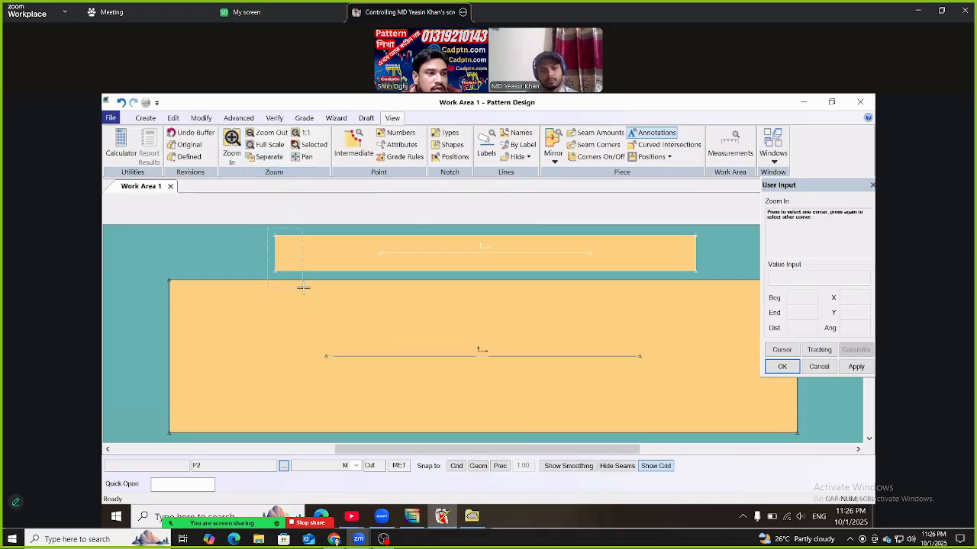
pyautogui.click(303, 287)
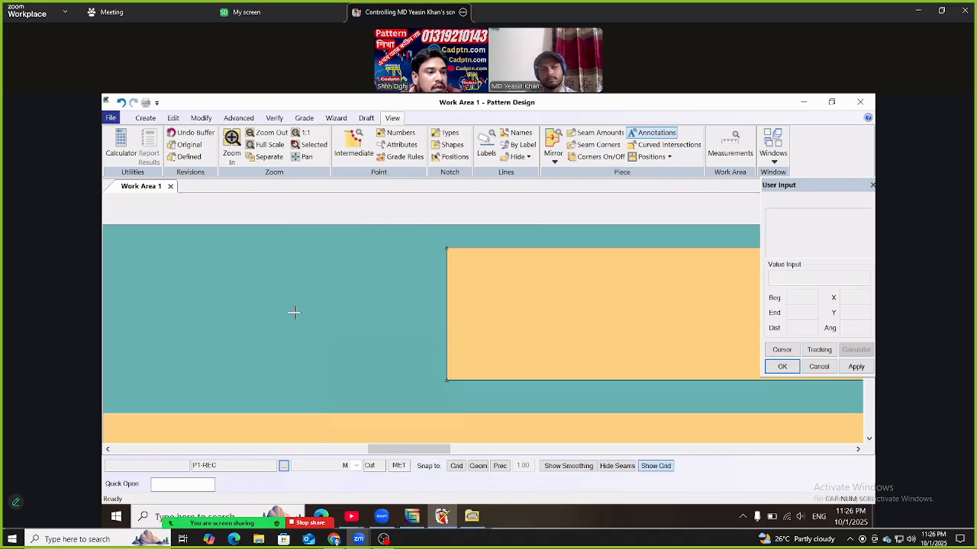
pyautogui.moveTo(294, 297); pyautogui.dragTo(436, 313)
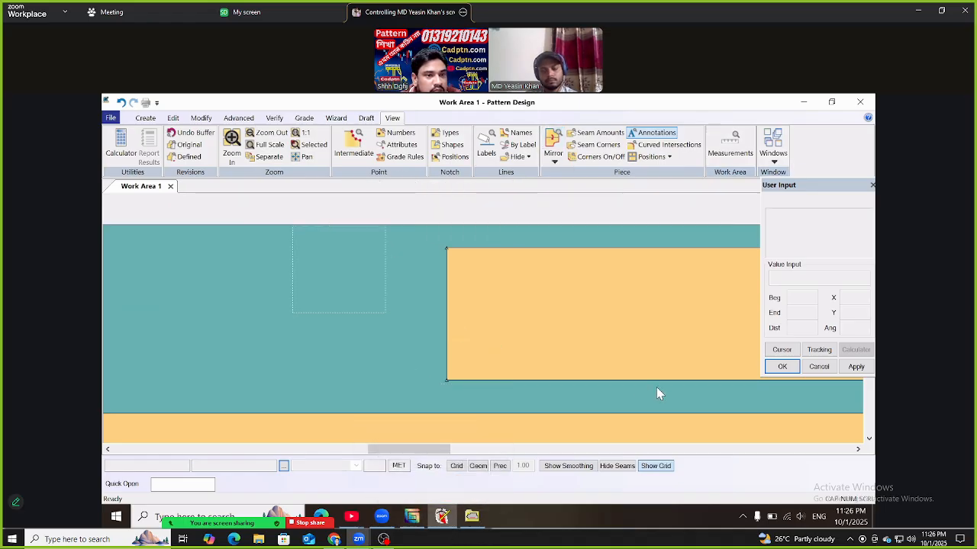
pyautogui.click(295, 280)
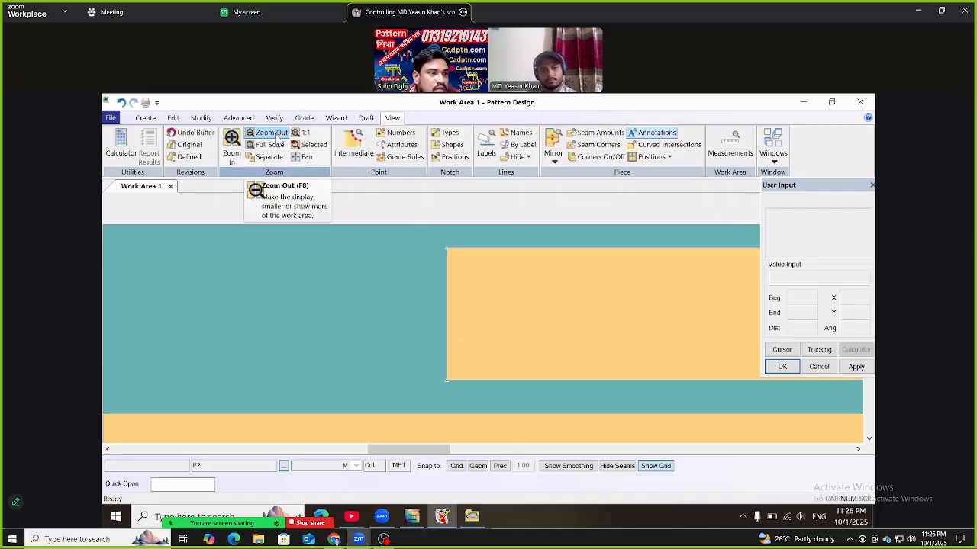
pyautogui.click(277, 138)
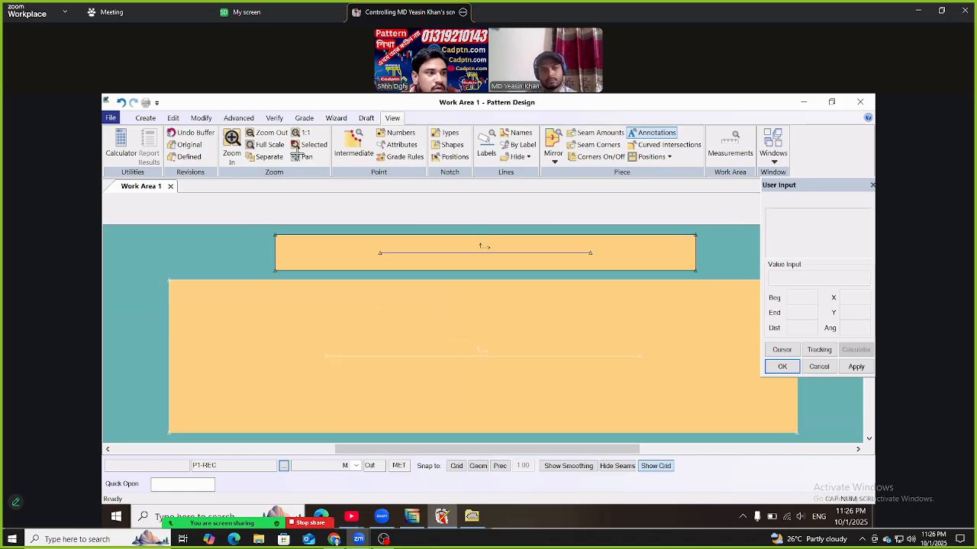
pyautogui.click(279, 135)
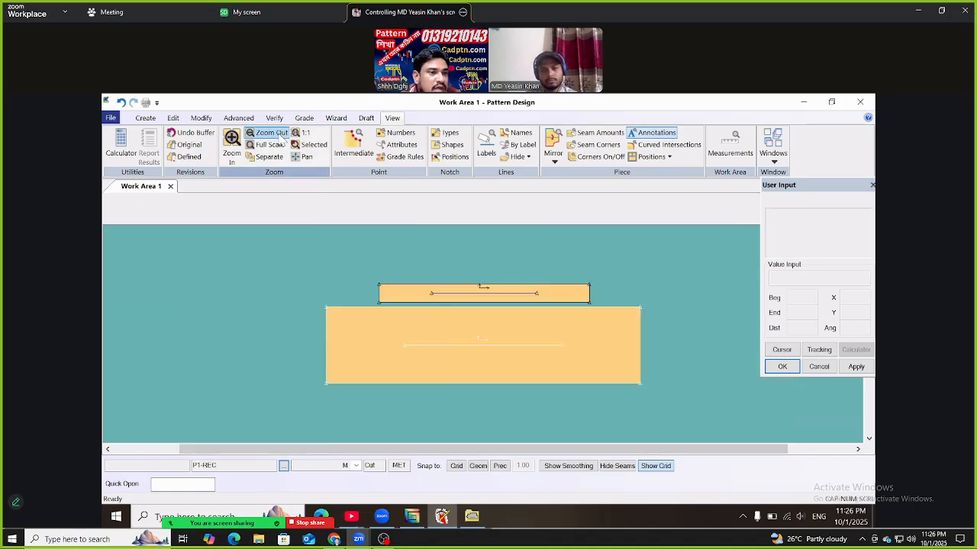
pyautogui.click(281, 137)
pyautogui.click(274, 145)
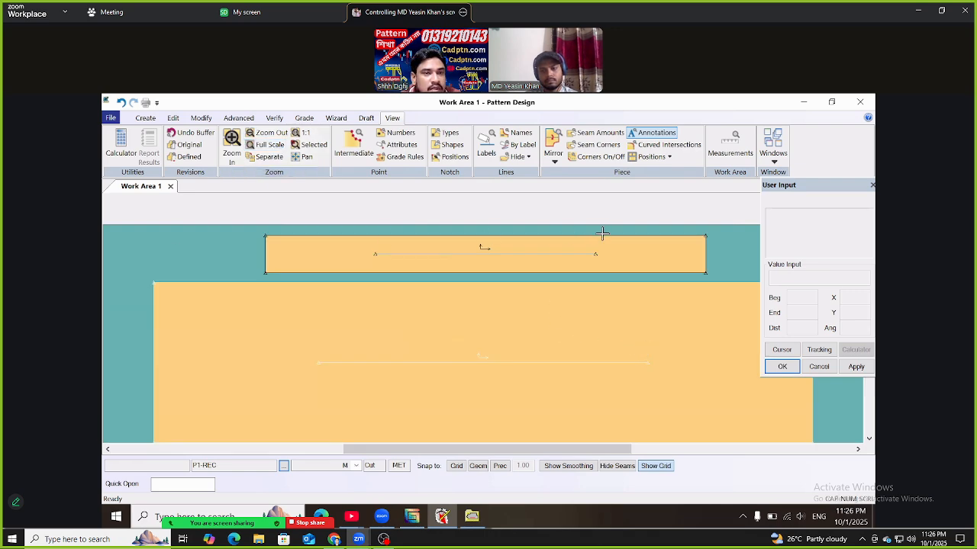
# Undo the last piece drag and reposition both pieces so the narrow rectangle rests against the wide one's upper edge
pyautogui.rightClick(238, 251)
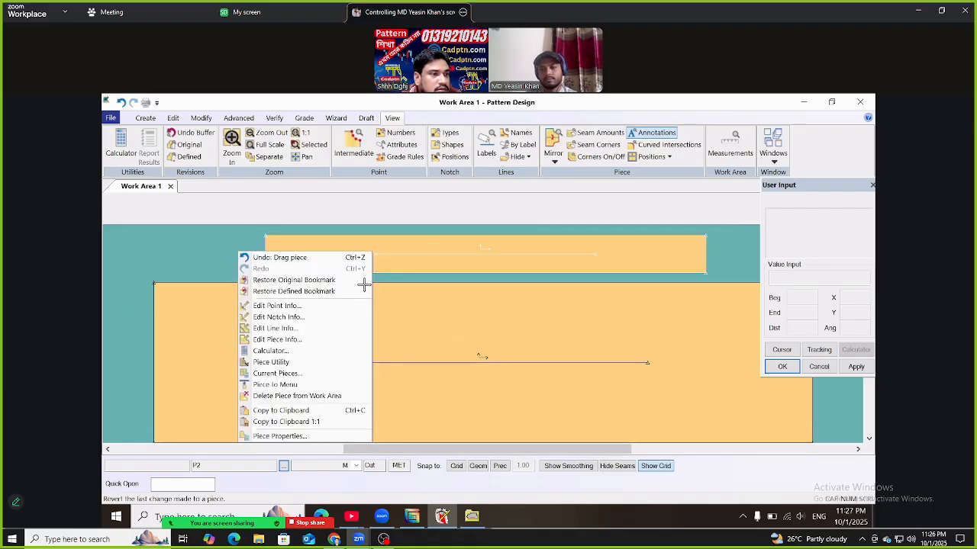
pyautogui.click(324, 259)
pyautogui.moveTo(331, 258)
pyautogui.mouseDown()
pyautogui.moveTo(325, 250)
pyautogui.moveTo(313, 256)
pyautogui.mouseUp()
pyautogui.moveTo(515, 341); pyautogui.dragTo(485, 333)
pyautogui.moveTo(464, 249); pyautogui.dragTo(450, 250)
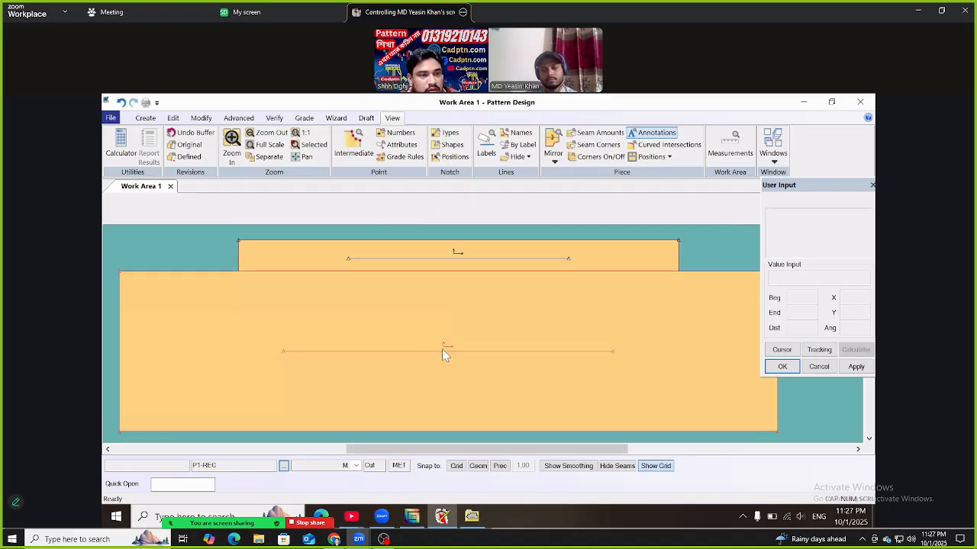
pyautogui.moveTo(453, 341)
pyautogui.mouseDown()
pyautogui.moveTo(423, 332)
pyautogui.moveTo(444, 337)
pyautogui.mouseUp()
pyautogui.moveTo(536, 264); pyautogui.dragTo(441, 286)
pyautogui.moveTo(436, 337); pyautogui.dragTo(444, 334)
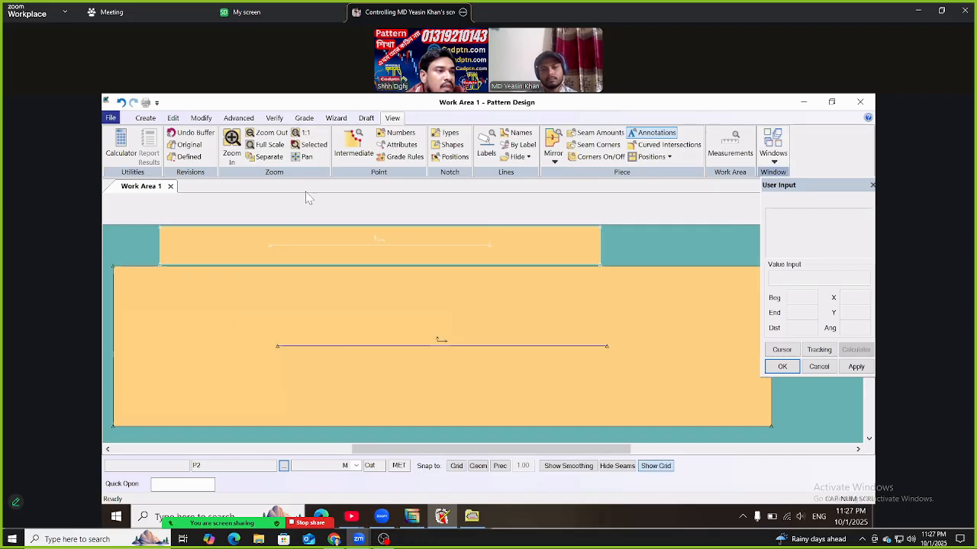
# Move the wide rectangle down and to the left, leaving a gap below the narrow piece
pyautogui.click(263, 134)
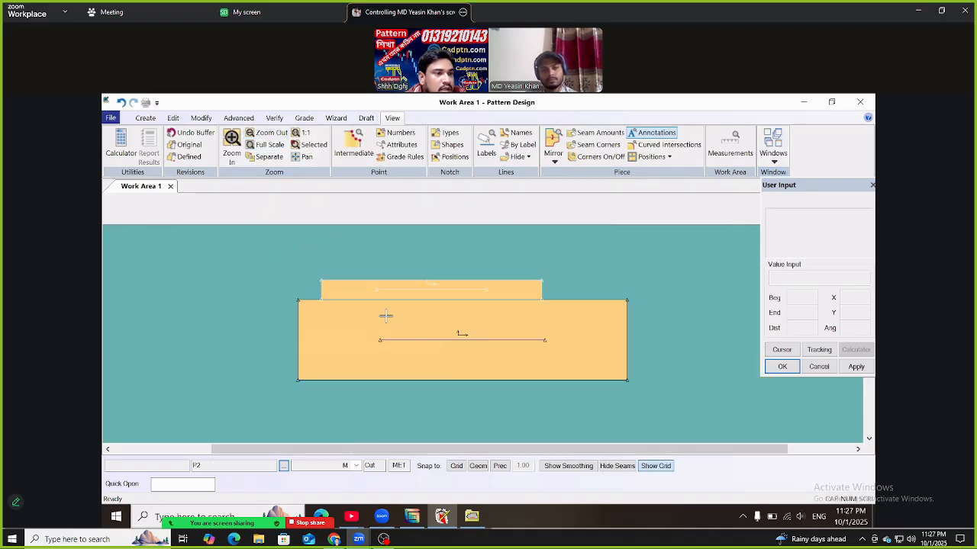
pyautogui.moveTo(392, 317); pyautogui.dragTo(323, 255)
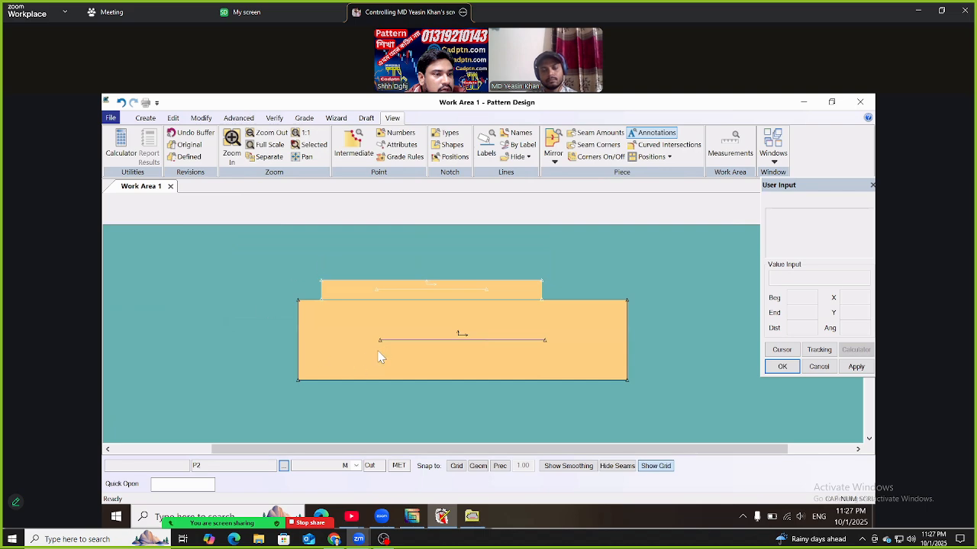
pyautogui.moveTo(440, 359); pyautogui.dragTo(315, 368)
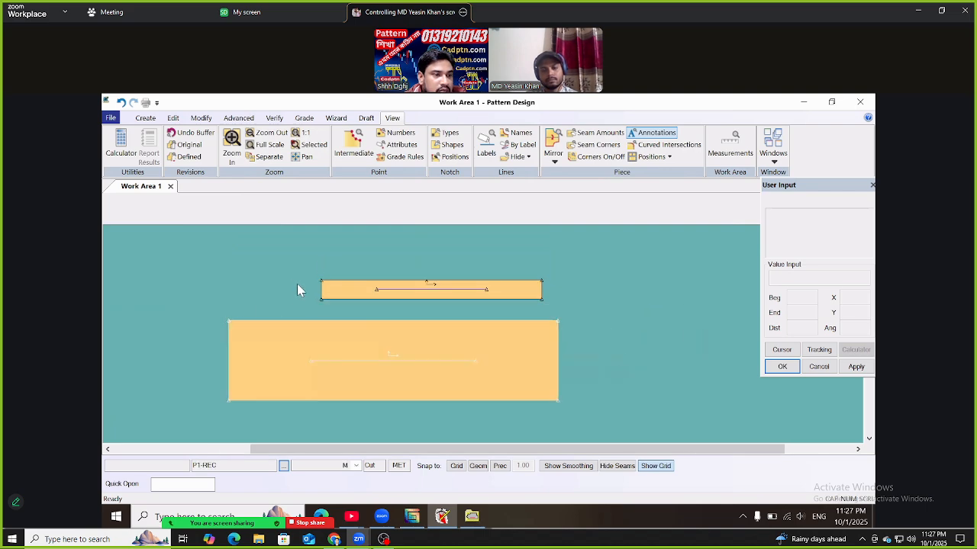
pyautogui.click(354, 145)
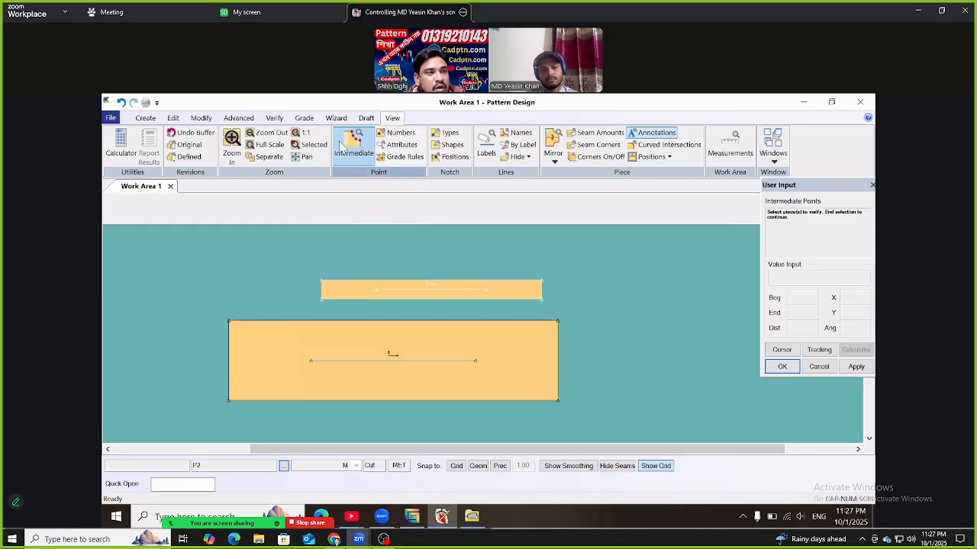
pyautogui.rightClick(394, 252)
pyautogui.click(393, 254)
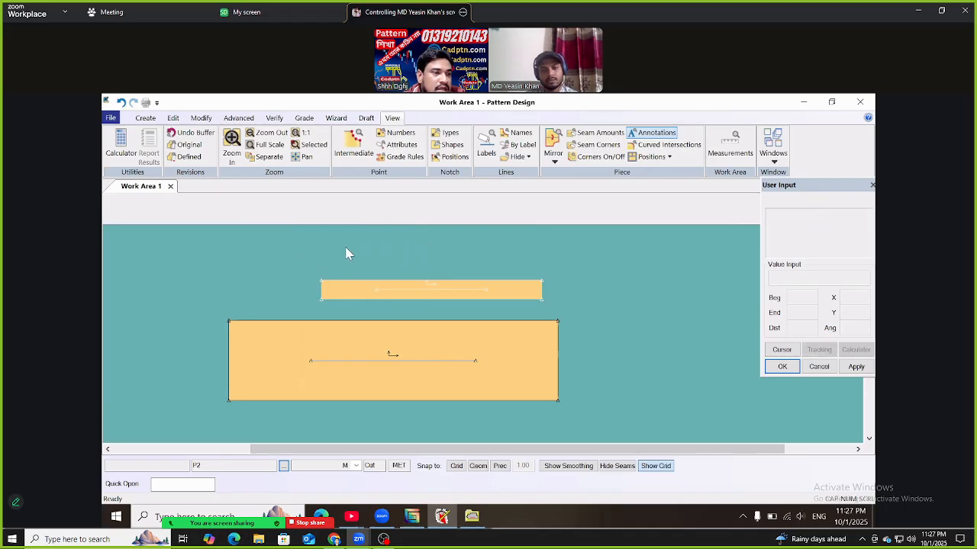
# Shift the narrow rectangle to the left and adjust the wide rectangle's position beneath it
pyautogui.moveTo(397, 349)
pyautogui.mouseDown()
pyautogui.moveTo(420, 344)
pyautogui.moveTo(227, 350)
pyautogui.moveTo(533, 358)
pyautogui.moveTo(381, 341)
pyautogui.mouseUp()
pyautogui.moveTo(446, 290); pyautogui.dragTo(409, 287)
pyautogui.click(413, 366)
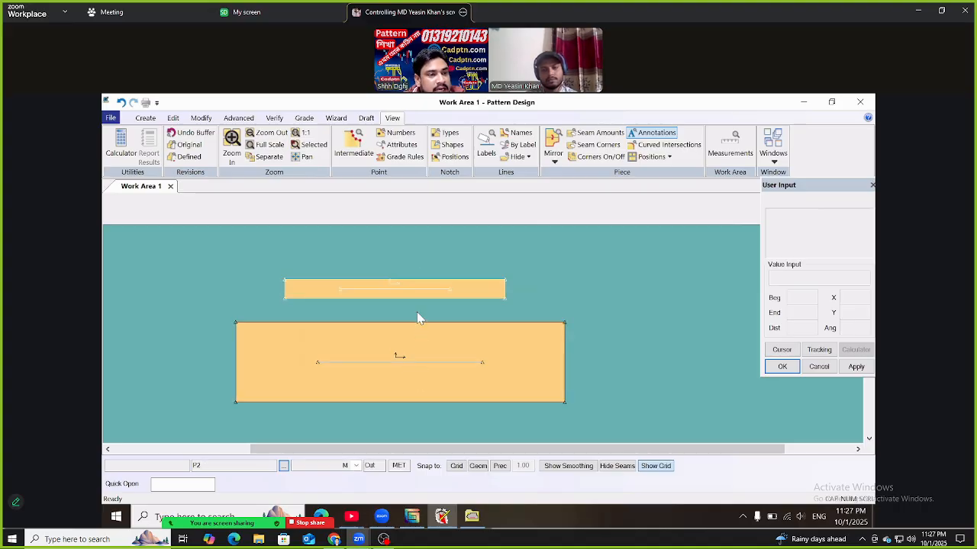
# Turn off Filled Pieces in the display preferences and apply the change so pieces show as outlines
pyautogui.click(175, 119)
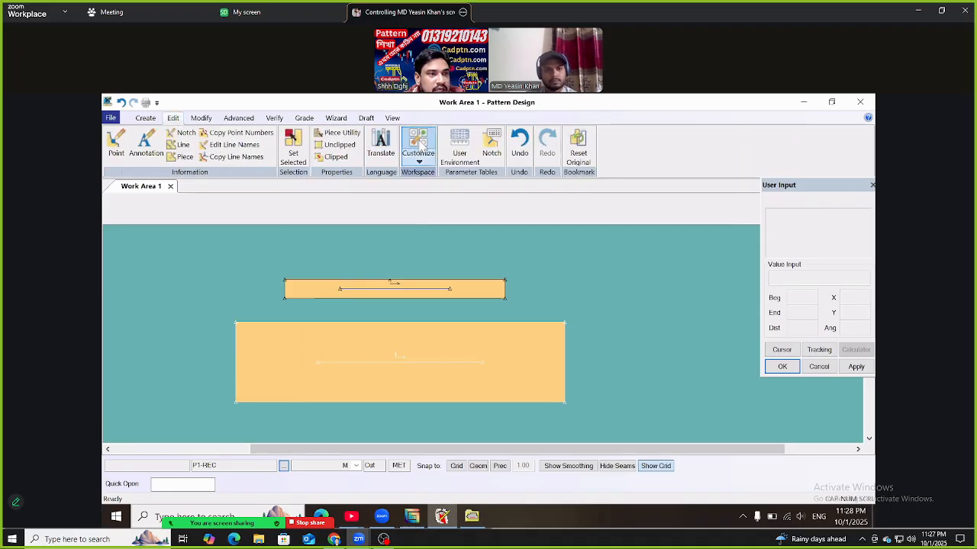
pyautogui.click(418, 145)
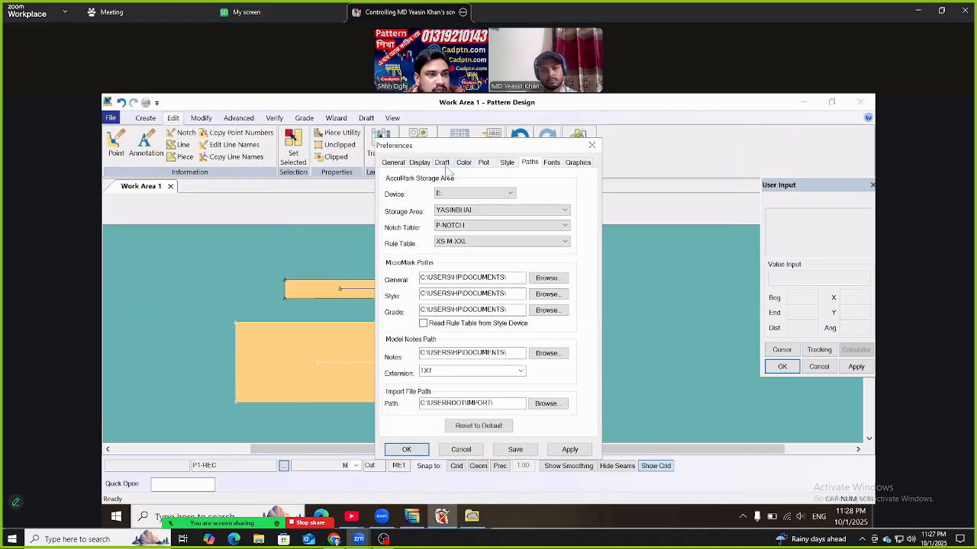
pyautogui.click(420, 163)
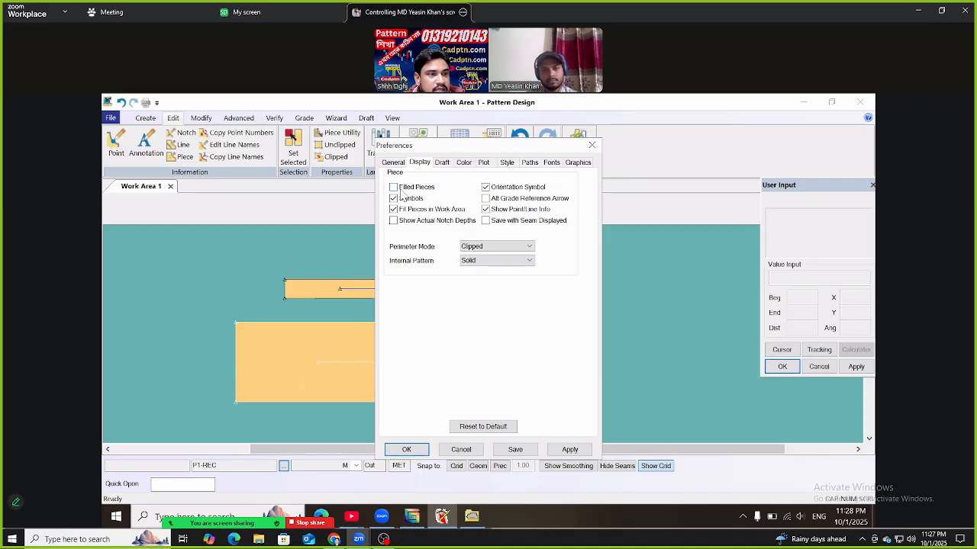
pyautogui.click(570, 450)
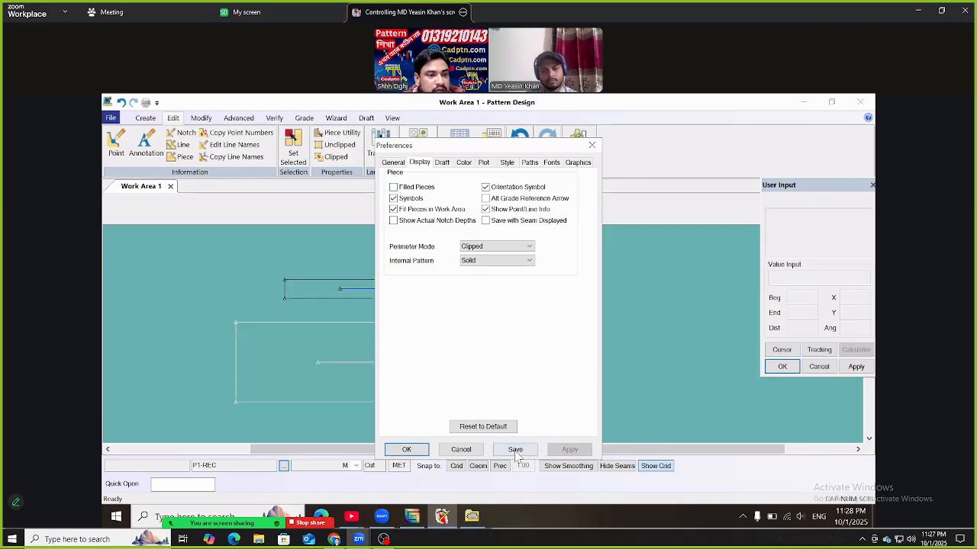
pyautogui.click(423, 453)
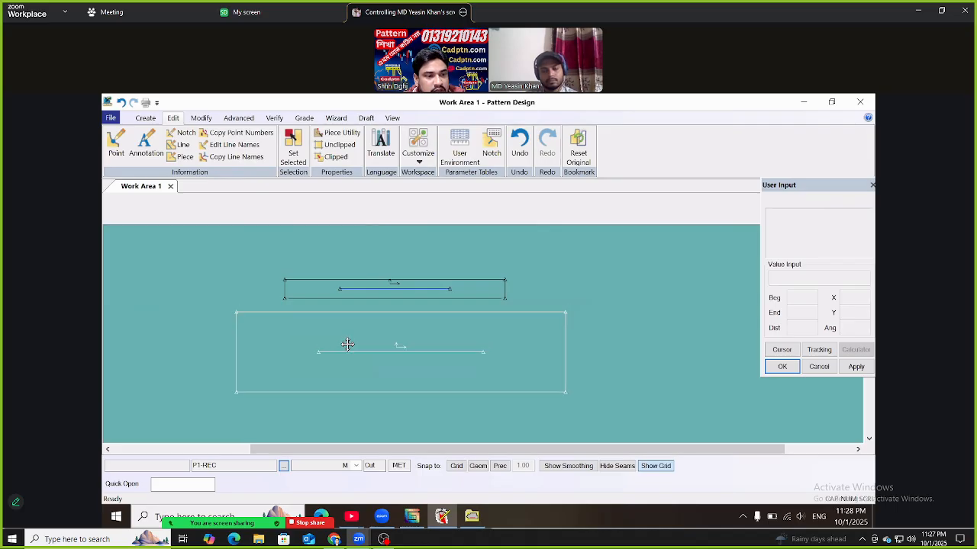
# Move both outlined rectangles upward, keeping the narrow piece above the wide one with a gap between them
pyautogui.click(353, 342)
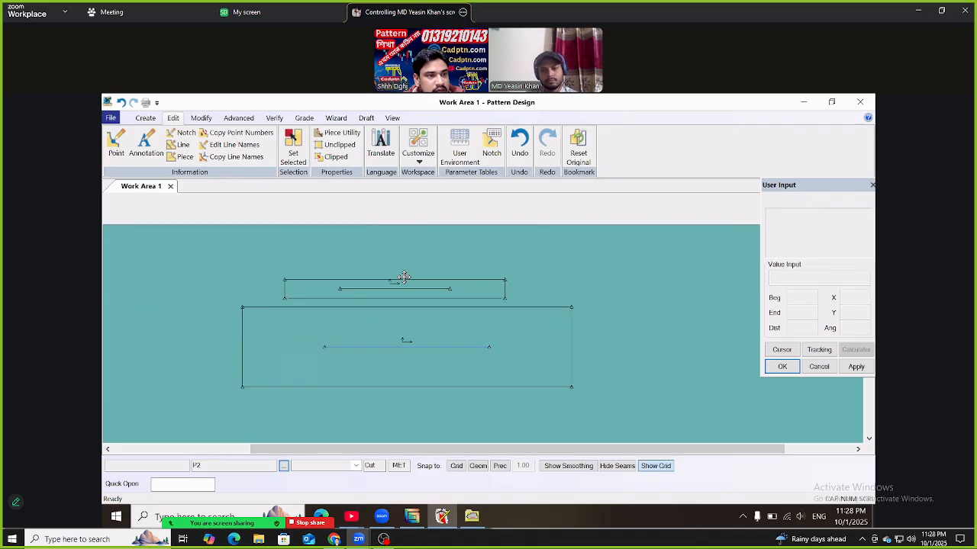
pyautogui.click(399, 278)
pyautogui.click(408, 251)
pyautogui.click(414, 344)
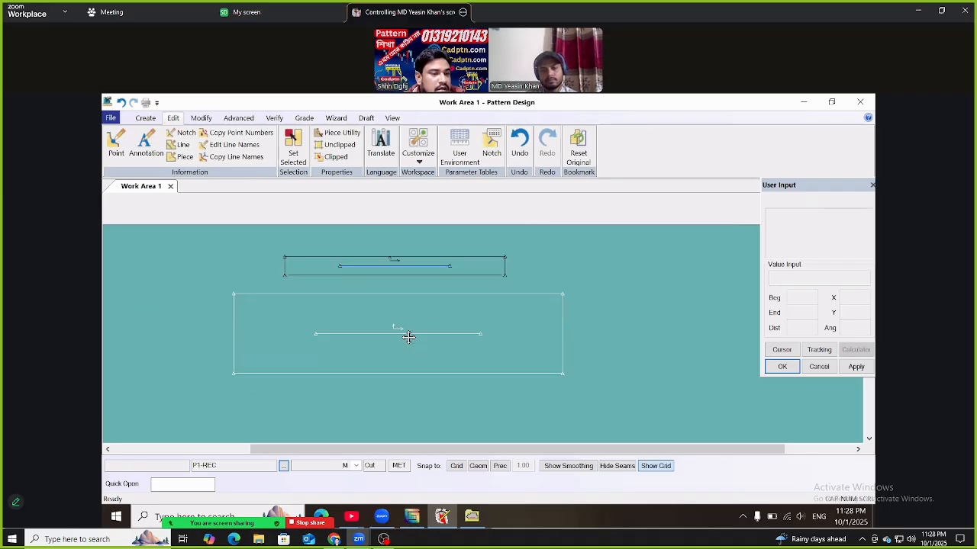
pyautogui.click(405, 329)
pyautogui.click(247, 404)
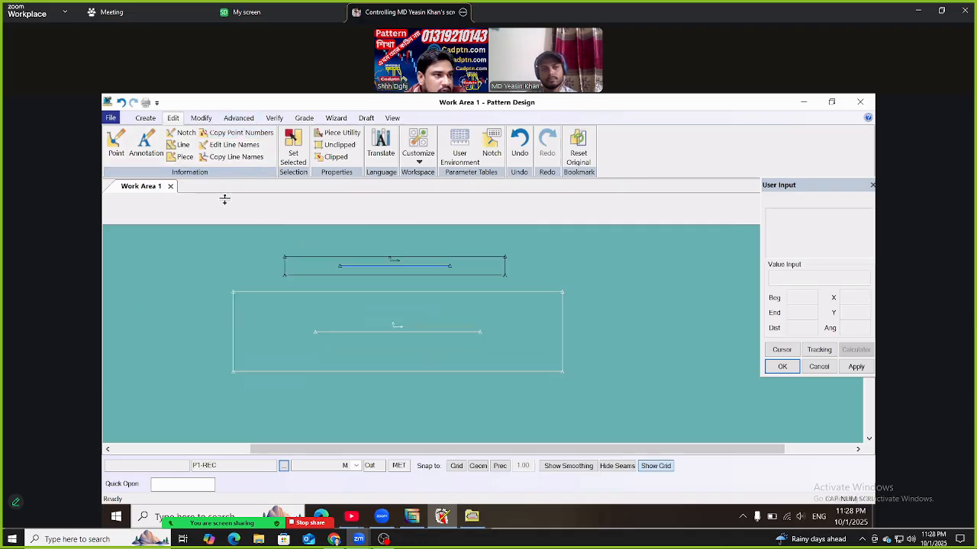
pyautogui.moveTo(407, 275); pyautogui.dragTo(405, 263)
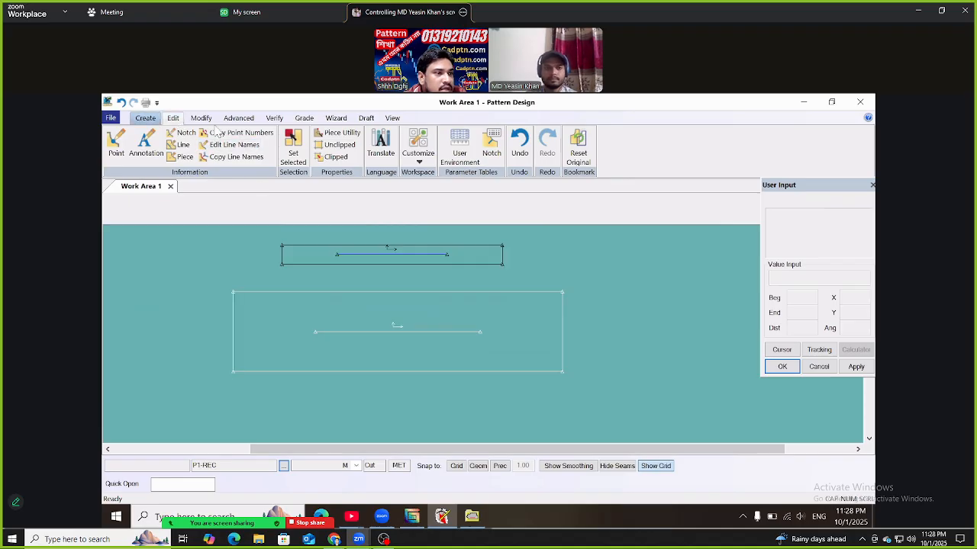
# Measure the line lengths of the wide rectangle's upper and left edges
pyautogui.click(275, 118)
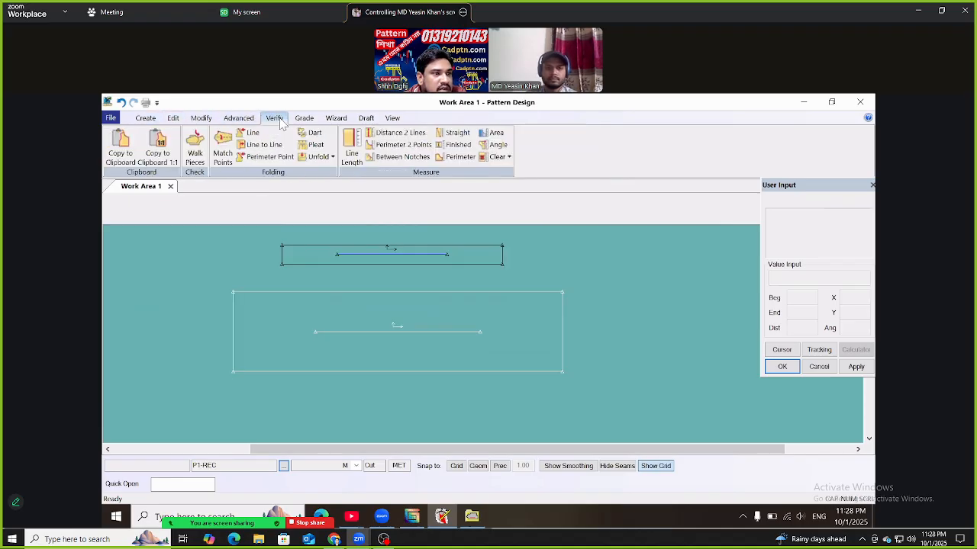
pyautogui.click(351, 146)
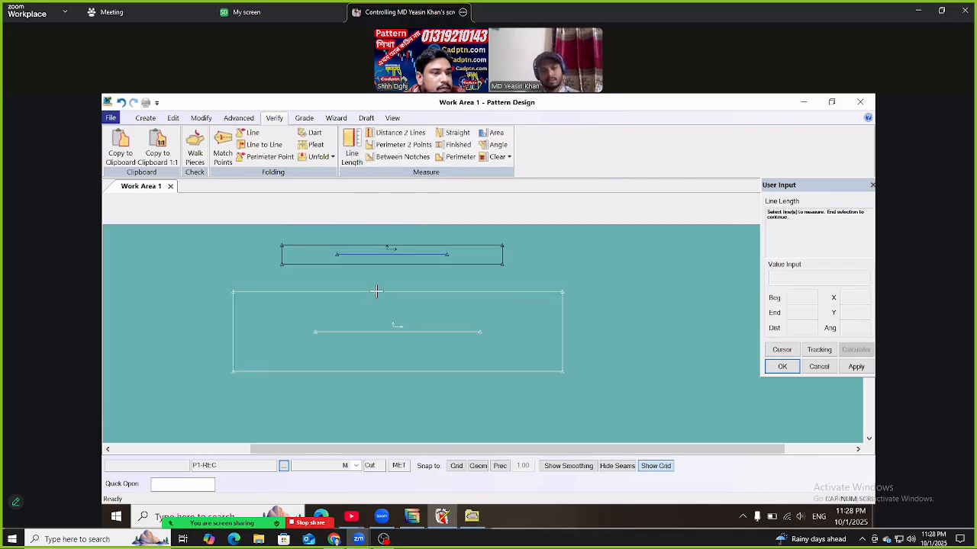
pyautogui.click(309, 327)
pyautogui.click(234, 315)
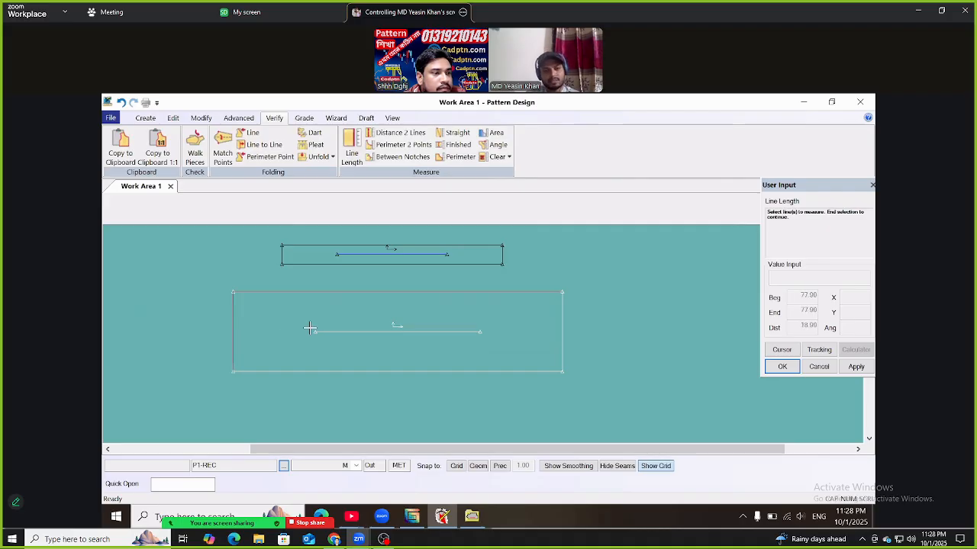
pyautogui.rightClick(555, 259)
pyautogui.click(543, 261)
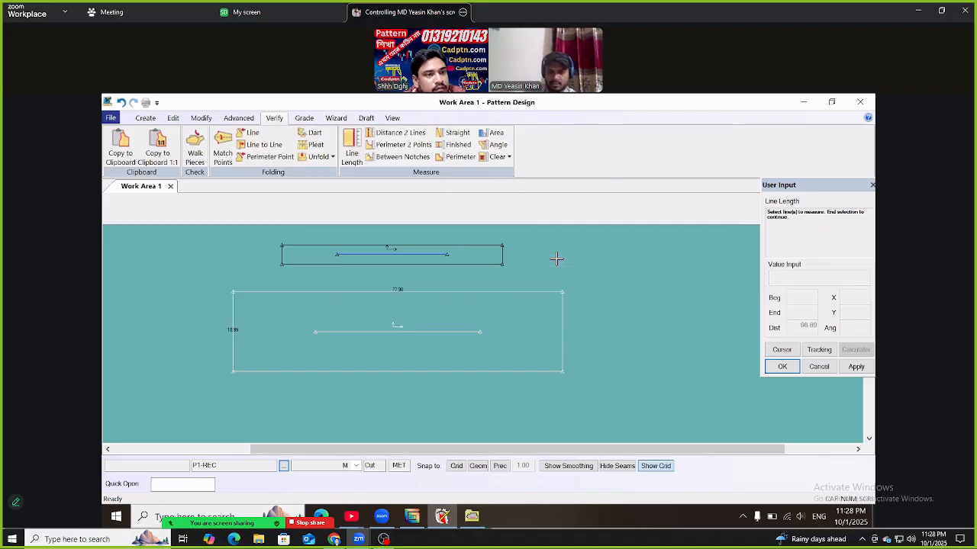
pyautogui.rightClick(305, 262)
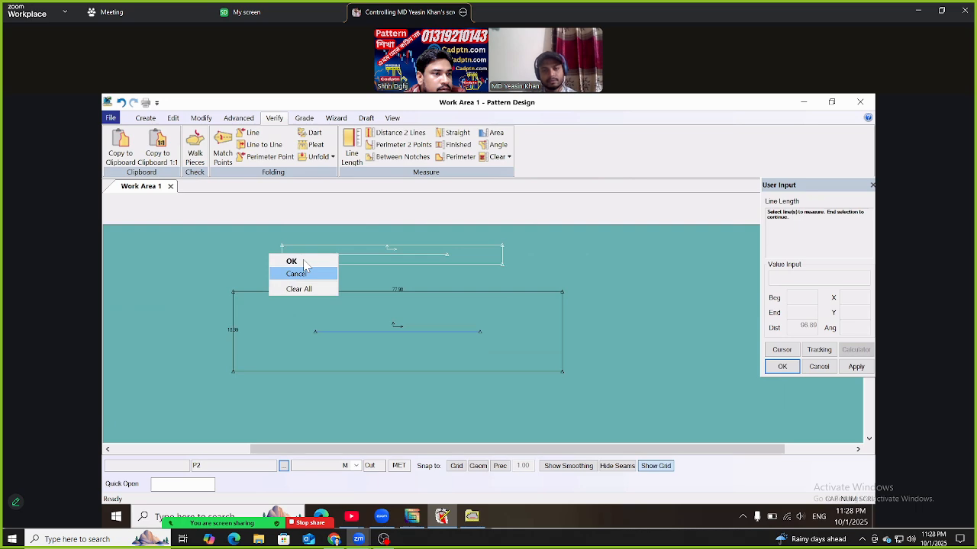
pyautogui.click(305, 261)
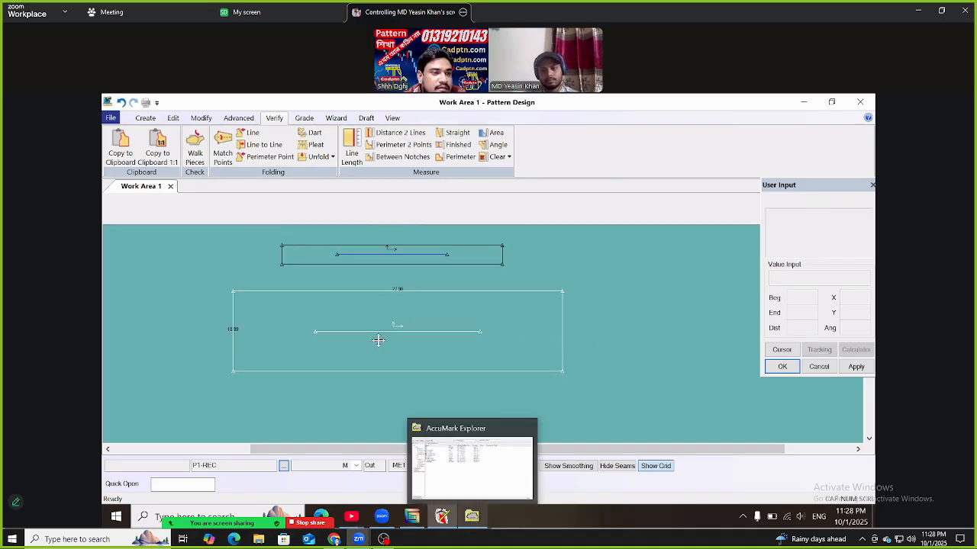
# Move both rectangles slightly down and to the left, leaving a small gap between them
pyautogui.moveTo(377, 340); pyautogui.dragTo(372, 346)
pyautogui.moveTo(395, 271); pyautogui.dragTo(396, 285)
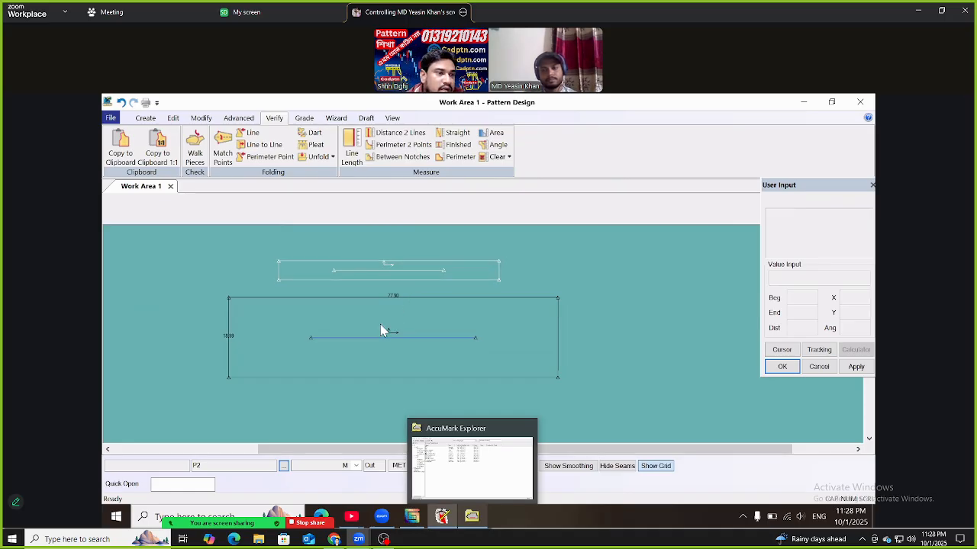
pyautogui.moveTo(338, 346); pyautogui.dragTo(339, 352)
pyautogui.moveTo(398, 270); pyautogui.dragTo(389, 279)
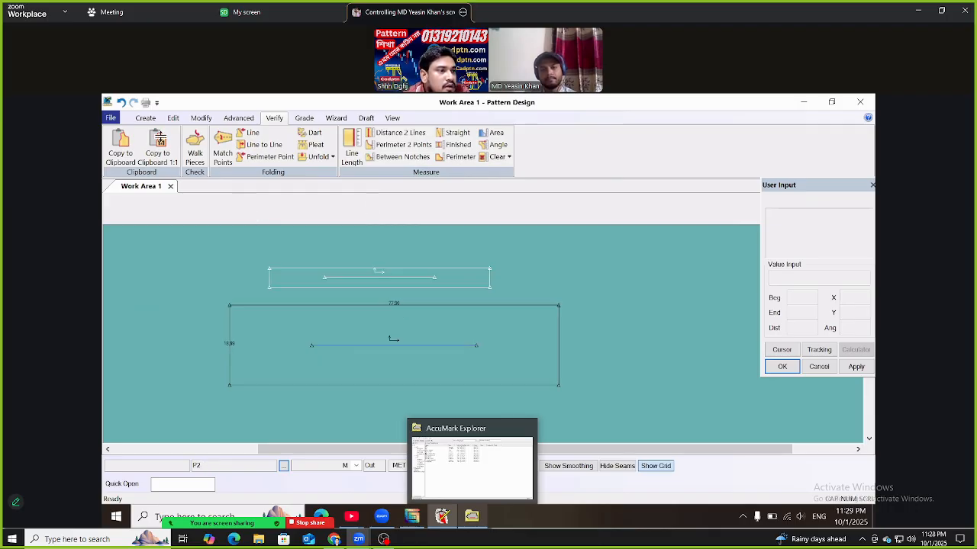
# Draw two nearly horizontal 2-point lines, one about 84.5 long above the narrow piece and one about 100.4 long across it
pyautogui.click(147, 119)
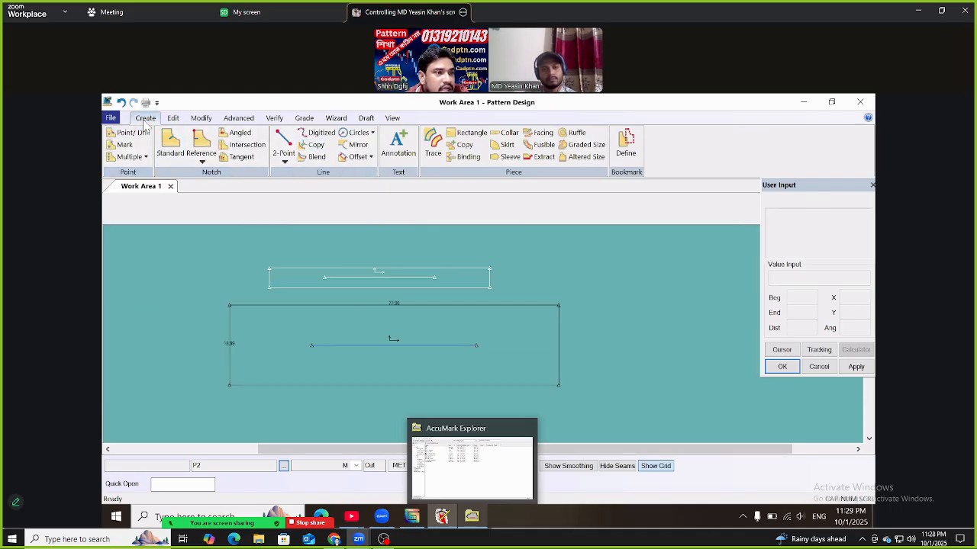
pyautogui.click(283, 144)
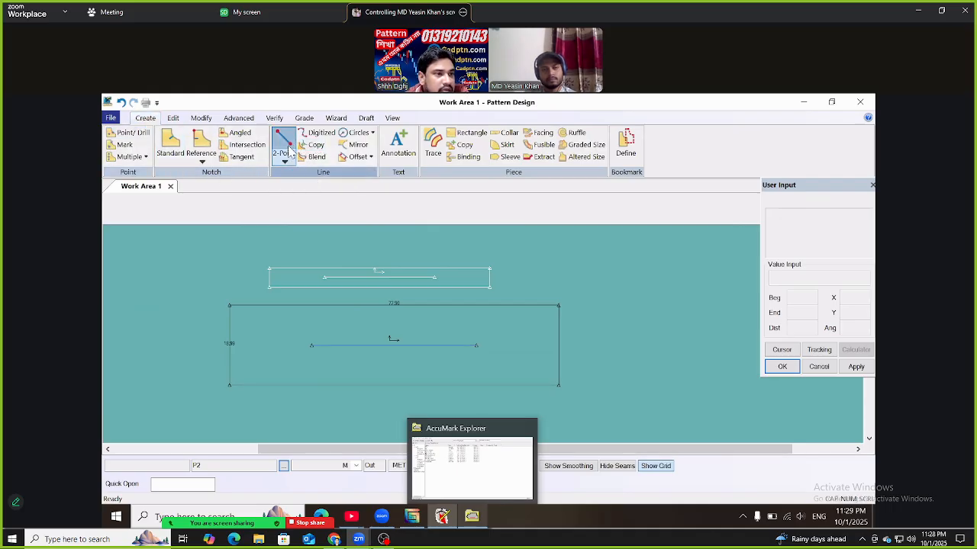
pyautogui.click(212, 234)
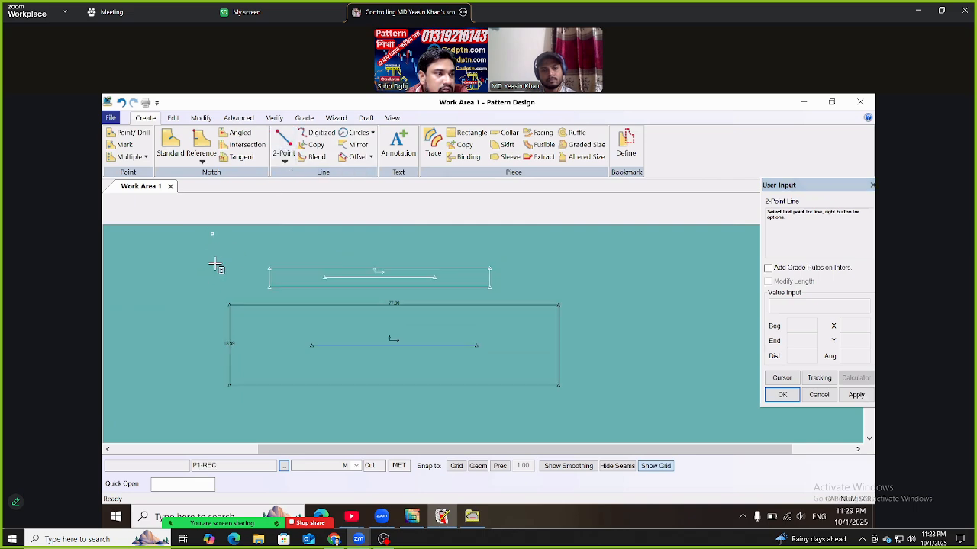
pyautogui.click(463, 248)
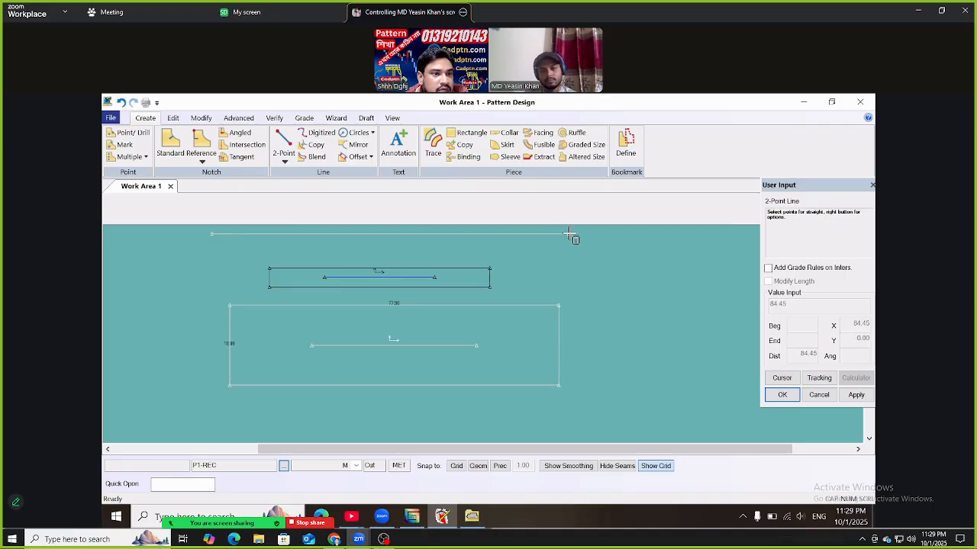
pyautogui.click(568, 234)
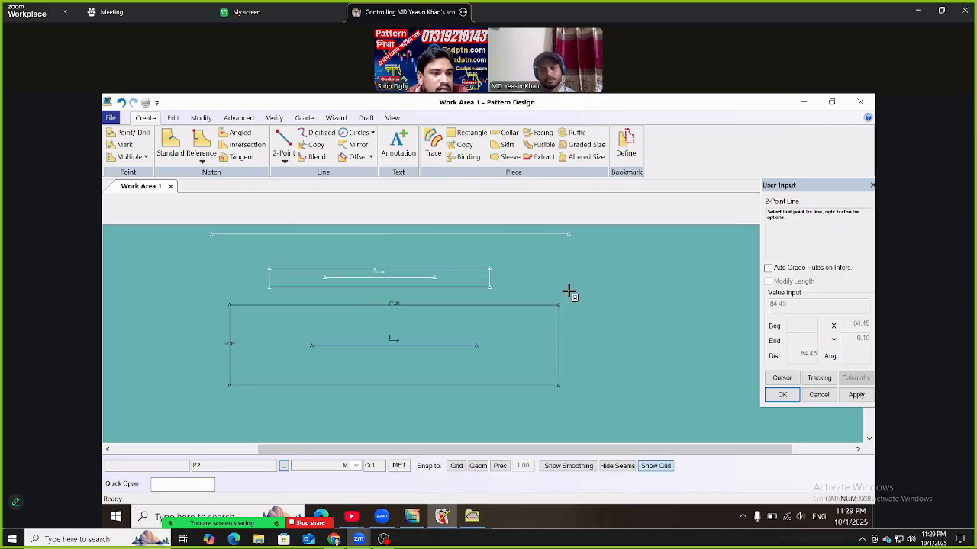
pyautogui.click(164, 268)
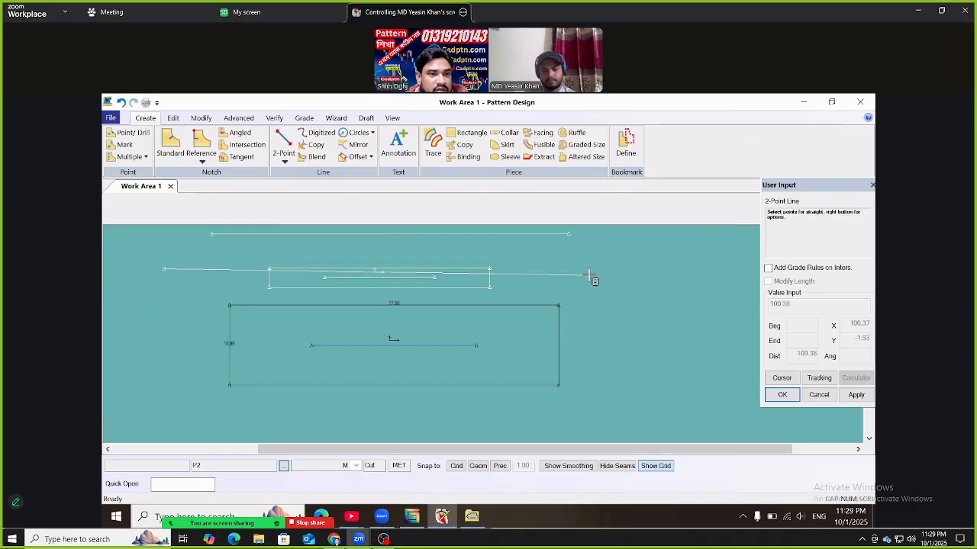
pyautogui.click(588, 276)
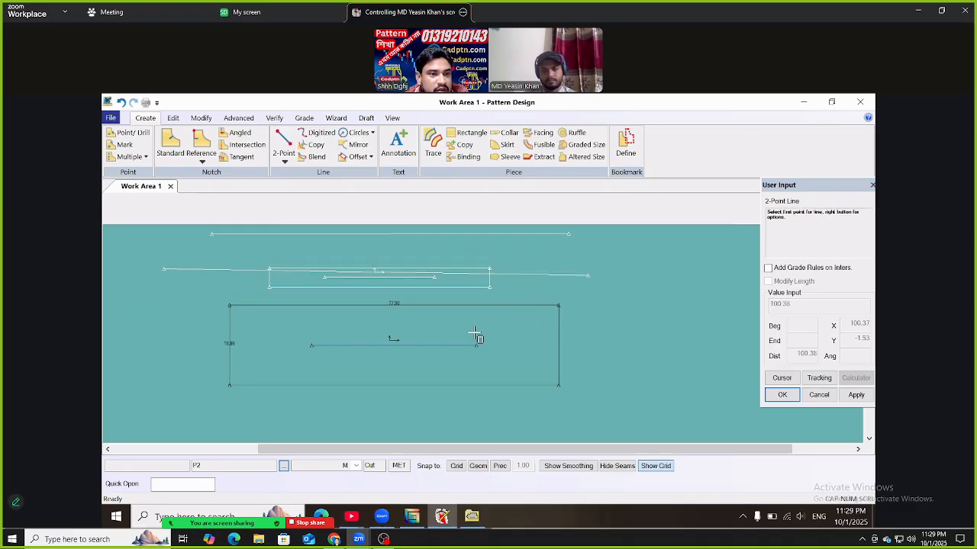
# Draw a 2-point line with the Horizontal option, about 123.4 long, across the wide rectangle's lower part
pyautogui.click(174, 370)
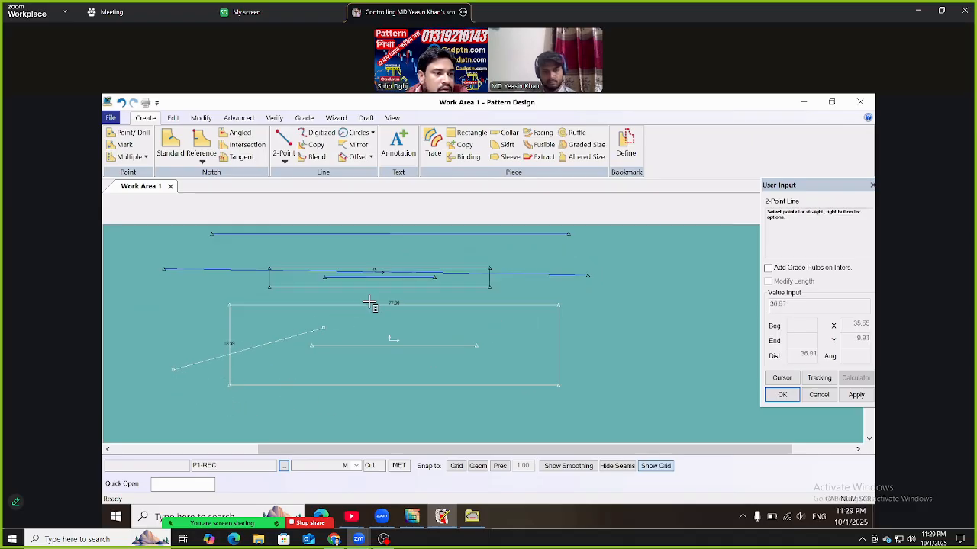
pyautogui.rightClick(594, 256)
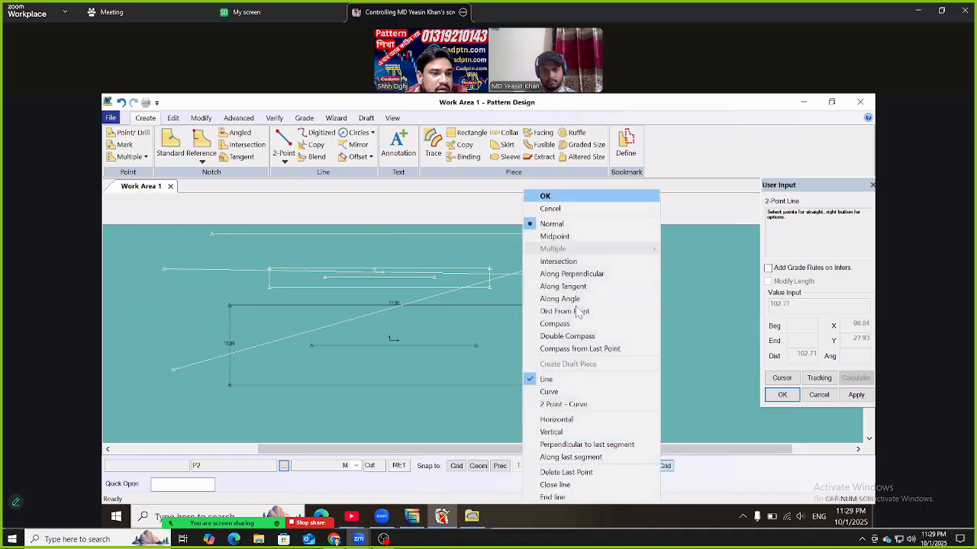
pyautogui.click(568, 419)
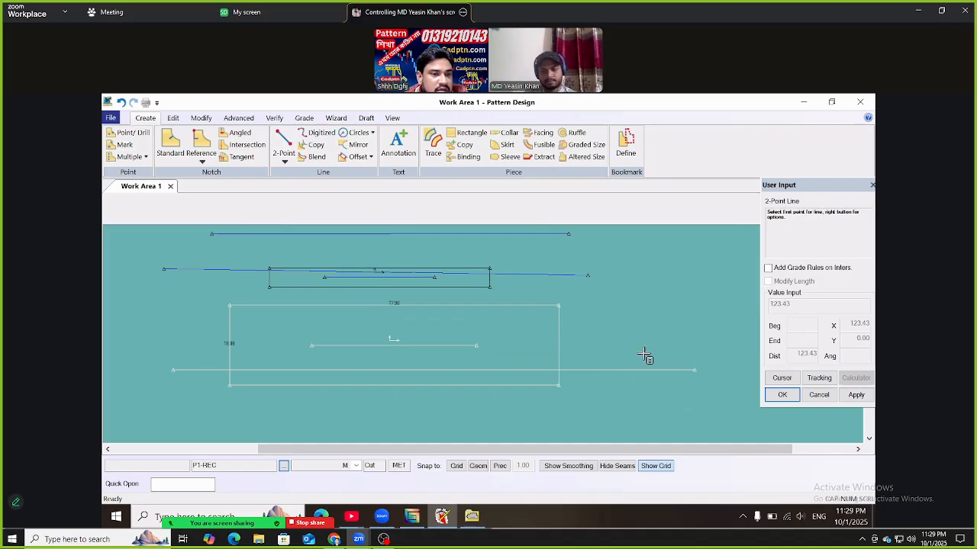
# Draw a 2-point line with the Vertical option, about 37.2 long, to the right of both rectangles
pyautogui.click(653, 255)
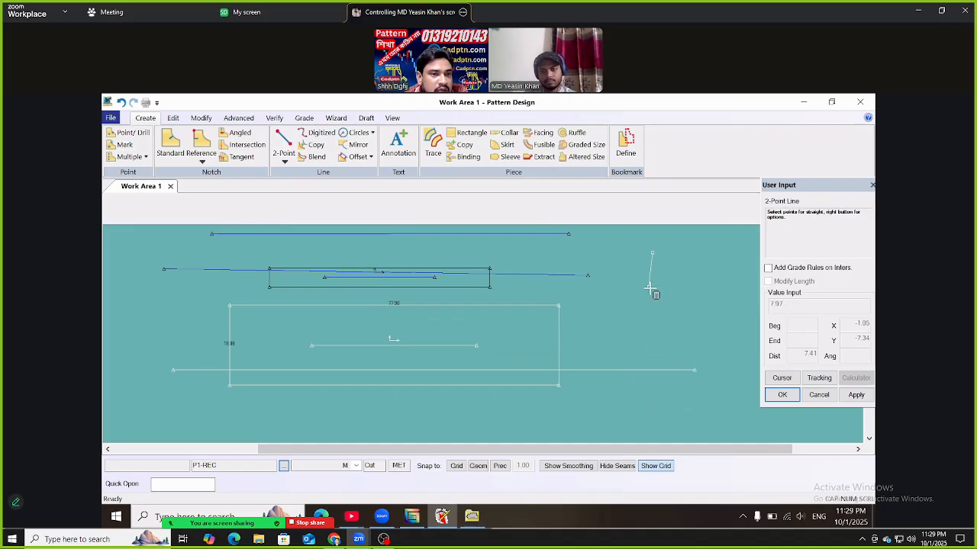
pyautogui.rightClick(650, 288)
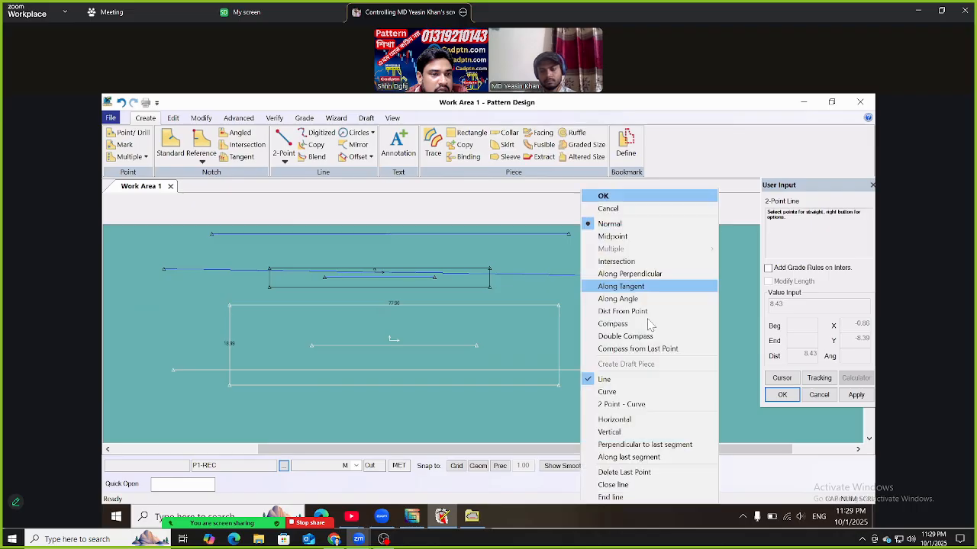
pyautogui.click(622, 433)
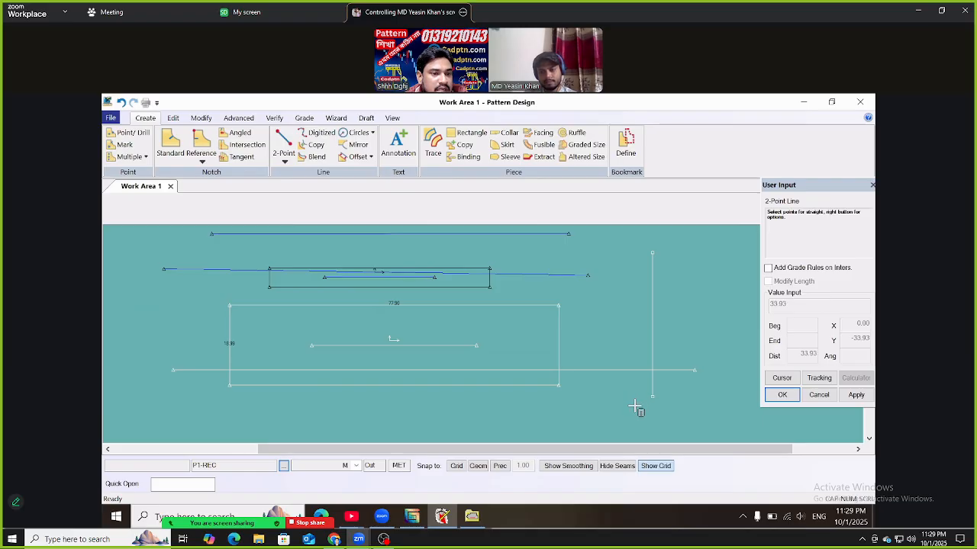
pyautogui.click(632, 412)
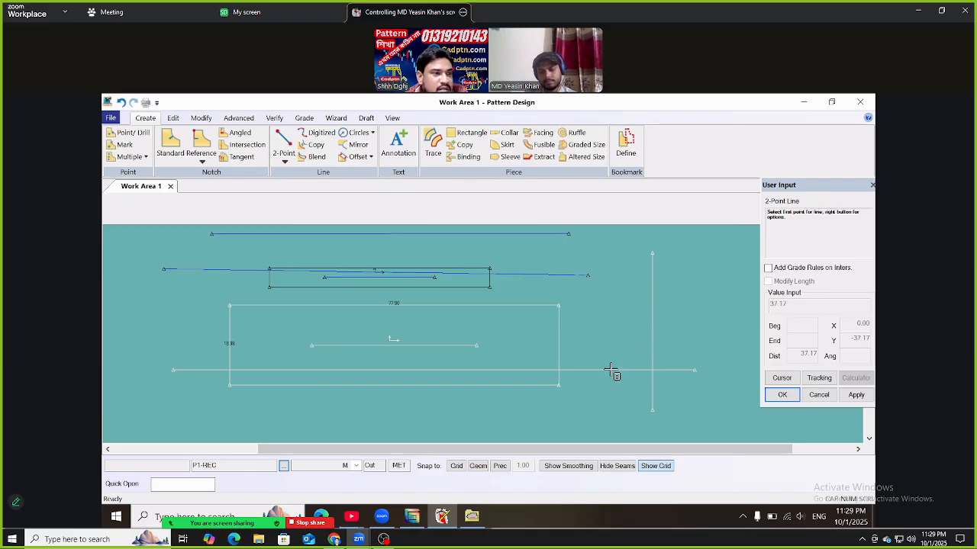
# Draw a 2-Point Curve about 50 long beside the wide rectangle, crossing the vertical line and bulging toward the rectangle
pyautogui.click(283, 162)
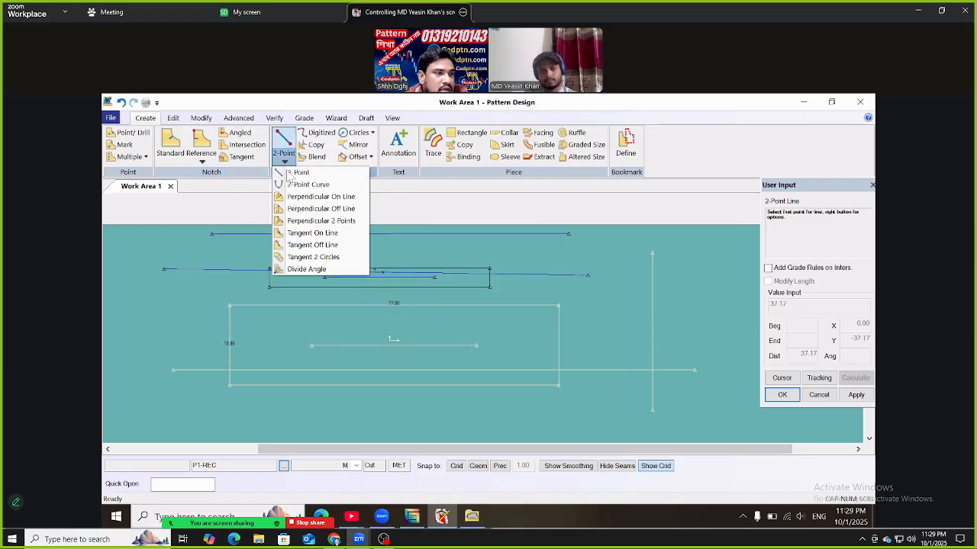
pyautogui.click(309, 186)
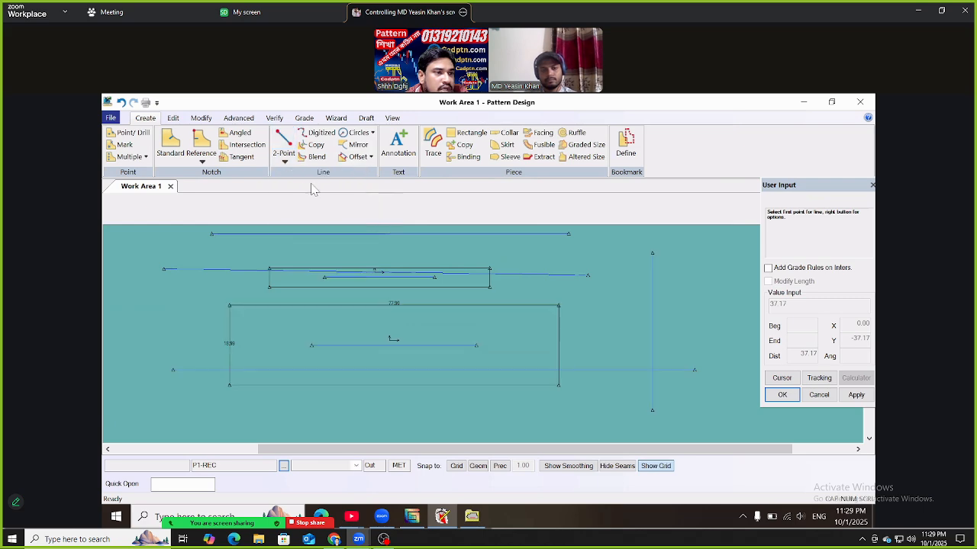
pyautogui.click(702, 258)
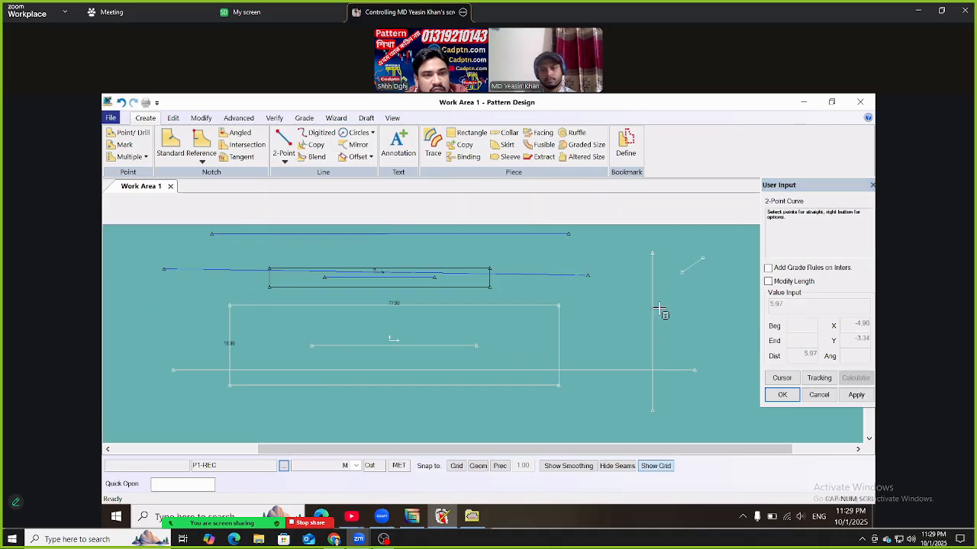
pyautogui.click(612, 406)
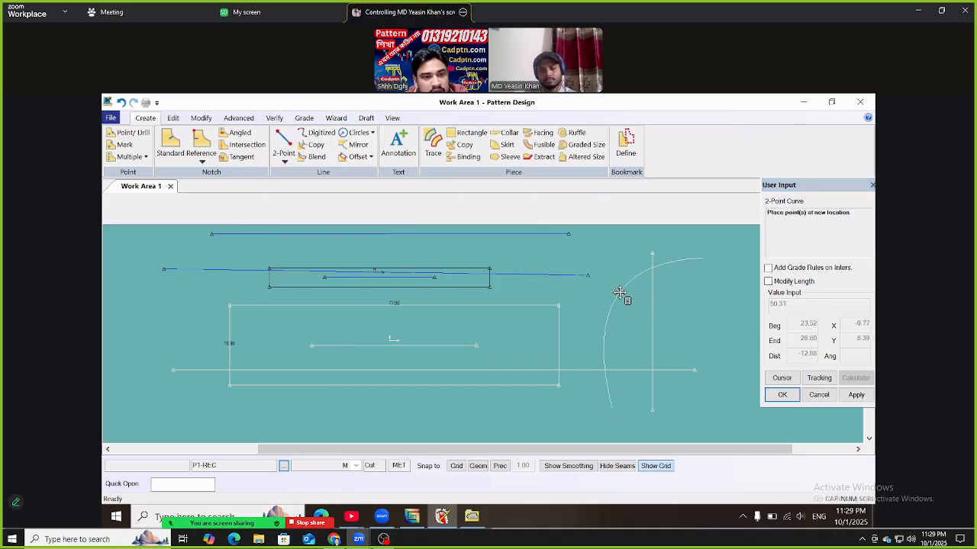
pyautogui.click(618, 296)
# Draw another 2-Point Curve, about 69 long, from above to below the wide rectangle's outer left end, bulging into the rectangle
pyautogui.click(141, 243)
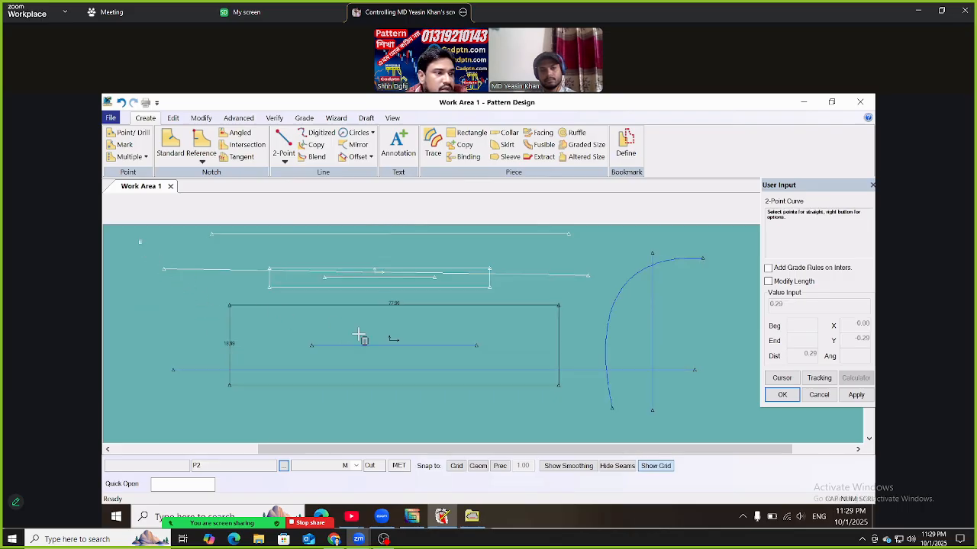
pyautogui.click(264, 313)
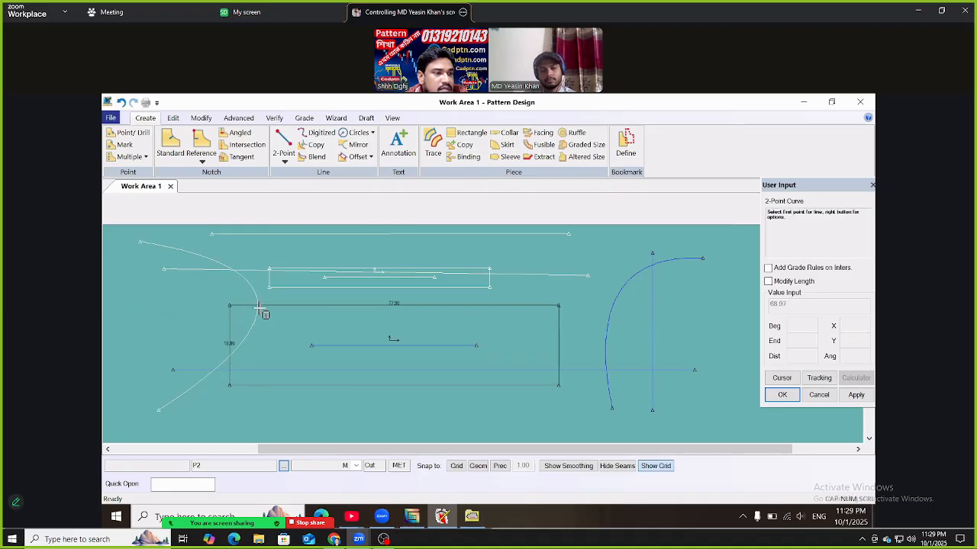
pyautogui.click(285, 161)
pyautogui.click(299, 188)
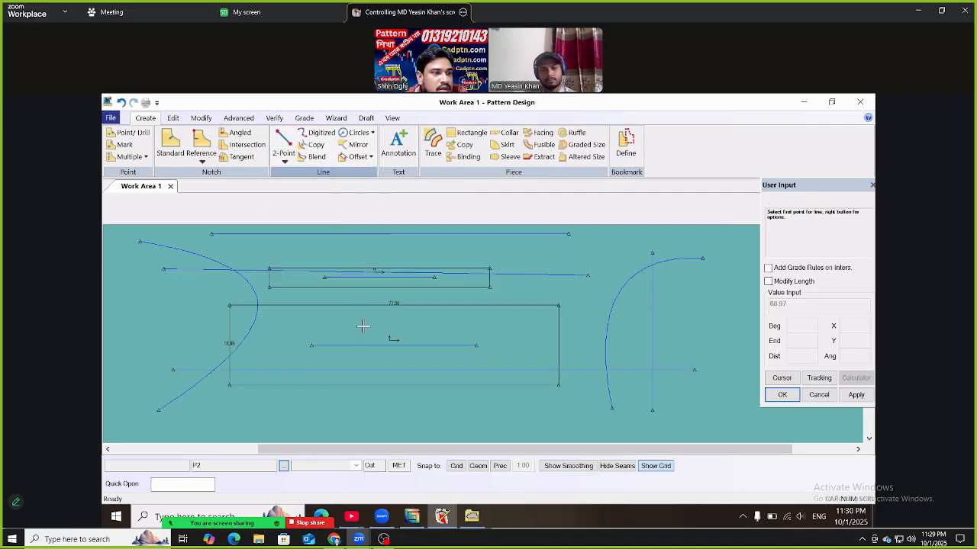
# Draw Perpendicular On Line lines with the Half option from the lower and upper ends of the left curve
pyautogui.click(284, 161)
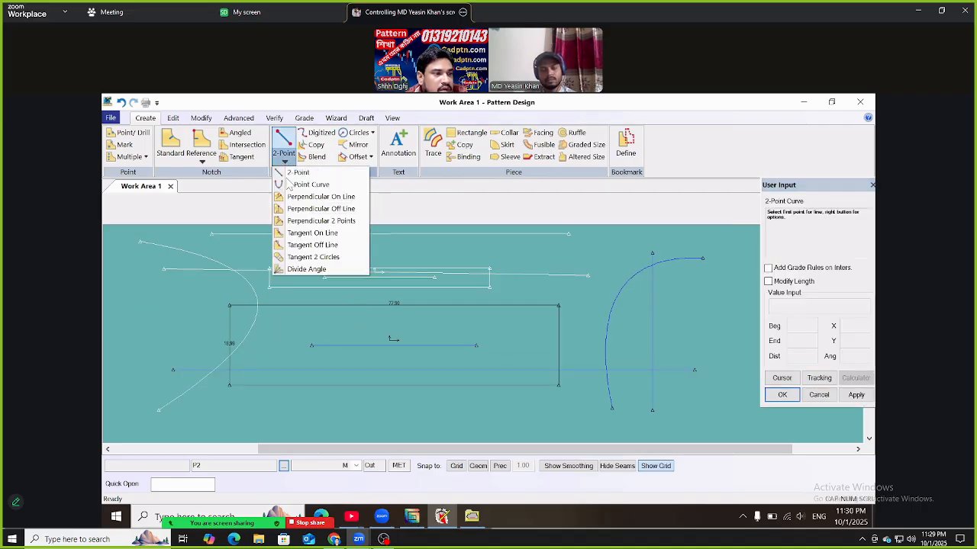
pyautogui.click(309, 200)
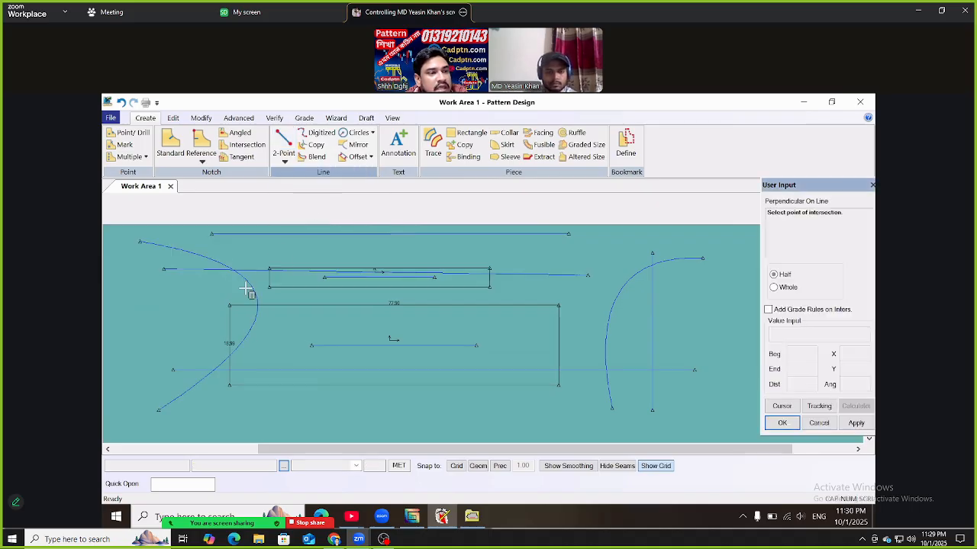
pyautogui.click(156, 415)
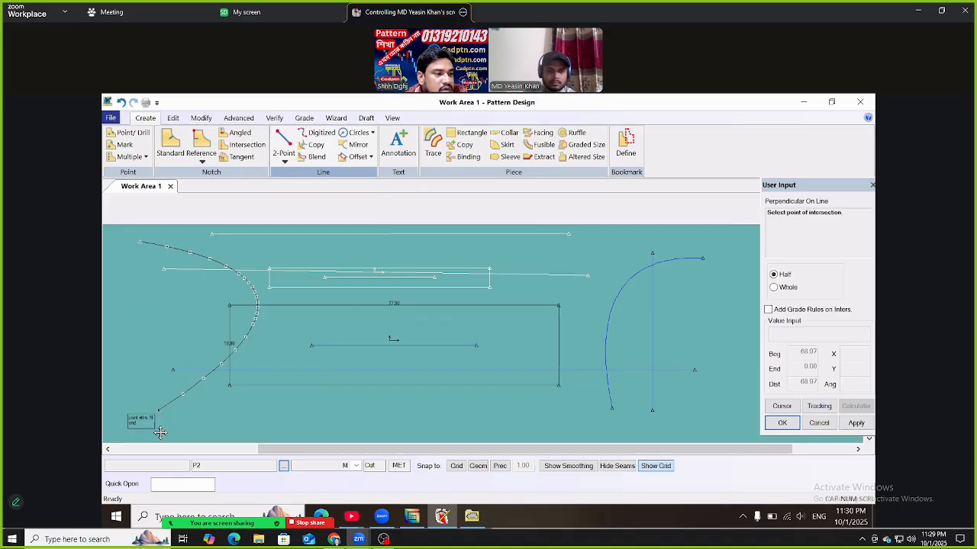
pyautogui.click(161, 432)
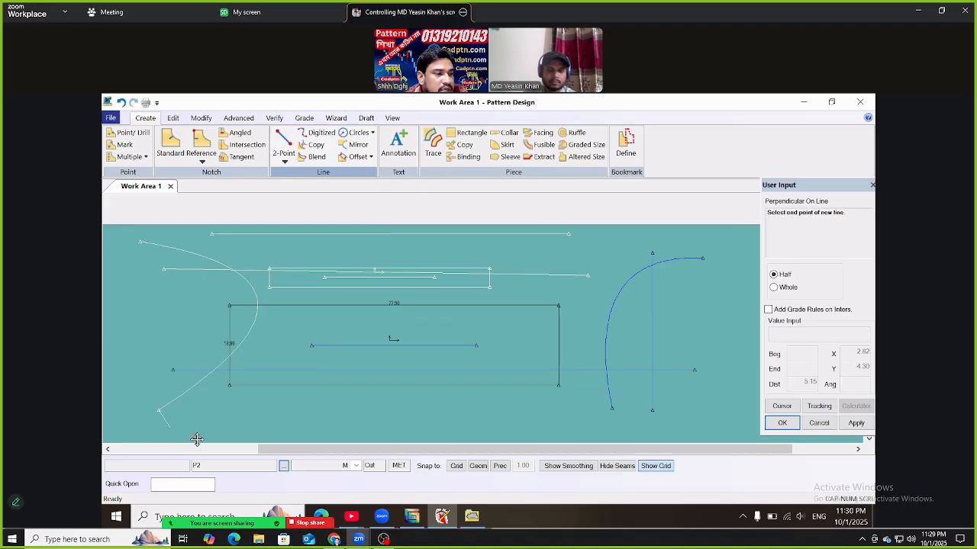
pyautogui.click(142, 307)
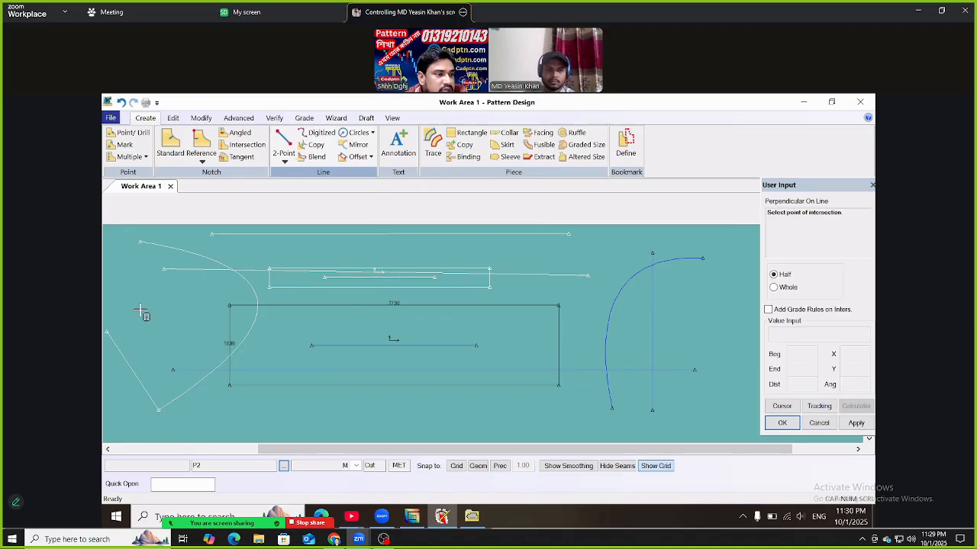
pyautogui.click(138, 243)
pyautogui.click(131, 353)
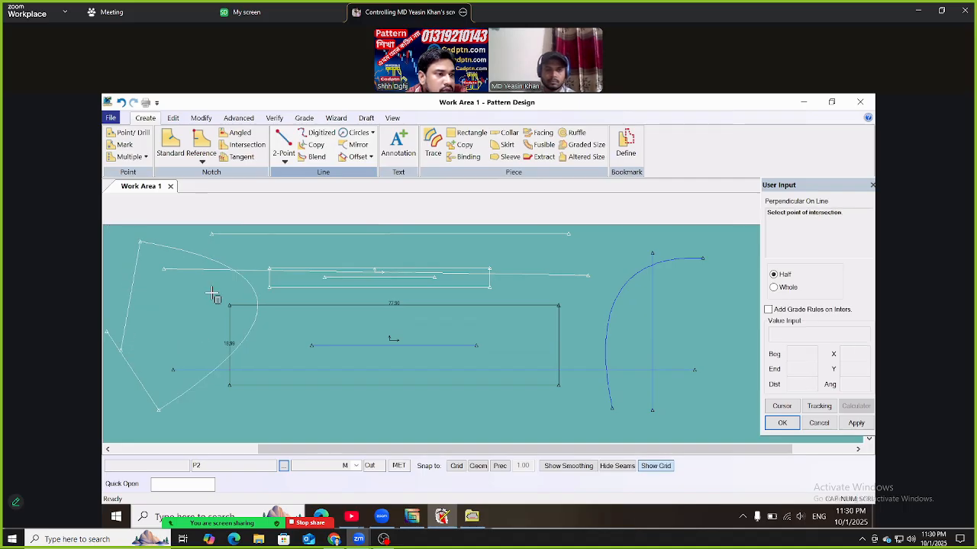
# Draw downward perpendicular lines from both ends and the middle of the uppermost horizontal line, the left one shorter than the others
pyautogui.click(200, 255)
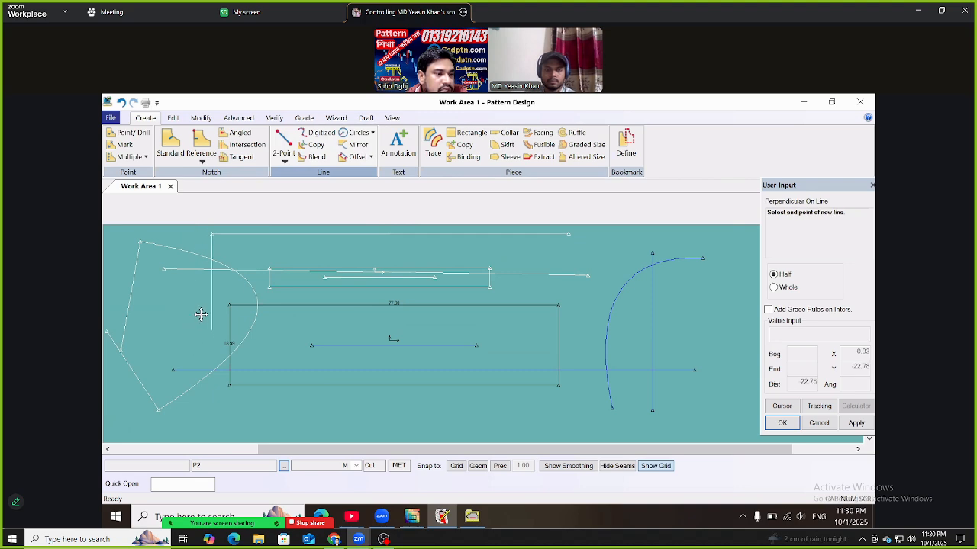
pyautogui.click(203, 314)
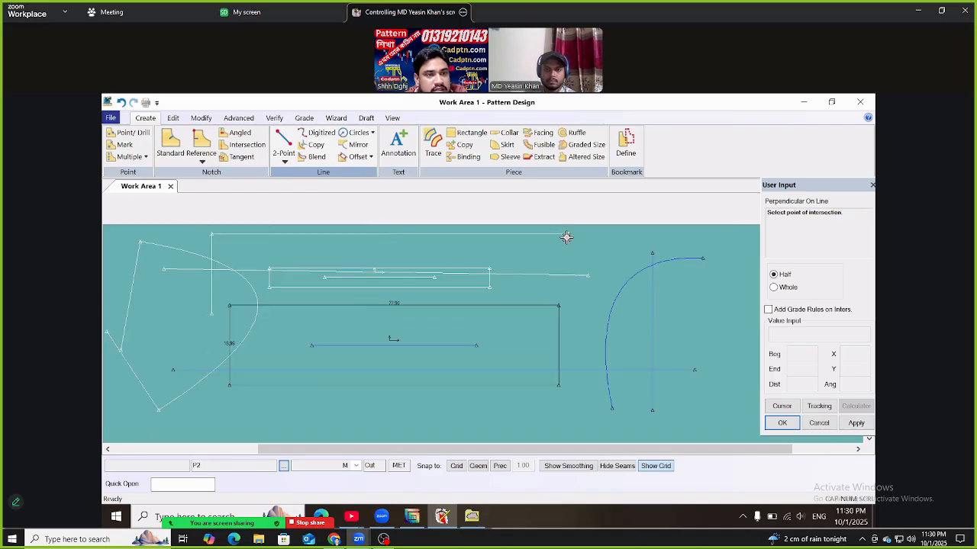
pyautogui.click(574, 339)
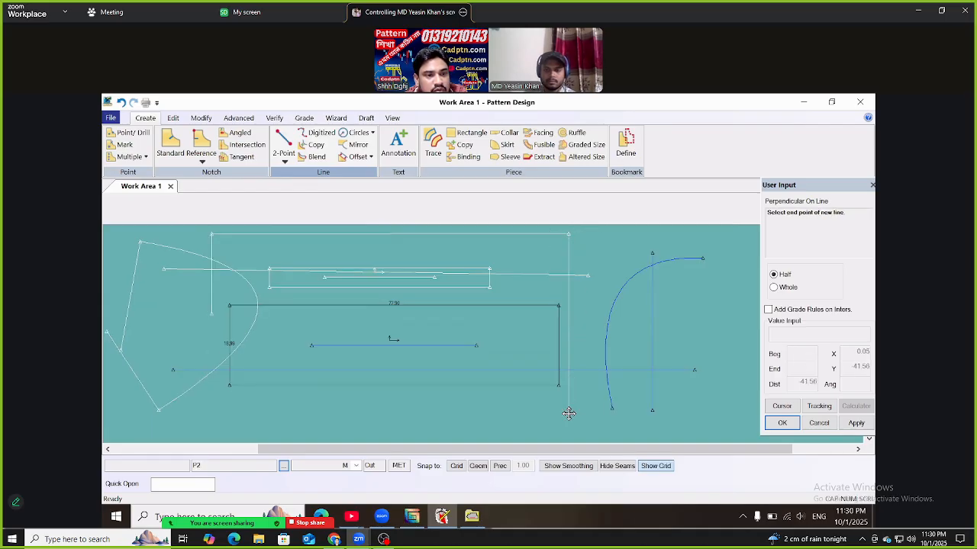
pyautogui.click(569, 413)
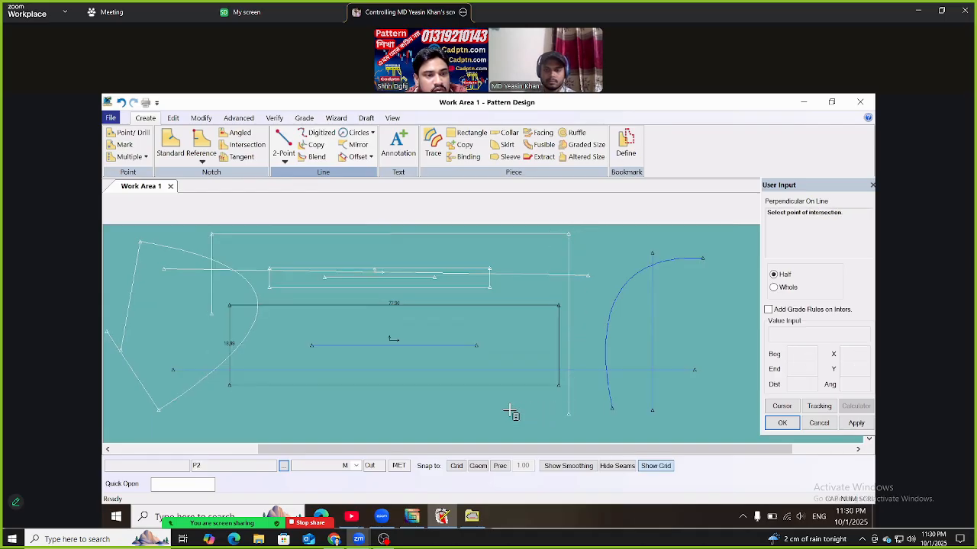
pyautogui.click(387, 234)
pyautogui.click(385, 412)
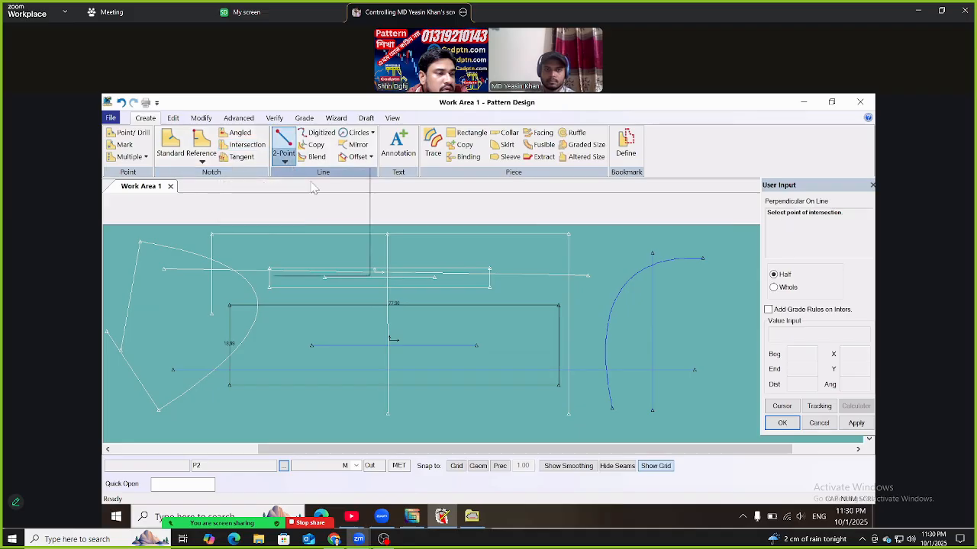
# Draw Tangent On Line extensions, one about 5.5 long below the central vertical line and one from the right curve's upper end
pyautogui.click(284, 163)
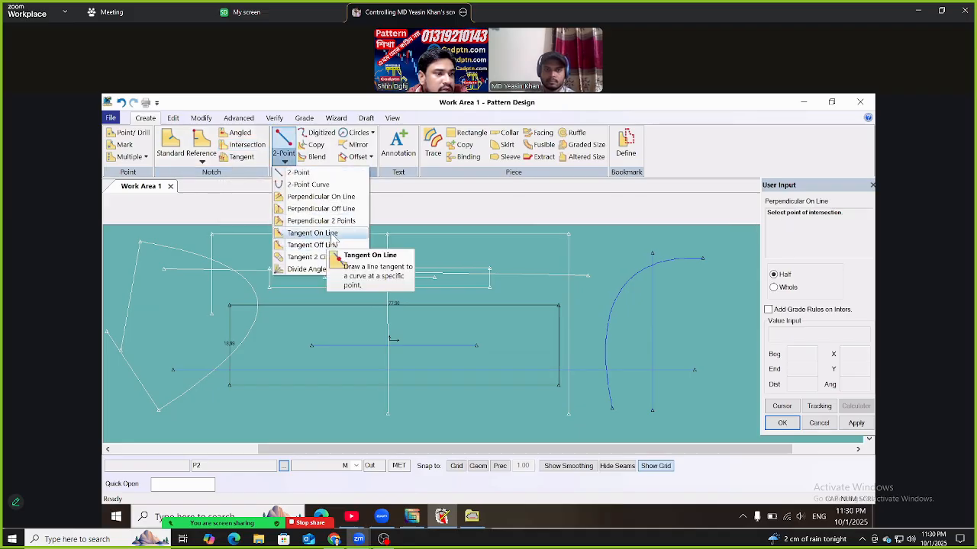
pyautogui.click(320, 232)
pyautogui.click(389, 414)
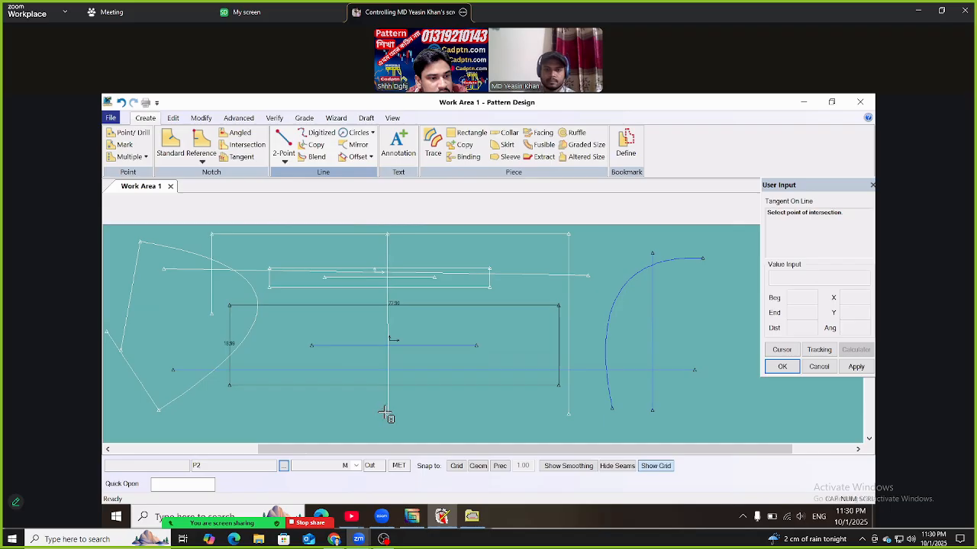
pyautogui.click(387, 449)
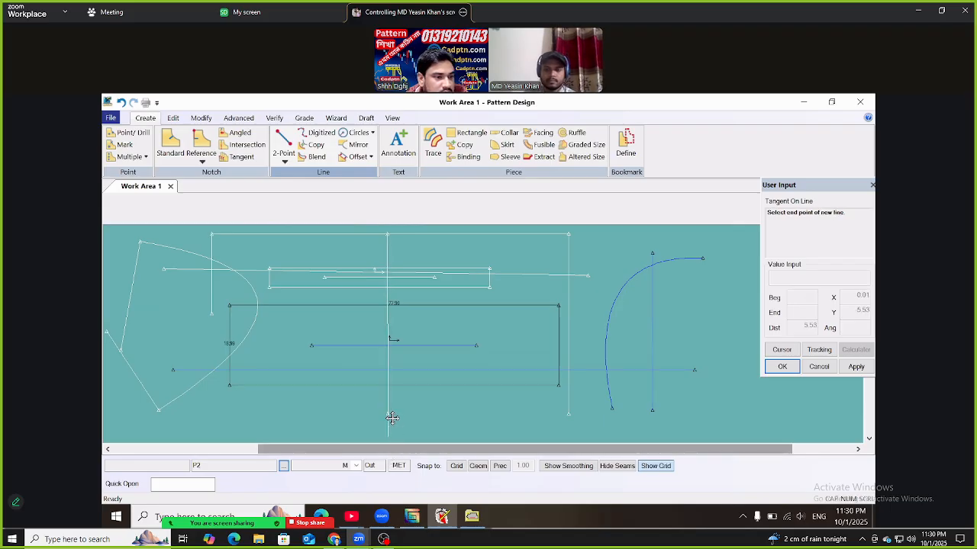
pyautogui.click(391, 435)
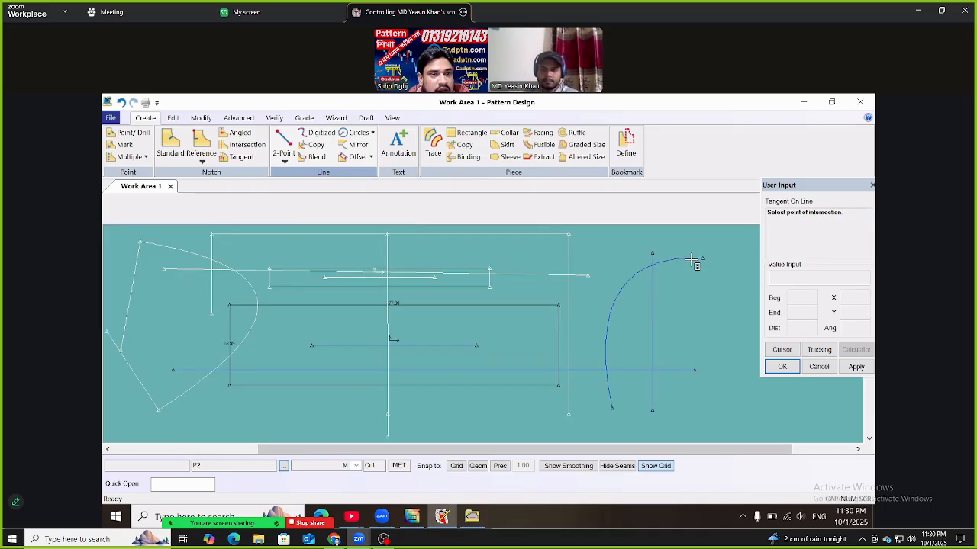
pyautogui.click(725, 283)
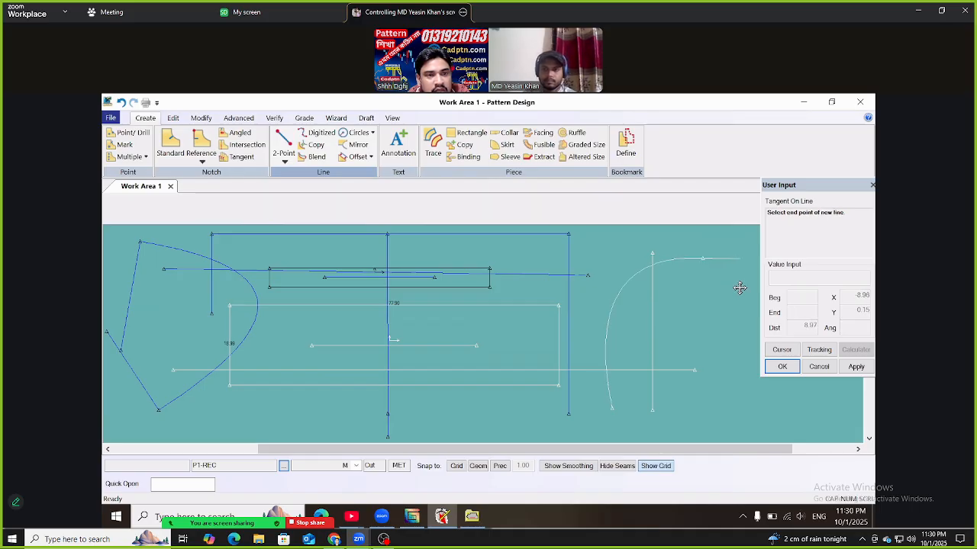
pyautogui.click(738, 288)
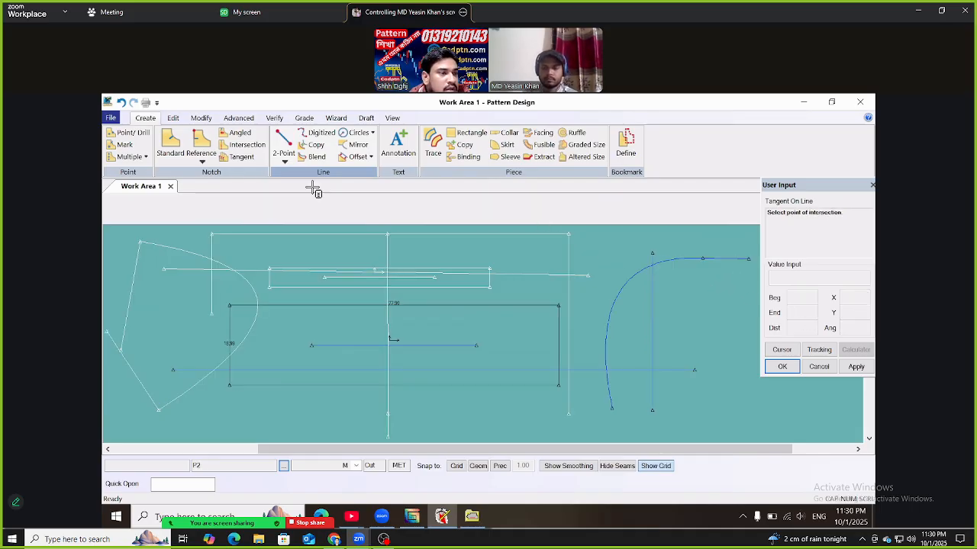
pyautogui.click(283, 161)
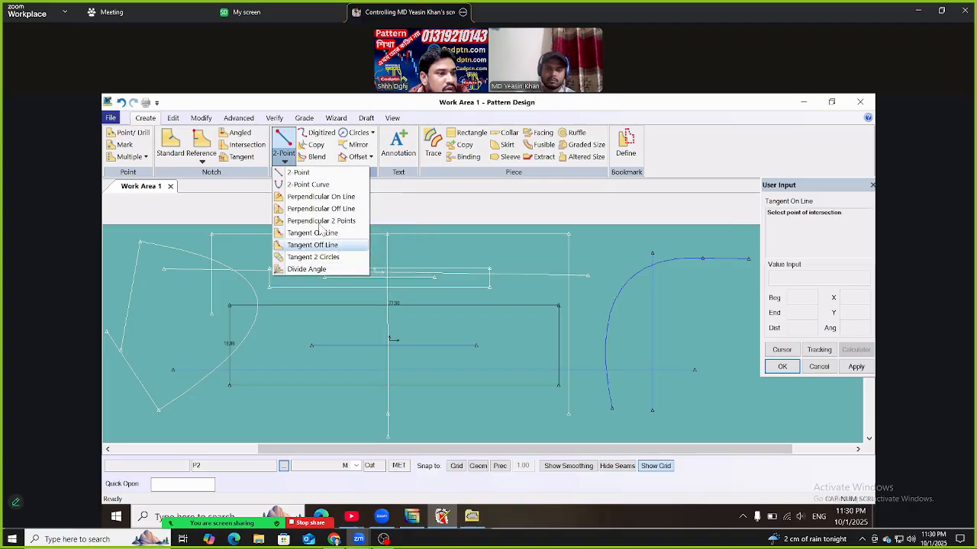
pyautogui.click(401, 203)
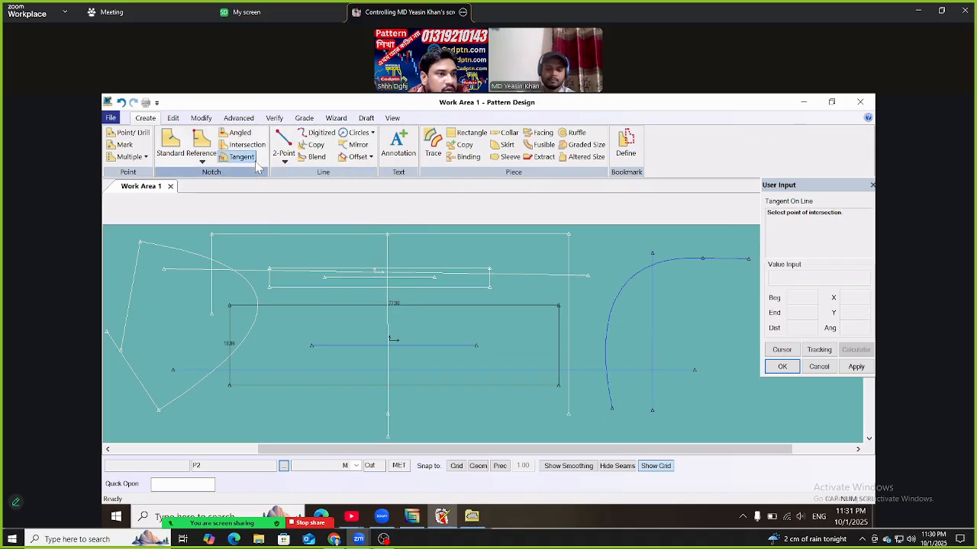
# Add three type 1 standard notches on the steep line running down from the left curve's upper end and inspect them closely
pyautogui.click(171, 146)
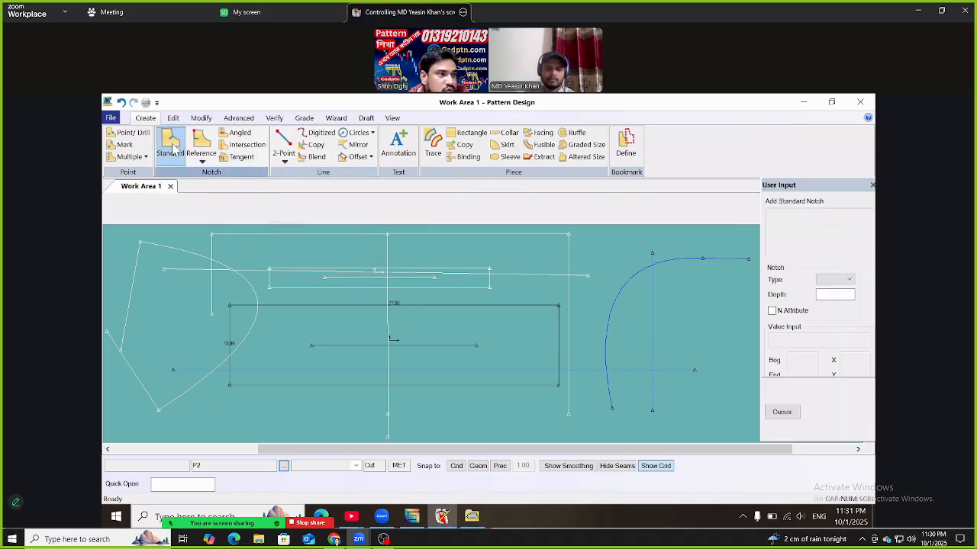
pyautogui.click(133, 294)
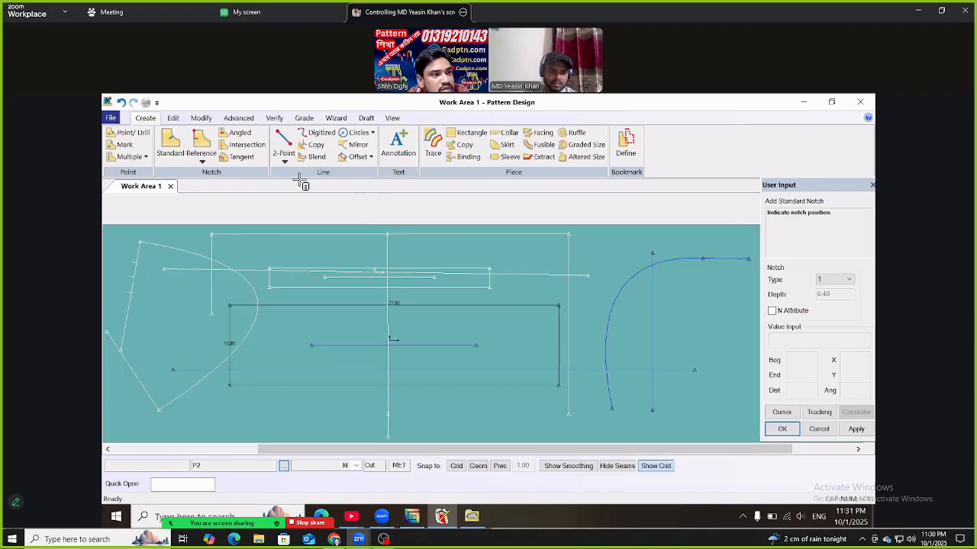
pyautogui.click(393, 119)
pyautogui.click(232, 141)
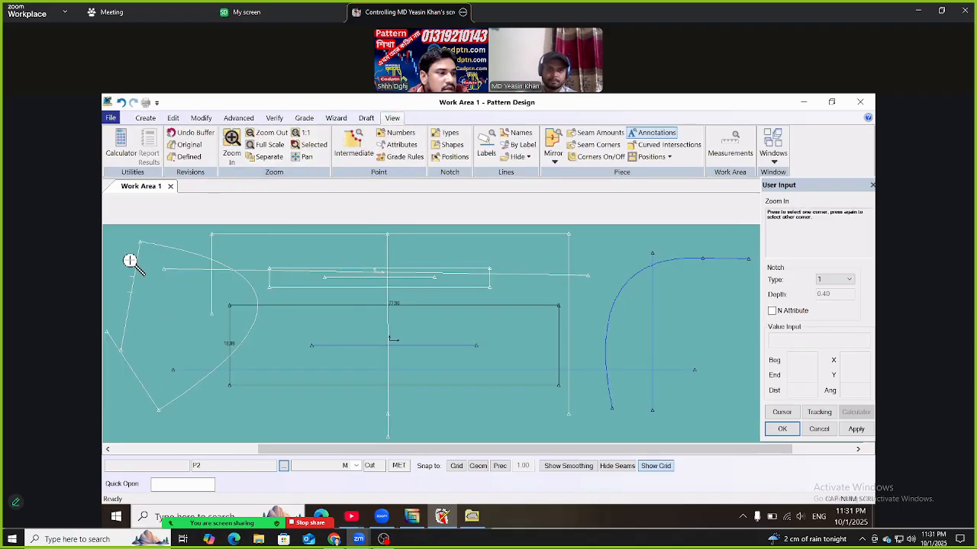
pyautogui.click(130, 260)
pyautogui.click(172, 357)
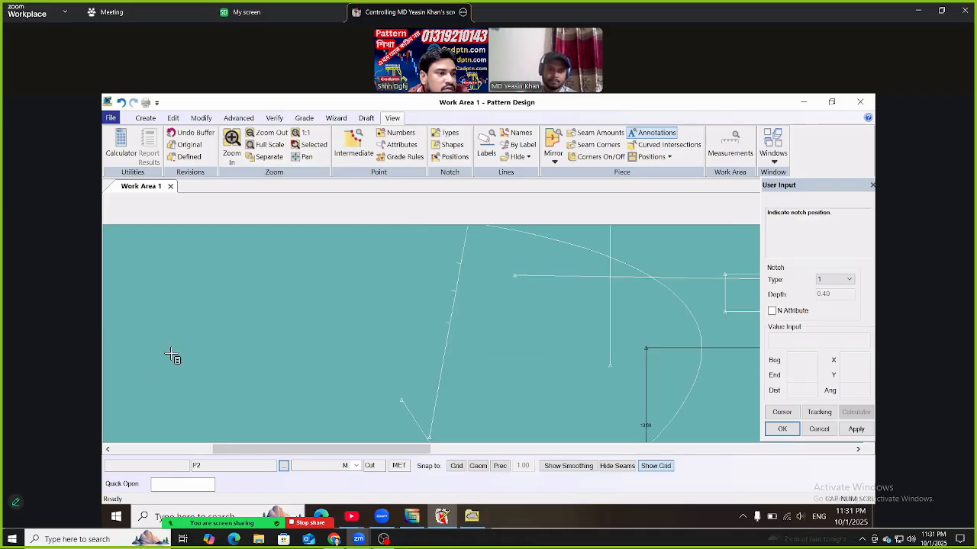
pyautogui.click(145, 118)
pyautogui.click(202, 160)
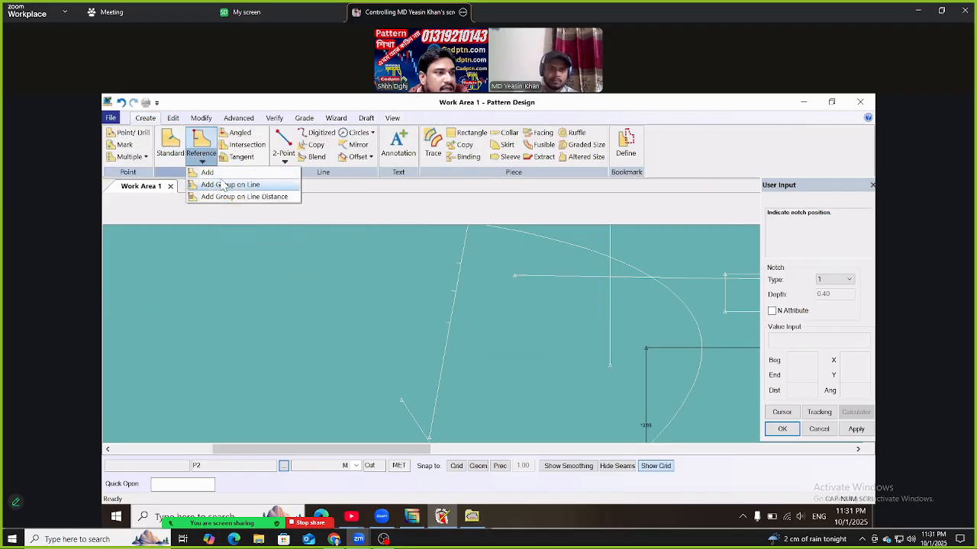
pyautogui.click(226, 184)
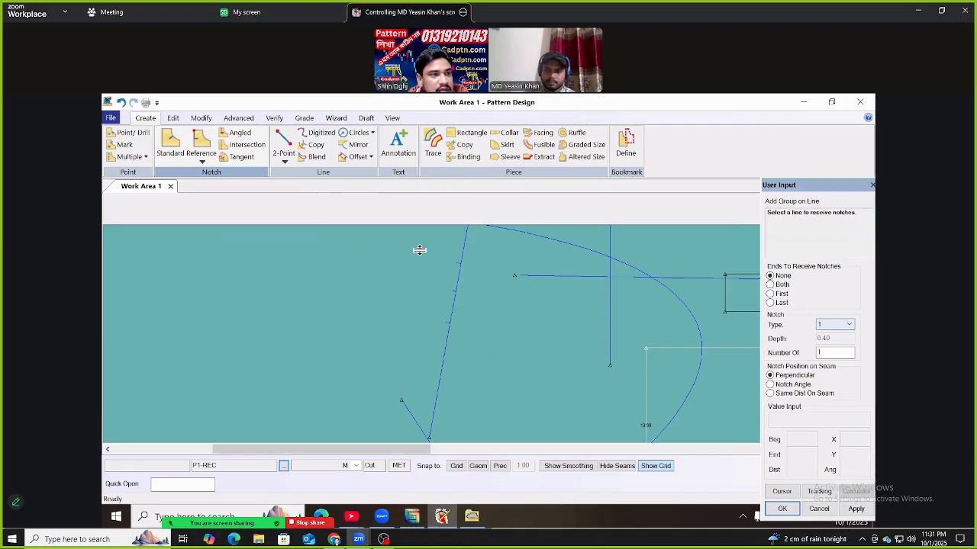
# Save all the pieces in the work area
pyautogui.click(111, 117)
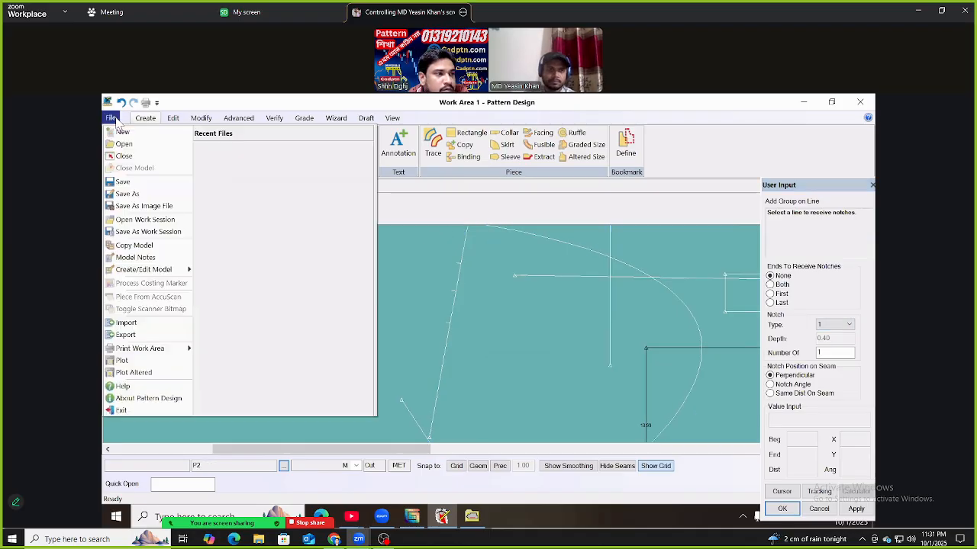
pyautogui.click(125, 183)
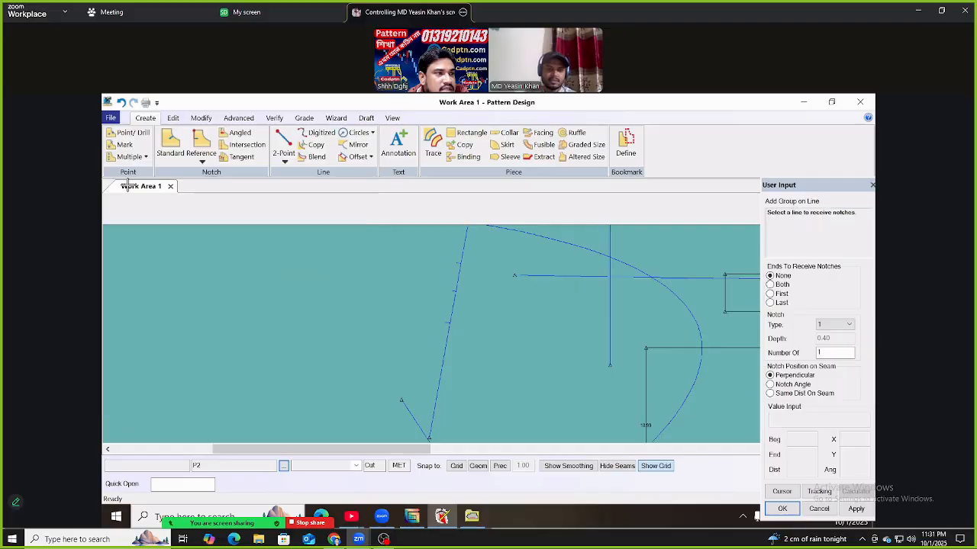
pyautogui.click(350, 274)
pyautogui.rightClick(345, 261)
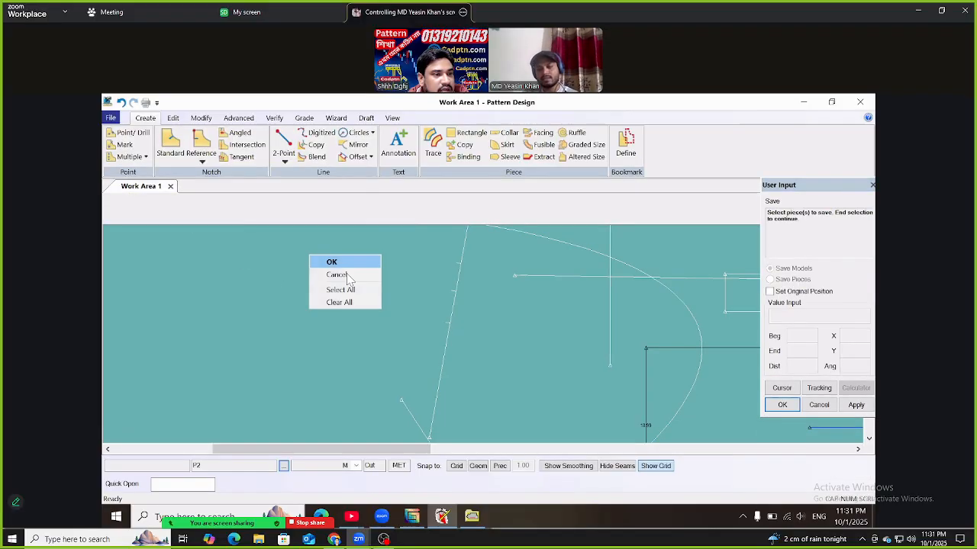
pyautogui.click(347, 286)
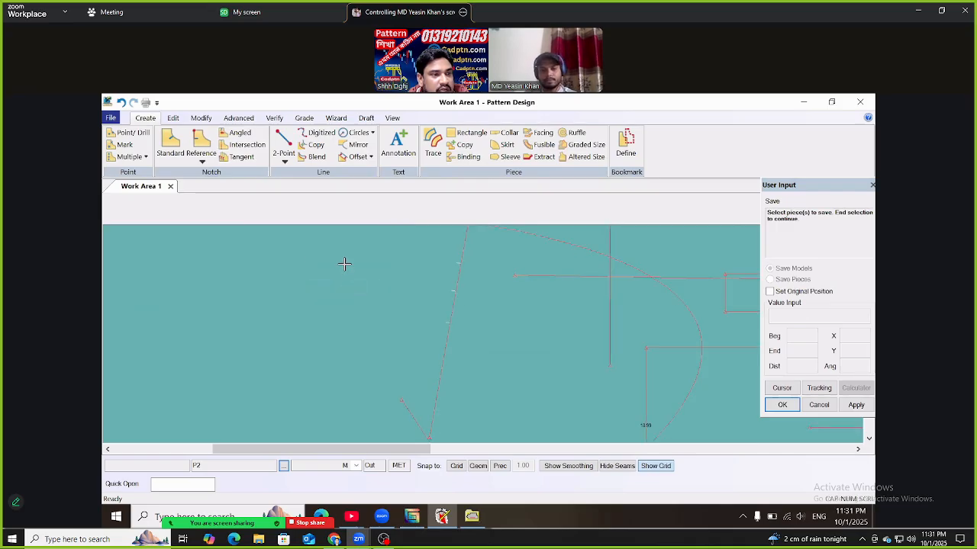
pyautogui.rightClick(344, 264)
pyautogui.click(344, 267)
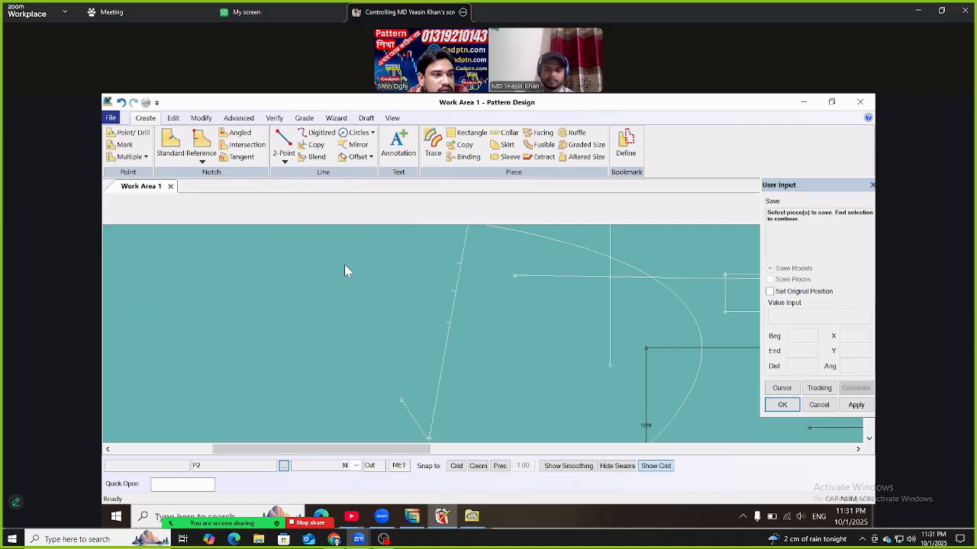
pyautogui.rightClick(344, 264)
pyautogui.click(347, 267)
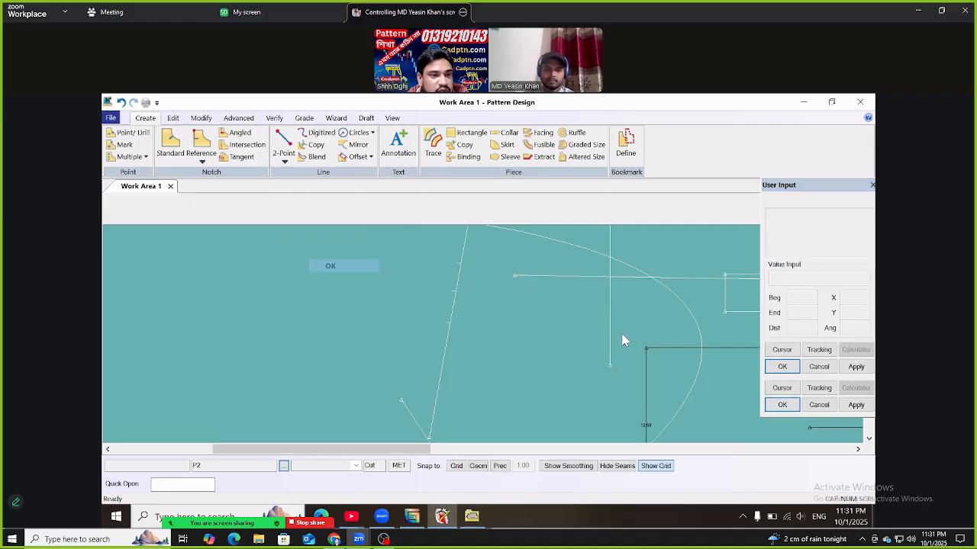
# Switch to AccuMark Explorer, refresh the storage area's contents and check the saved pieces P1-REC and P2
pyautogui.click(471, 517)
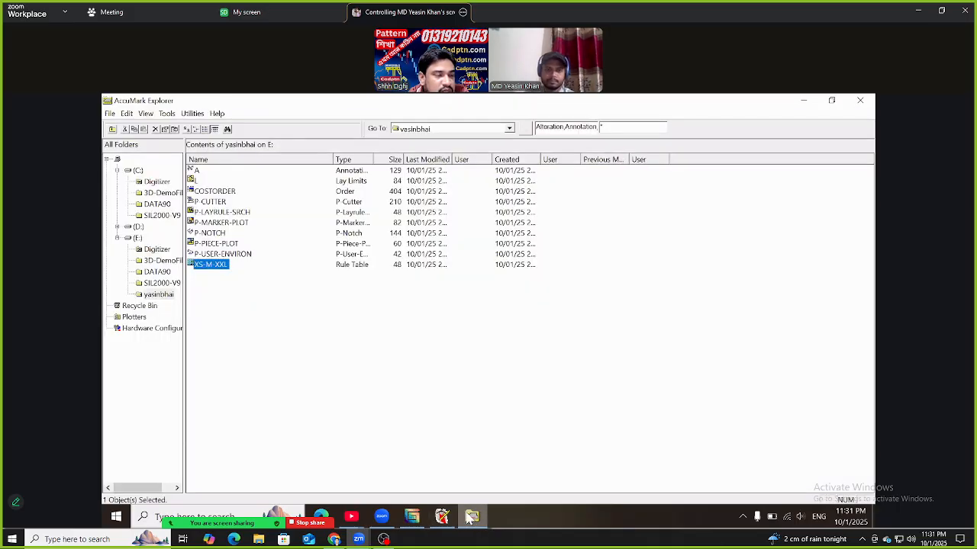
pyautogui.click(285, 314)
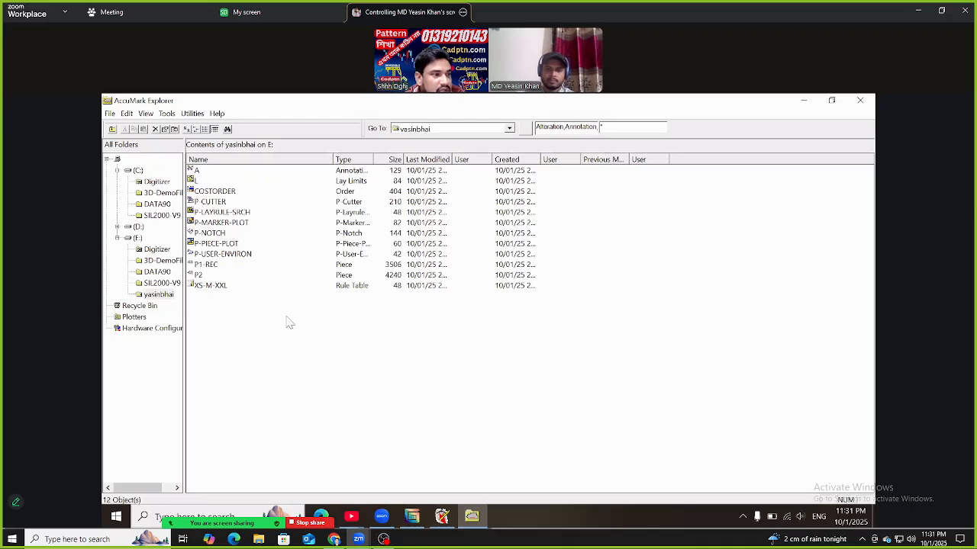
pyautogui.click(214, 267)
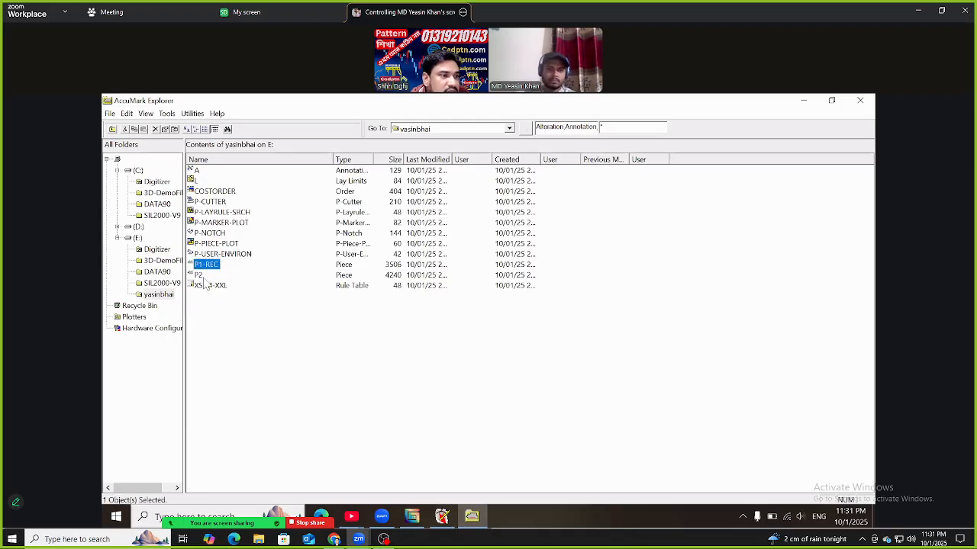
pyautogui.click(199, 276)
pyautogui.click(211, 265)
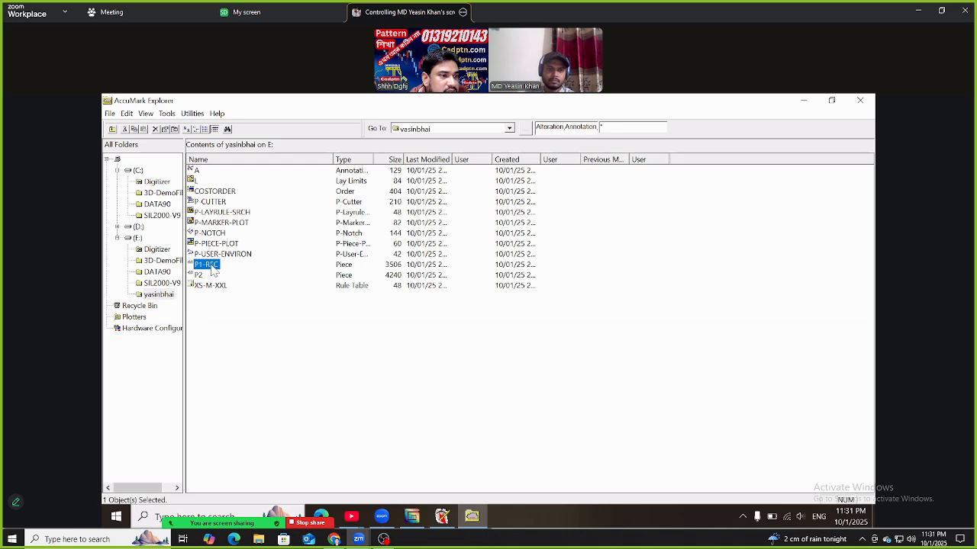
pyautogui.click(223, 276)
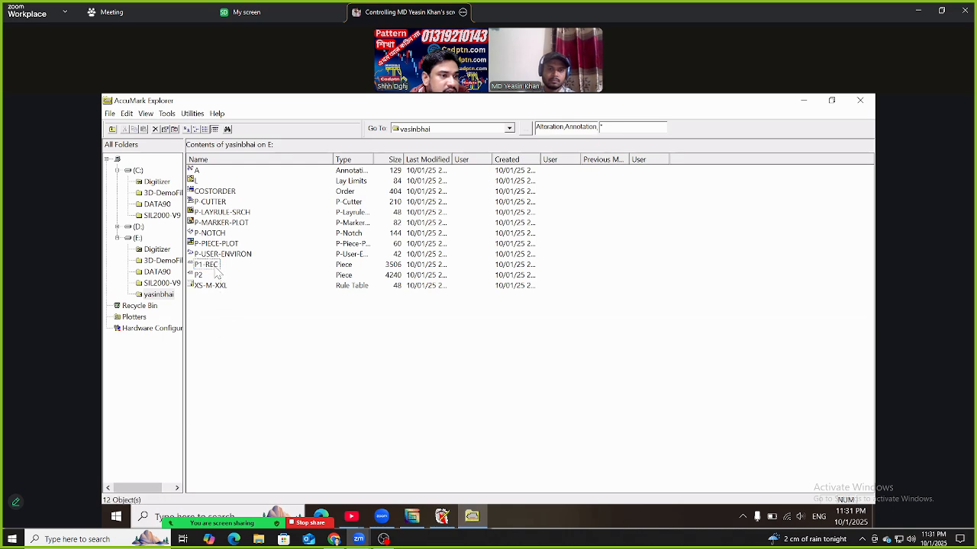
pyautogui.click(214, 269)
pyautogui.click(200, 275)
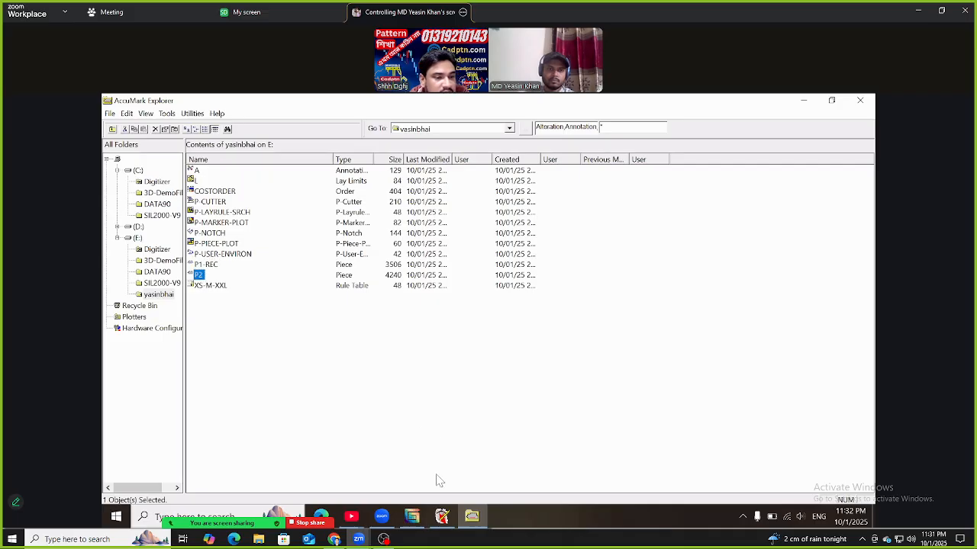
# Switch back to Pattern Design and angle the three type 1 notches on the steep line toward its lower right side
pyautogui.click(441, 517)
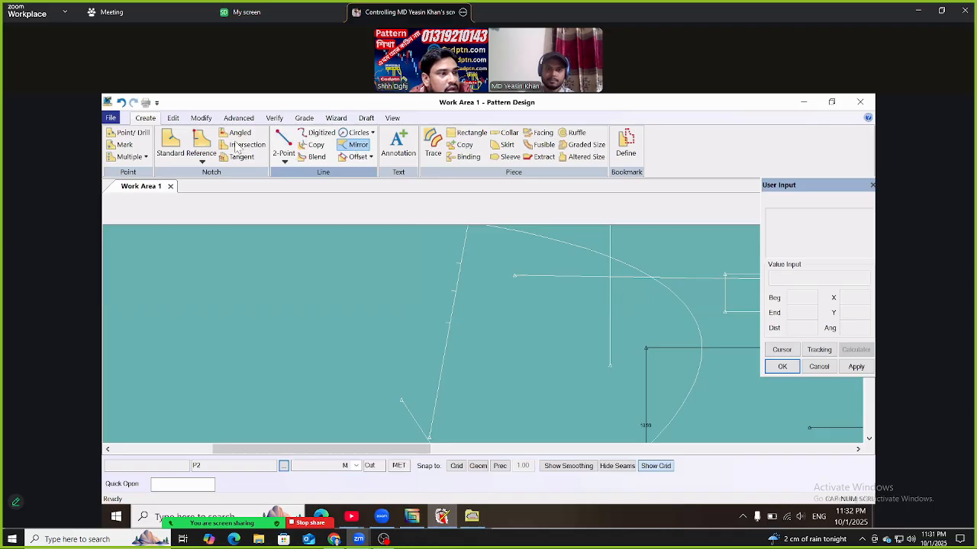
pyautogui.click(242, 156)
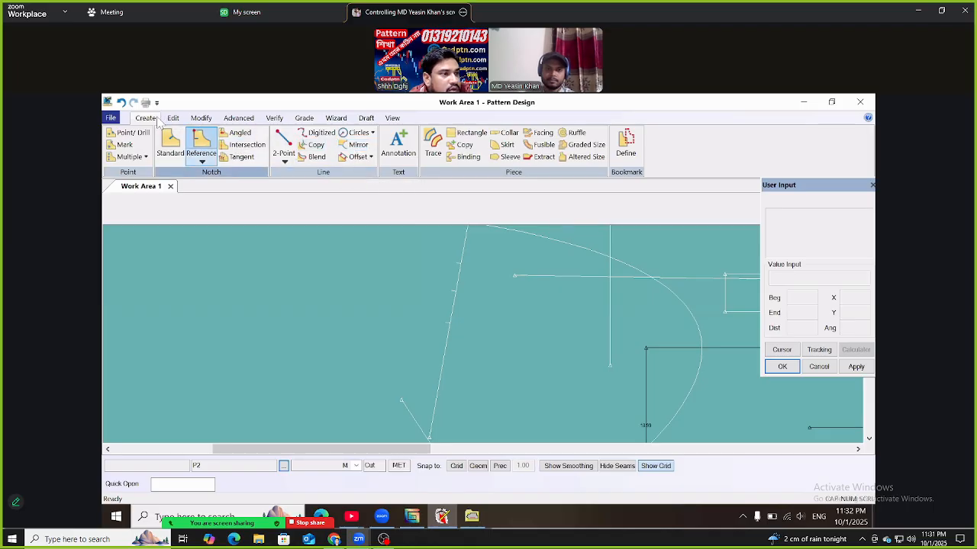
pyautogui.click(239, 133)
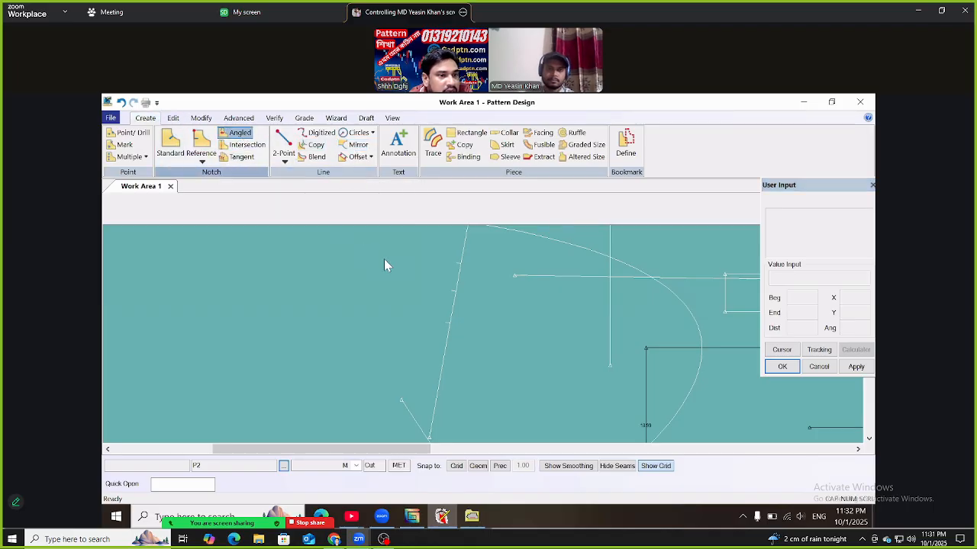
pyautogui.click(453, 326)
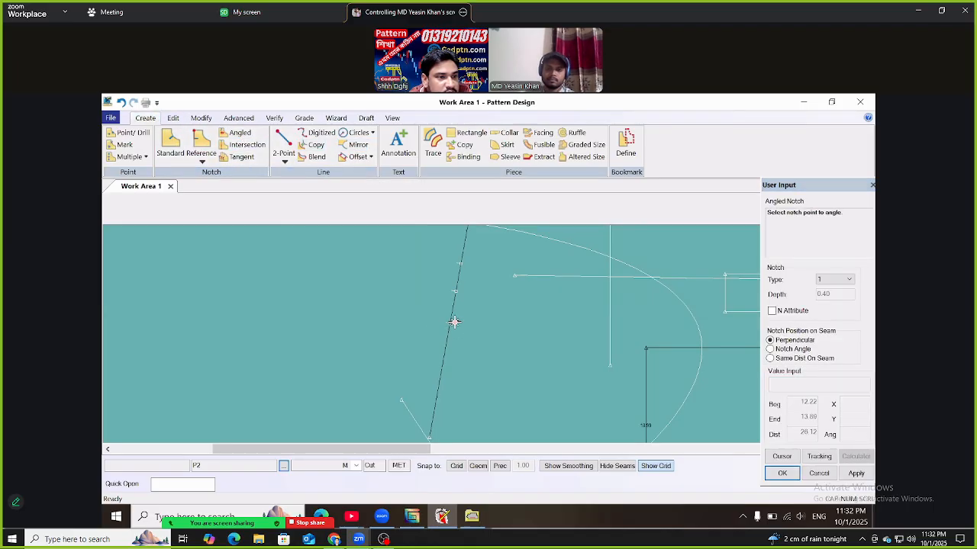
pyautogui.click(607, 397)
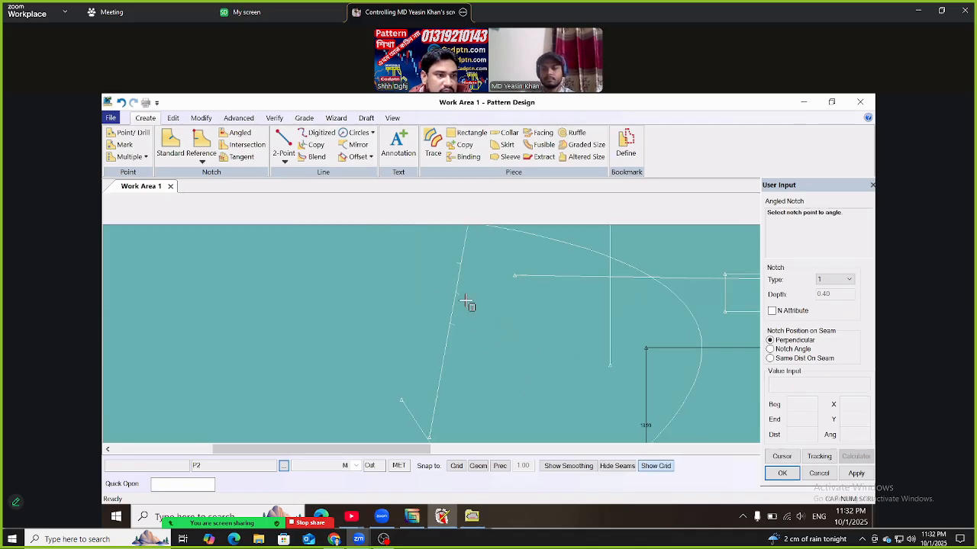
pyautogui.click(458, 264)
pyautogui.click(538, 401)
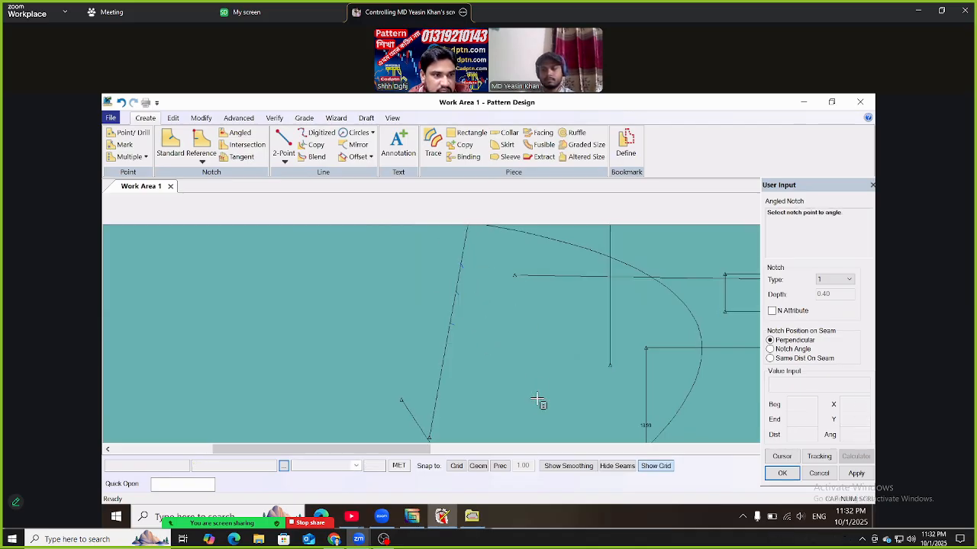
# Add a group of 3 type 1 reference notches along the whole uppermost horizontal line, with none at its ends, referenced from its left end
pyautogui.click(202, 158)
pyautogui.click(204, 162)
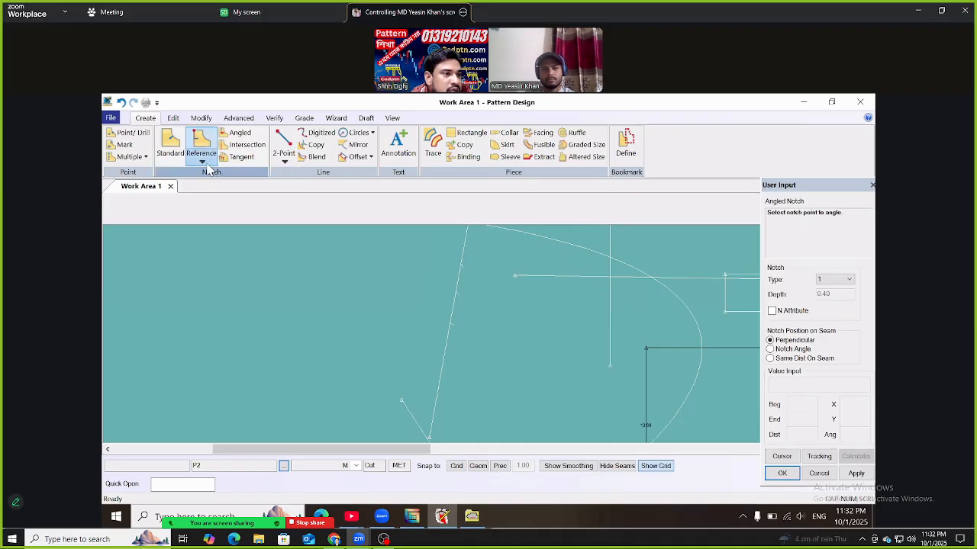
pyautogui.click(205, 162)
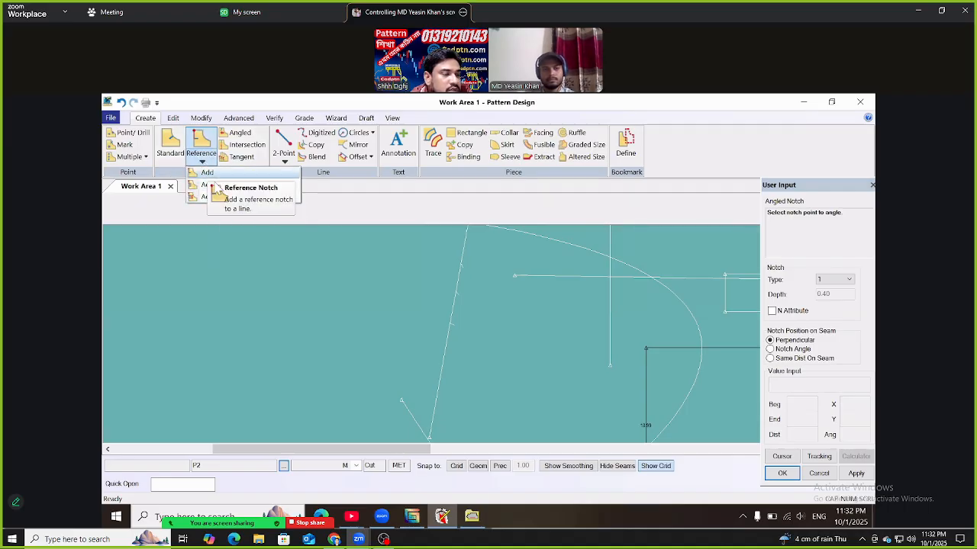
pyautogui.click(224, 189)
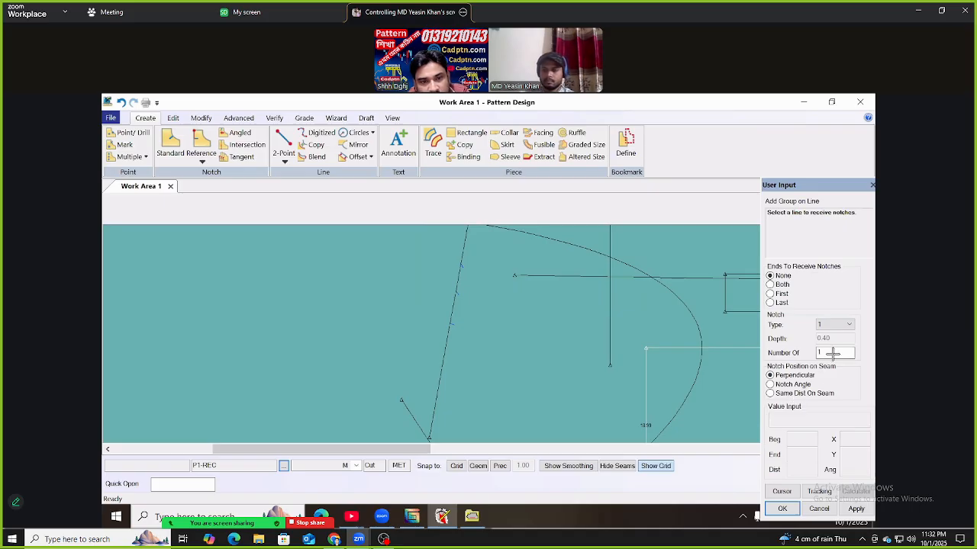
pyautogui.write('3')
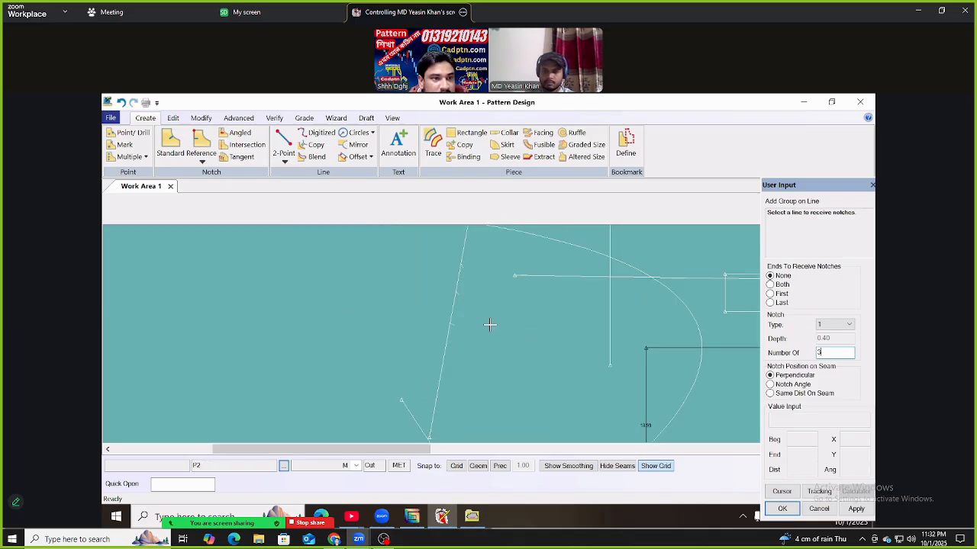
pyautogui.click(391, 118)
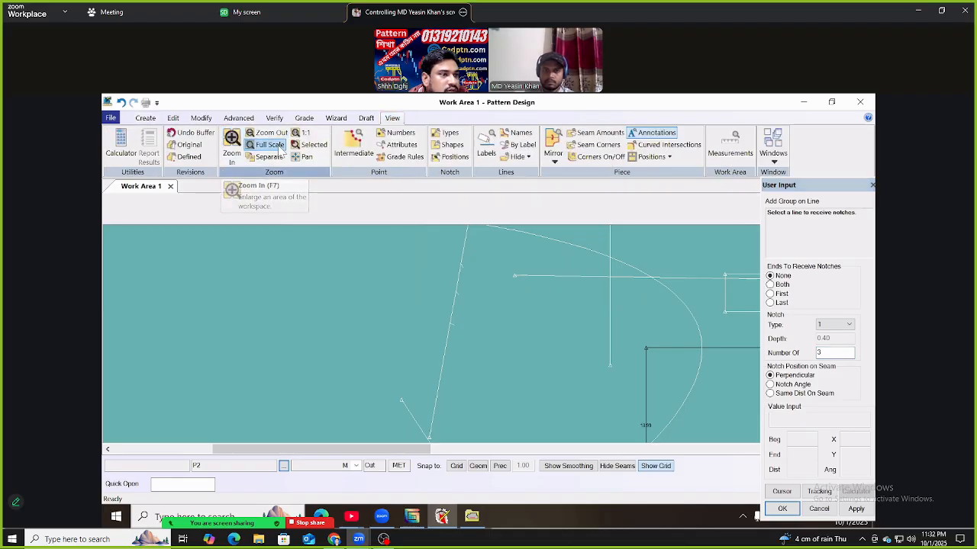
pyautogui.click(268, 145)
pyautogui.scroll(2, 384, 241)
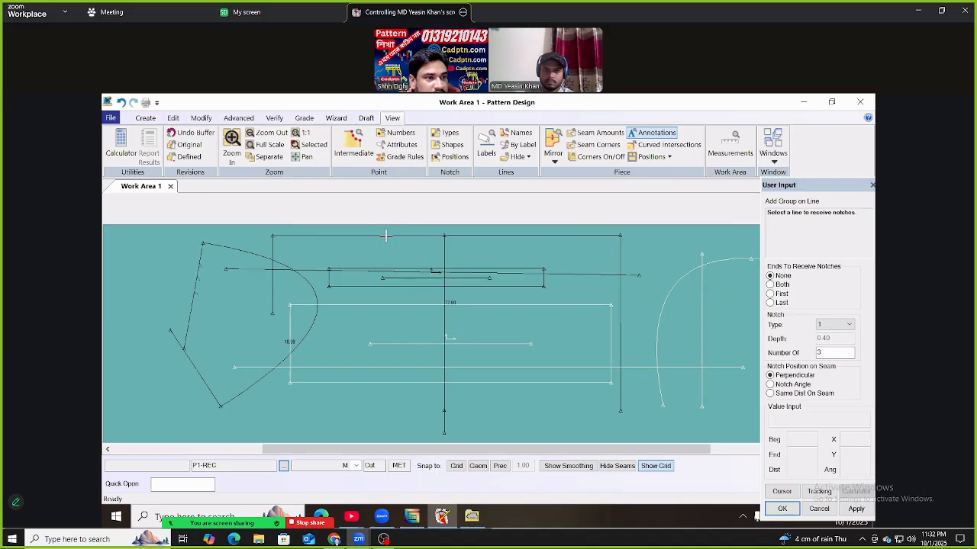
pyautogui.click(384, 239)
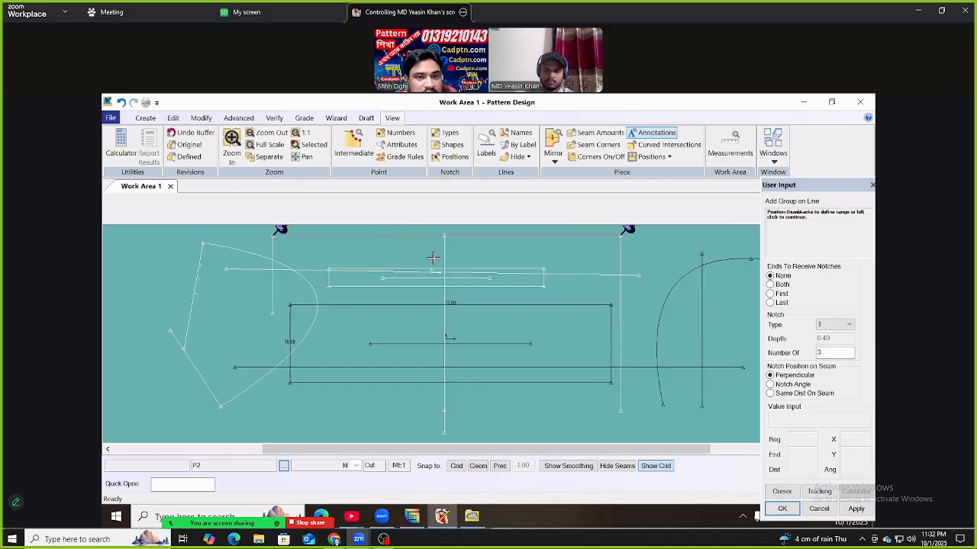
pyautogui.rightClick(397, 235)
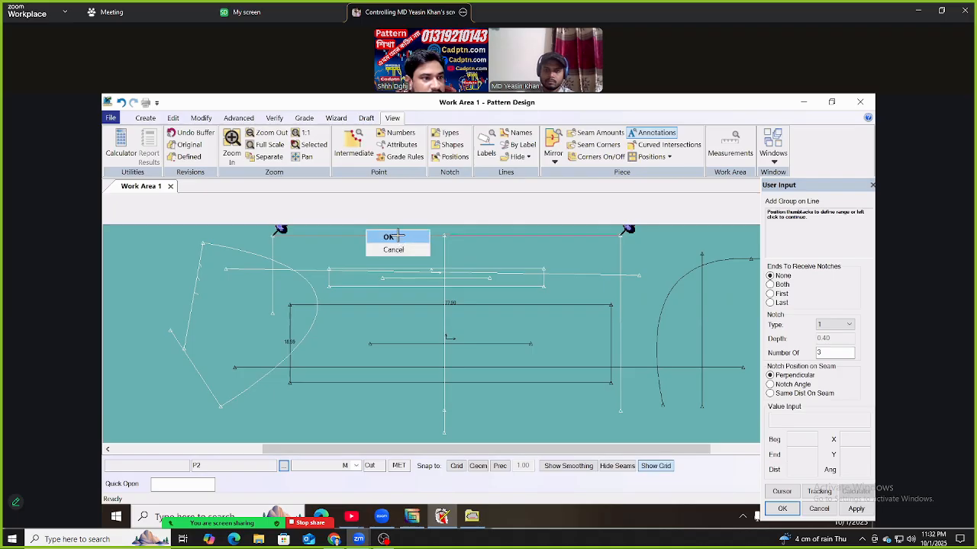
pyautogui.click(393, 237)
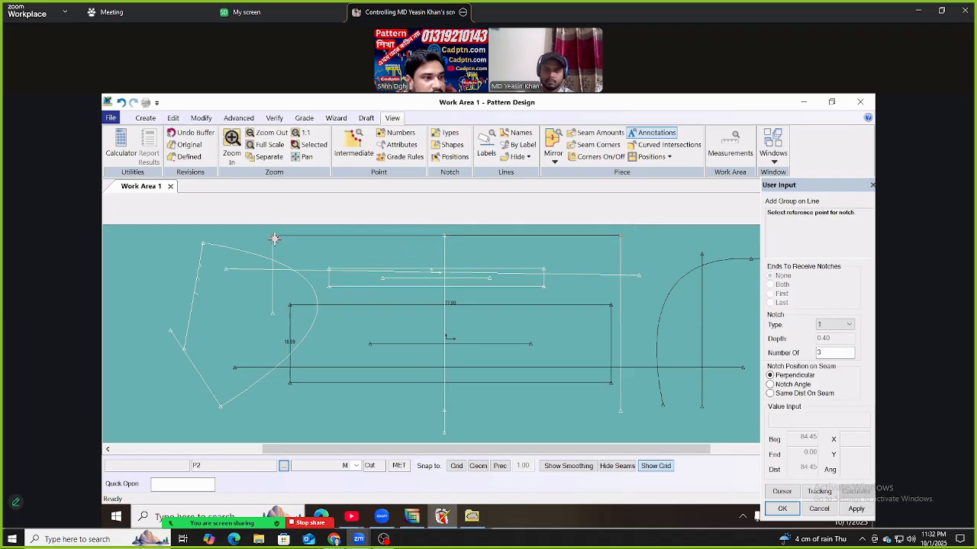
pyautogui.click(268, 248)
pyautogui.click(364, 268)
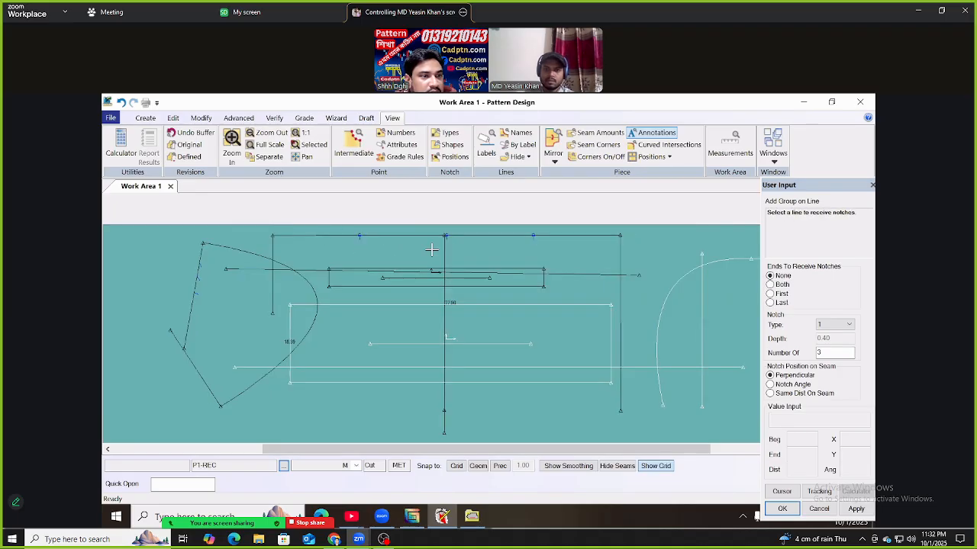
# Start the Add Point/Drill command for placing an intermediate point or drill hole
pyautogui.click(147, 120)
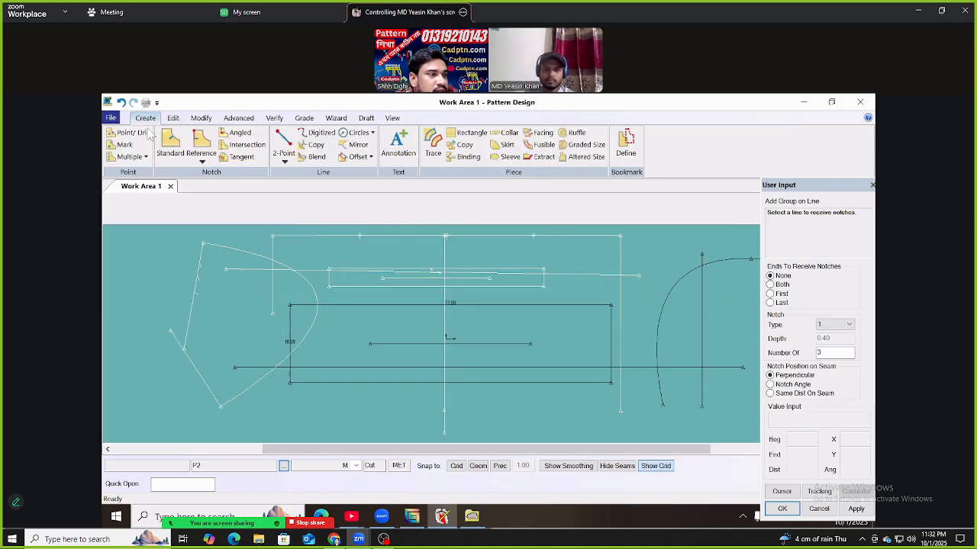
pyautogui.click(201, 161)
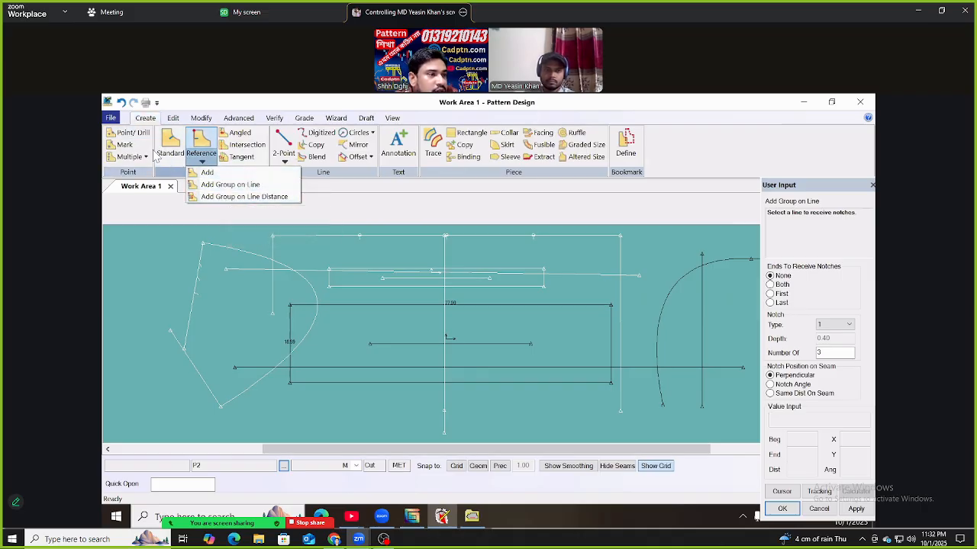
pyautogui.click(132, 138)
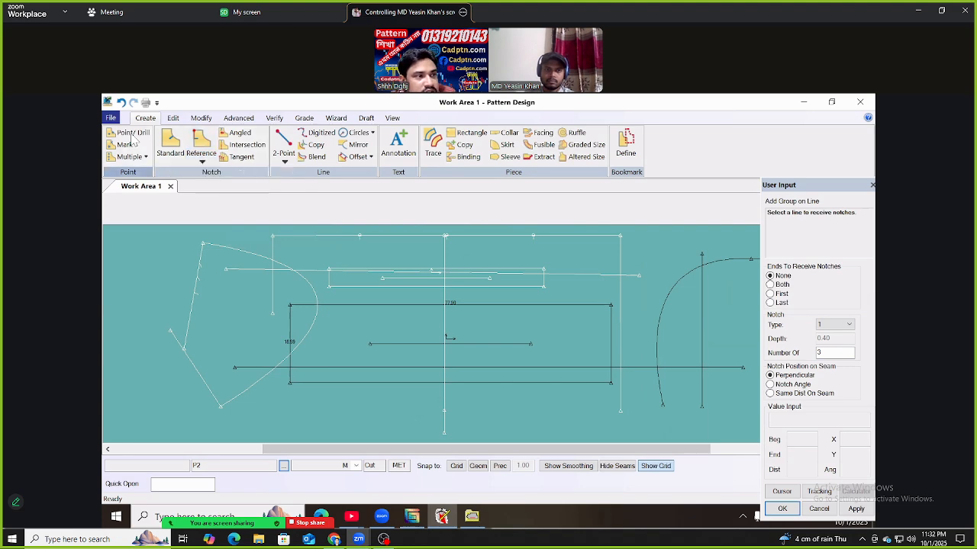
pyautogui.click(131, 133)
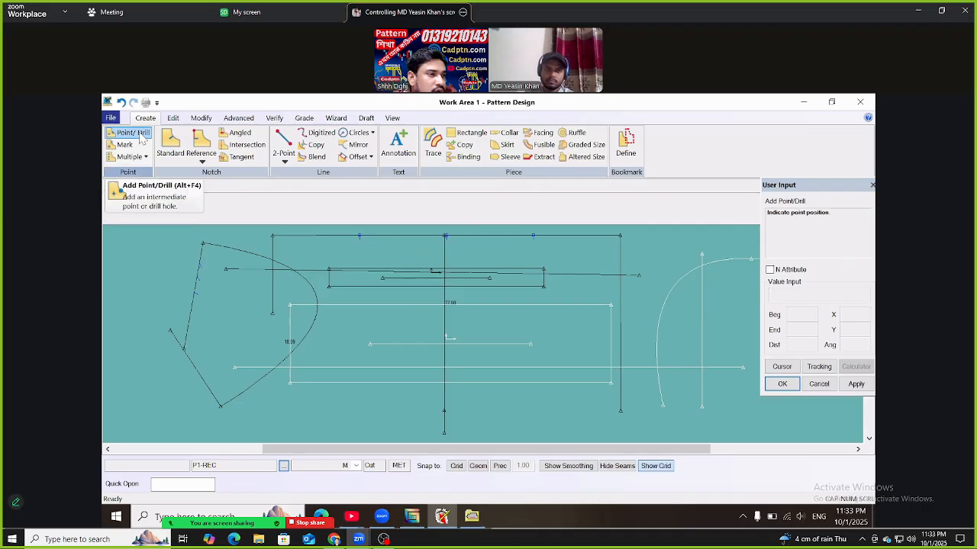
# Add 5 evenly spaced drill points along the lower edge of the 77.90-wide rectangle with Add Points Line, with no points on the ends
pyautogui.click(145, 157)
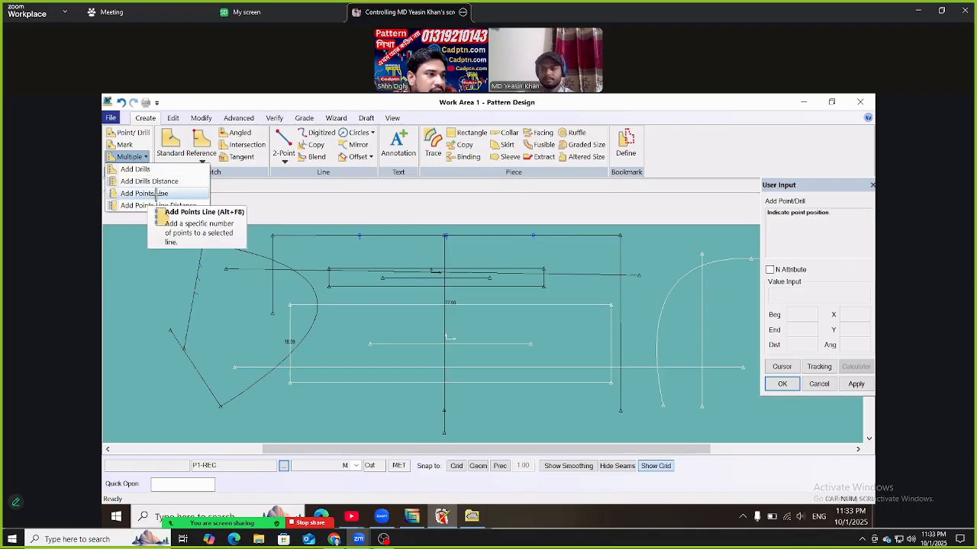
pyautogui.click(153, 193)
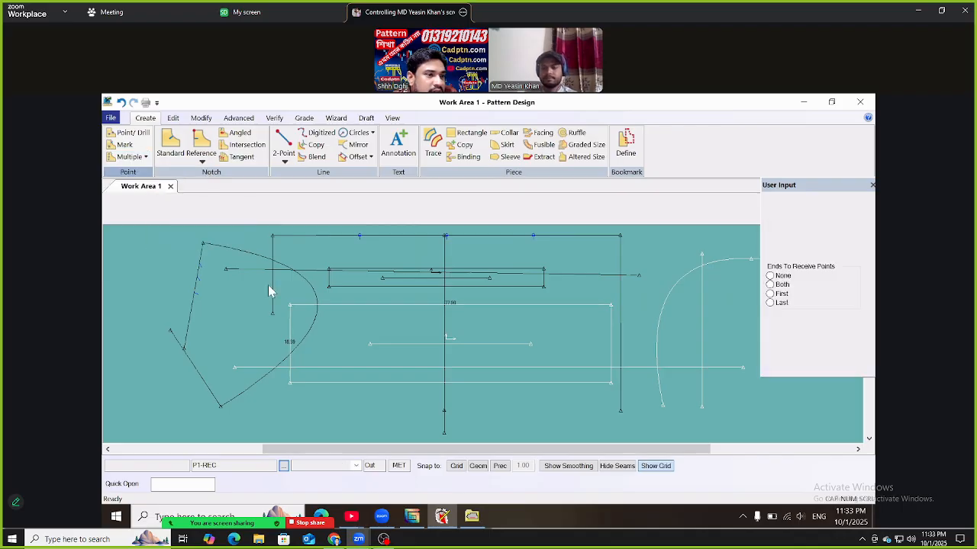
pyautogui.click(554, 383)
pyautogui.rightClick(534, 336)
pyautogui.click(536, 333)
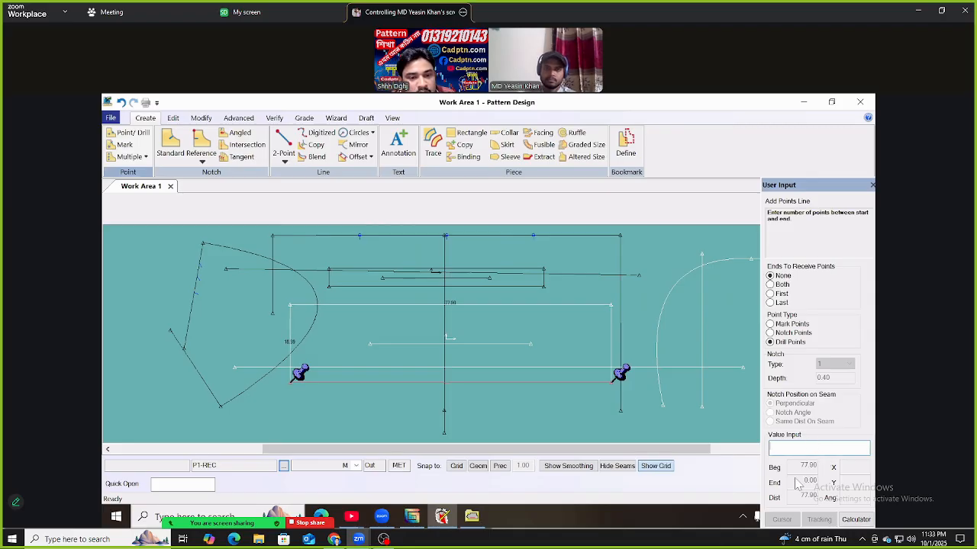
pyautogui.write('5')
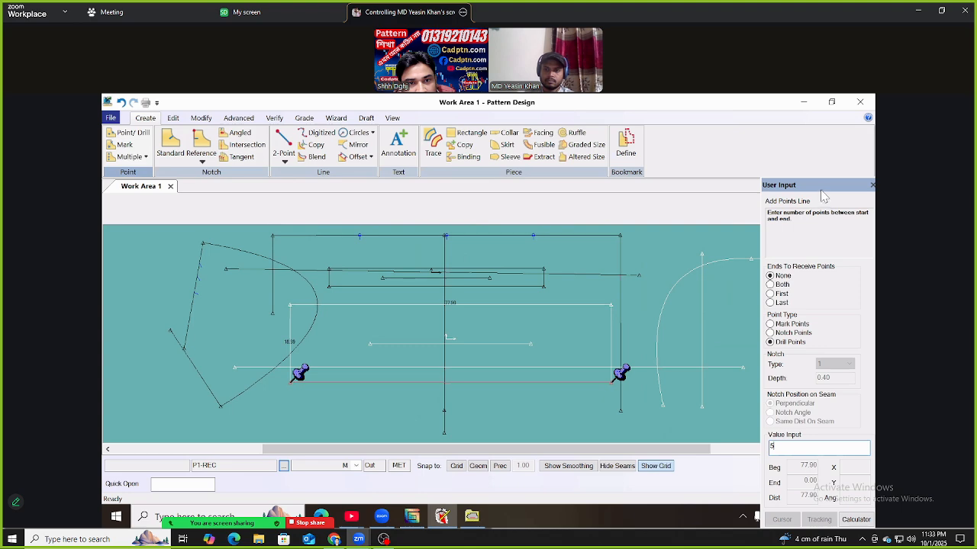
pyautogui.moveTo(822, 190); pyautogui.dragTo(809, 143)
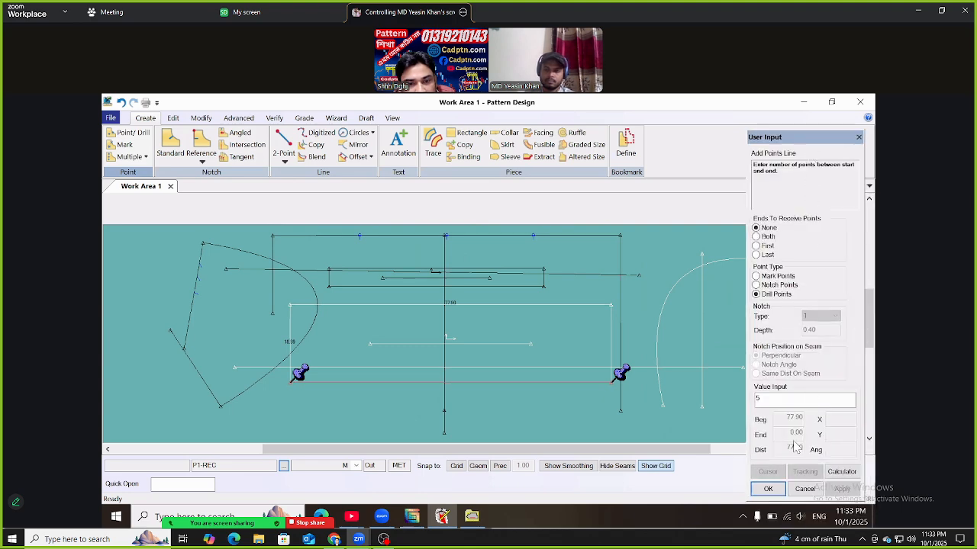
pyautogui.click(767, 489)
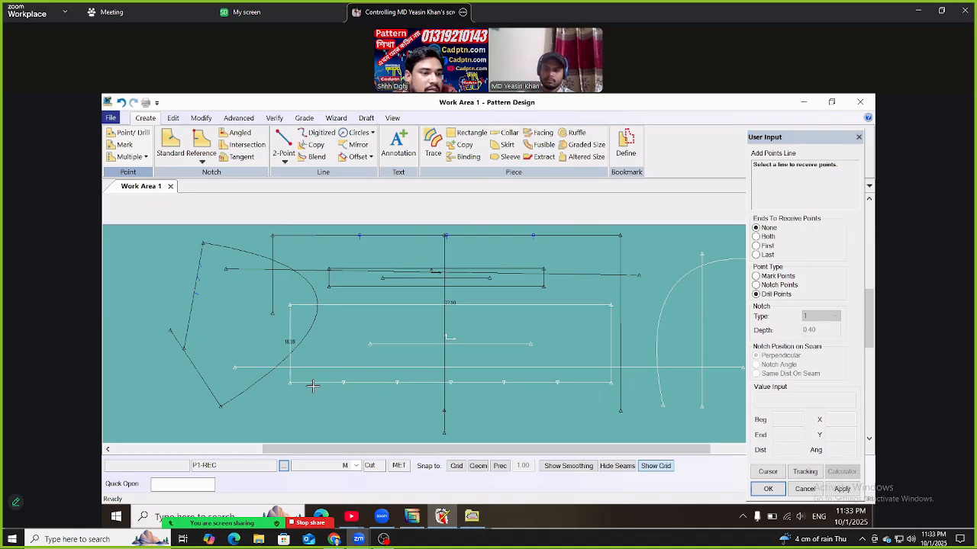
# Add 6 evenly spaced drill points along the same rectangle's upper edge, then end the command
pyautogui.click(355, 305)
pyautogui.rightClick(340, 282)
pyautogui.click(356, 288)
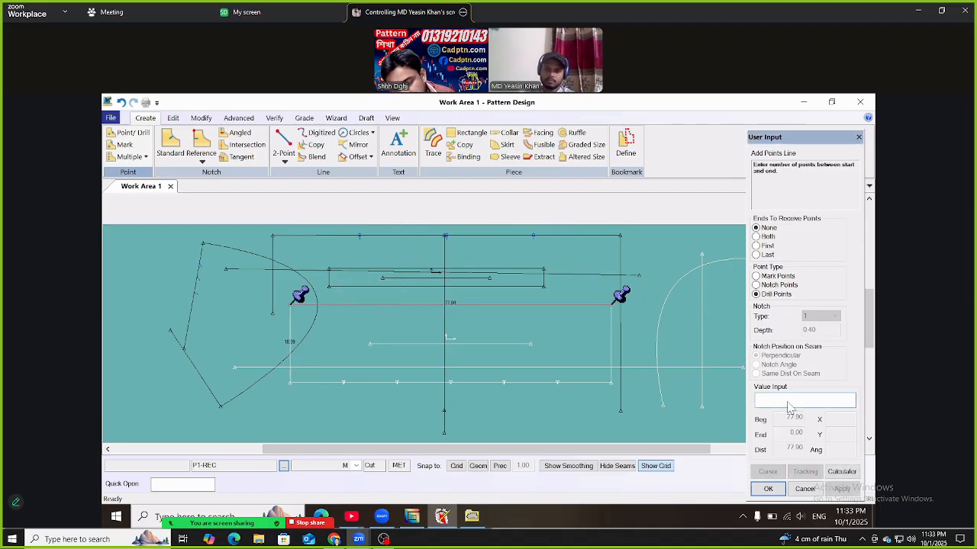
pyautogui.write('6')
pyautogui.click(769, 489)
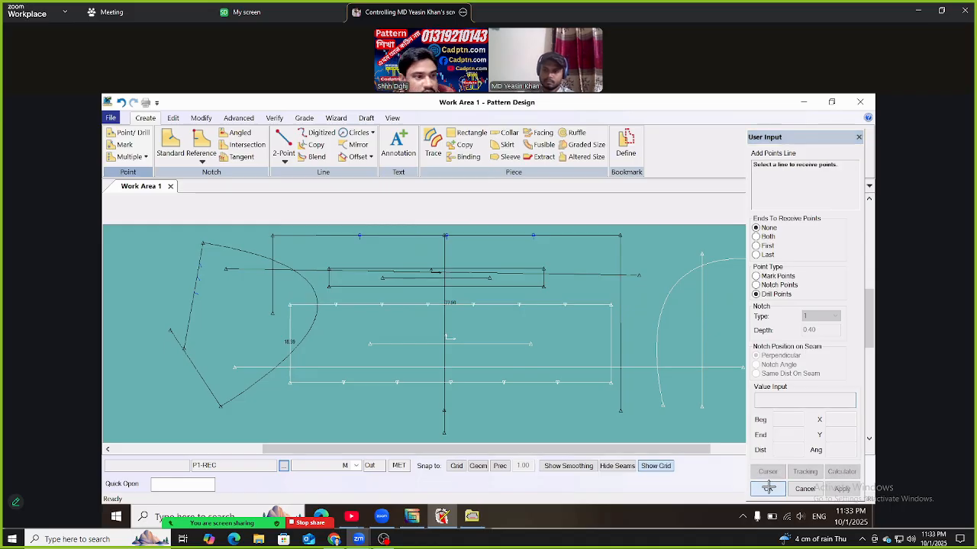
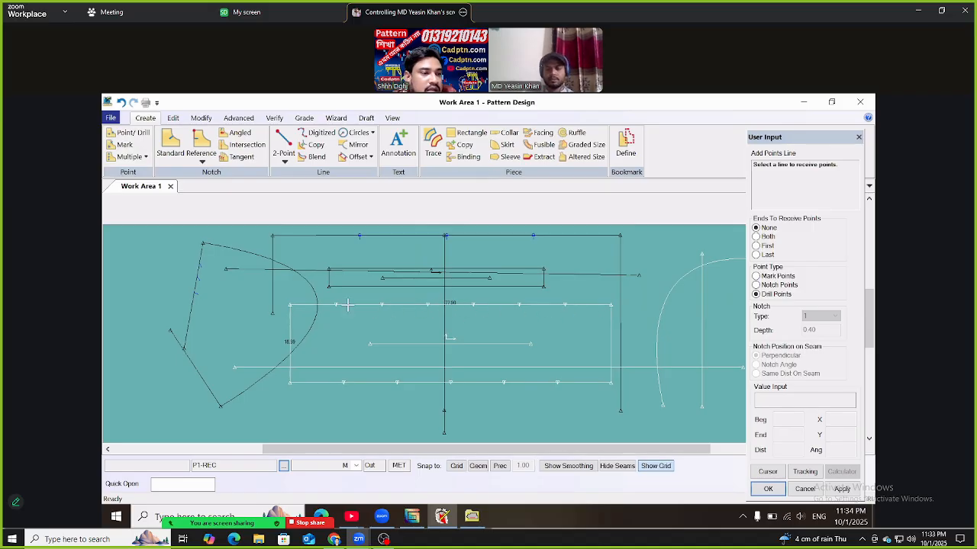
pyautogui.rightClick(502, 265)
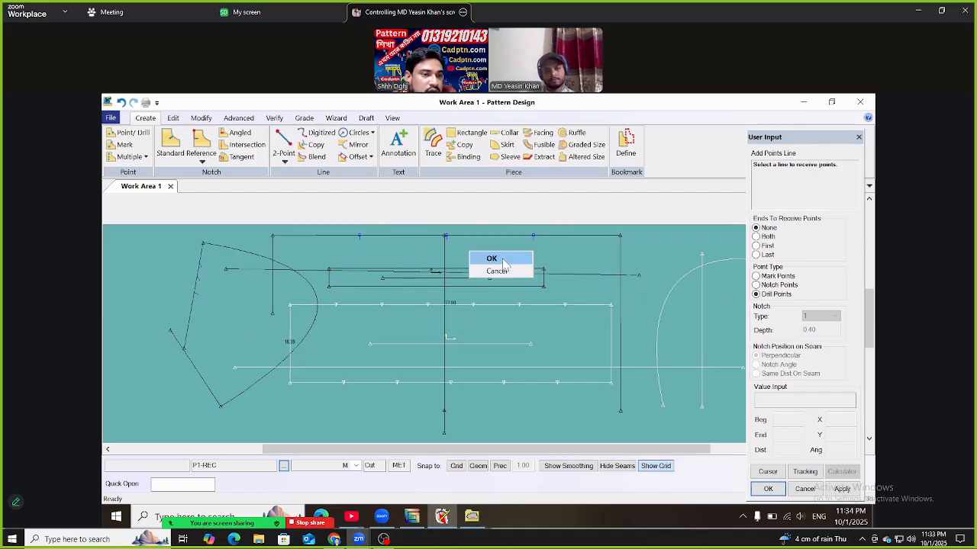
pyautogui.click(494, 257)
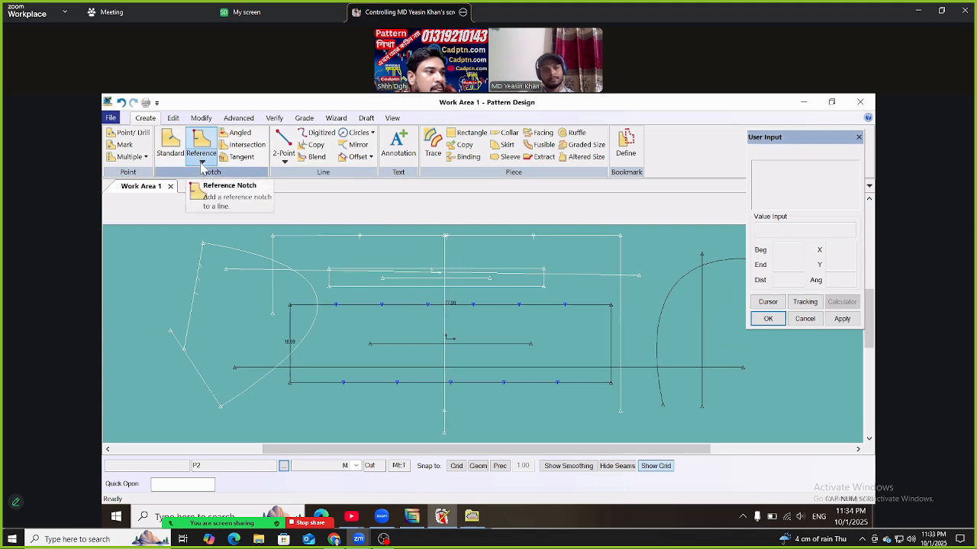
pyautogui.click(131, 158)
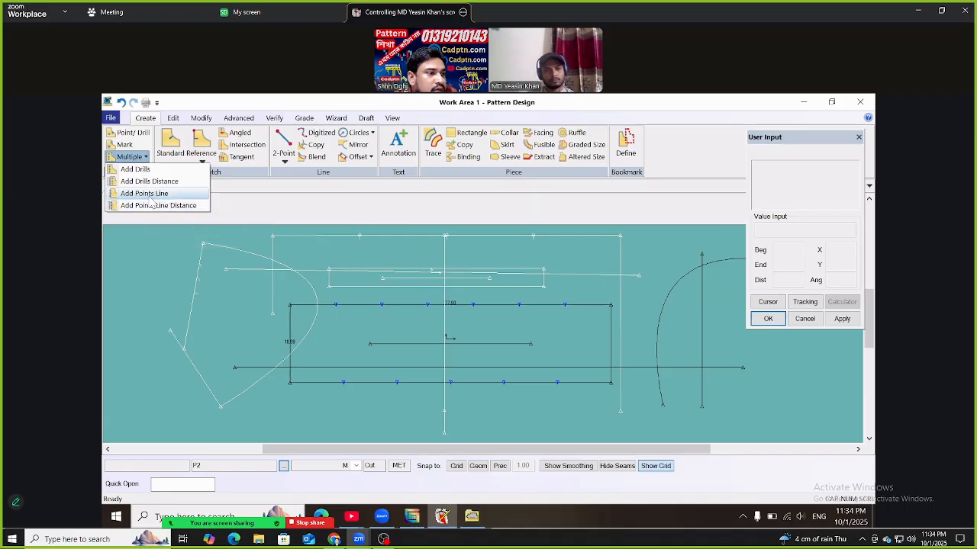
pyautogui.click(145, 122)
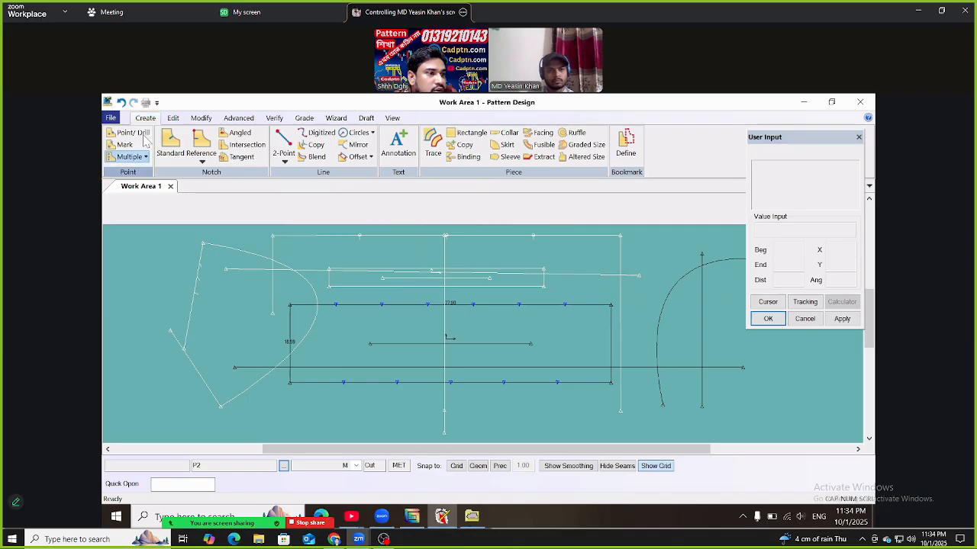
pyautogui.click(202, 159)
pyautogui.click(166, 145)
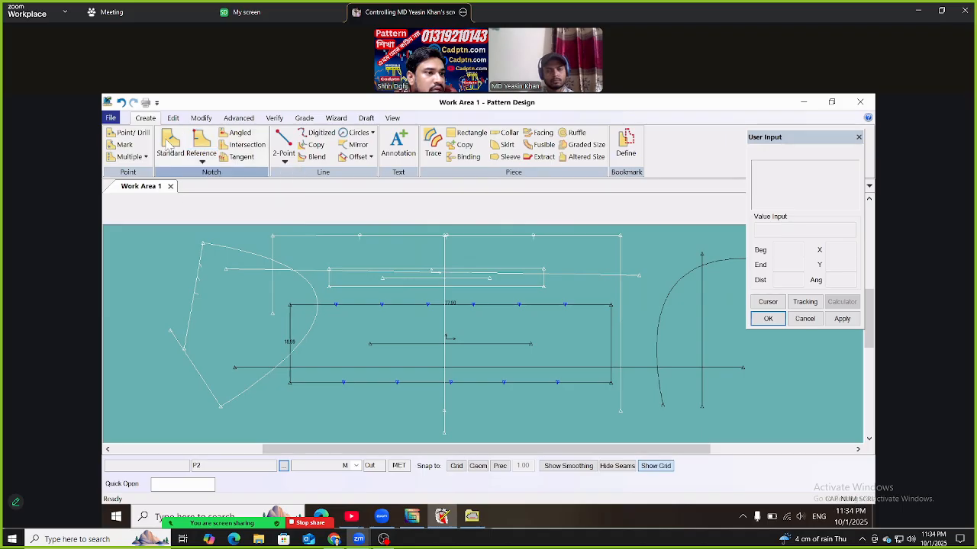
pyautogui.click(246, 144)
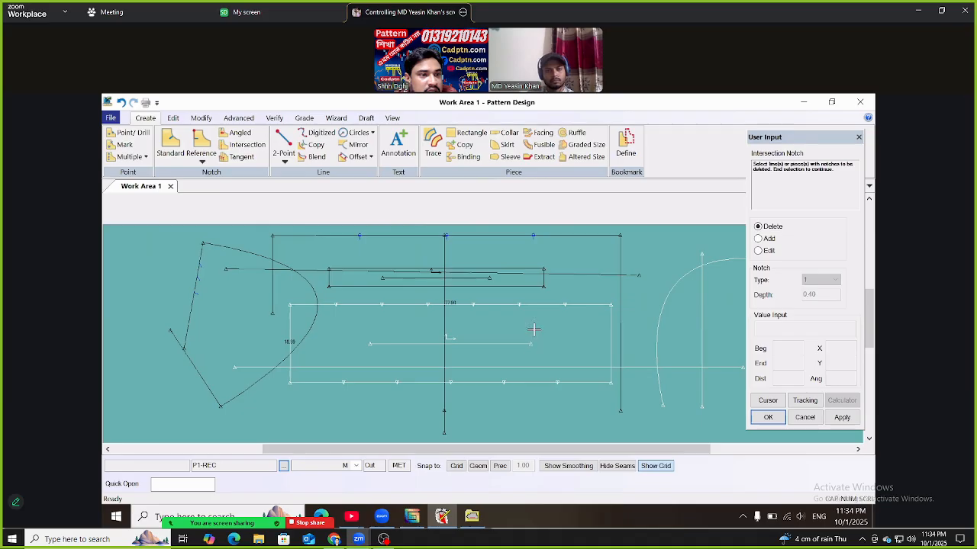
pyautogui.rightClick(599, 254)
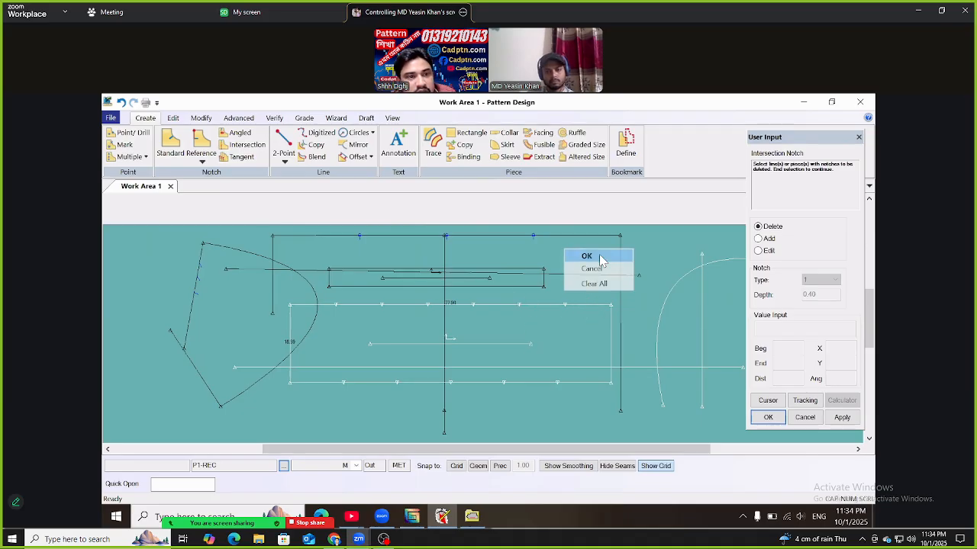
pyautogui.click(600, 257)
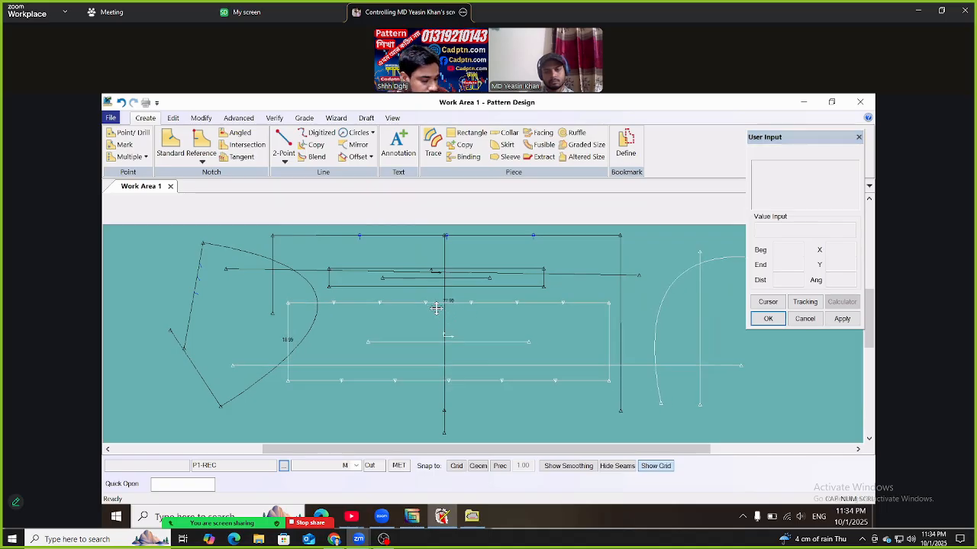
# Delete the rectangle piece with the drill points and the remaining pattern piece from the work area
pyautogui.rightClick(425, 321)
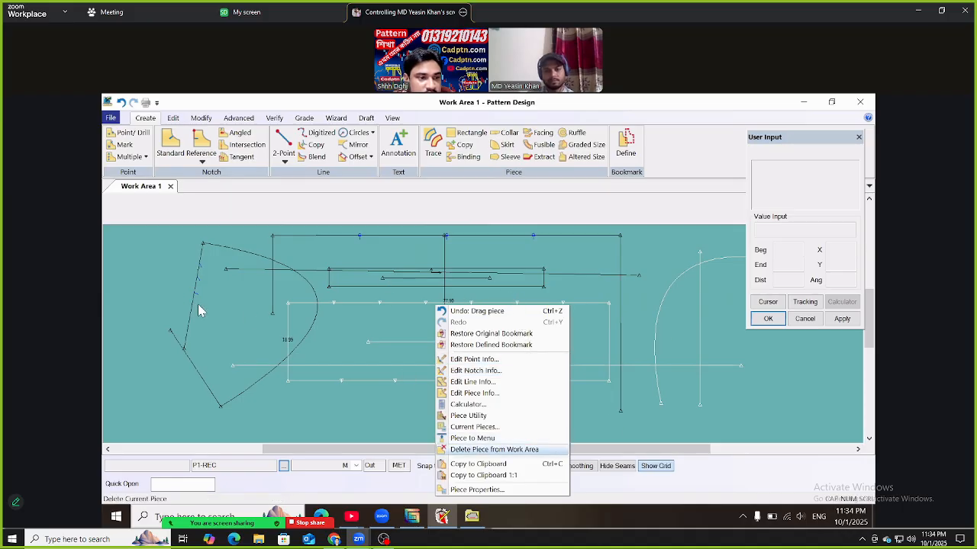
pyautogui.rightClick(377, 268)
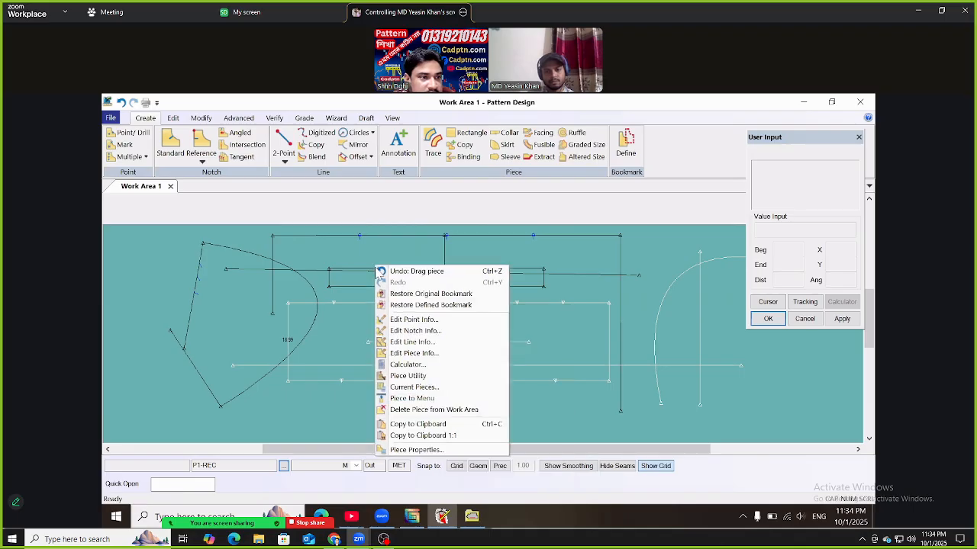
pyautogui.click(451, 409)
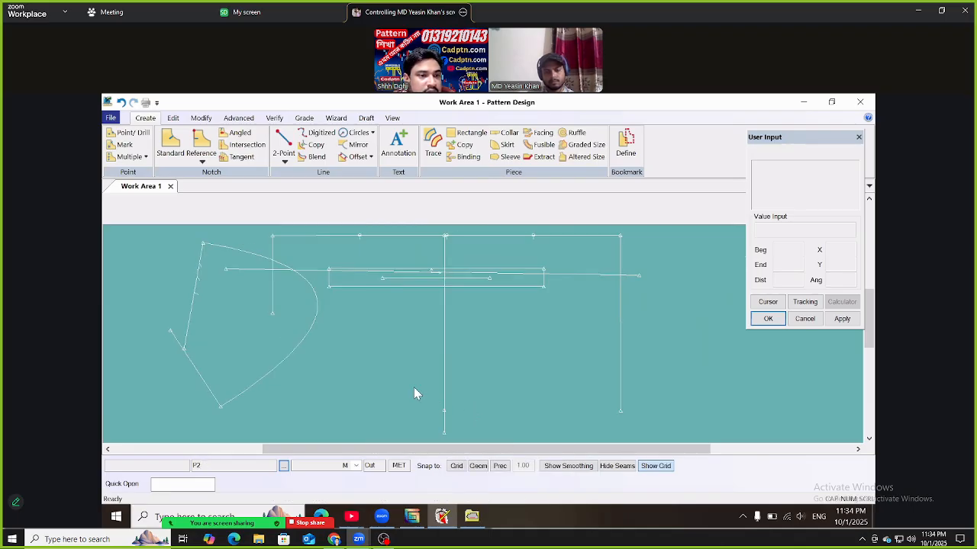
pyautogui.rightClick(429, 288)
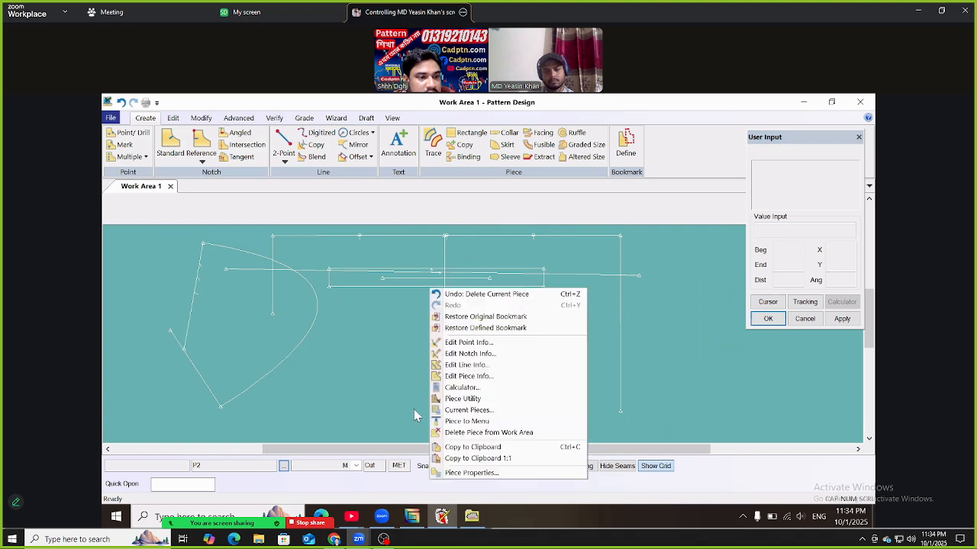
pyautogui.click(500, 432)
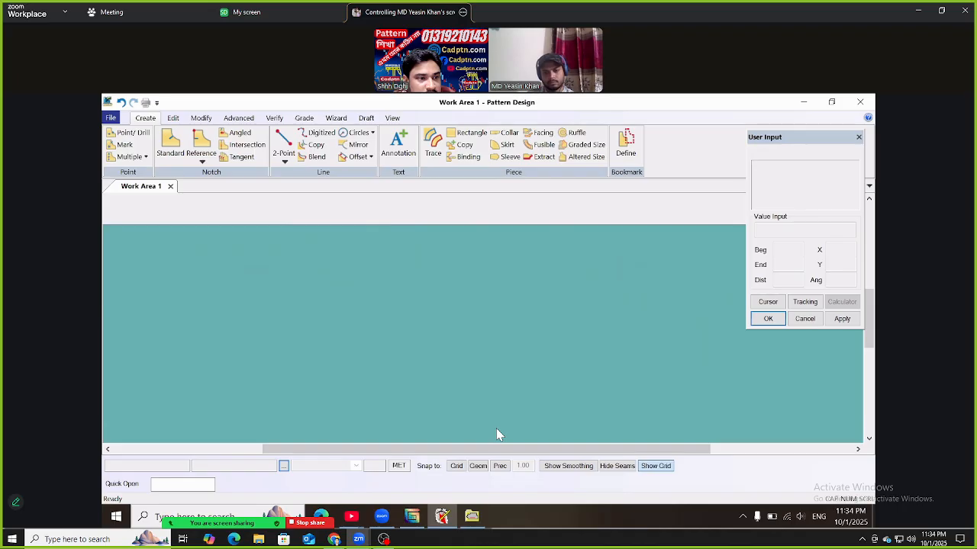
# Draw a wide rectangle piece across the middle of the empty work area, accepting the default piece name
pyautogui.click(467, 133)
pyautogui.click(213, 268)
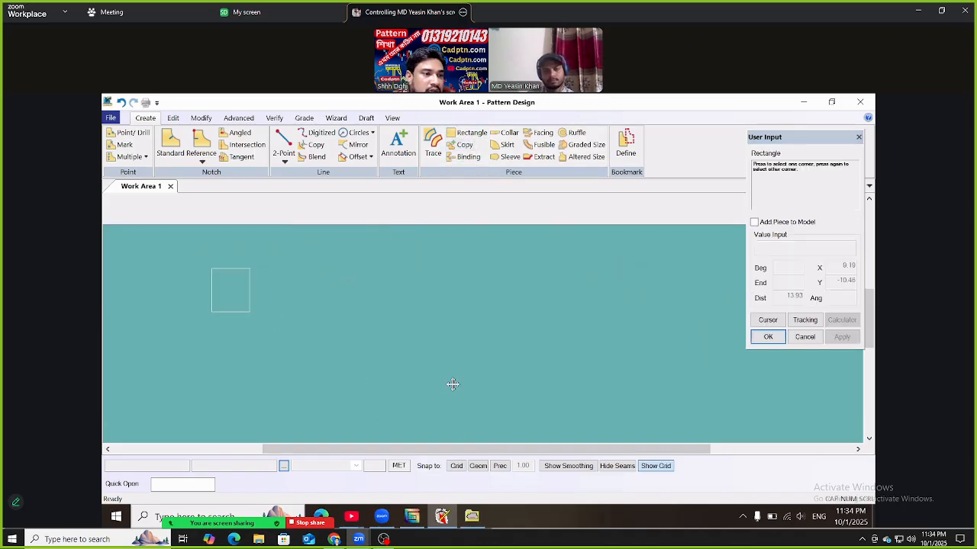
pyautogui.click(589, 364)
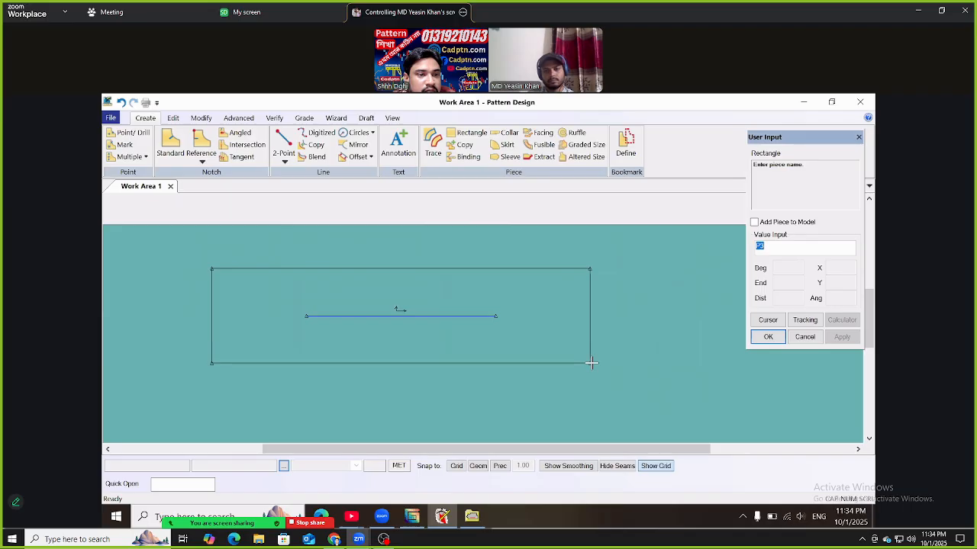
pyautogui.rightClick(436, 237)
pyautogui.click(440, 241)
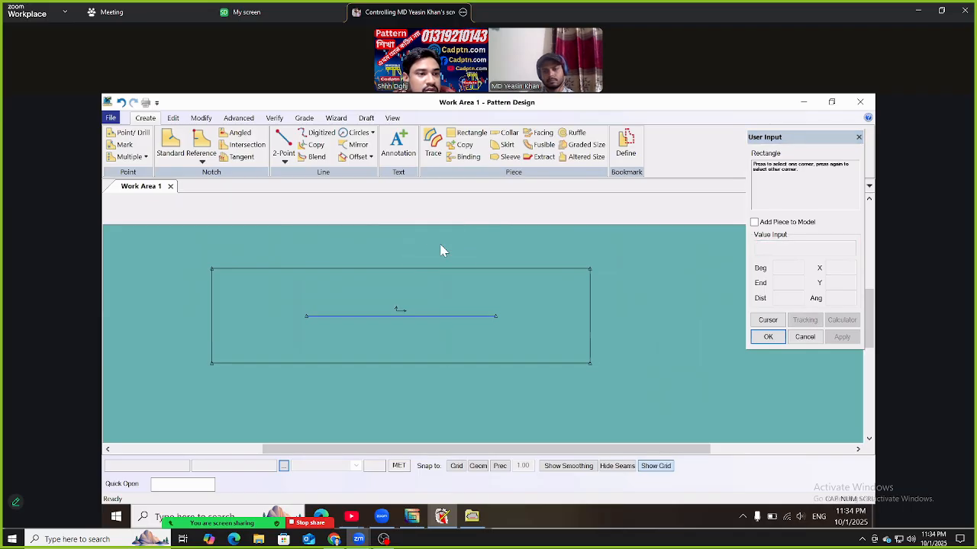
pyautogui.rightClick(440, 251)
pyautogui.click(440, 245)
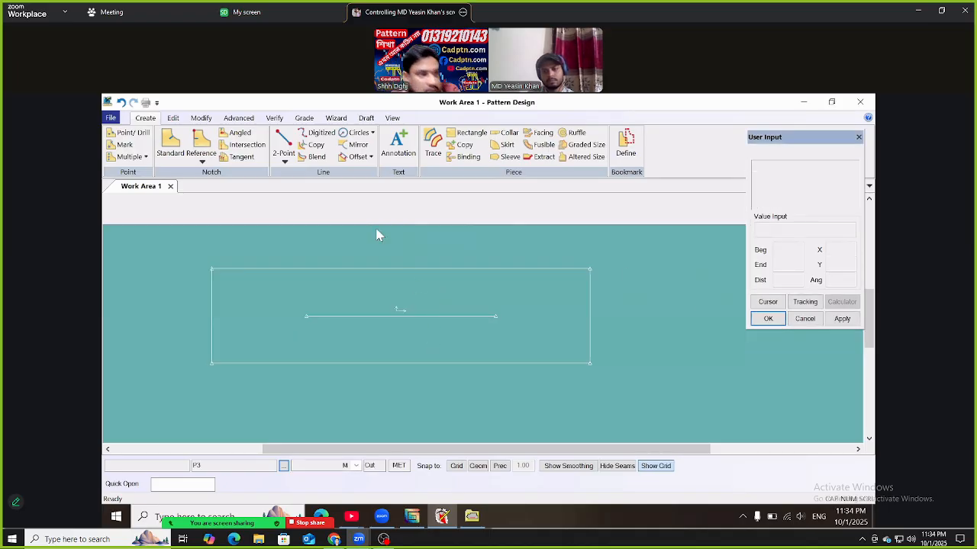
# Add the annotation 01-10-25 inside the rectangle, just above the left half of its grain line, with default character size
pyautogui.click(174, 119)
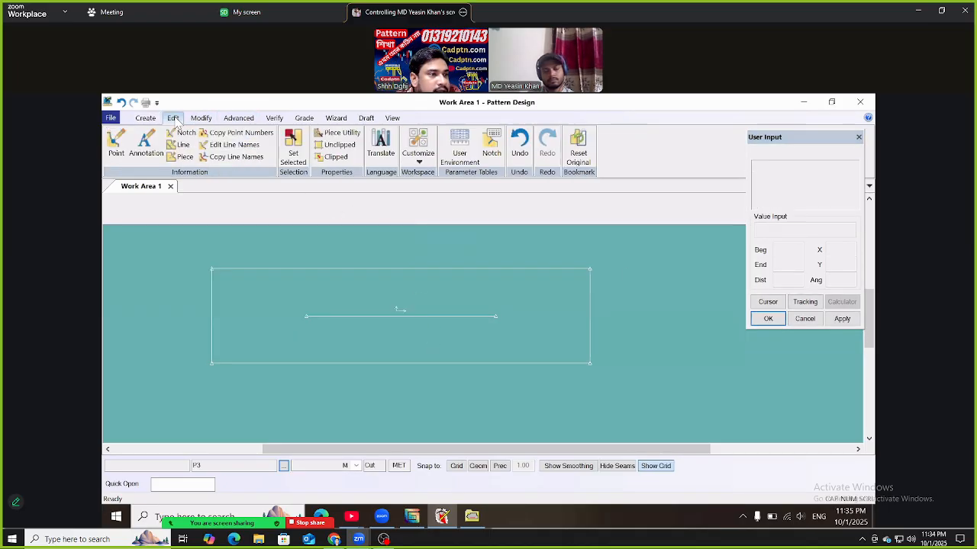
pyautogui.click(153, 159)
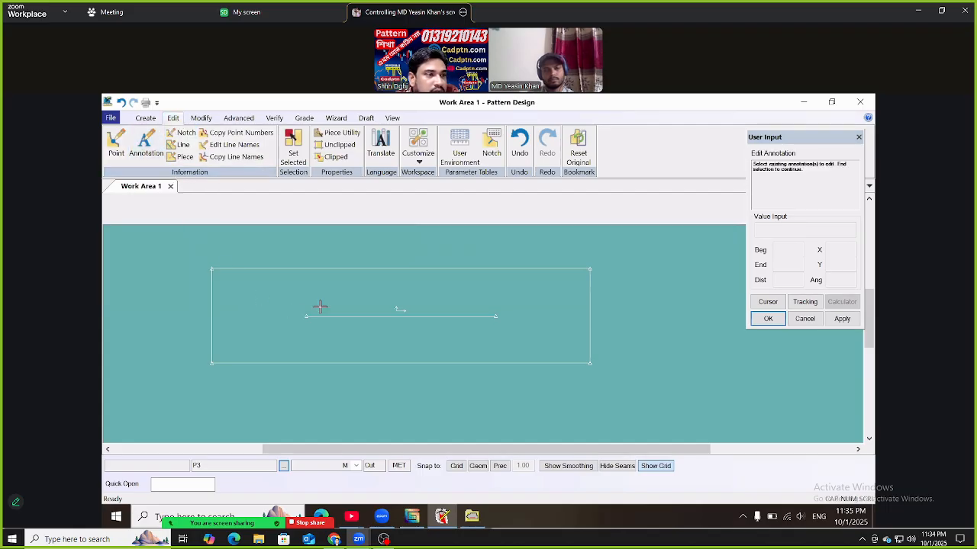
pyautogui.click(146, 119)
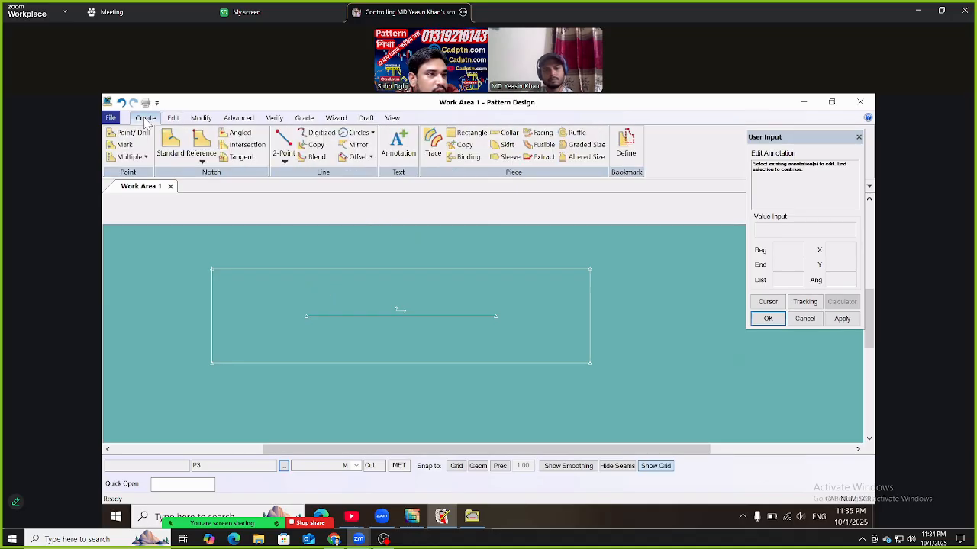
pyautogui.click(399, 145)
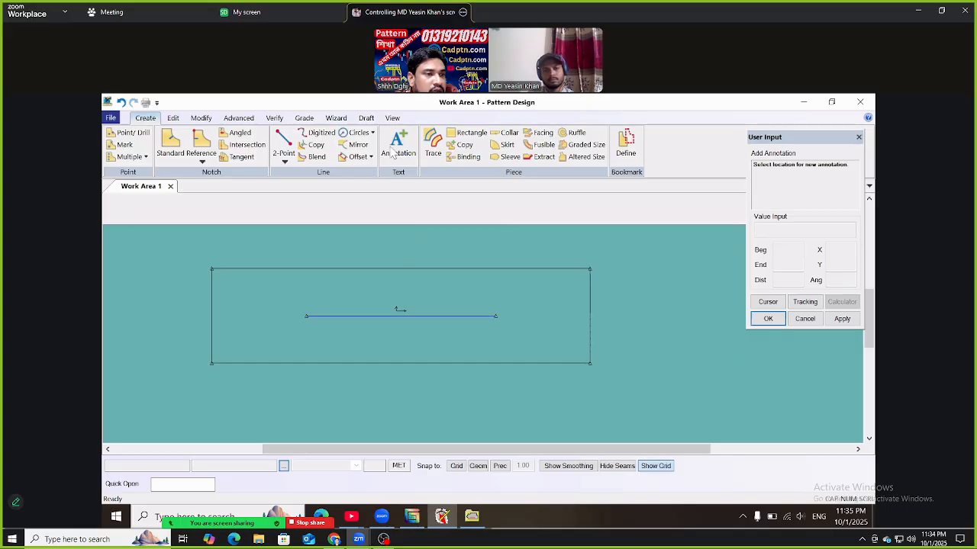
pyautogui.click(352, 312)
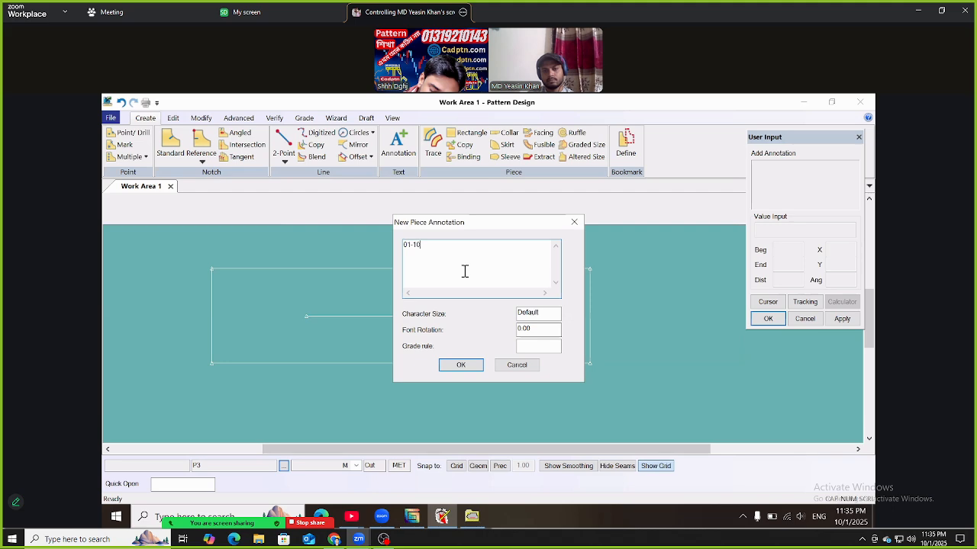
pyautogui.click(463, 365)
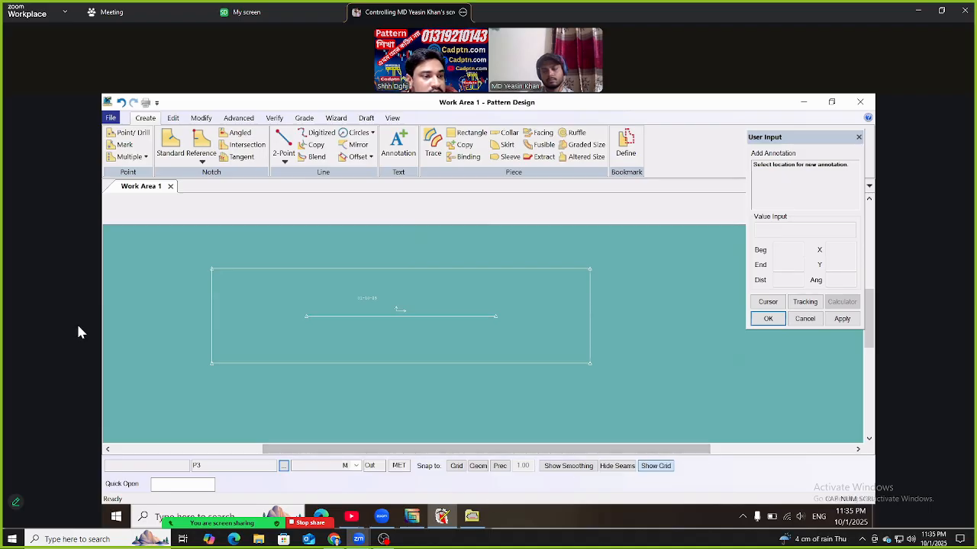
# Change the text of the annotation inside the rectangle to 10-10-25, keeping the default character size
pyautogui.click(174, 118)
pyautogui.click(146, 145)
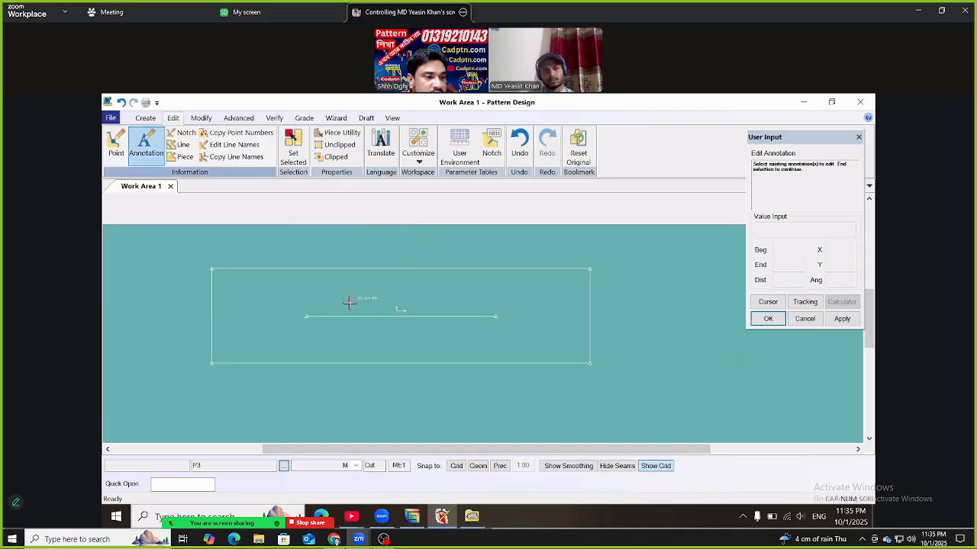
pyautogui.rightClick(614, 244)
pyautogui.click(613, 244)
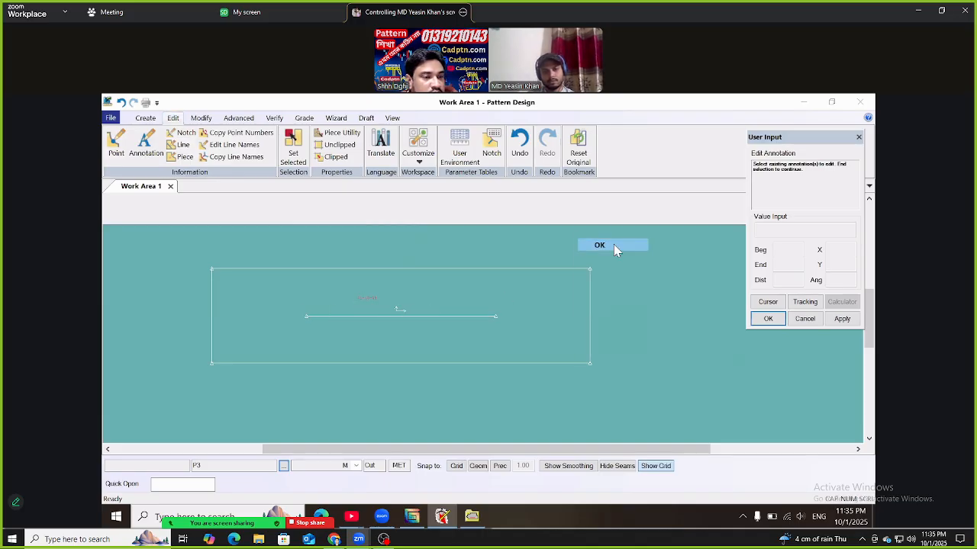
pyautogui.click(420, 245)
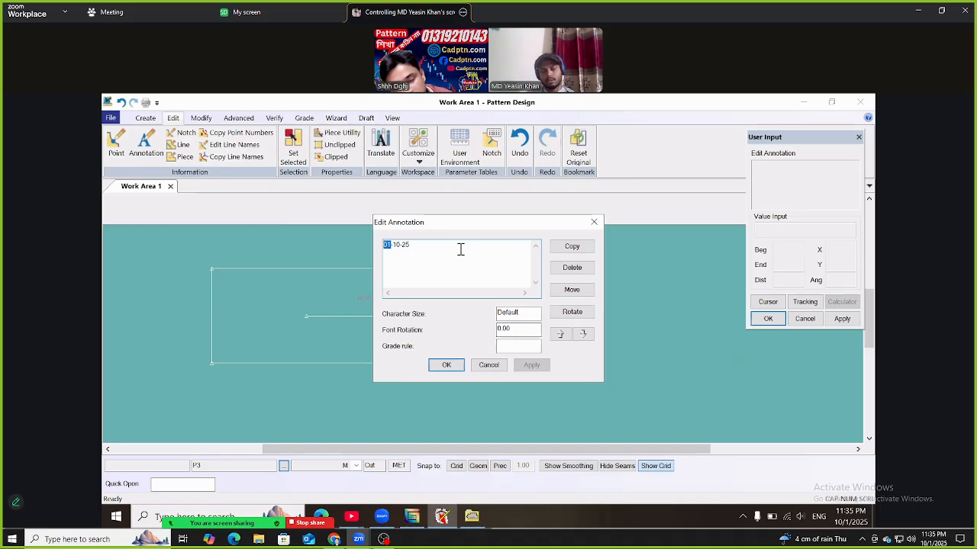
pyautogui.write('10')
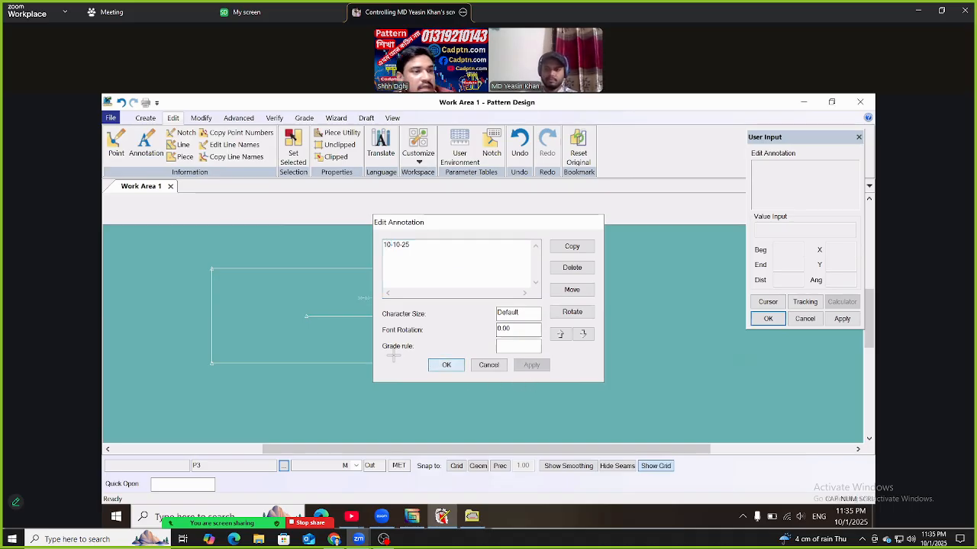
pyautogui.click(455, 367)
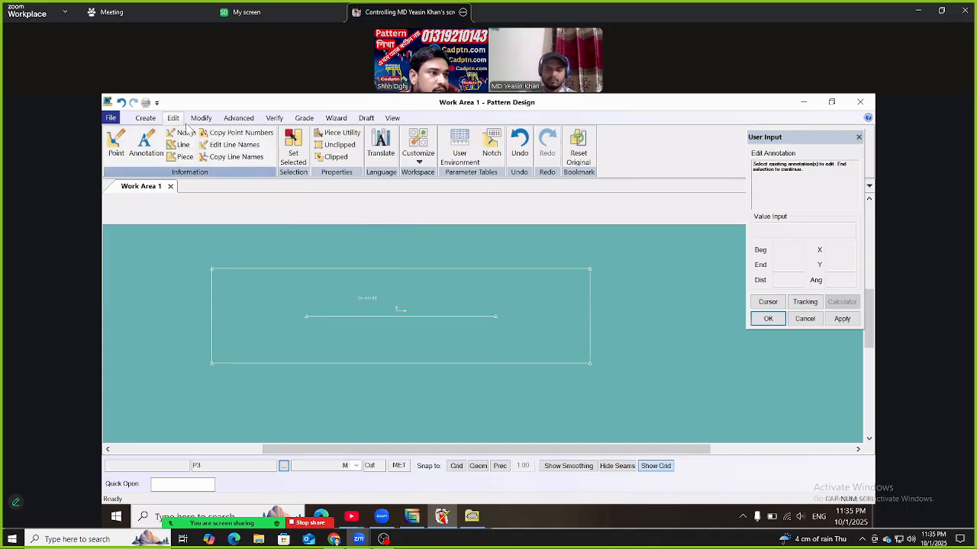
# Start a Digitized Line inside the rectangle's left part and zigzag it with five straight segments, ending above its upper-right corner
pyautogui.click(145, 118)
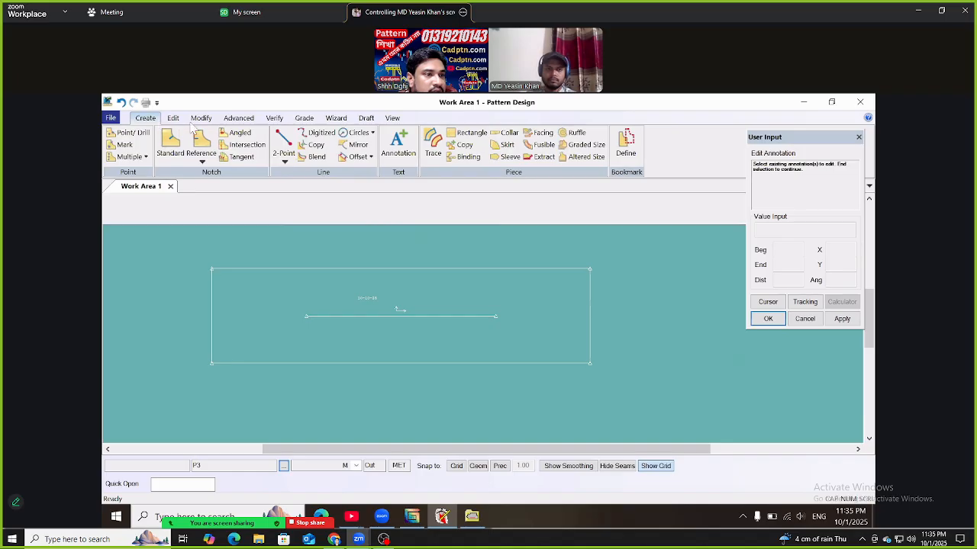
pyautogui.click(320, 132)
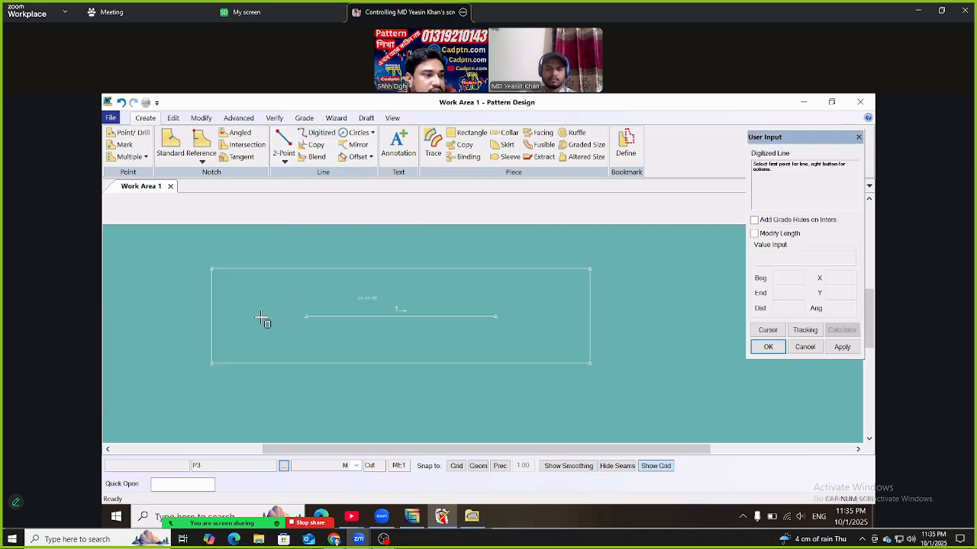
pyautogui.click(260, 317)
pyautogui.click(289, 248)
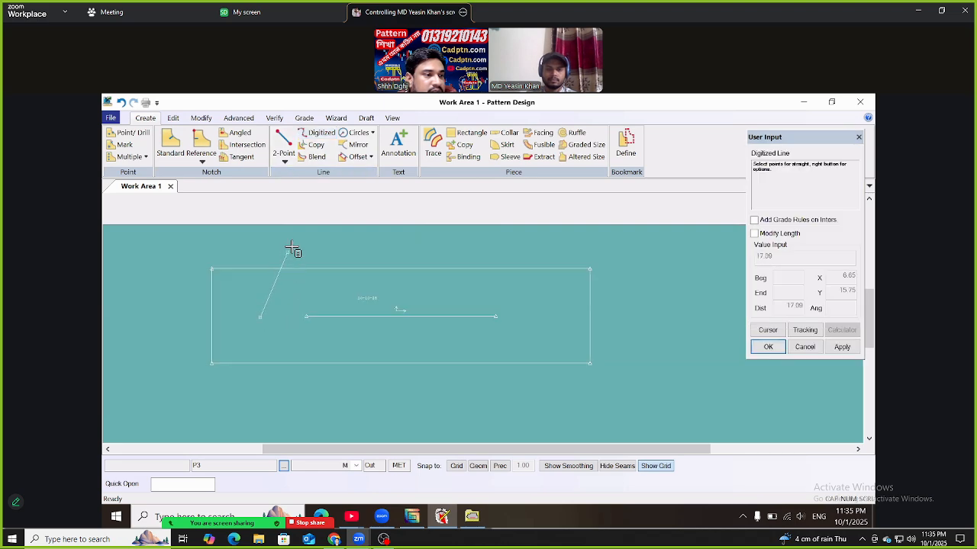
pyautogui.click(363, 289)
pyautogui.click(428, 238)
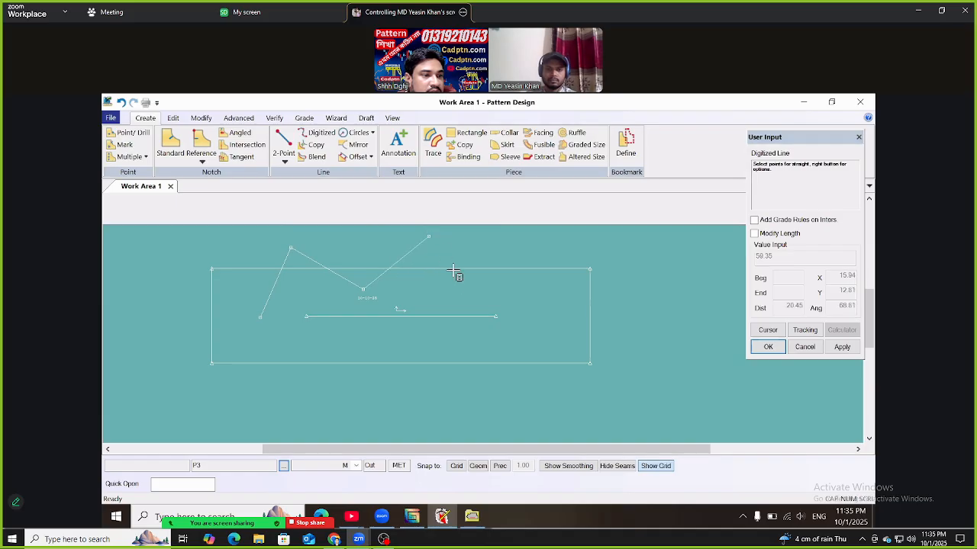
pyautogui.click(479, 299)
pyautogui.click(553, 237)
# Continue the digitized line with a 2 Point - Curve segment bulging past the rectangle's right edge and ending below it
pyautogui.rightClick(591, 248)
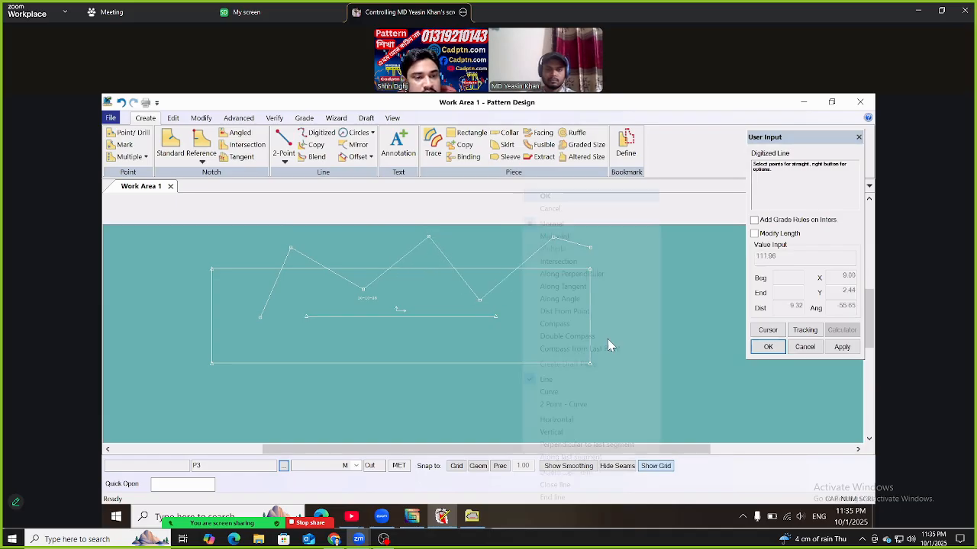
pyautogui.click(562, 409)
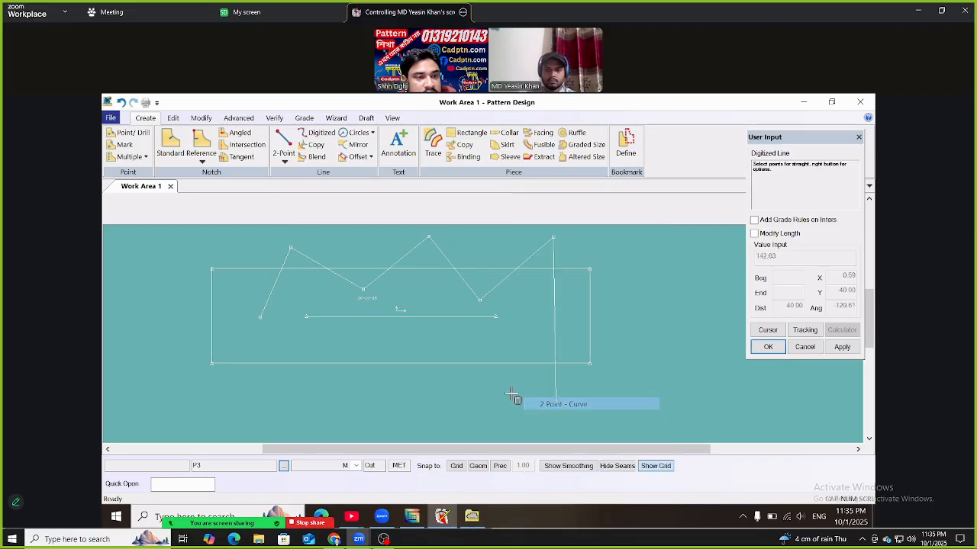
pyautogui.click(497, 396)
pyautogui.click(620, 321)
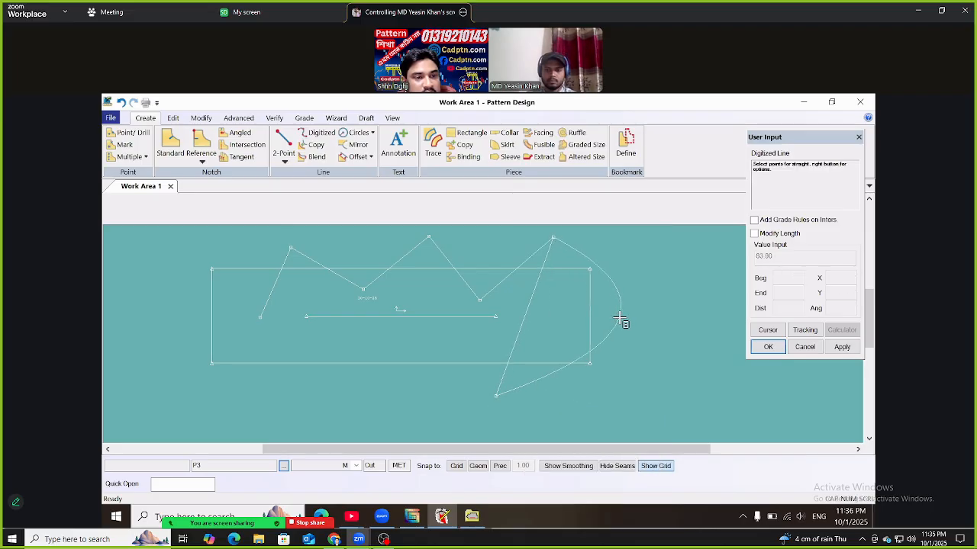
pyautogui.click(421, 412)
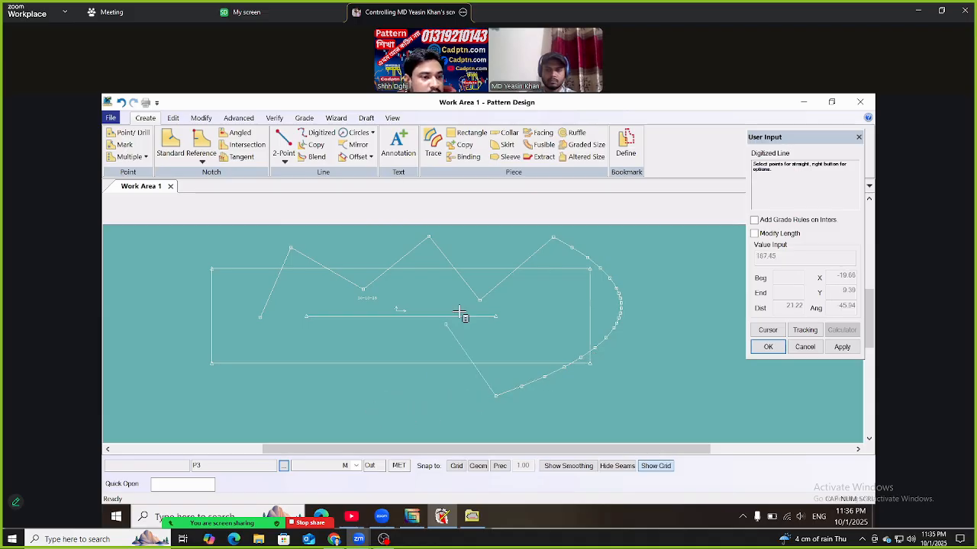
# Extend the line as a smooth Curve looping around and across the rectangle to a small loop at its right, then end the command
pyautogui.rightClick(390, 313)
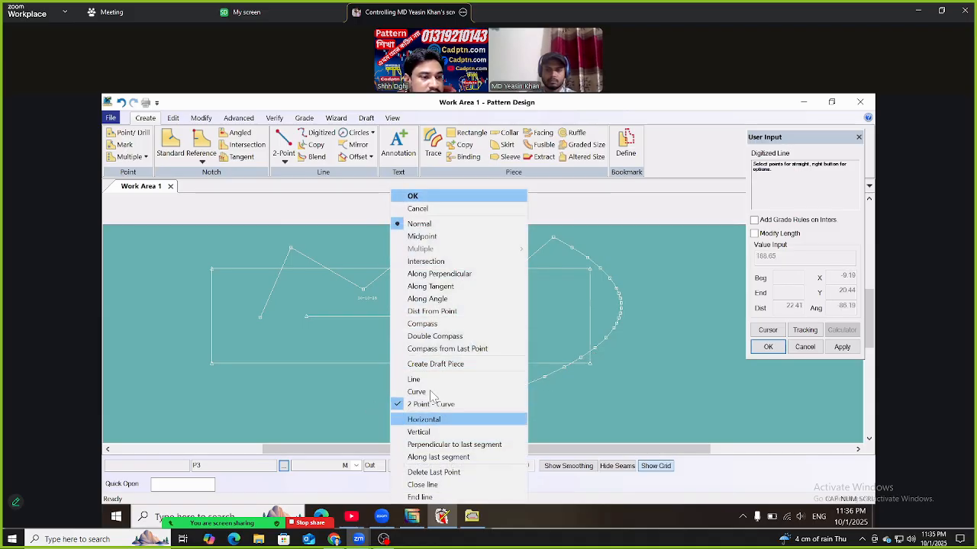
pyautogui.press('Return')
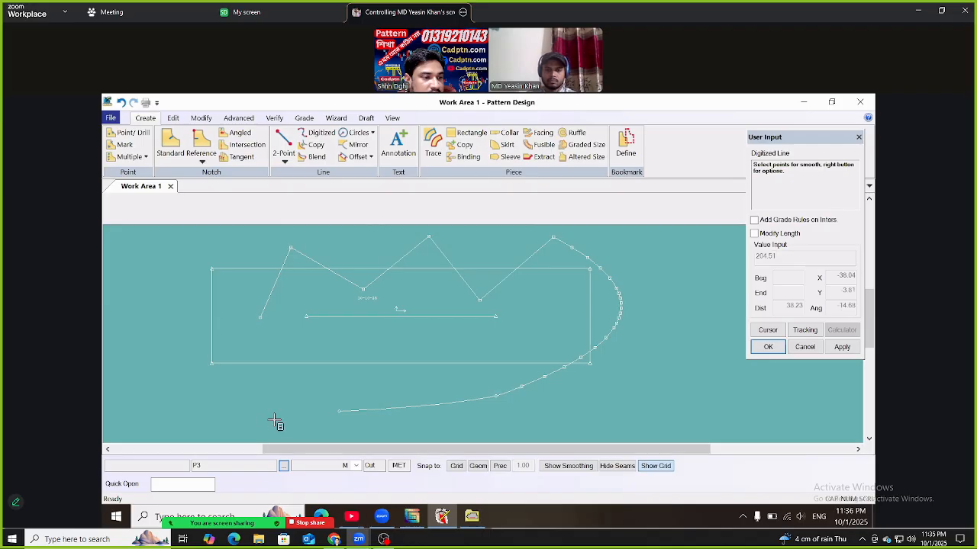
pyautogui.click(174, 304)
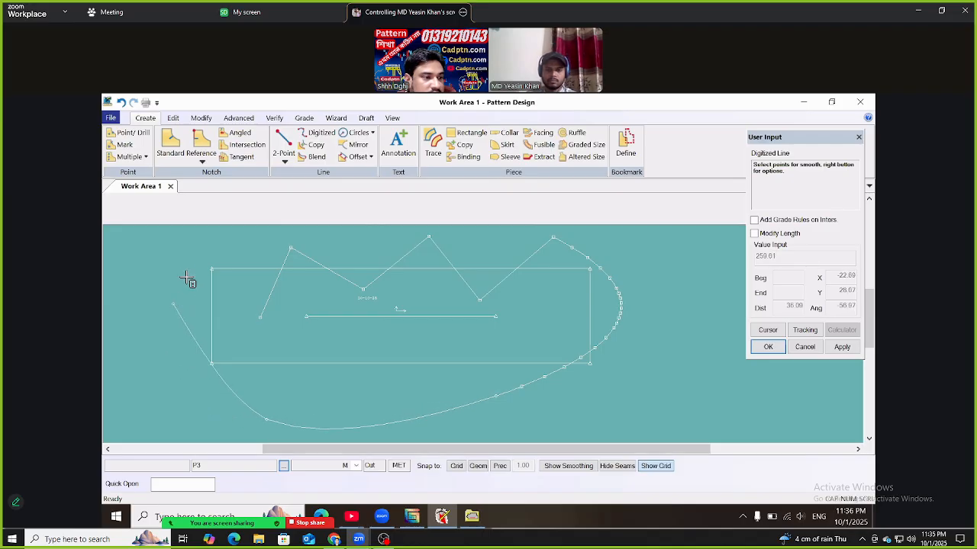
pyautogui.click(513, 346)
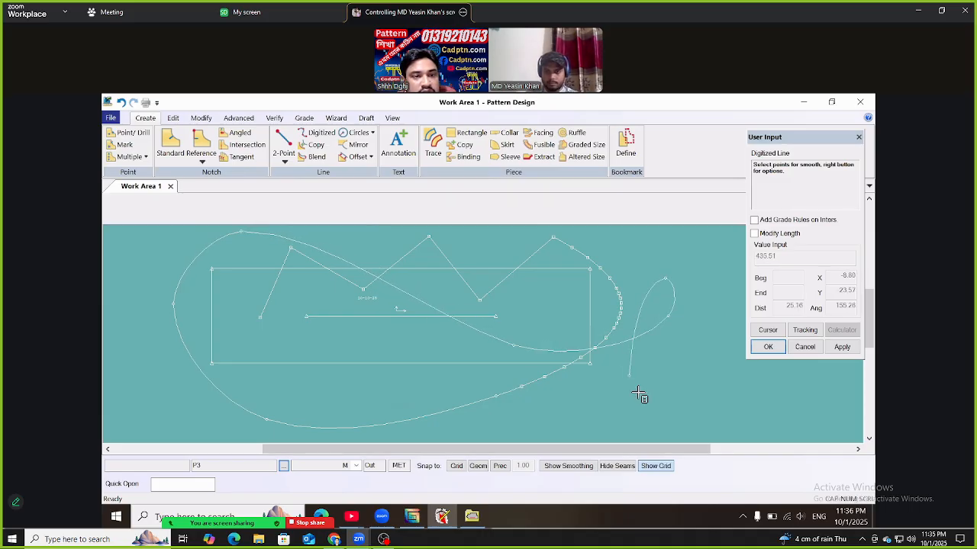
pyautogui.rightClick(651, 263)
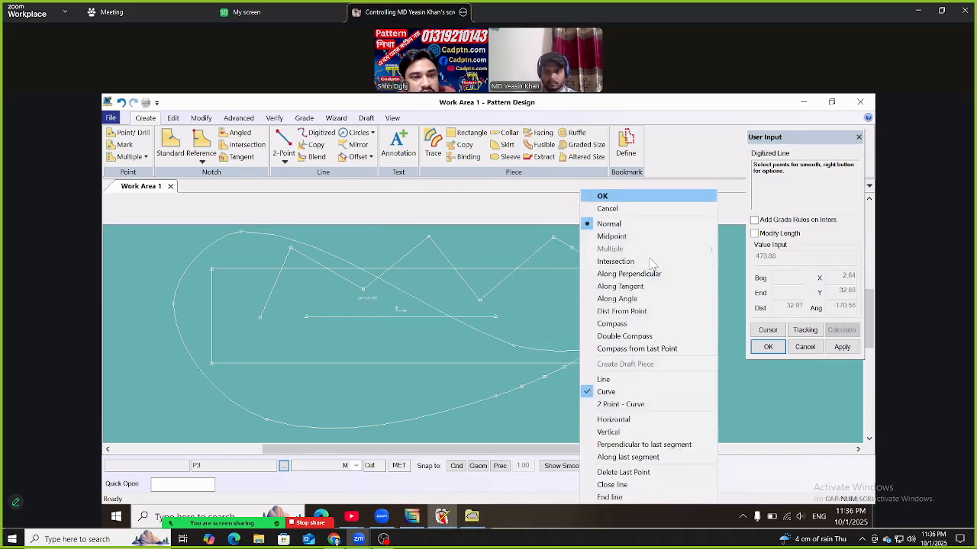
pyautogui.click(626, 199)
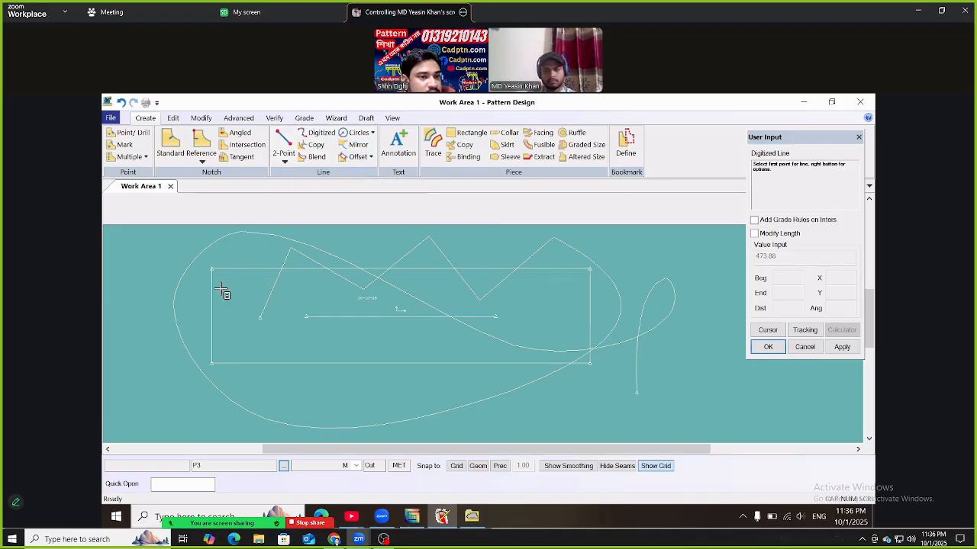
pyautogui.rightClick(271, 267)
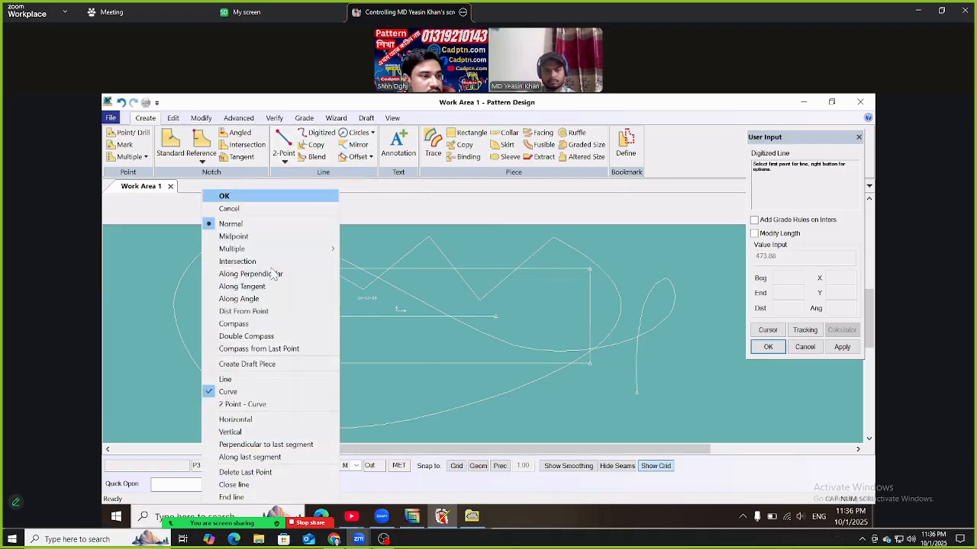
pyautogui.click(227, 196)
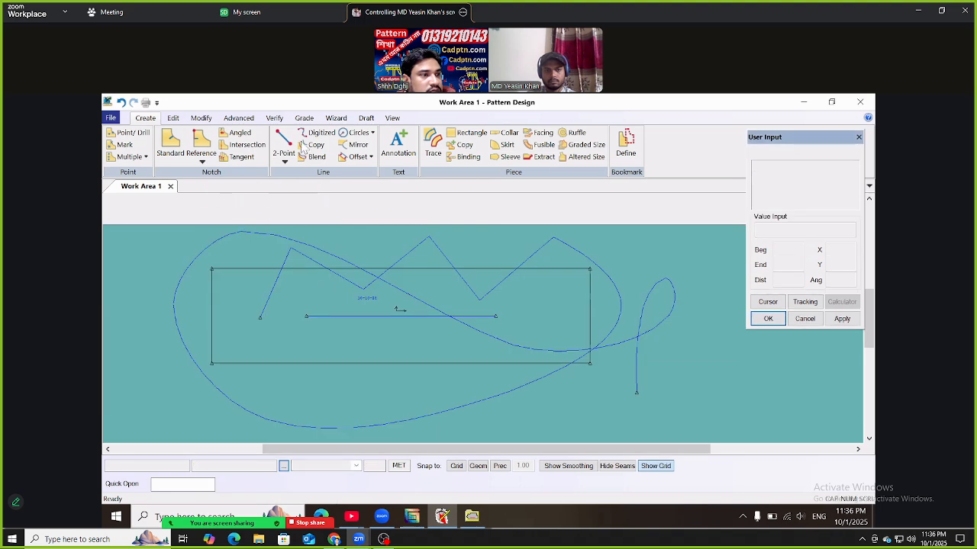
# Mirror the rectangle's left edge line across its right edge
pyautogui.click(391, 118)
pyautogui.click(232, 145)
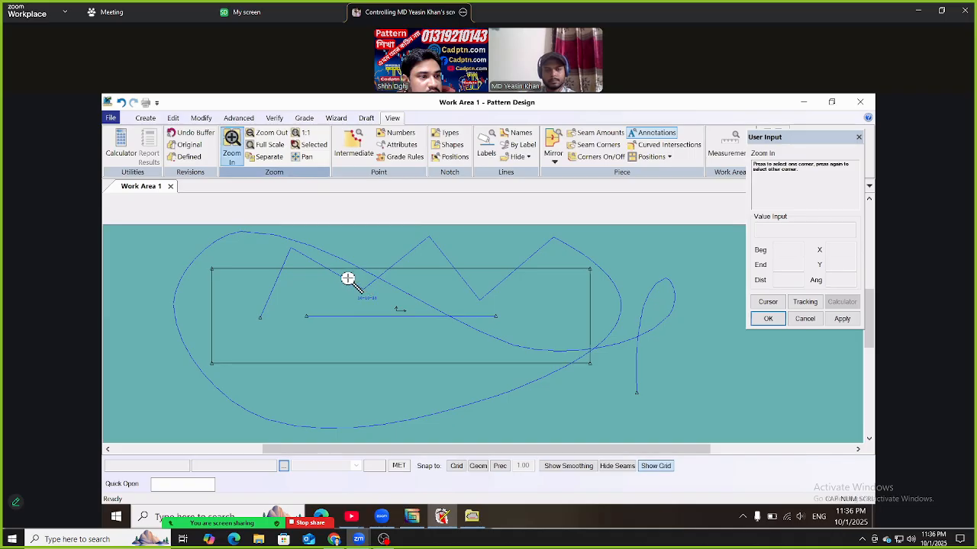
pyautogui.click(166, 236)
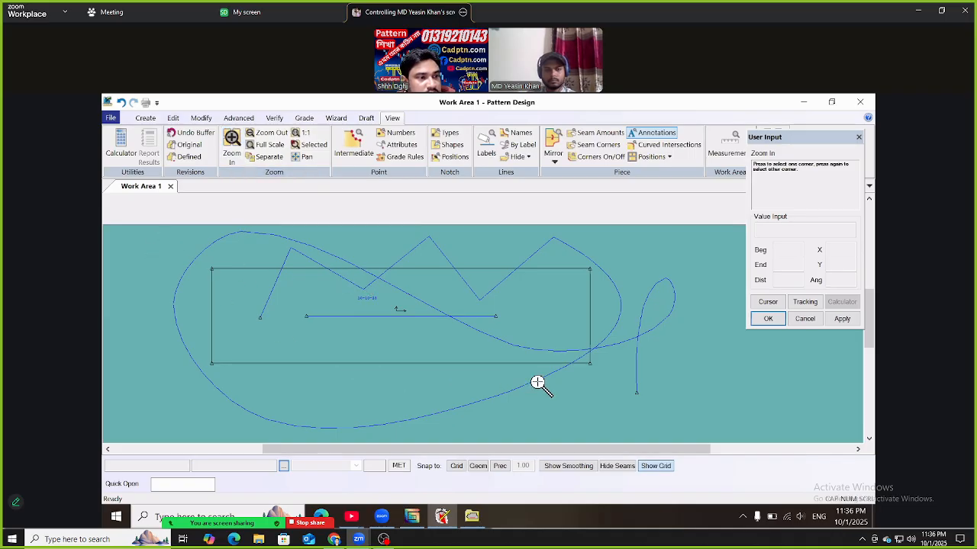
pyautogui.click(805, 395)
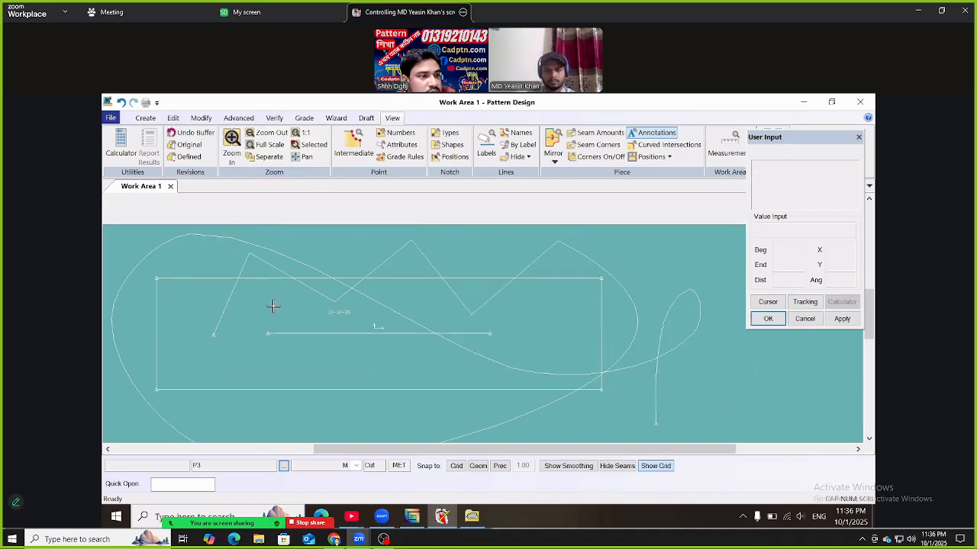
pyautogui.moveTo(382, 363); pyautogui.dragTo(344, 340, button='middle')
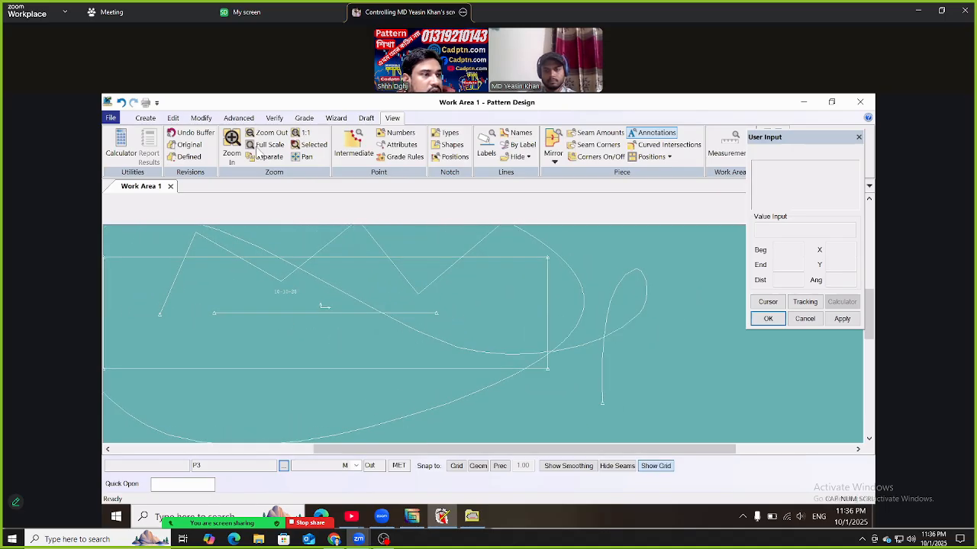
pyautogui.click(278, 142)
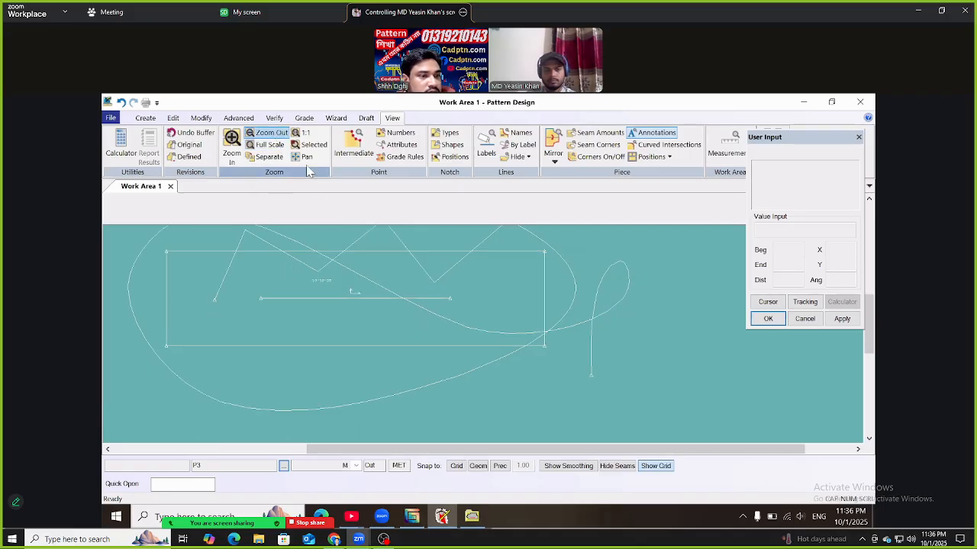
pyautogui.moveTo(366, 327); pyautogui.dragTo(177, 327, button='middle')
pyautogui.click(144, 119)
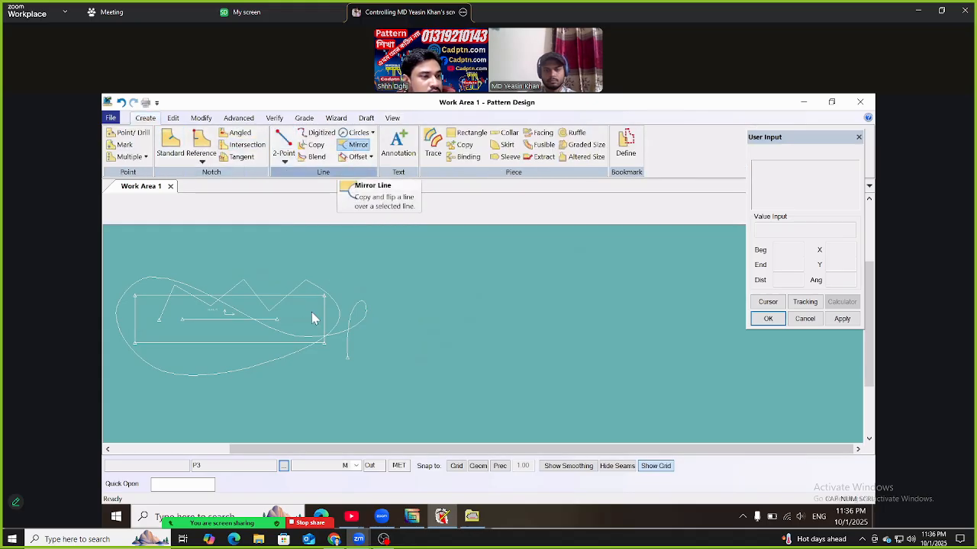
pyautogui.click(135, 312)
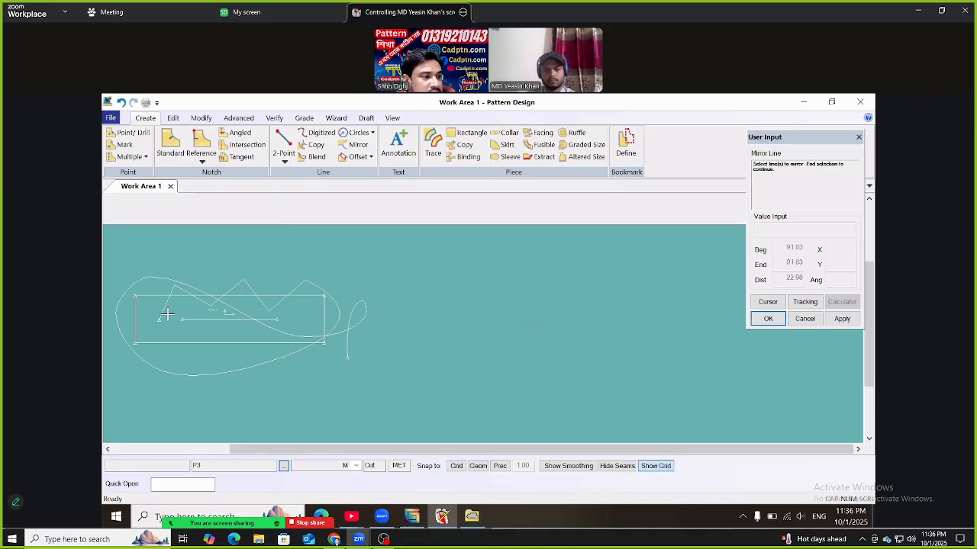
pyautogui.rightClick(431, 284)
pyautogui.press('Return')
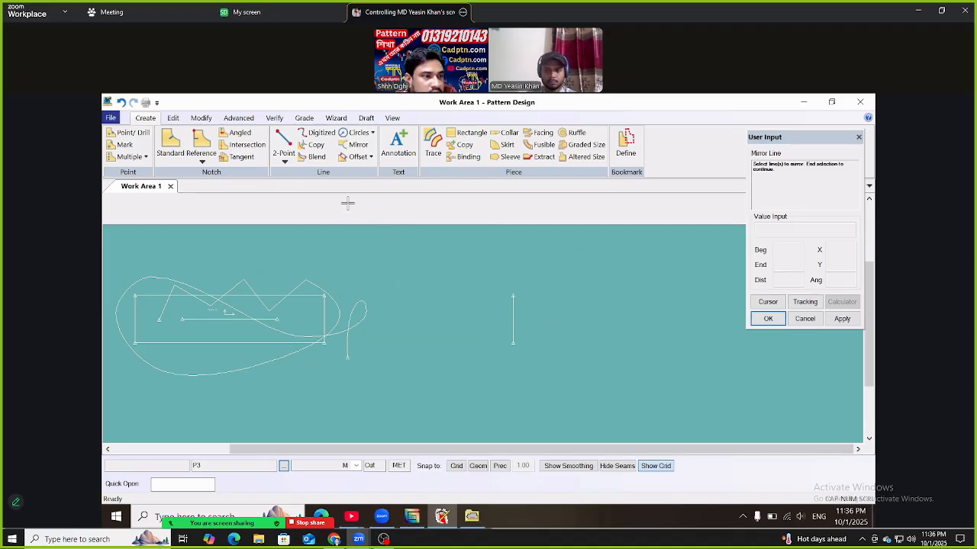
pyautogui.click(371, 133)
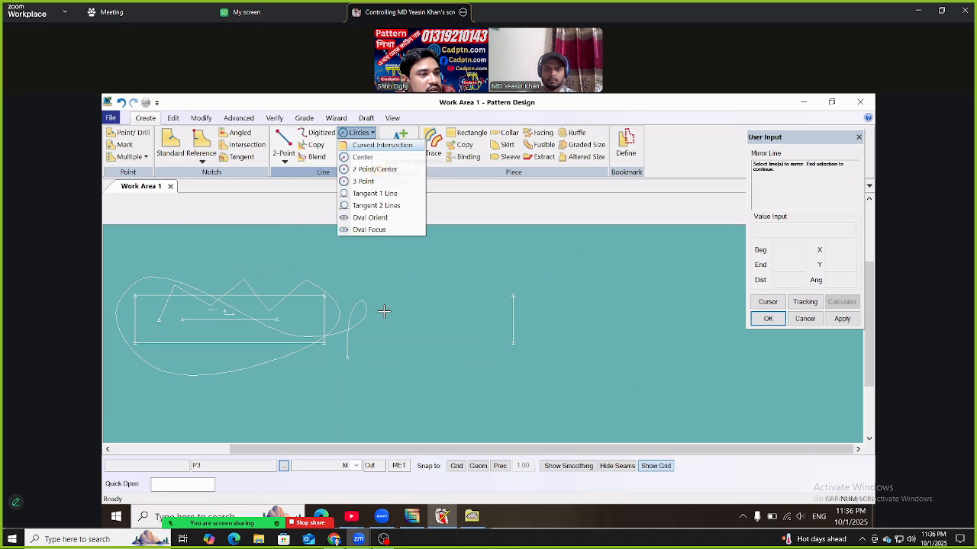
pyautogui.click(155, 128)
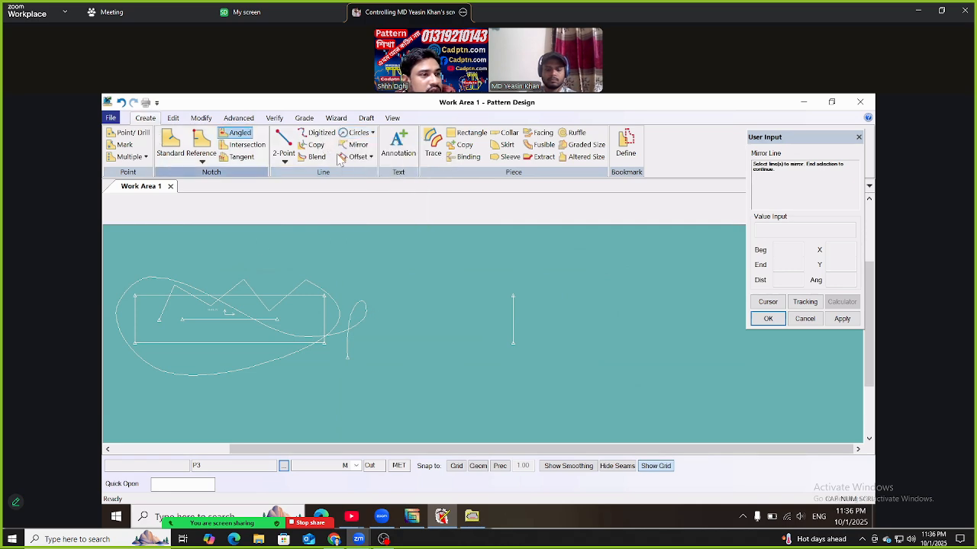
# Draw a small, wide rectangle piece between the looping curve and the mirrored line, slightly above them, accepting the default piece name
pyautogui.click(467, 133)
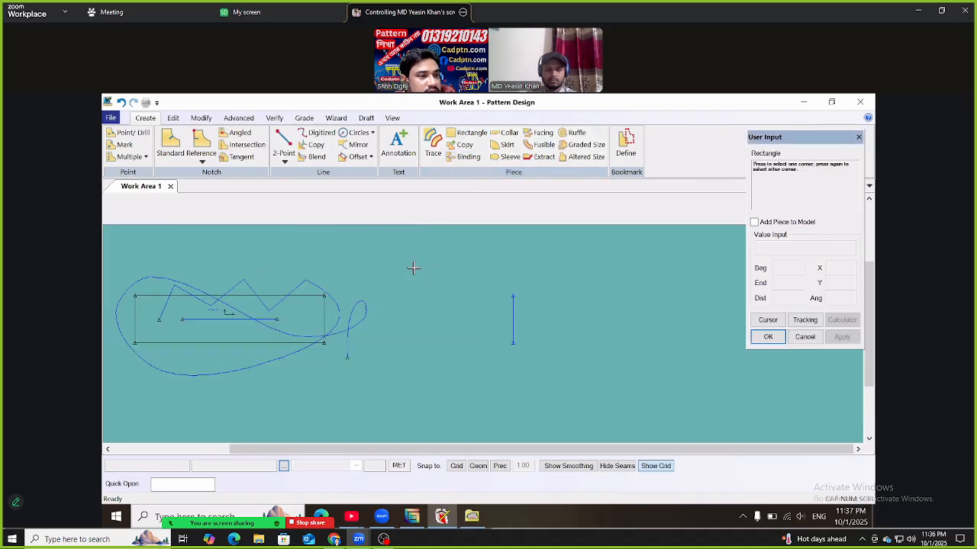
pyautogui.click(412, 268)
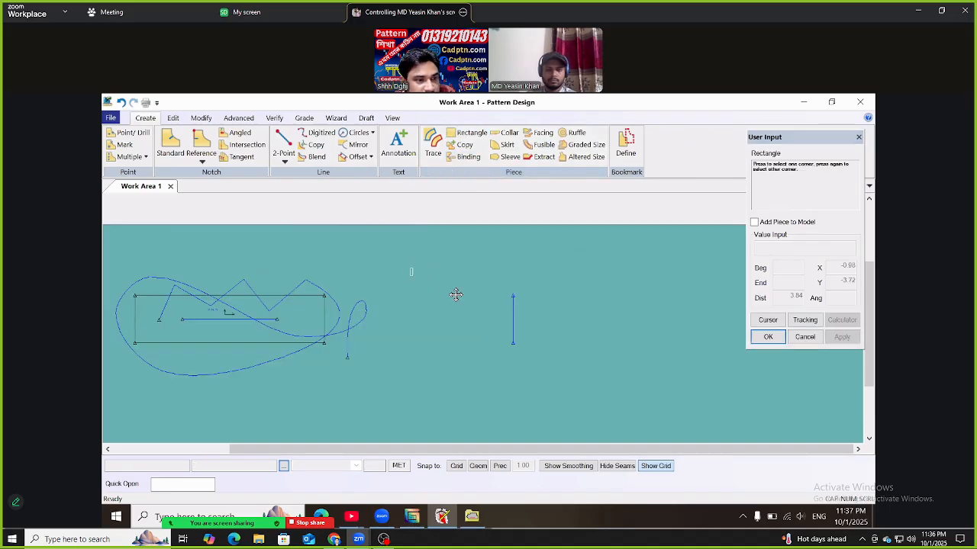
pyautogui.click(497, 301)
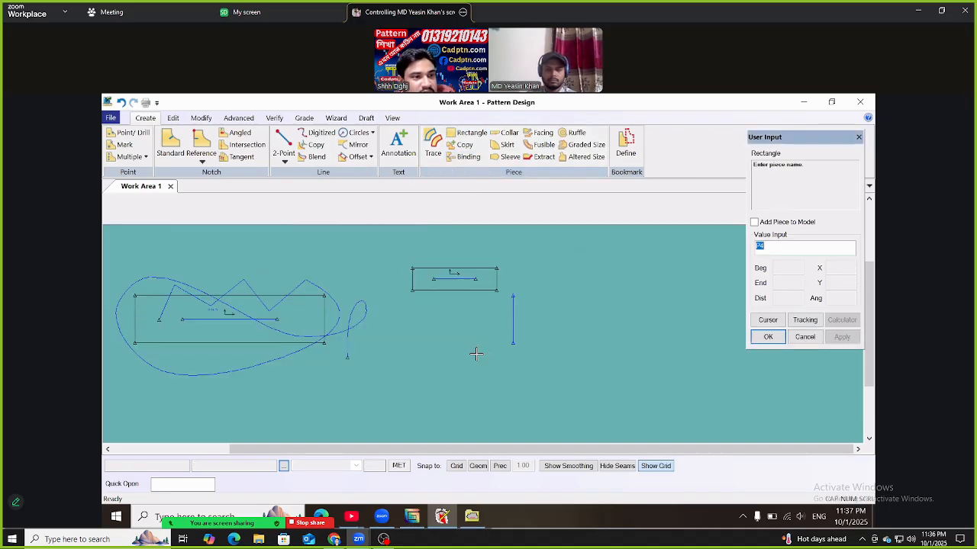
pyautogui.rightClick(554, 251)
pyautogui.click(556, 255)
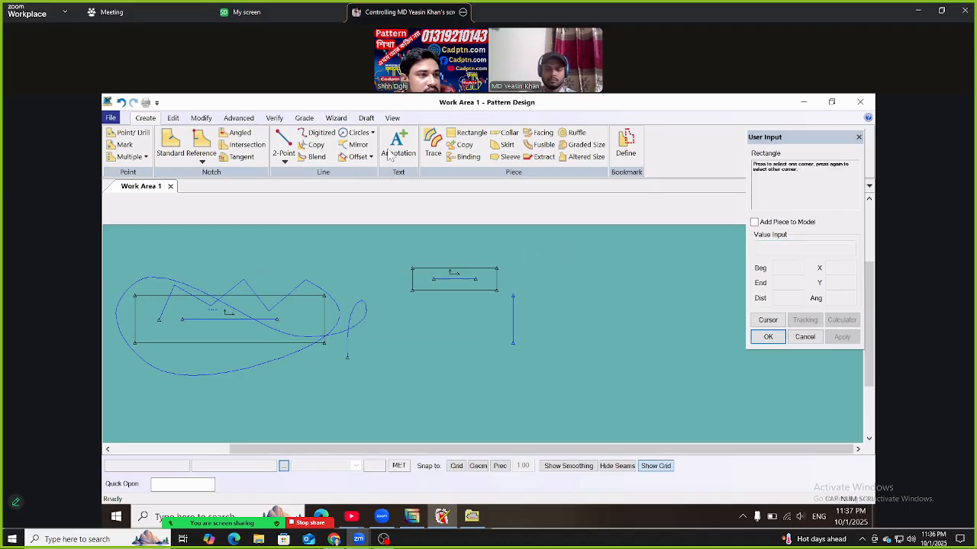
# Round the small rectangle piece's upper-left corner with a Curved Intersection whose radius spans nearly the piece's full height
pyautogui.click(371, 133)
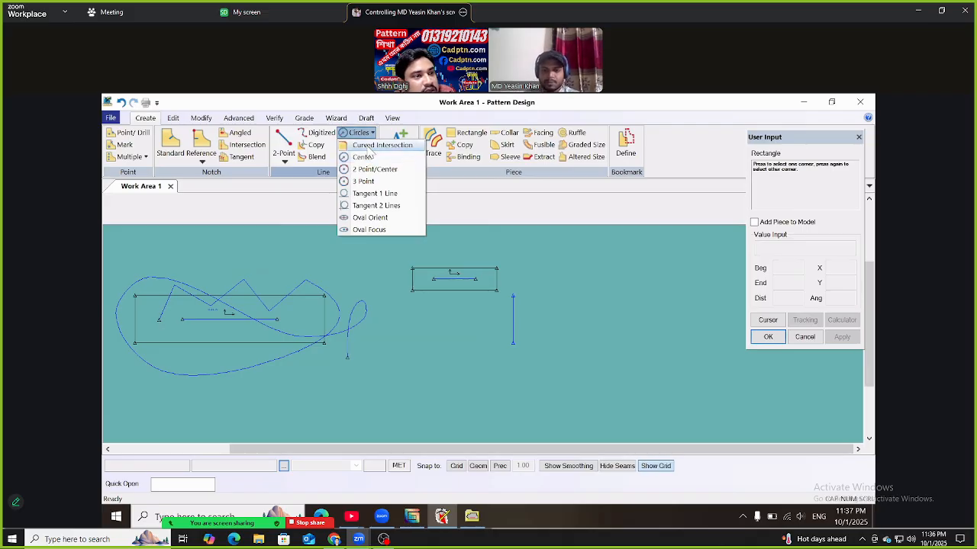
pyautogui.click(374, 145)
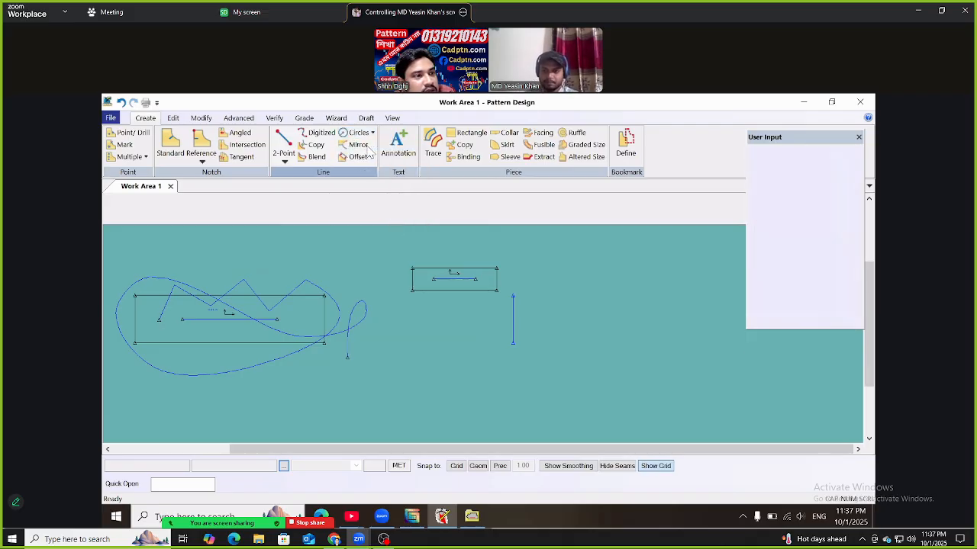
pyautogui.click(411, 269)
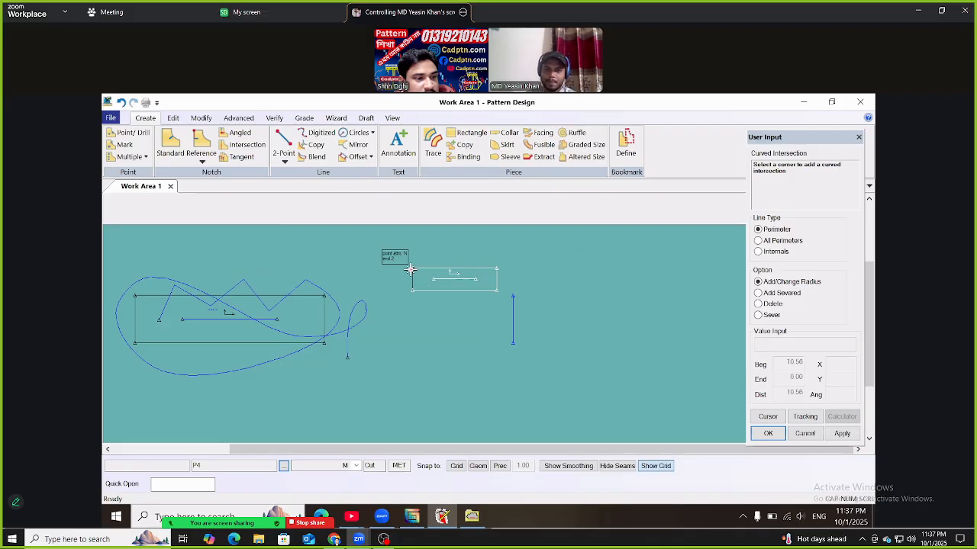
pyautogui.click(424, 281)
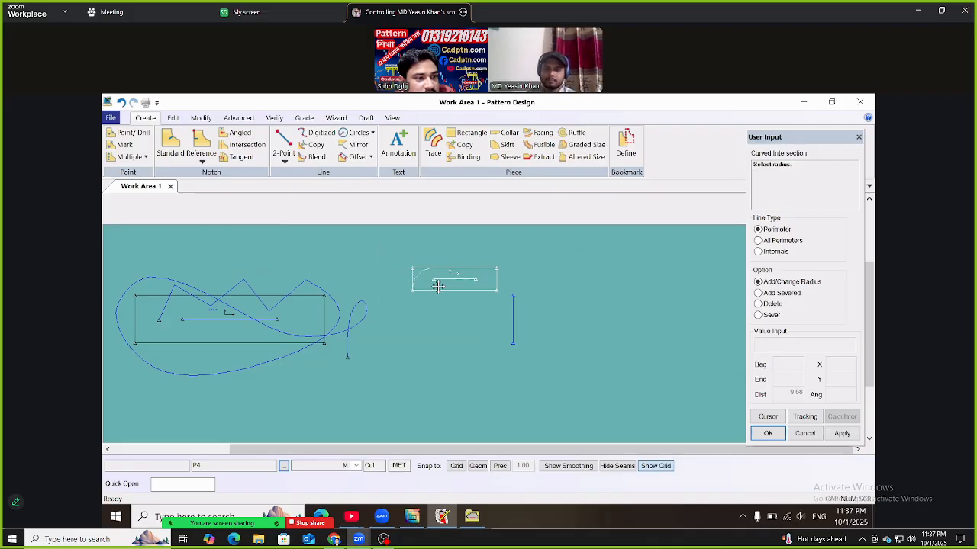
pyautogui.click(440, 319)
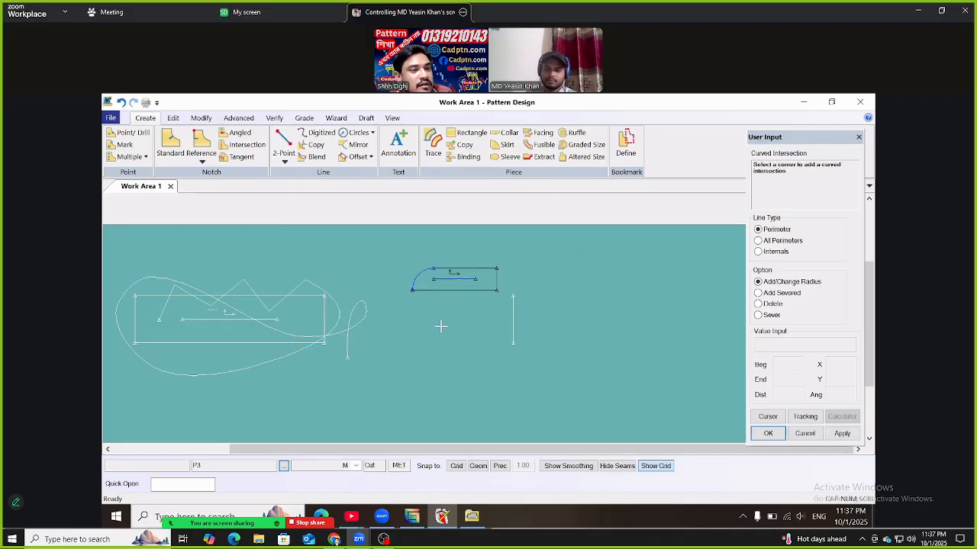
# Set the User Environment notation to Imperial with a precision of 2, save the table and close it
pyautogui.click(173, 119)
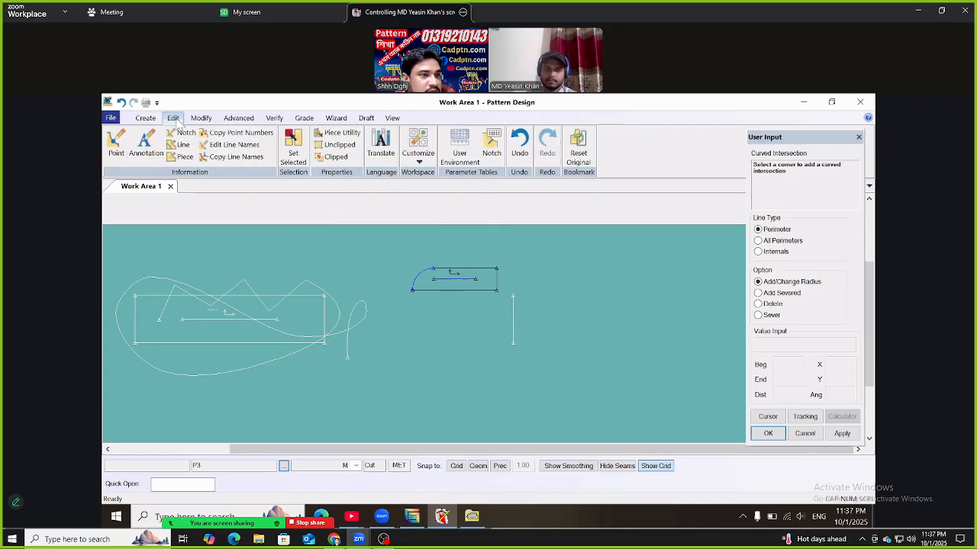
pyautogui.click(475, 145)
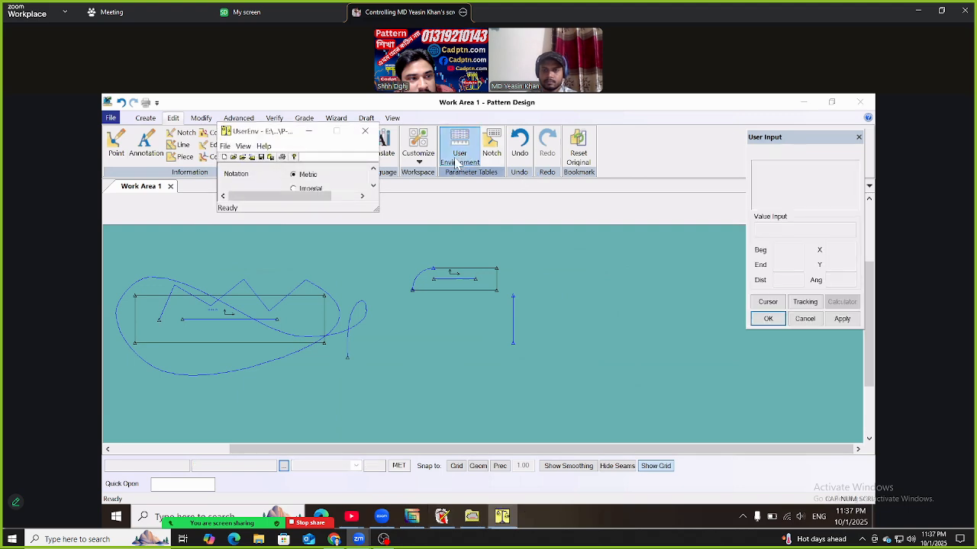
pyautogui.moveTo(298, 242); pyautogui.dragTo(299, 263)
pyautogui.click(297, 195)
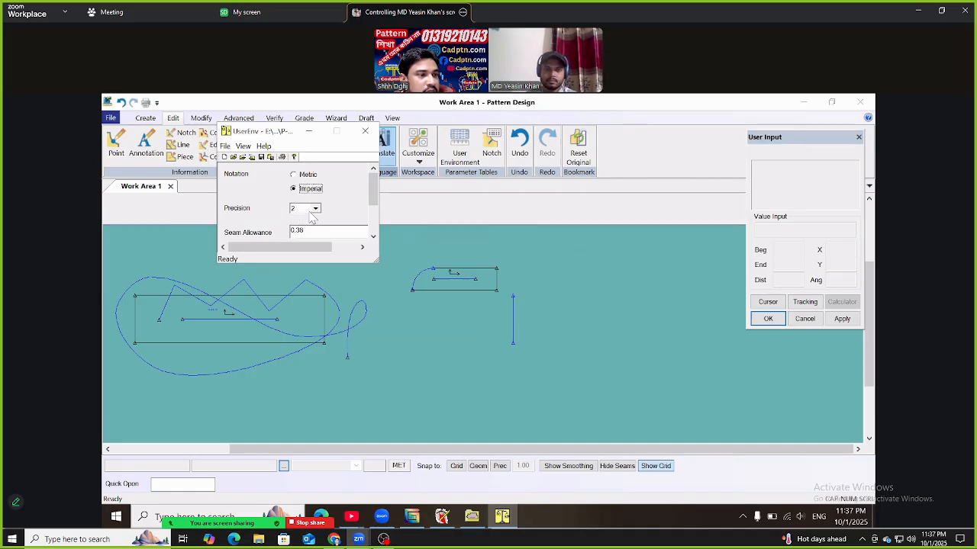
pyautogui.click(315, 209)
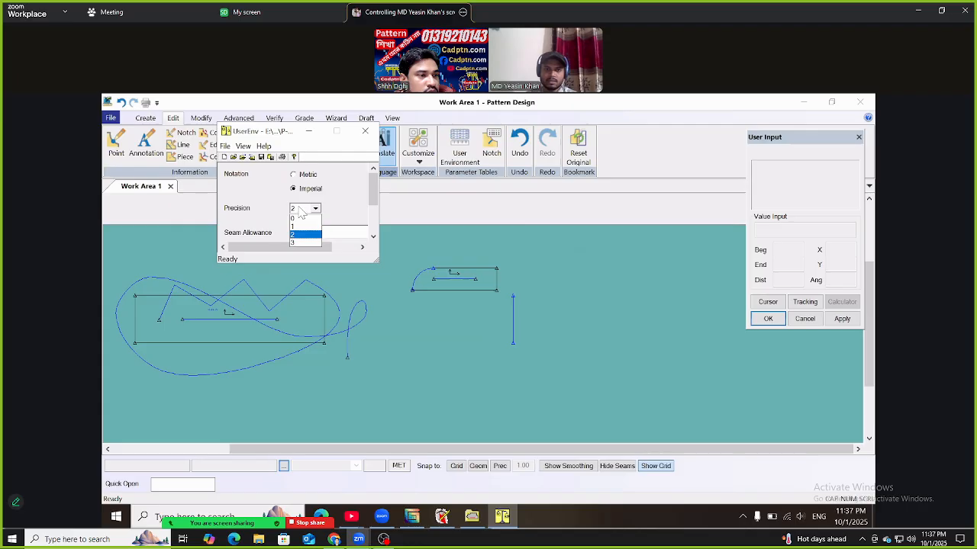
pyautogui.click(258, 207)
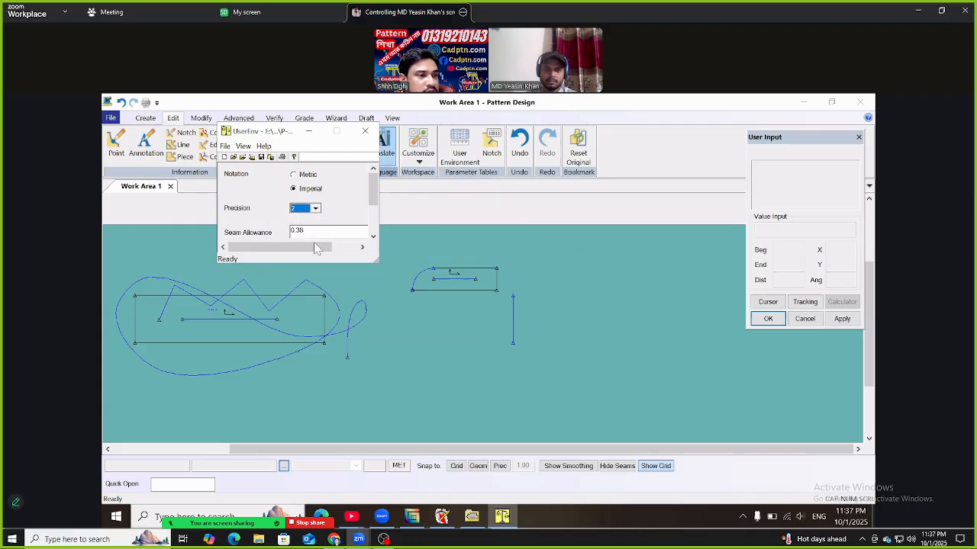
pyautogui.click(305, 174)
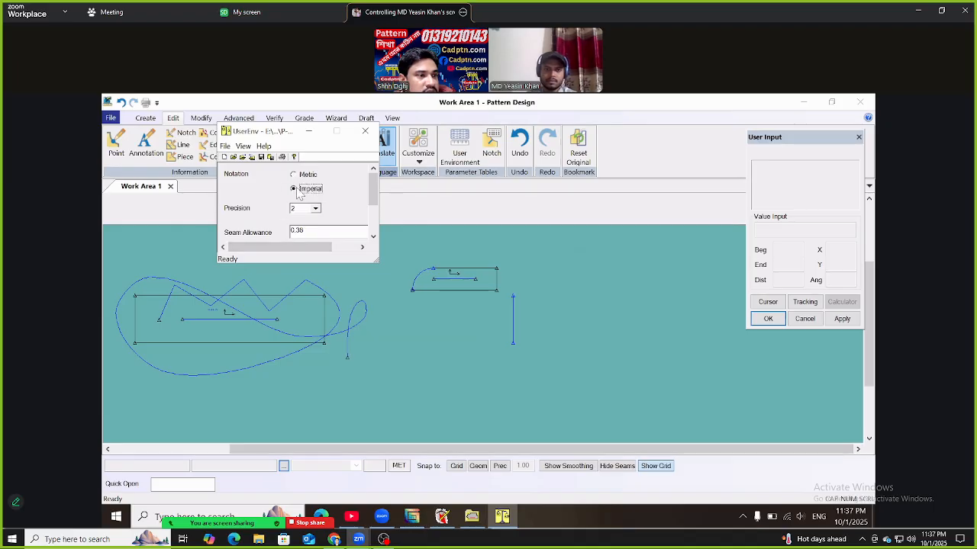
pyautogui.click(269, 157)
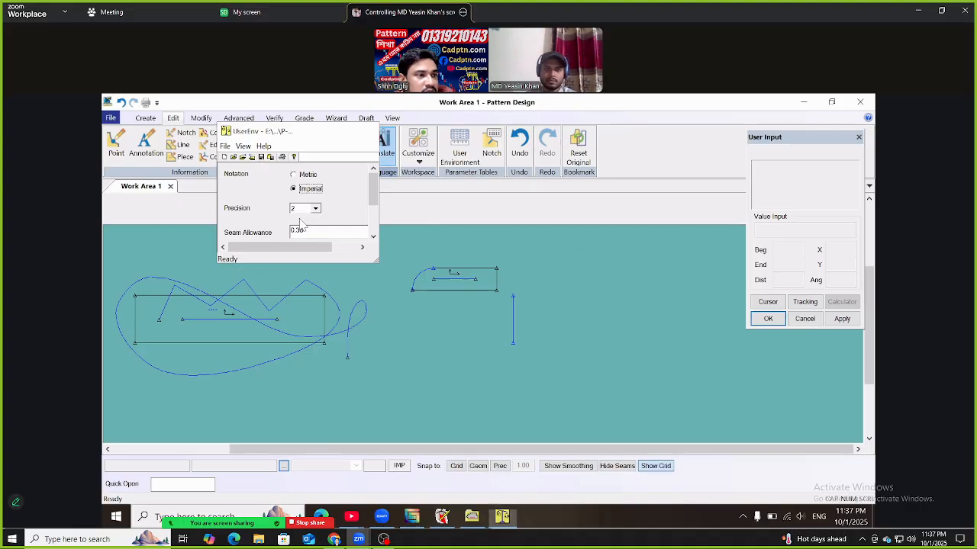
pyautogui.click(366, 133)
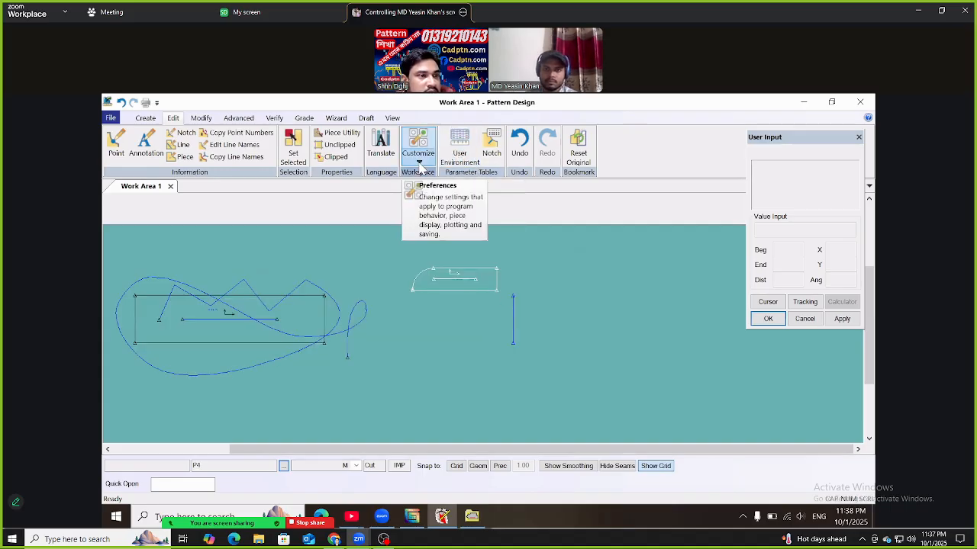
# Try to trace all perimeter lines of the rounded-corner piece, including the curved corner, into a new piece, then cancel the Trace command
pyautogui.click(145, 118)
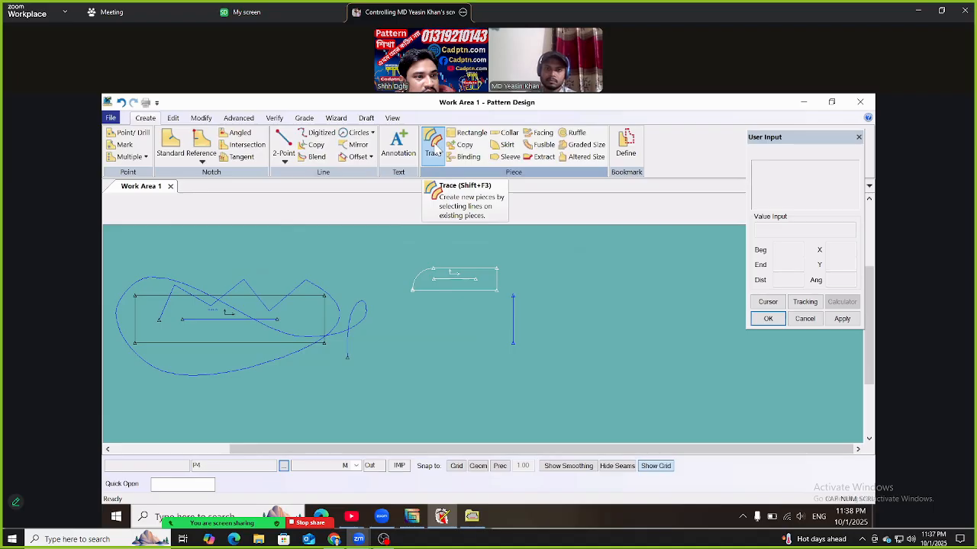
pyautogui.click(432, 143)
pyautogui.click(468, 269)
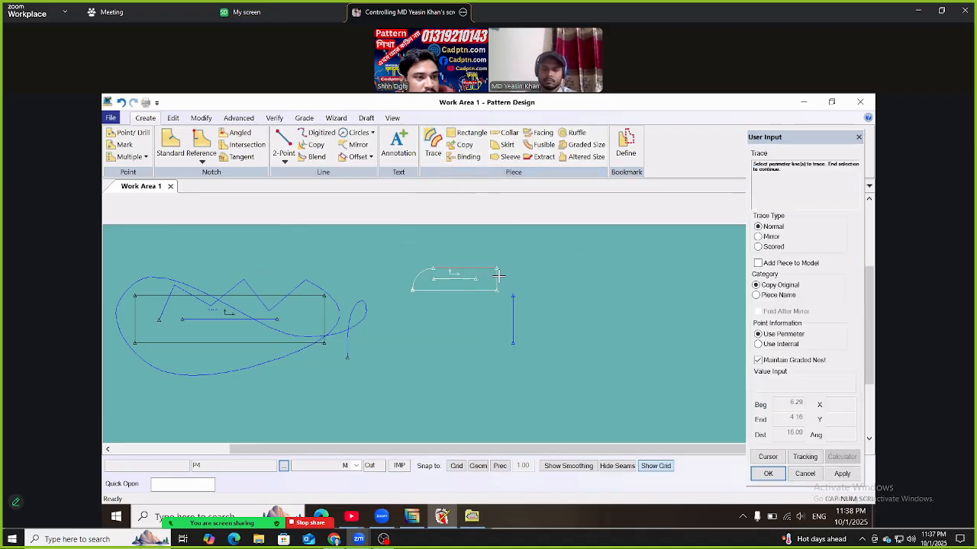
pyautogui.click(497, 276)
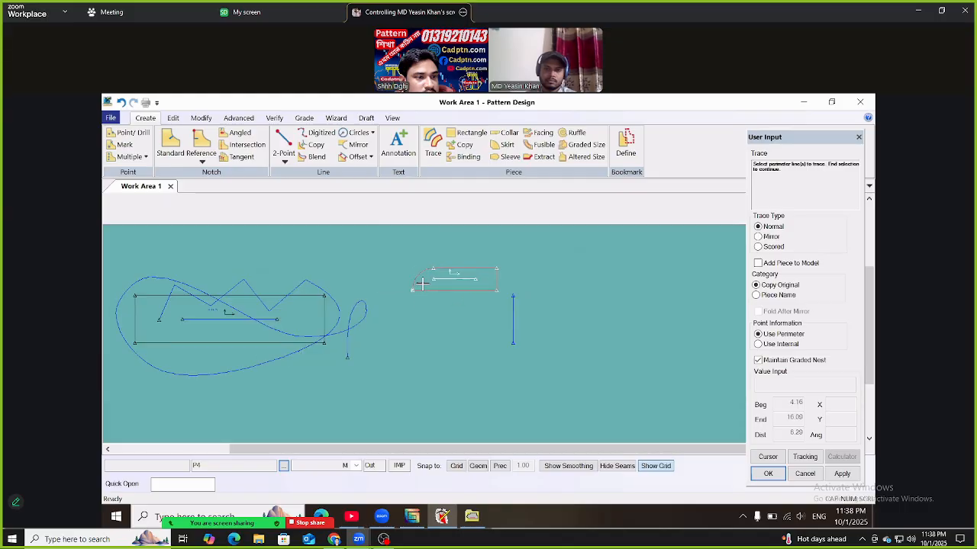
pyautogui.rightClick(546, 239)
pyautogui.click(546, 243)
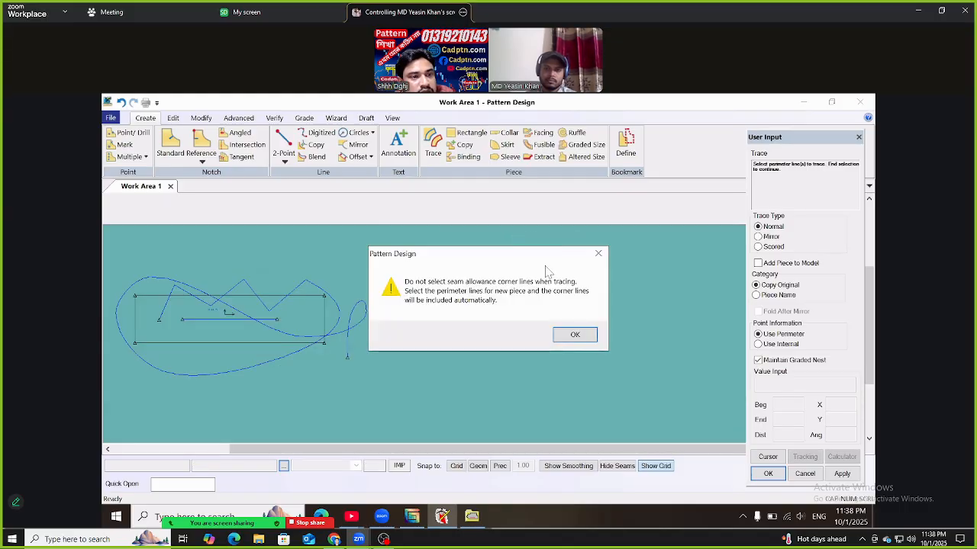
pyautogui.click(574, 336)
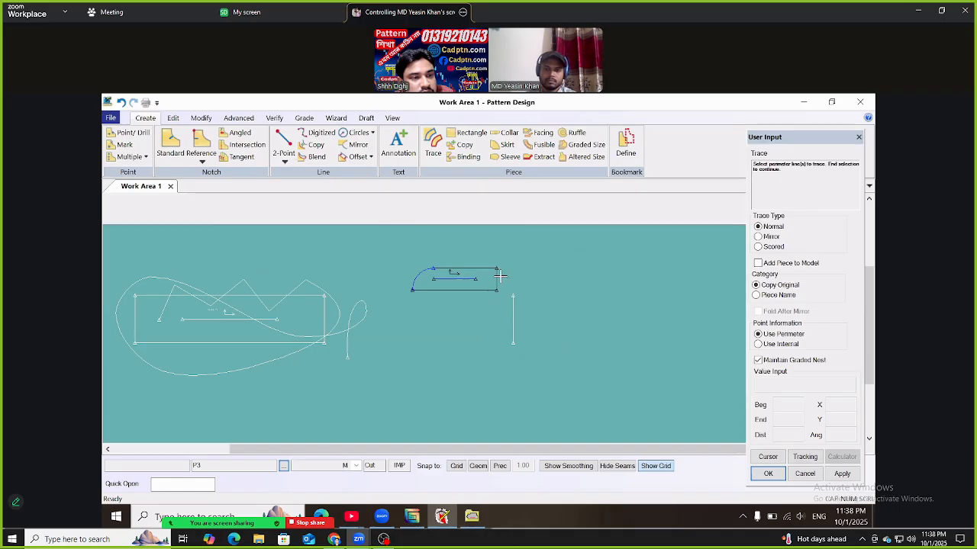
pyautogui.rightClick(524, 260)
pyautogui.click(519, 256)
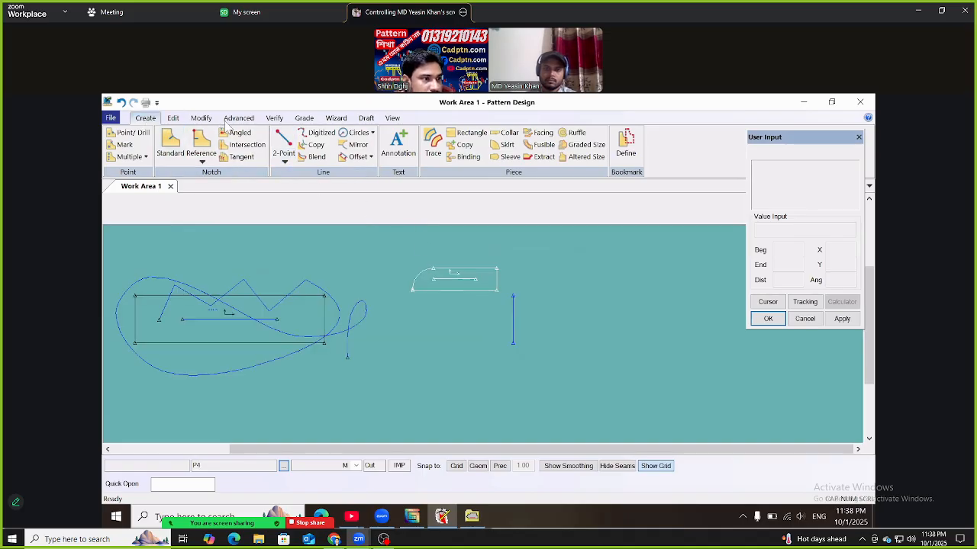
# Retry the normal trace of the rounded-corner piece's complete outline from a close-up view, and cancel the command
pyautogui.click(392, 119)
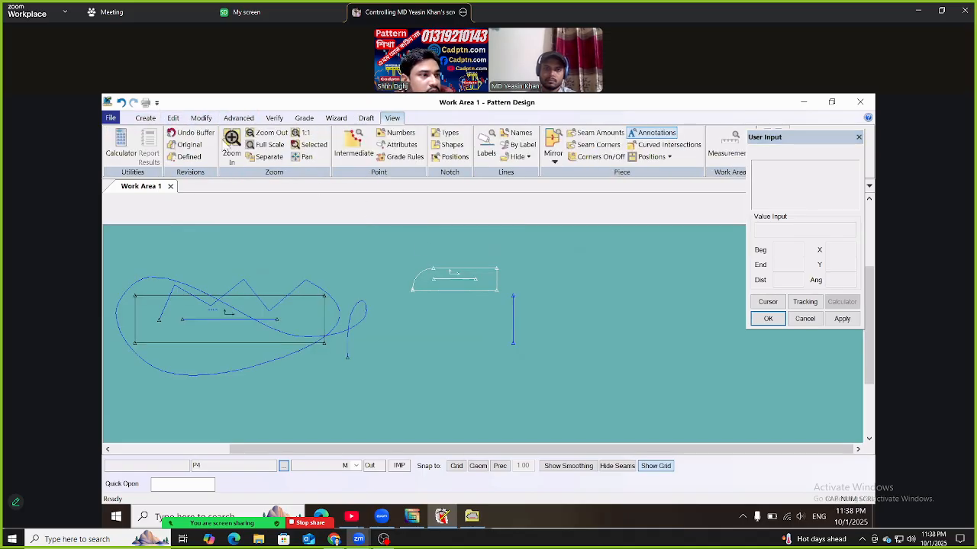
pyautogui.click(231, 144)
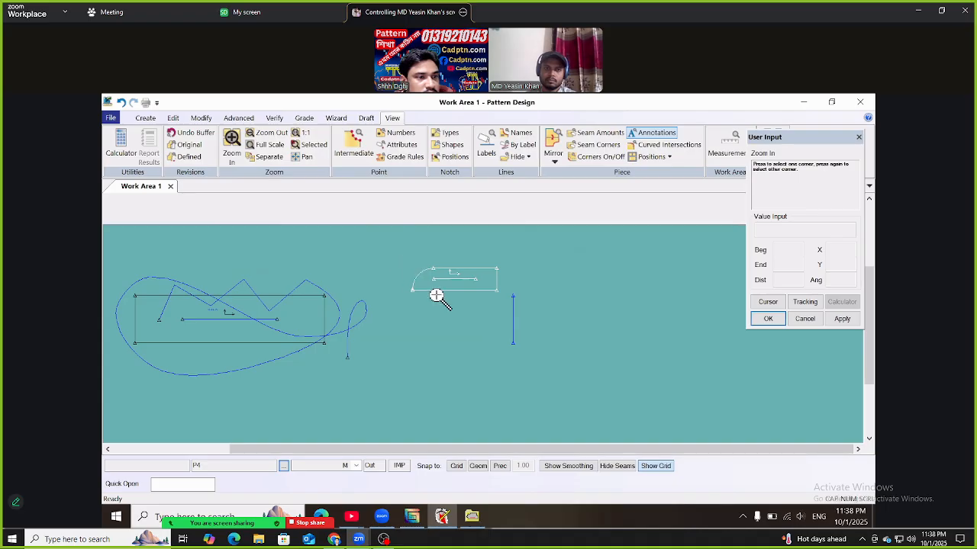
pyautogui.click(532, 309)
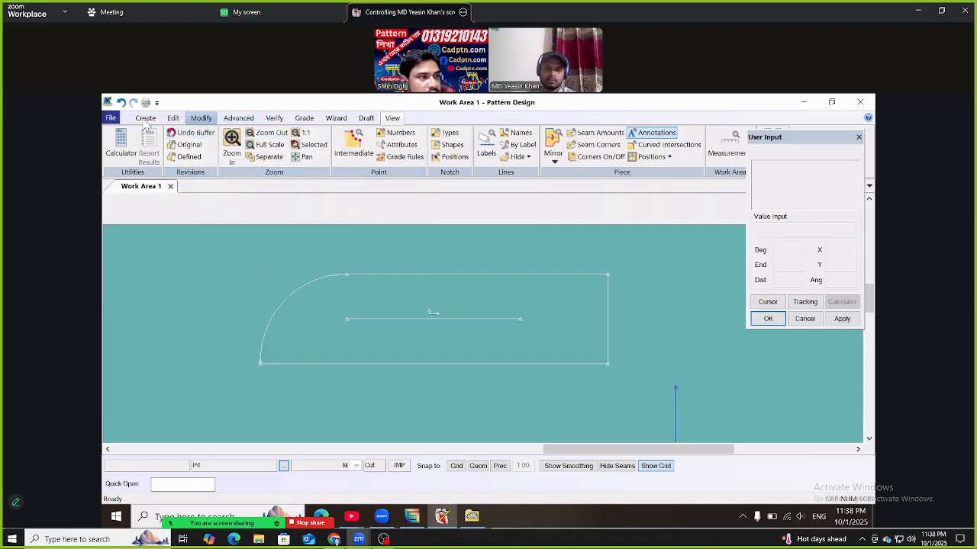
pyautogui.click(145, 118)
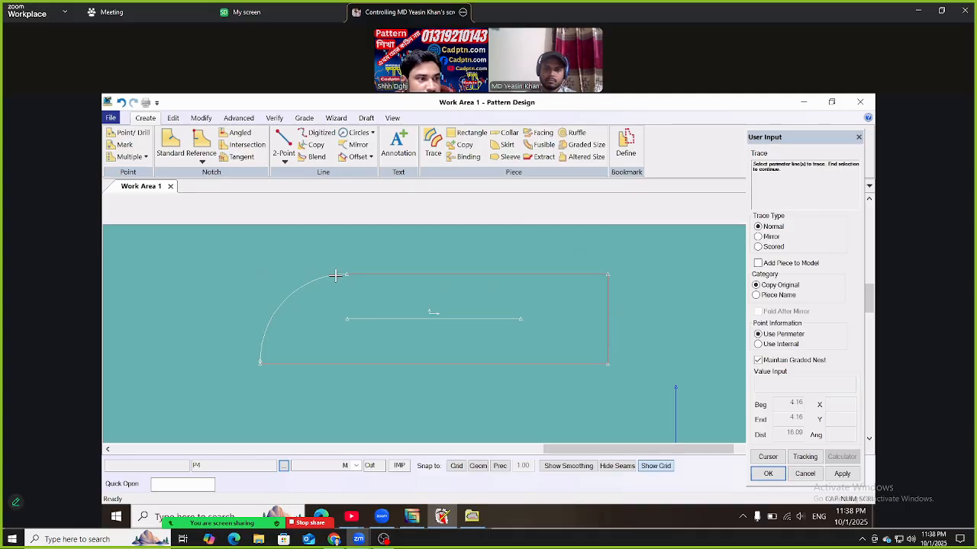
pyautogui.rightClick(481, 251)
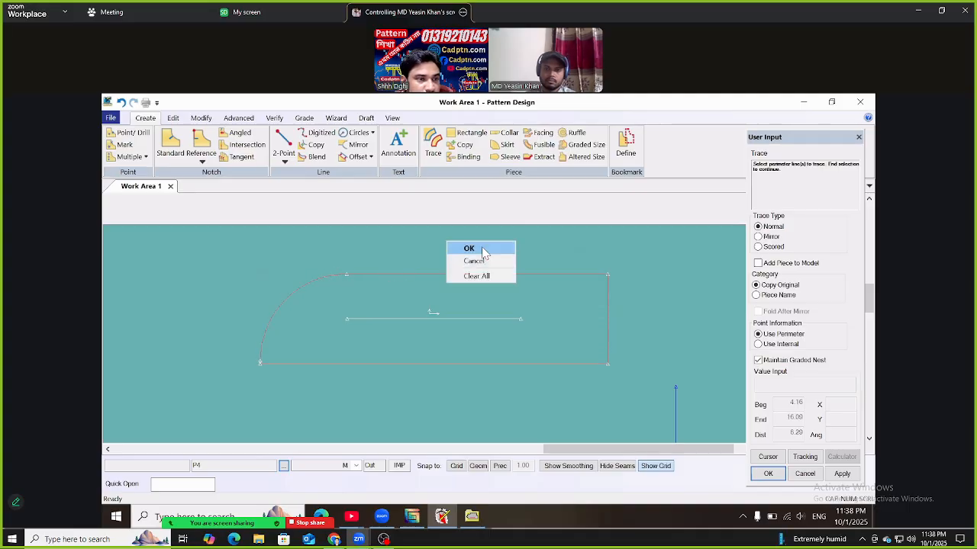
pyautogui.click(468, 249)
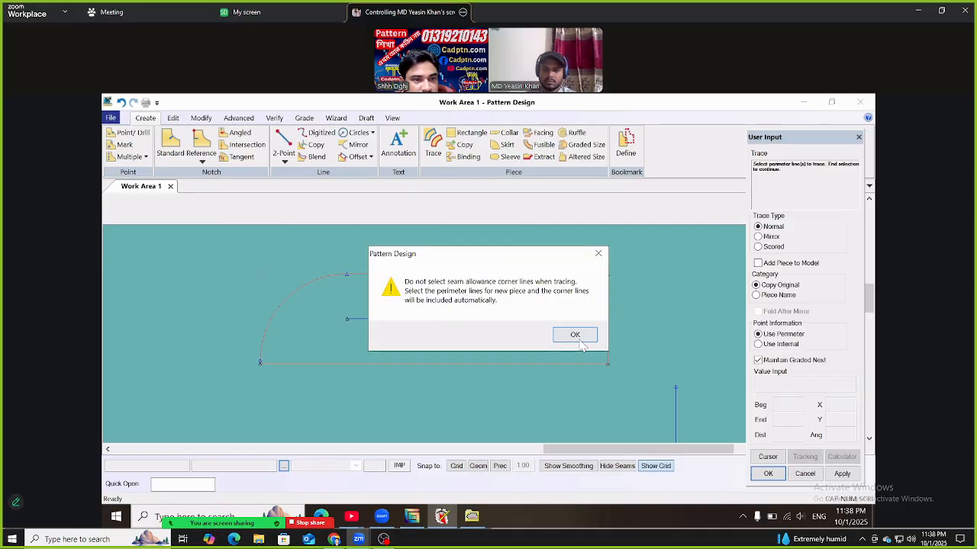
pyautogui.click(578, 336)
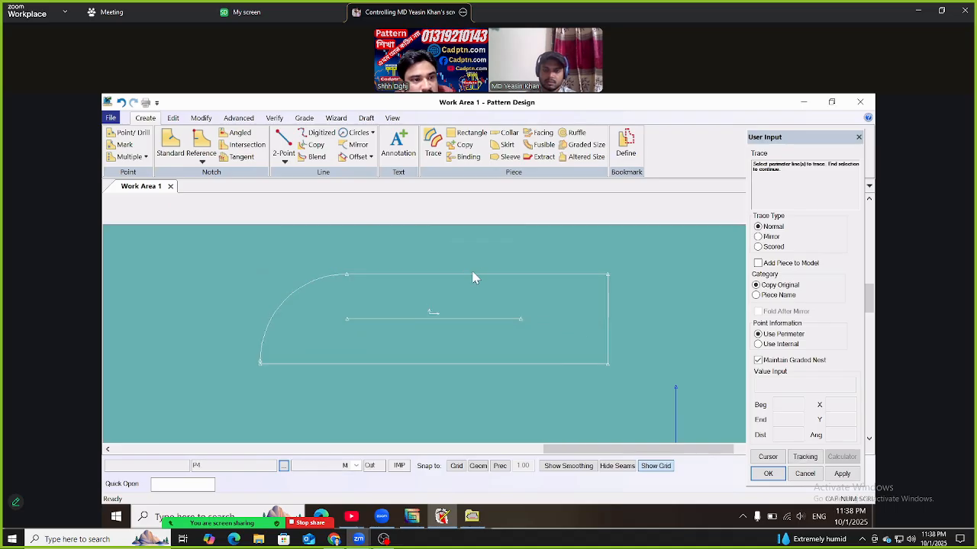
pyautogui.rightClick(473, 279)
pyautogui.click(460, 273)
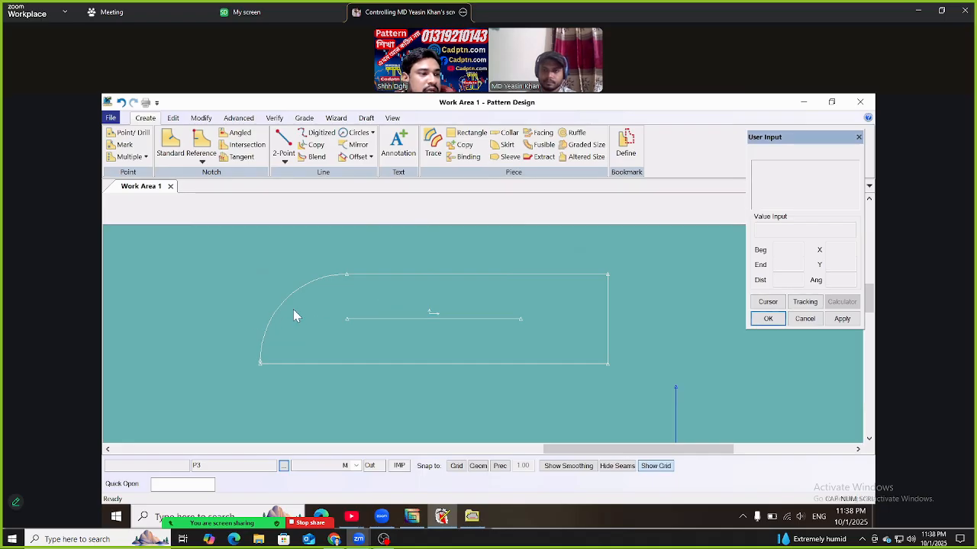
# Move the rounded-corner piece up and to the left, and draw a wide rectangle piece to its lower right, accepting the default piece name
pyautogui.moveTo(462, 337)
pyautogui.mouseDown()
pyautogui.moveTo(366, 273)
pyautogui.moveTo(191, 231)
pyautogui.mouseUp()
pyautogui.click(475, 135)
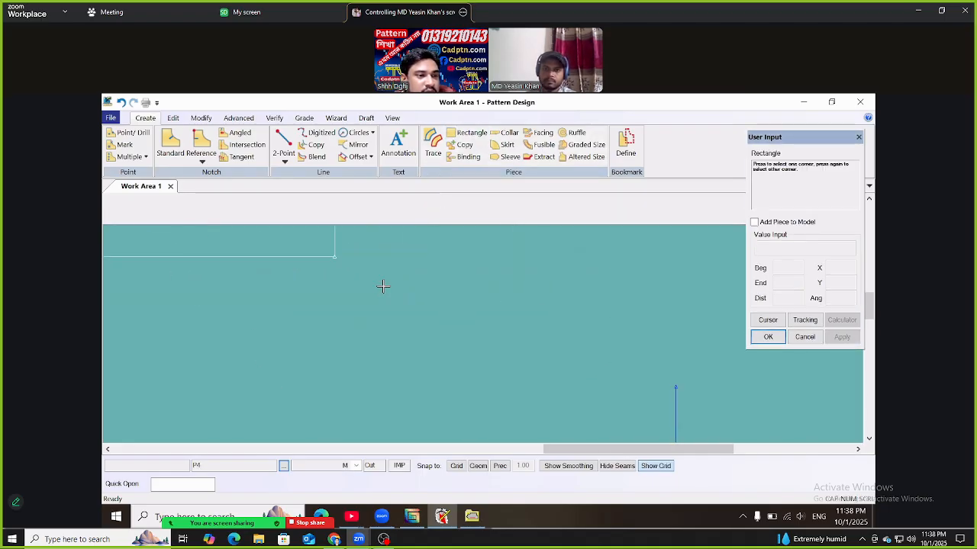
pyautogui.click(382, 286)
pyautogui.click(660, 337)
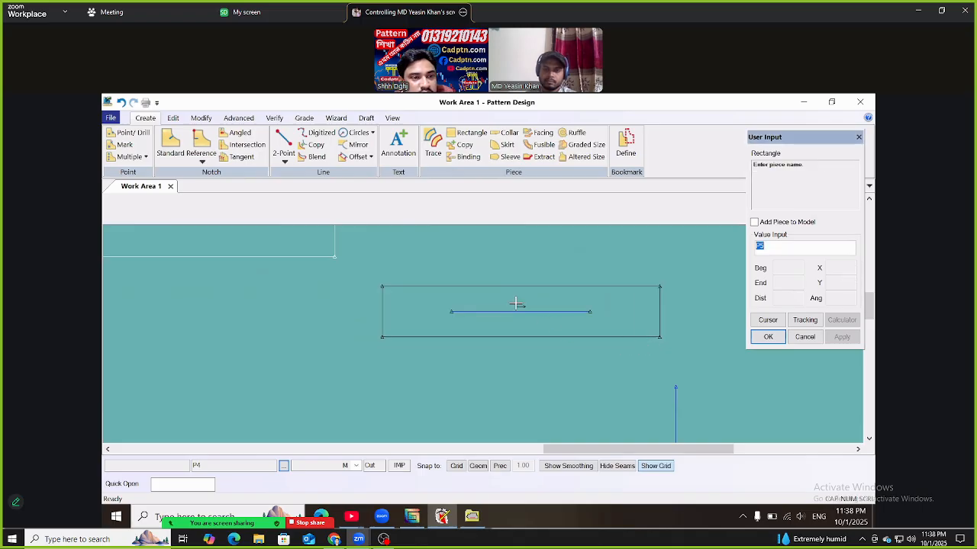
pyautogui.rightClick(490, 276)
pyautogui.click(489, 275)
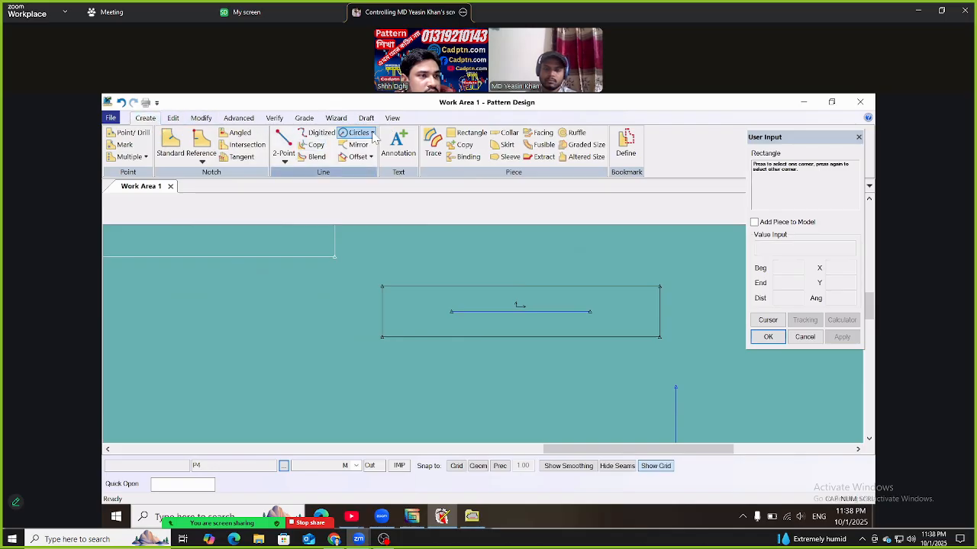
pyautogui.click(360, 132)
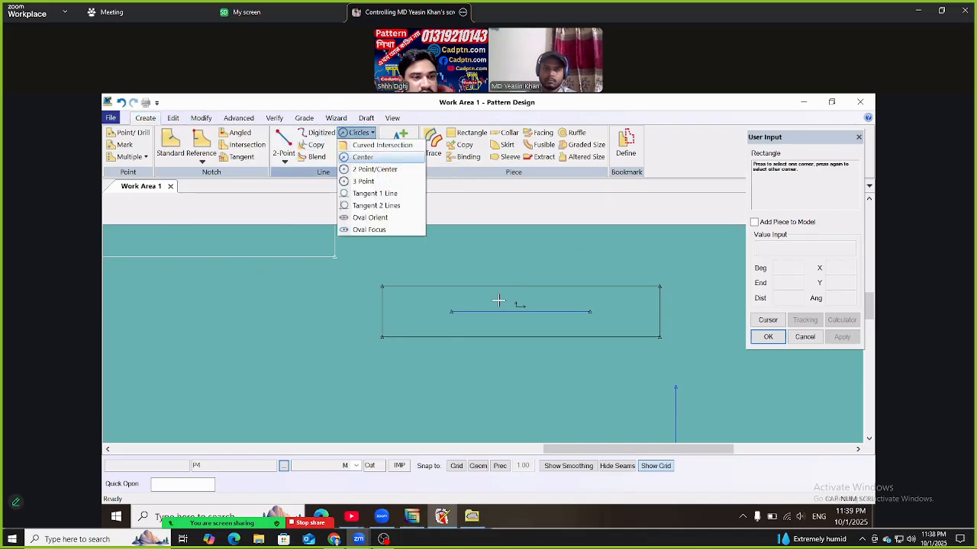
pyautogui.rightClick(530, 244)
pyautogui.click(527, 244)
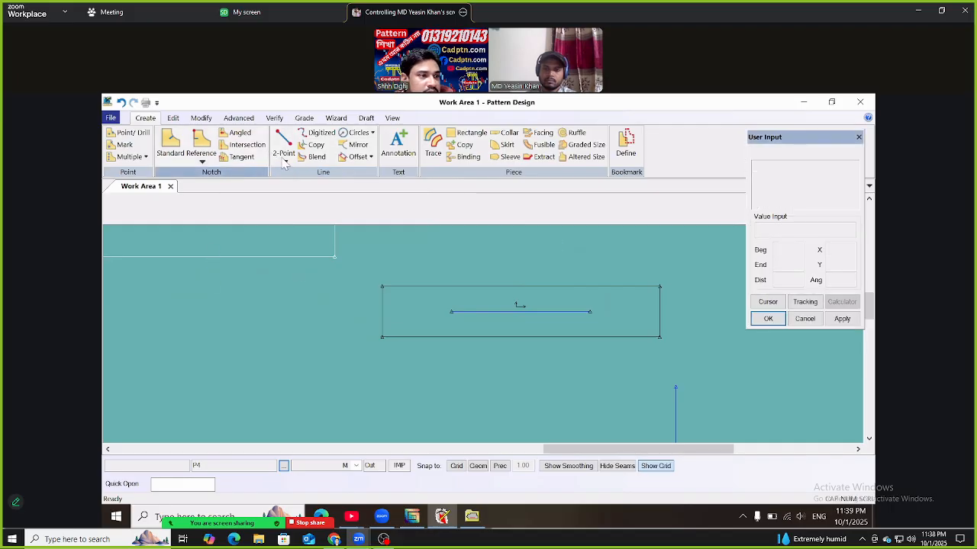
# Draw a 2-Point curve across the wide rectangle's upper-left corner, from its lower-left corner to a point on the top edge
pyautogui.click(287, 163)
pyautogui.click(305, 186)
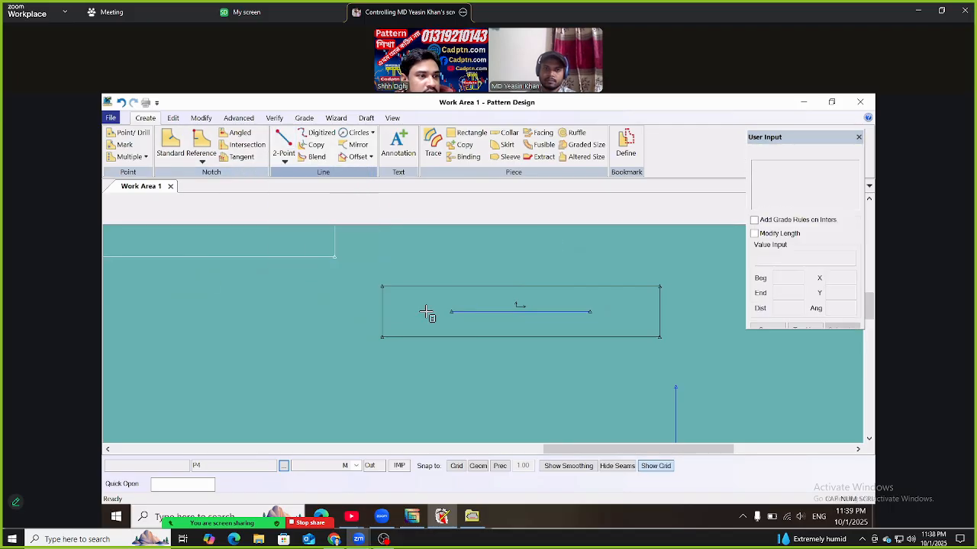
pyautogui.click(382, 336)
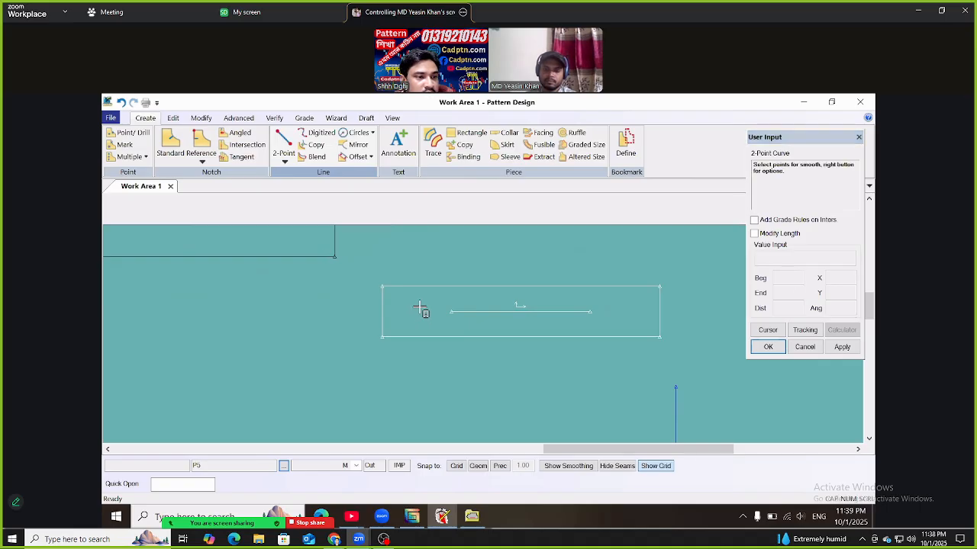
pyautogui.click(453, 288)
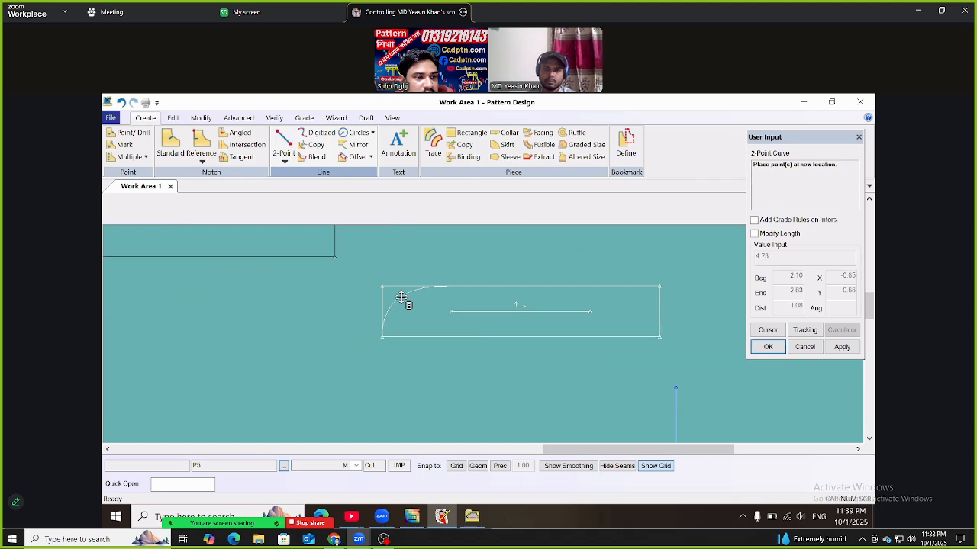
pyautogui.click(401, 297)
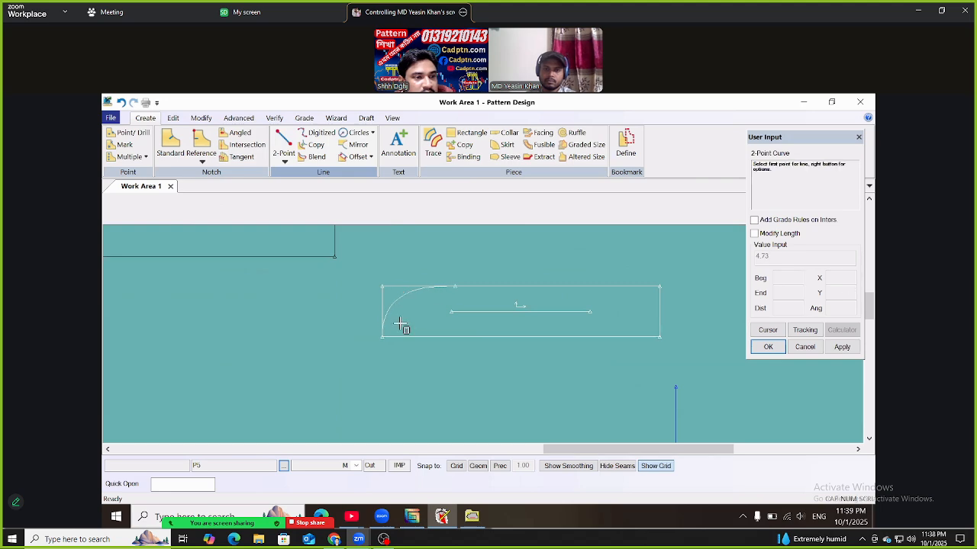
pyautogui.rightClick(444, 254)
pyautogui.click(404, 204)
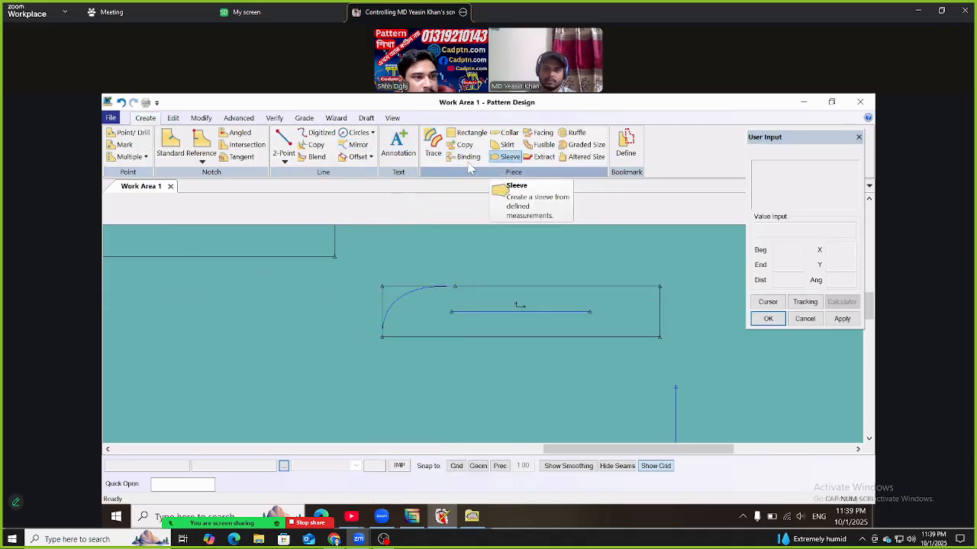
# Select the corner curve and the rectangle's top, right and bottom edges as the perimeter of a normal trace
pyautogui.click(433, 149)
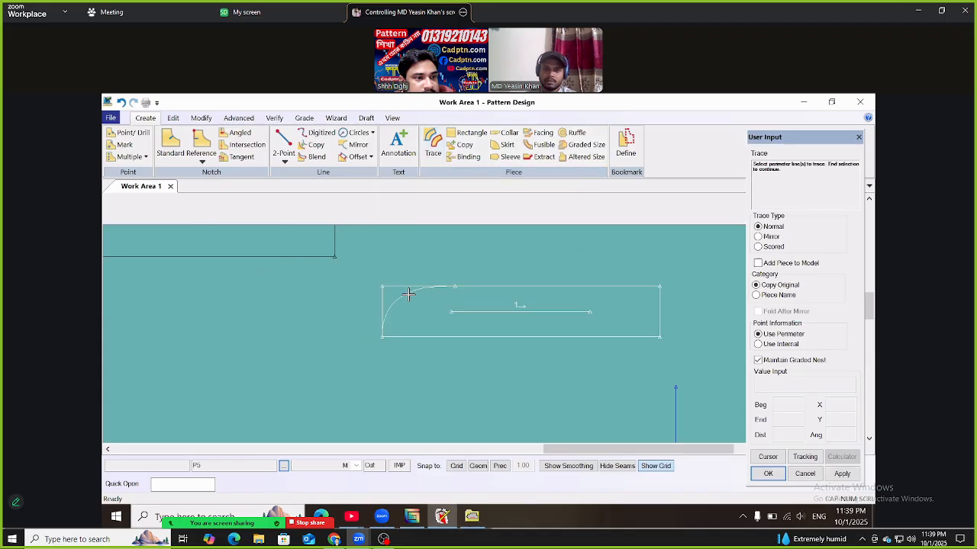
pyautogui.click(409, 295)
pyautogui.click(661, 320)
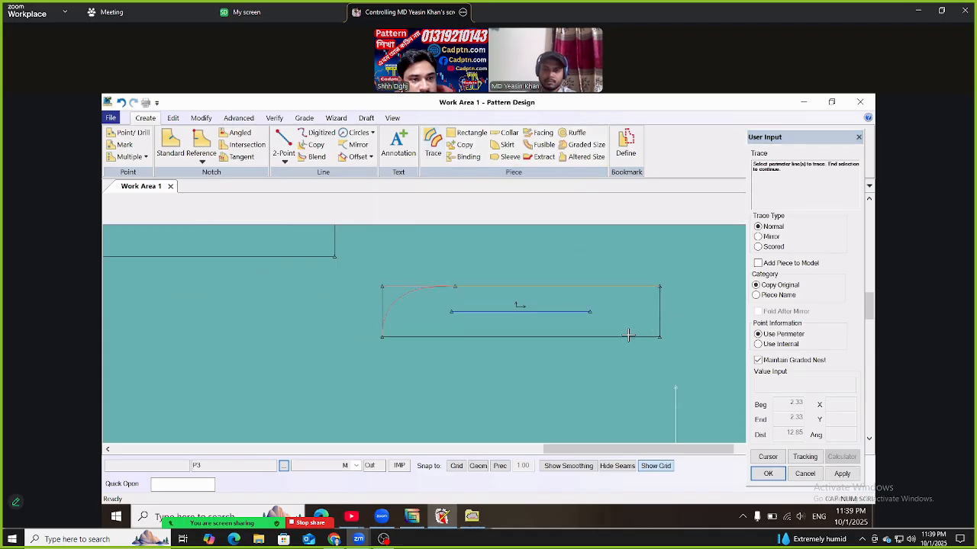
pyautogui.click(660, 320)
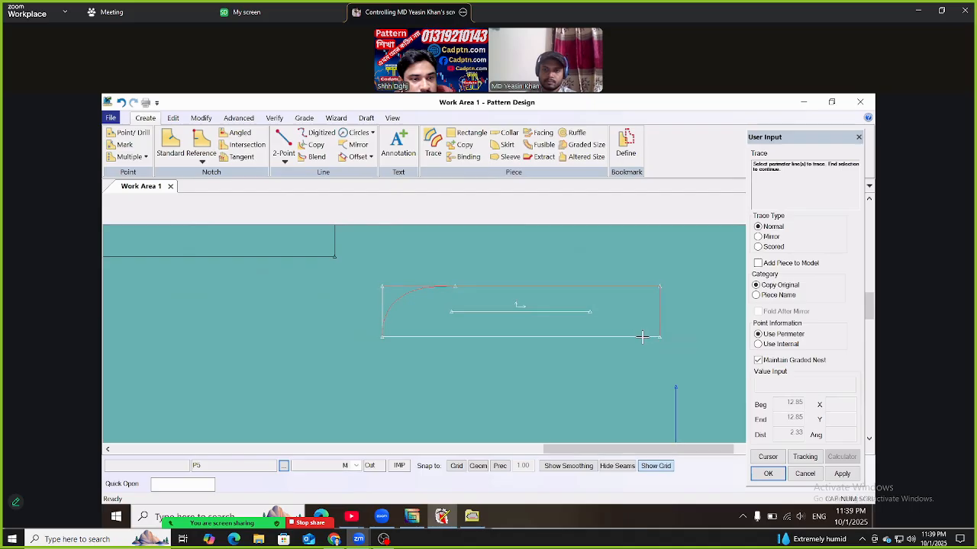
pyautogui.click(545, 338)
pyautogui.rightClick(534, 261)
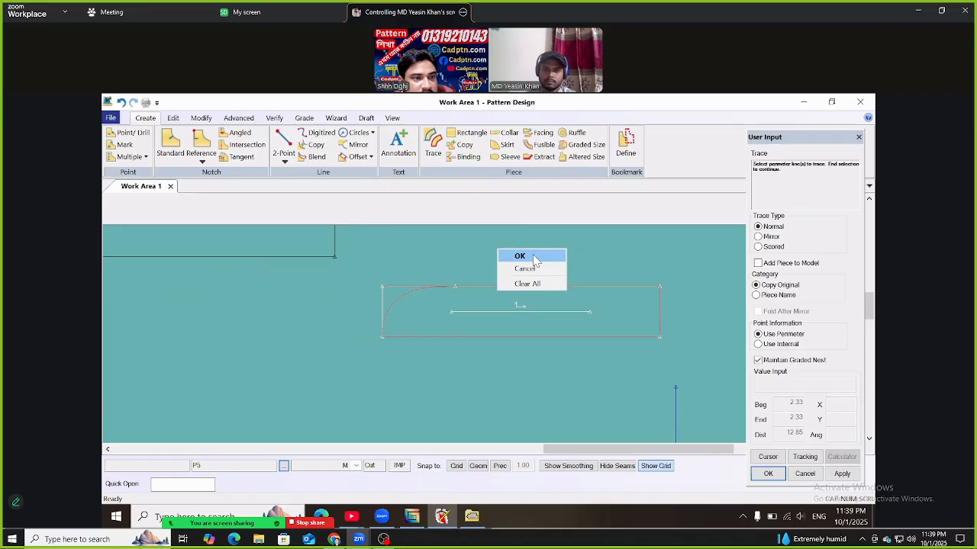
pyautogui.click(533, 258)
# Finish the trace without adding internal lines, placing the new piece to the lower left of the original with the default name
pyautogui.rightClick(531, 253)
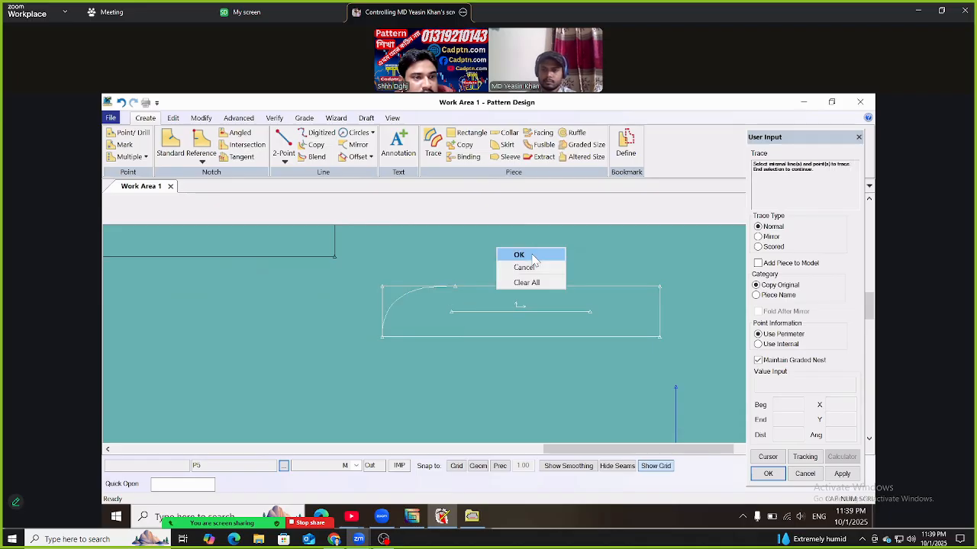
pyautogui.click(525, 254)
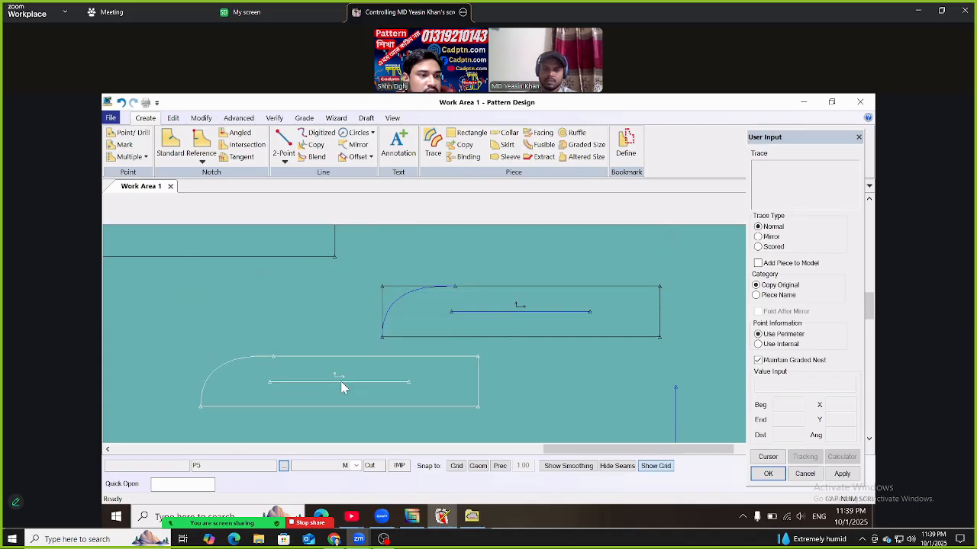
pyautogui.click(340, 385)
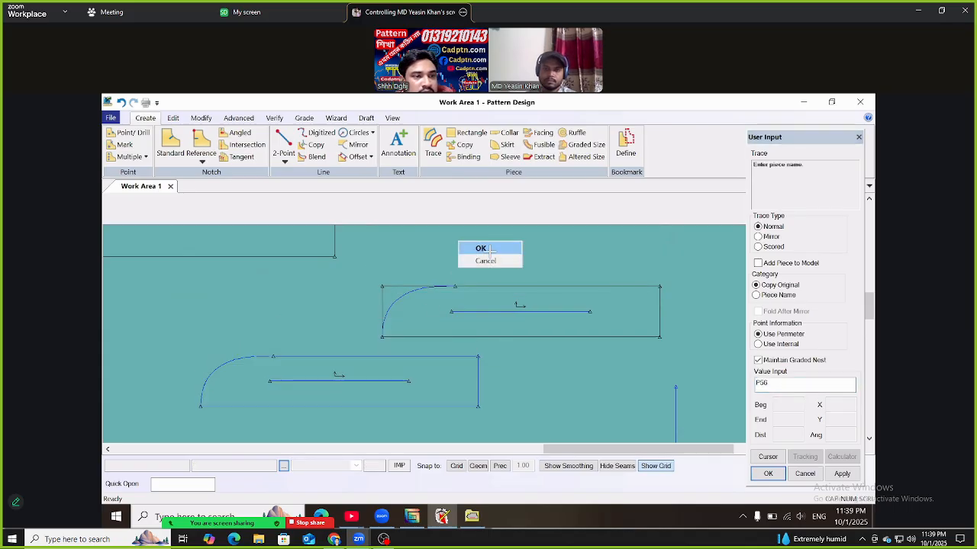
pyautogui.click(489, 250)
pyautogui.rightClick(497, 244)
pyautogui.click(497, 245)
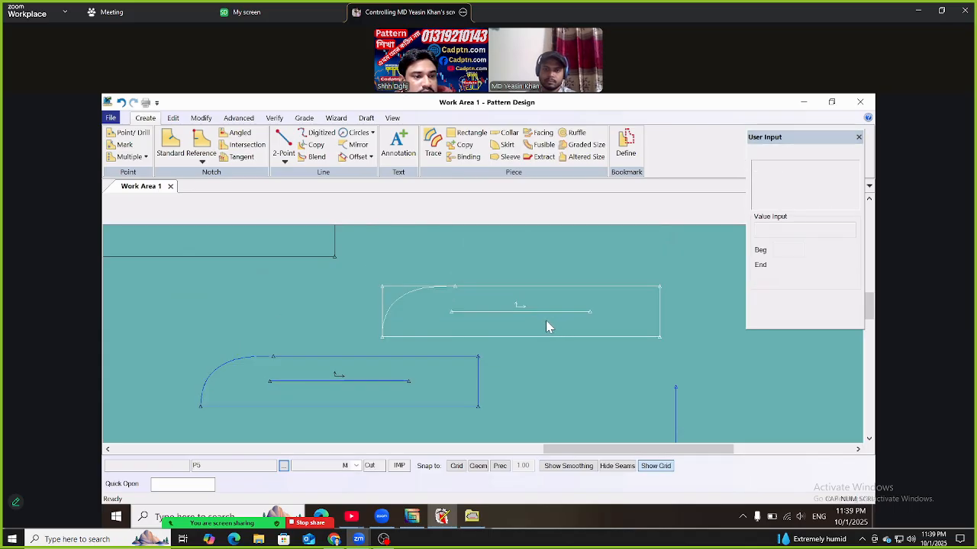
# Move the original rectangle piece up and to the left, and shift the traced curved-corner piece to the right
pyautogui.click(481, 305)
pyautogui.click(169, 266)
pyautogui.click(446, 383)
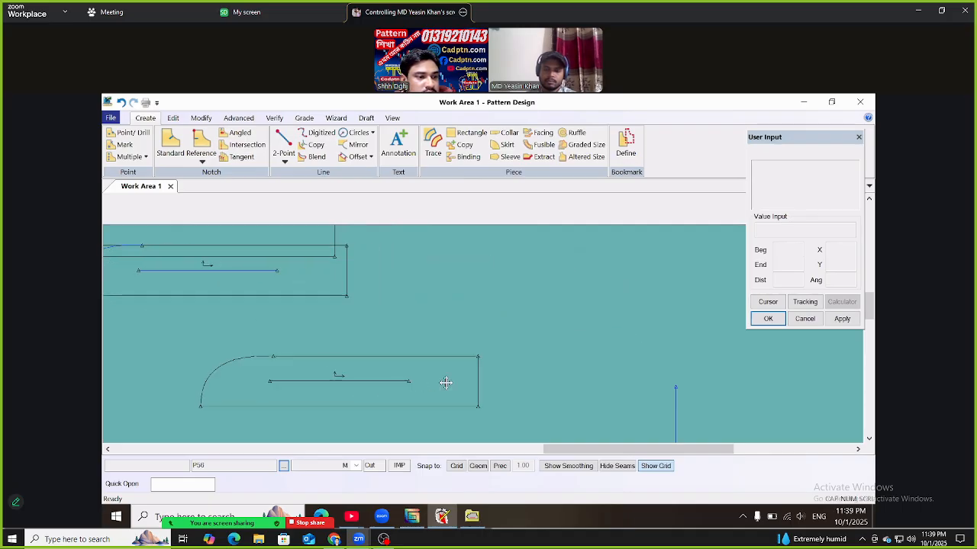
pyautogui.click(514, 389)
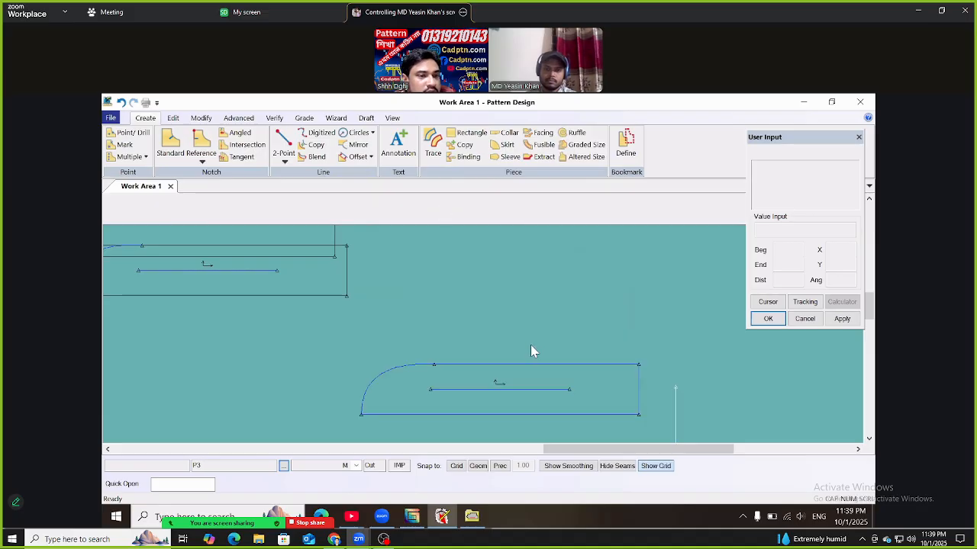
pyautogui.click(537, 395)
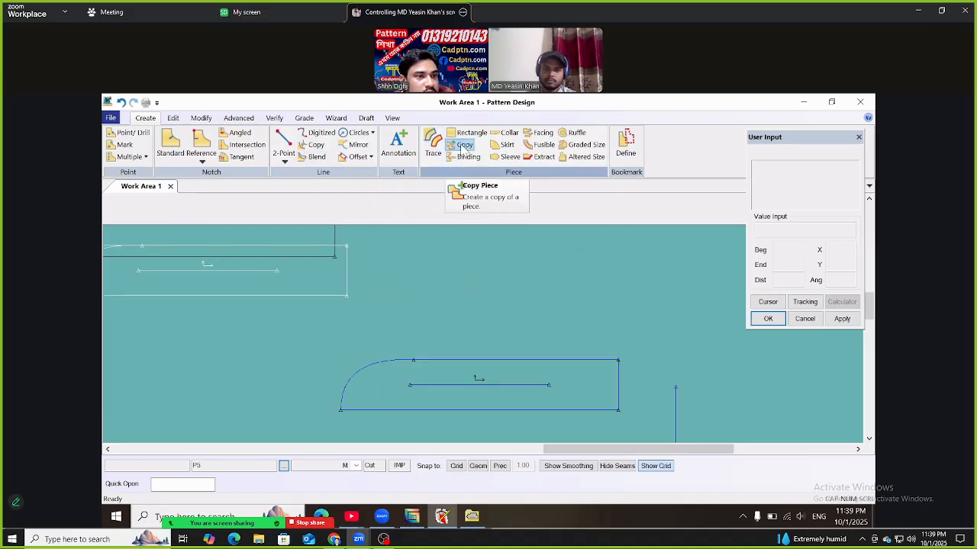
# Copy the traced curved-corner piece, placing the duplicate directly above it with the default piece name
pyautogui.click(463, 145)
pyautogui.click(527, 370)
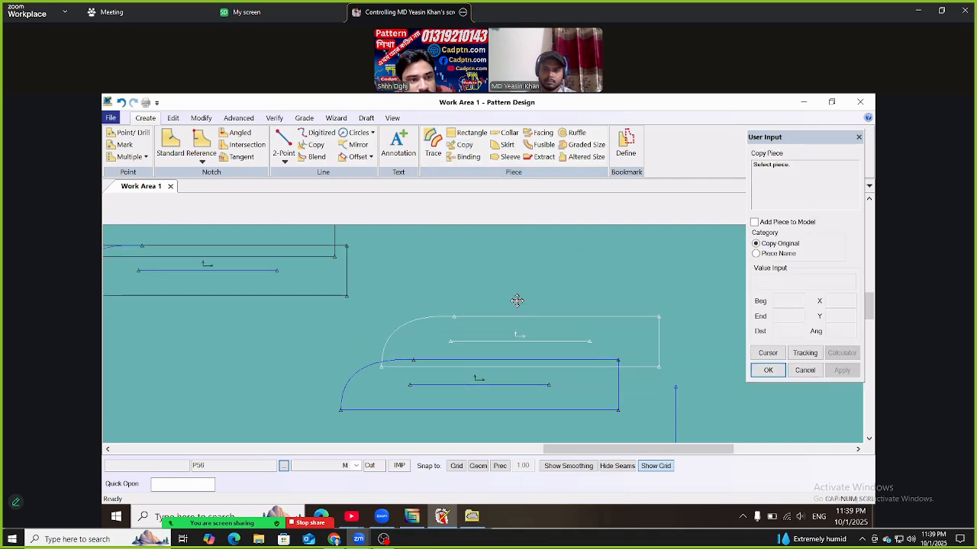
pyautogui.click(495, 273)
pyautogui.rightClick(494, 275)
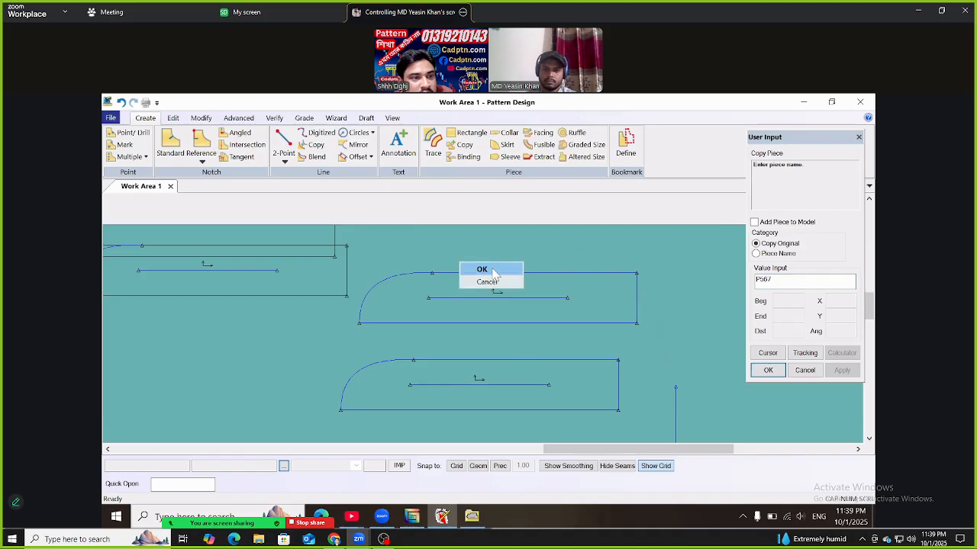
pyautogui.click(488, 271)
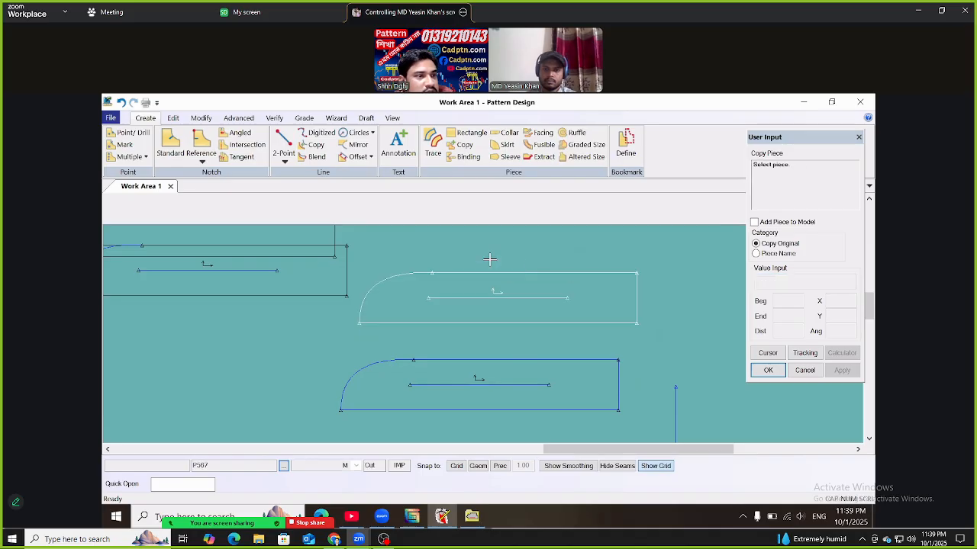
# Mirror the copied piece across its straight top edge without folding or notches, and move both curved-corner pieces apart
pyautogui.click(201, 118)
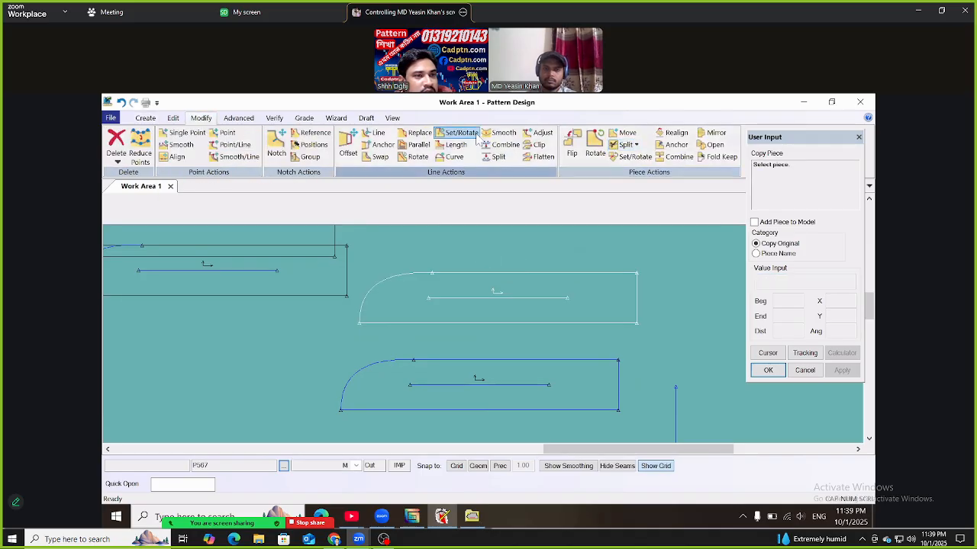
pyautogui.click(716, 133)
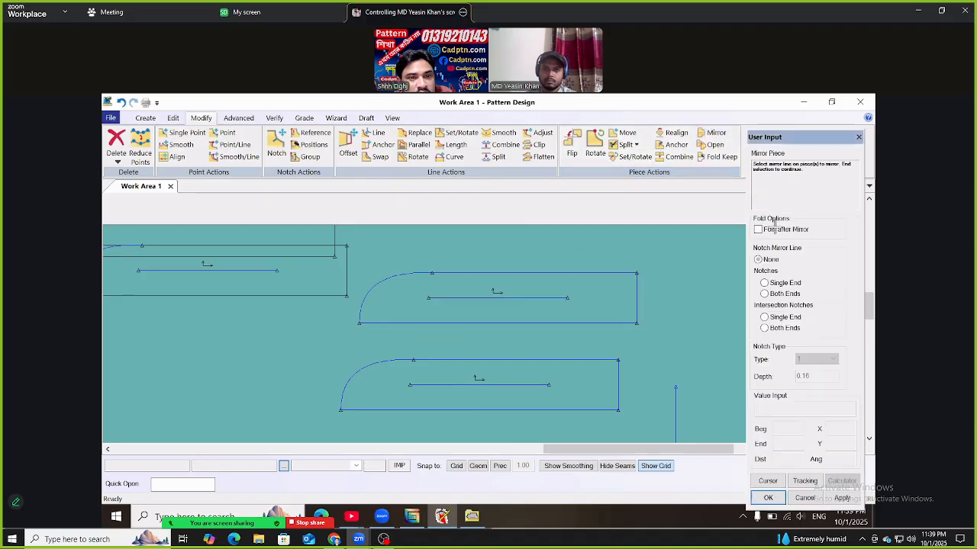
pyautogui.click(559, 274)
pyautogui.rightClick(587, 257)
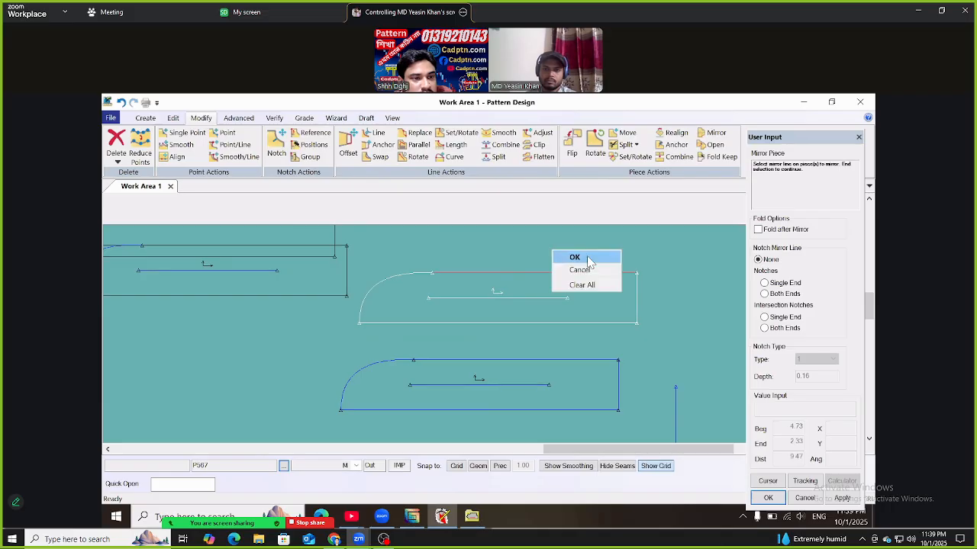
pyautogui.click(587, 260)
pyautogui.rightClick(586, 256)
pyautogui.click(588, 260)
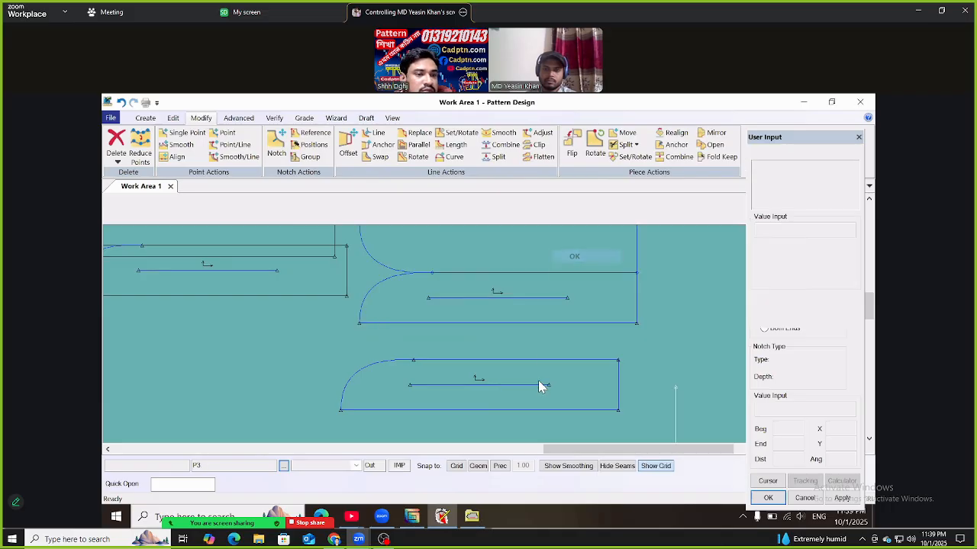
pyautogui.moveTo(538, 381); pyautogui.dragTo(185, 356)
pyautogui.moveTo(485, 306); pyautogui.dragTo(473, 374)
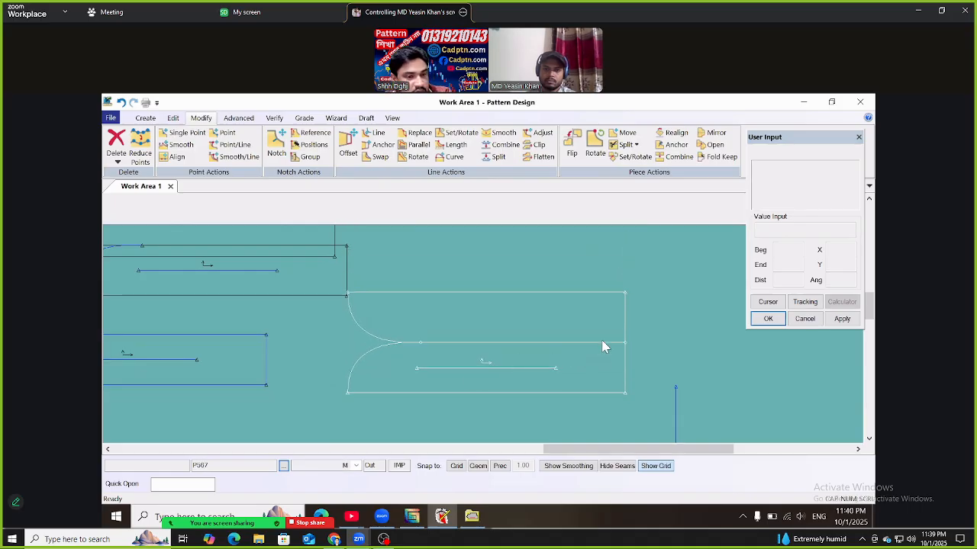
# Move the three points on the mirrored piece's right edge by X 0.50 and Y 0
pyautogui.press('m')
pyautogui.moveTo(633, 270); pyautogui.dragTo(606, 406)
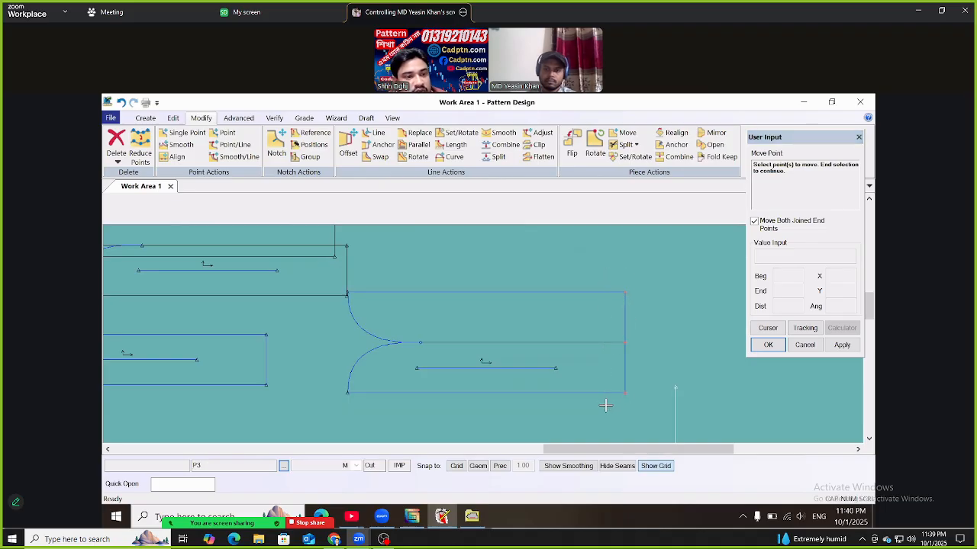
pyautogui.rightClick(629, 287)
pyautogui.click(629, 288)
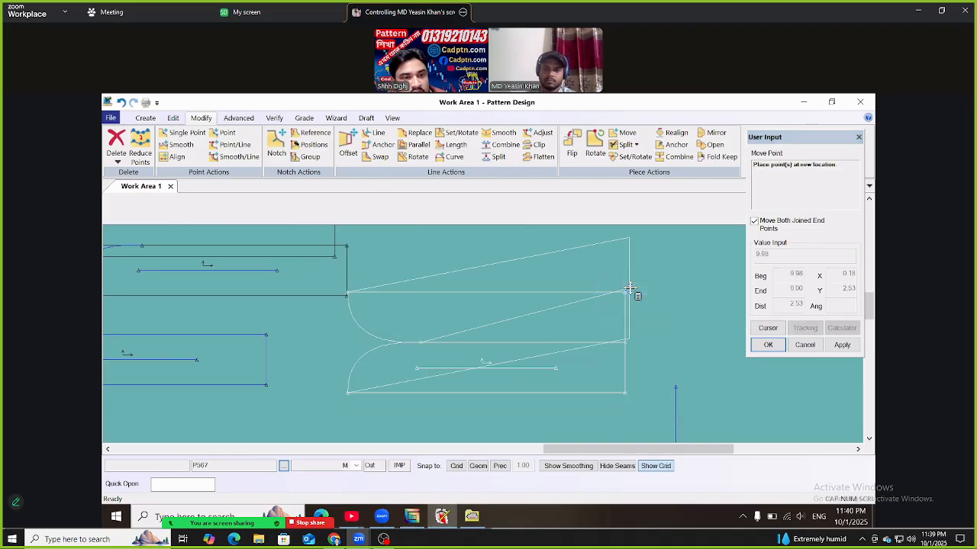
pyautogui.click(630, 288)
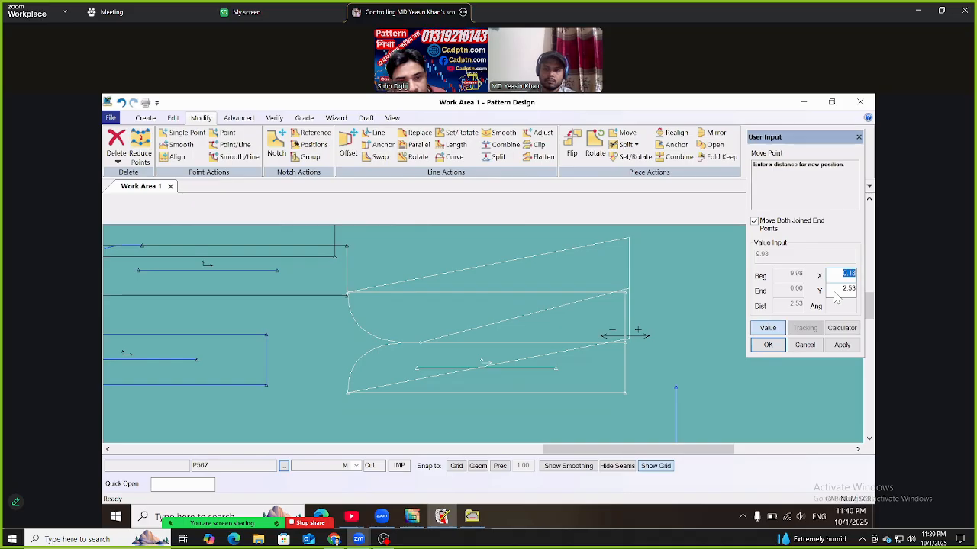
pyautogui.write('5')
pyautogui.press('Return')
pyautogui.write('0')
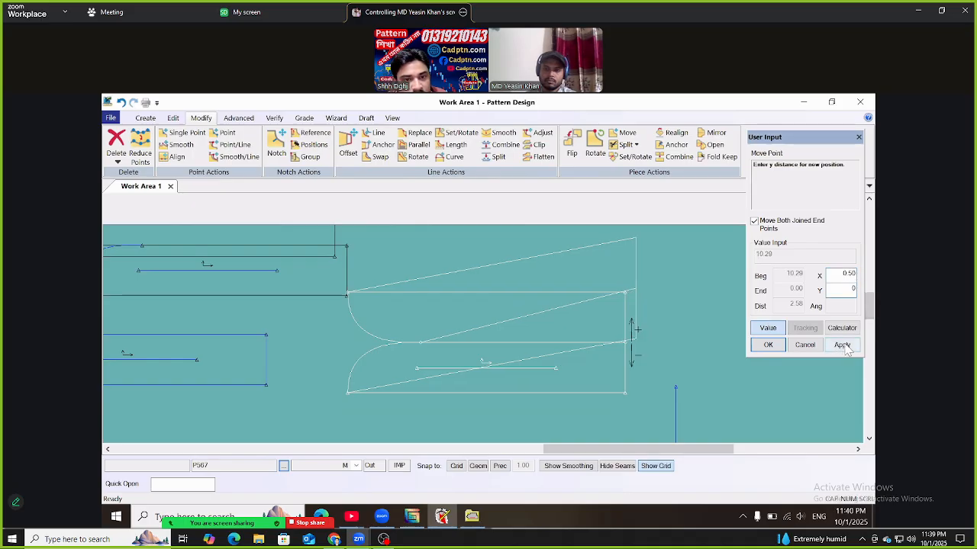
pyautogui.click(841, 345)
pyautogui.click(767, 345)
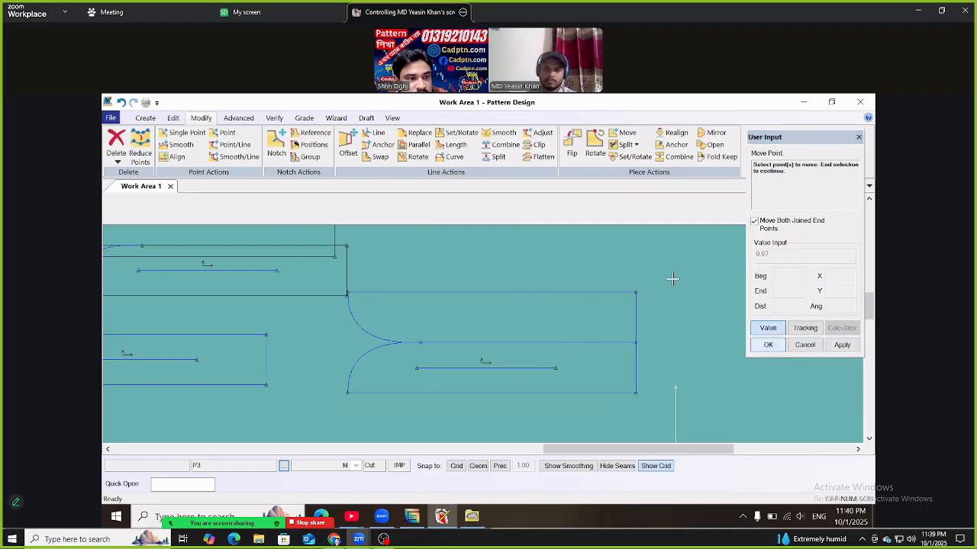
# Move both end points of the mirrored piece's top edge by X 0 and Y 0.375
pyautogui.moveTo(672, 281); pyautogui.dragTo(364, 294)
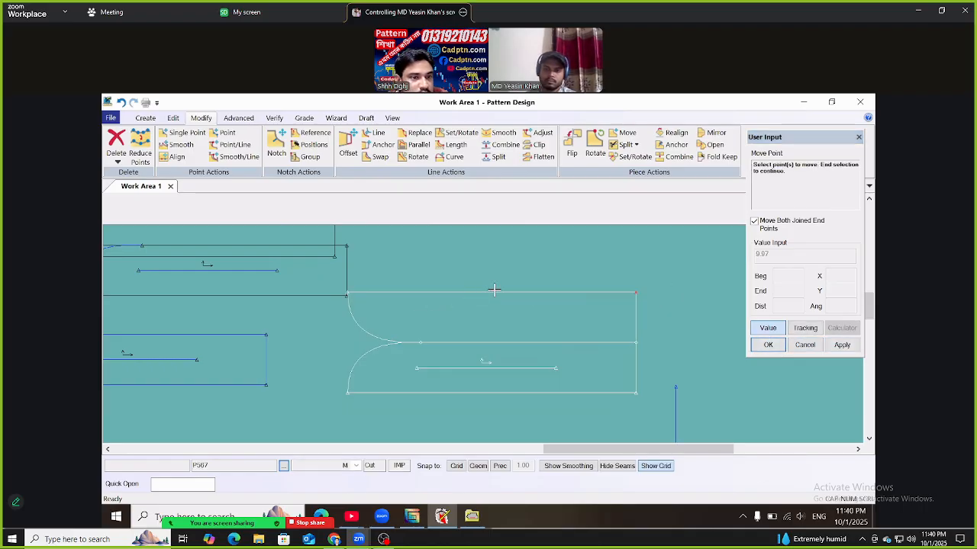
pyautogui.rightClick(512, 255)
pyautogui.click(512, 253)
pyautogui.press('Return')
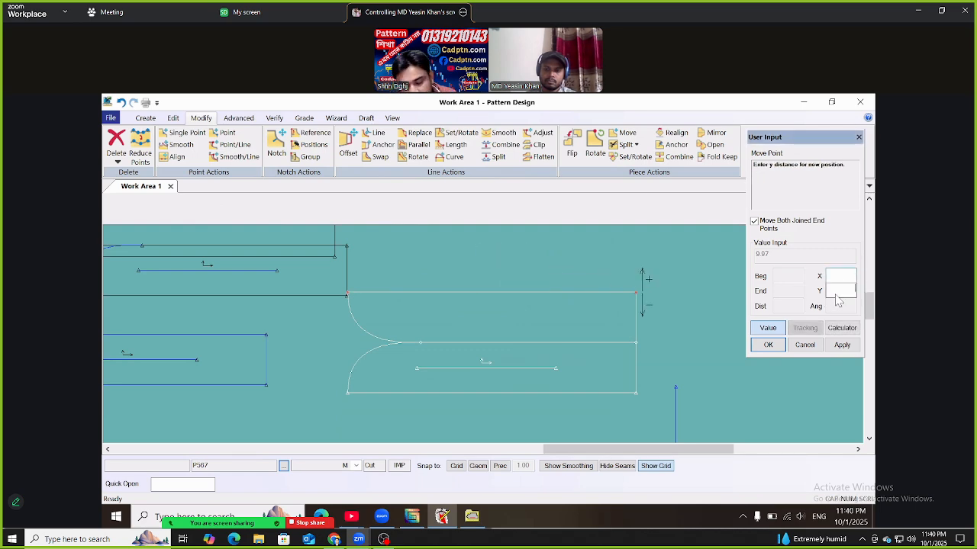
pyautogui.write('.375')
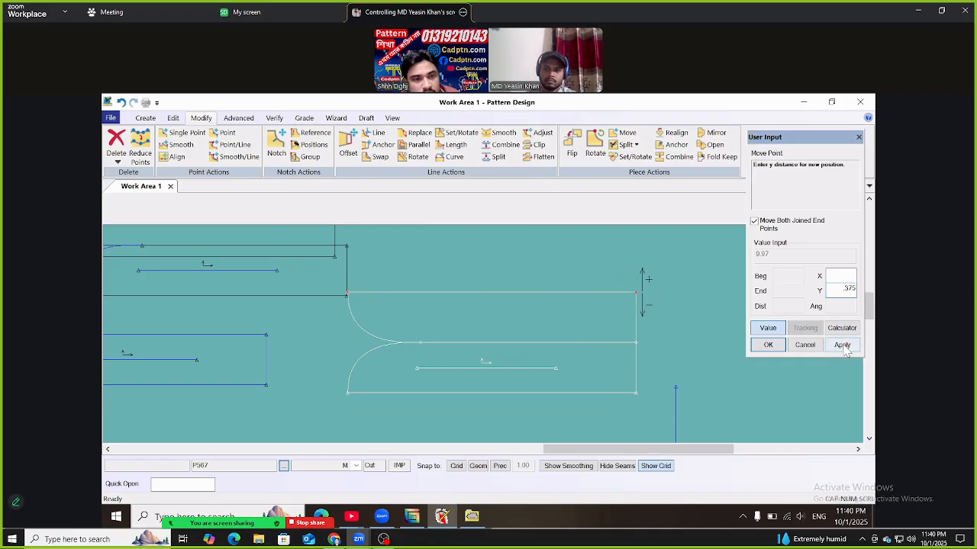
pyautogui.click(841, 345)
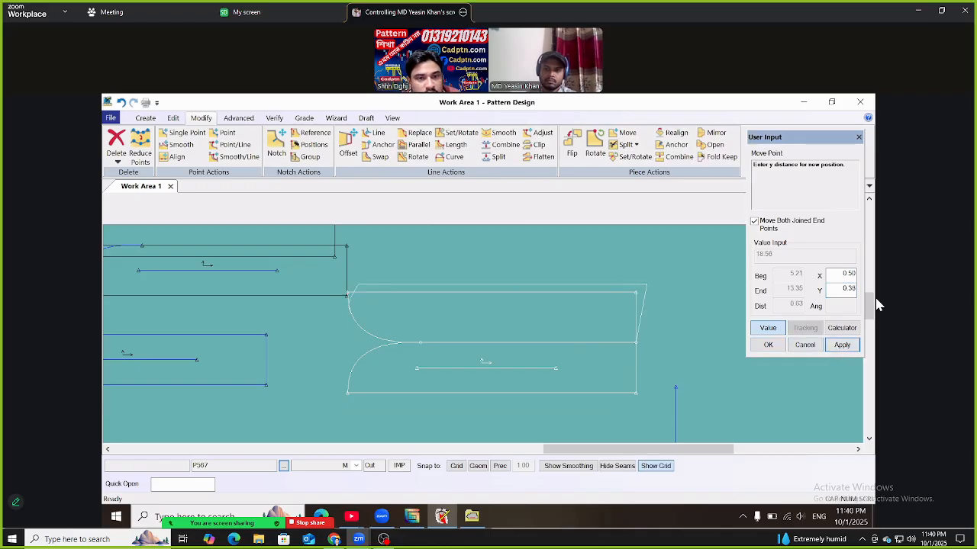
pyautogui.write('0')
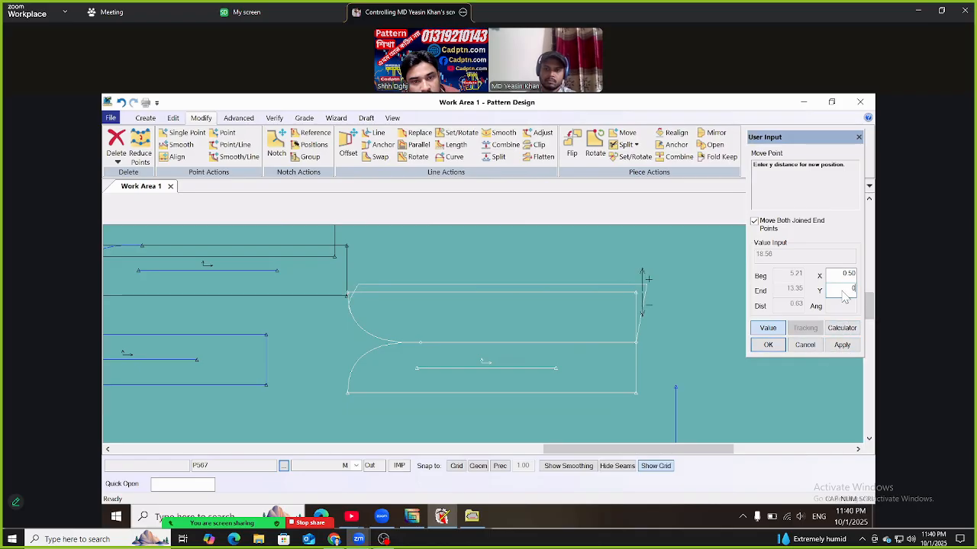
pyautogui.press('BackSpace')
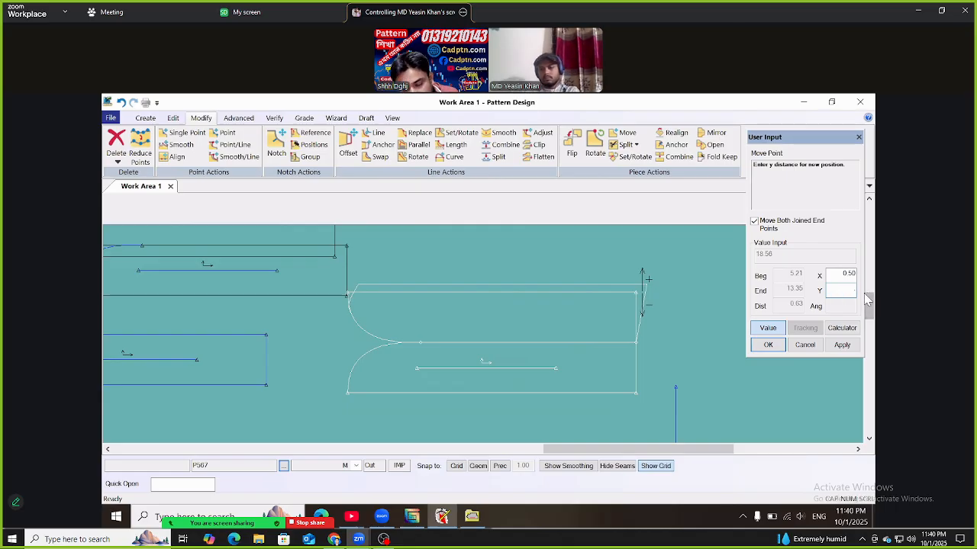
pyautogui.write('375')
pyautogui.press('Return')
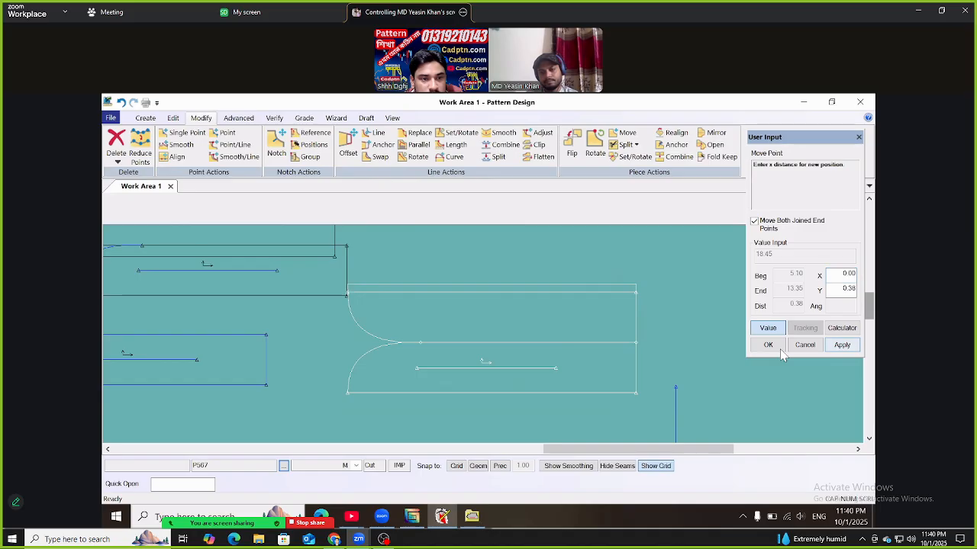
pyautogui.click(842, 345)
# Move both end points of the mirrored piece's bottom edge by X 0 and Y -0.38
pyautogui.moveTo(303, 431); pyautogui.dragTo(646, 390)
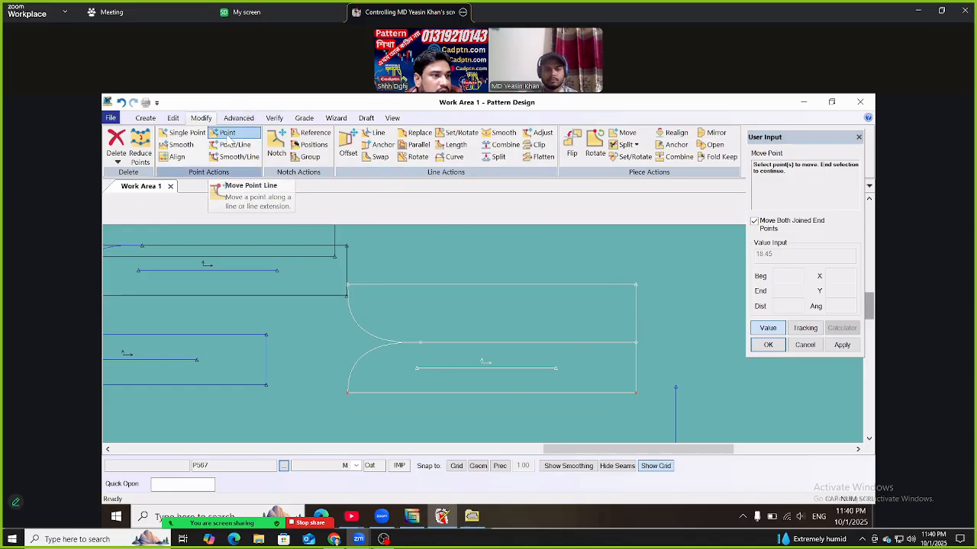
pyautogui.click(228, 134)
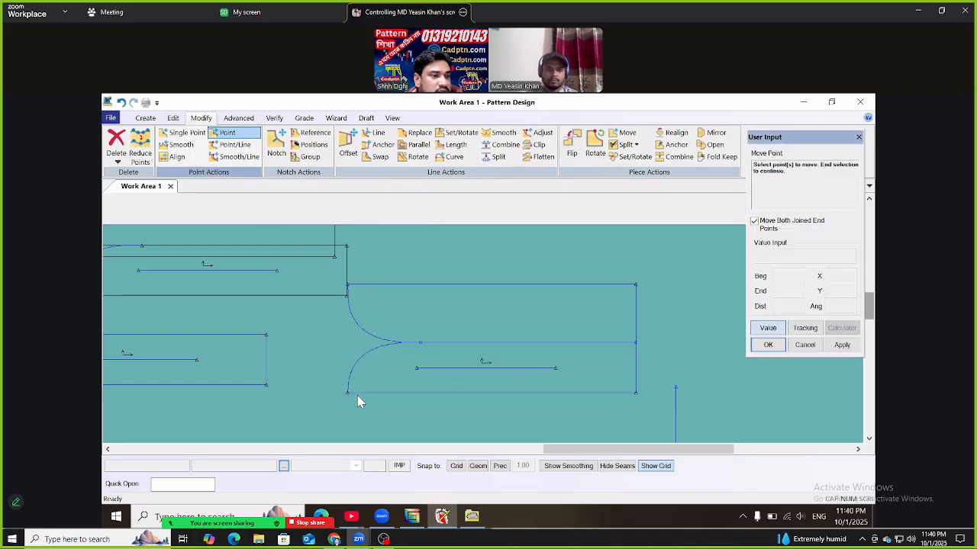
pyautogui.moveTo(325, 408); pyautogui.dragTo(647, 388)
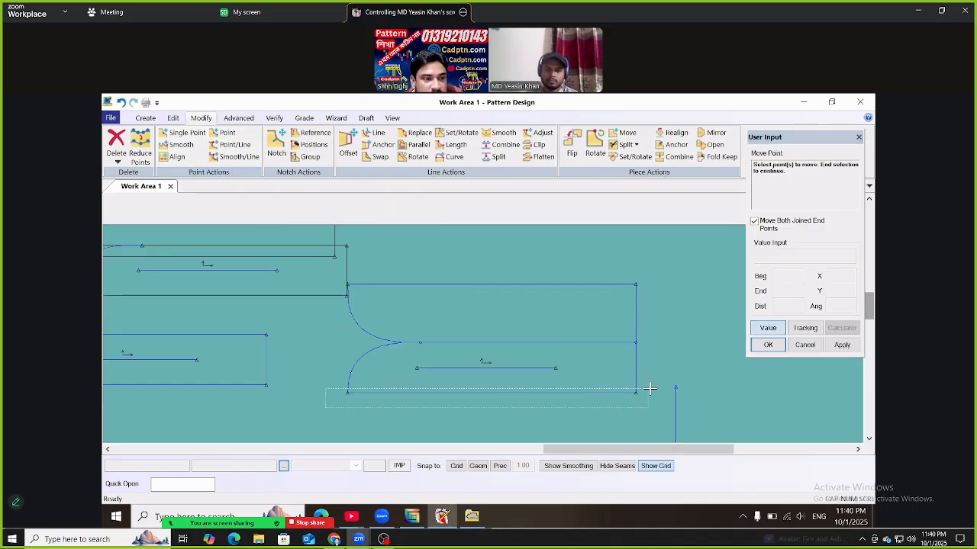
pyautogui.click(595, 282)
pyautogui.rightClick(597, 284)
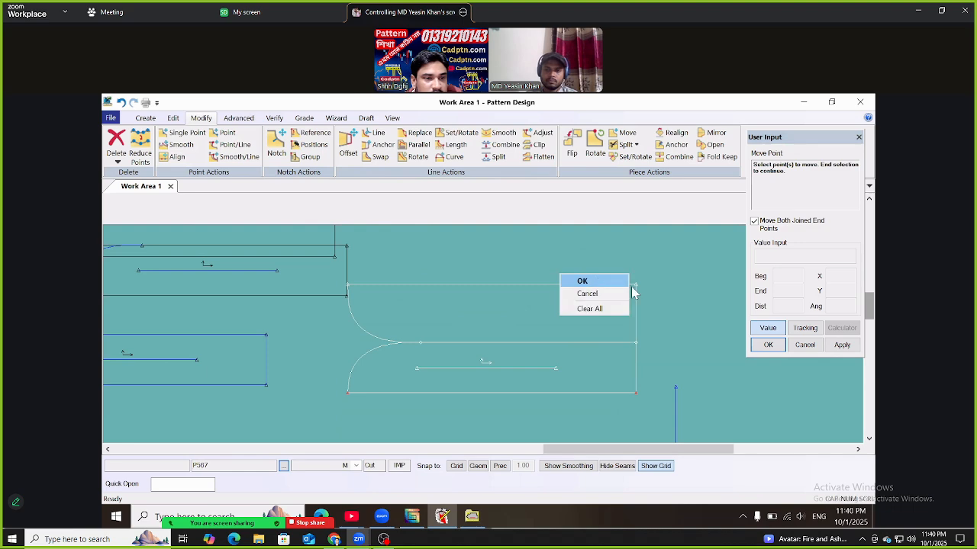
pyautogui.click(600, 282)
pyautogui.click(845, 294)
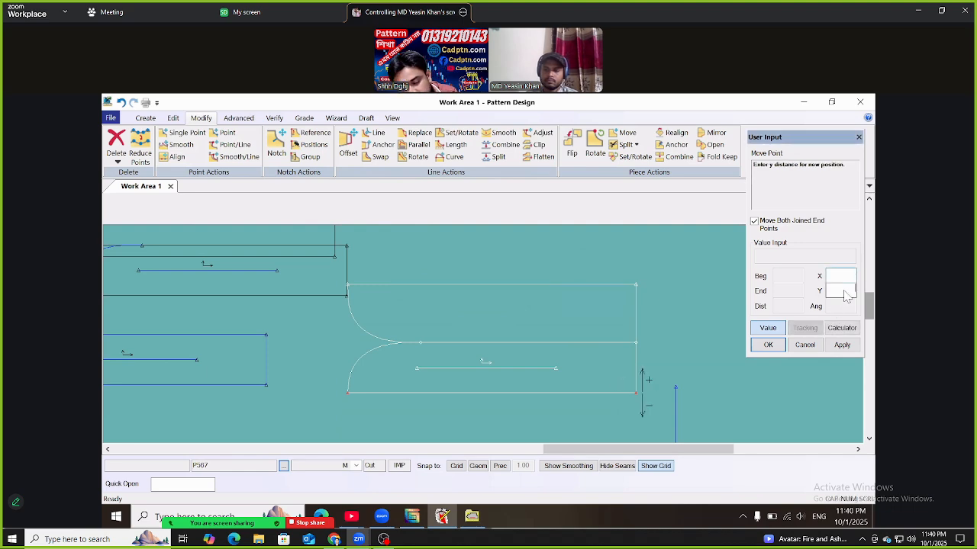
pyautogui.write('-0.38')
pyautogui.click(836, 347)
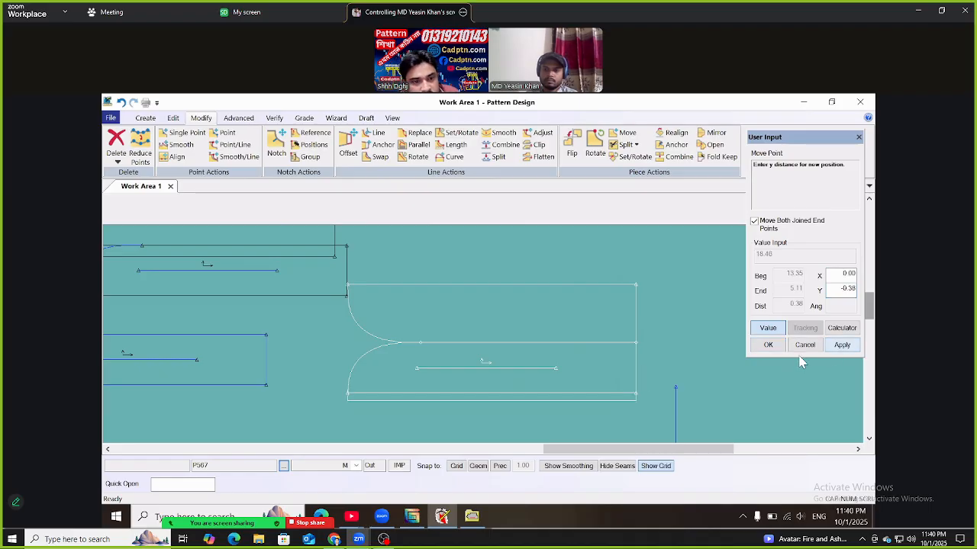
pyautogui.click(765, 347)
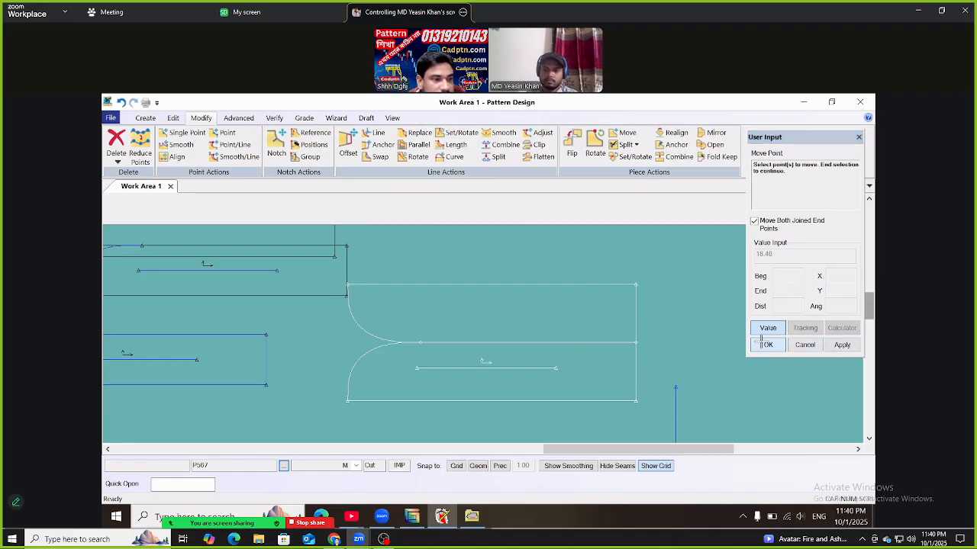
# End the point move and place curved-corner piece P56 over the lower half of the mirrored piece
pyautogui.rightClick(484, 320)
pyautogui.click(481, 319)
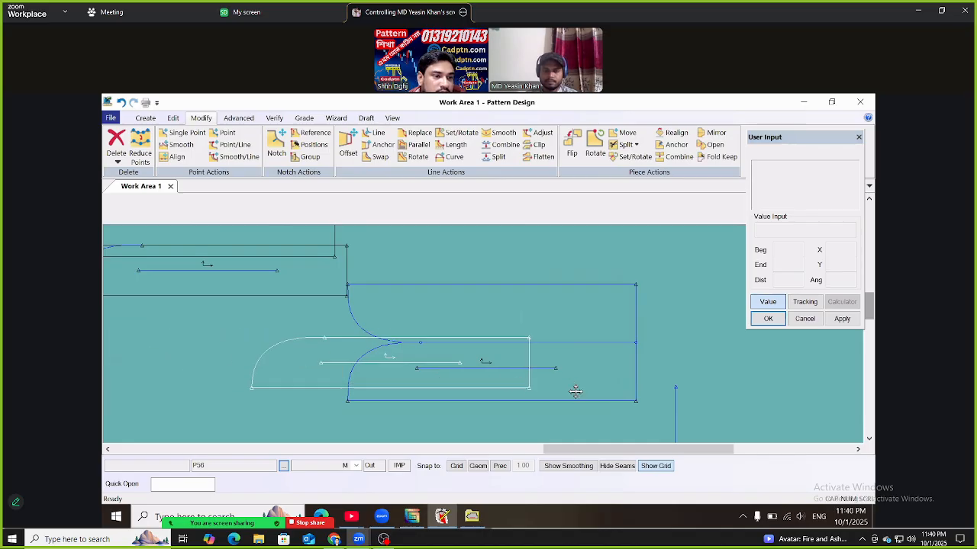
pyautogui.click(347, 285)
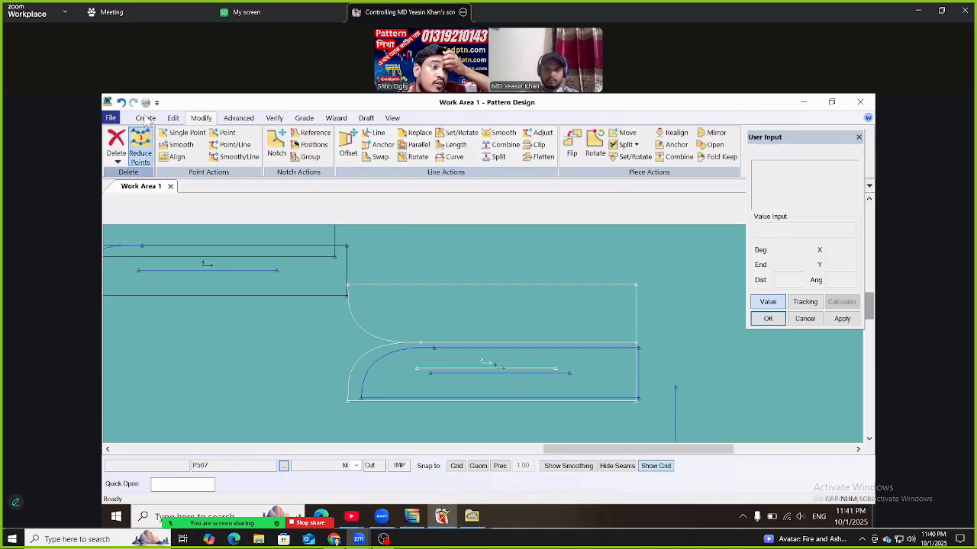
# Draw a narrow horizontal rectangle piece above the mirrored piece with an X distance of 25
pyautogui.click(146, 119)
pyautogui.click(470, 133)
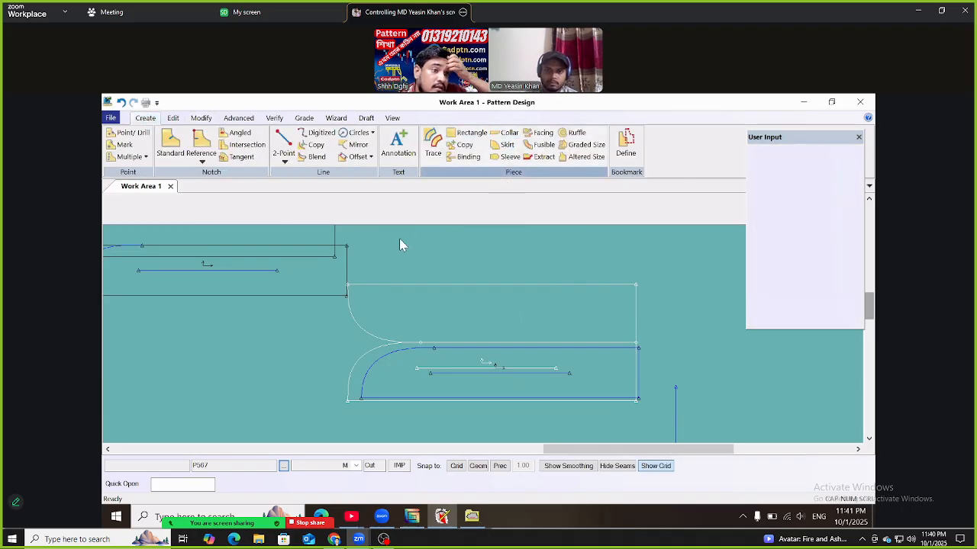
pyautogui.click(399, 235)
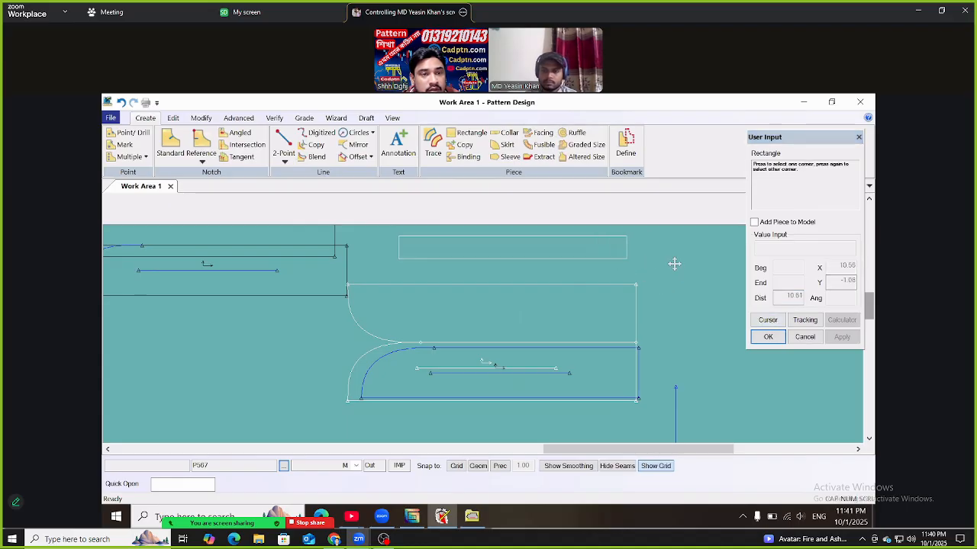
pyautogui.click(700, 266)
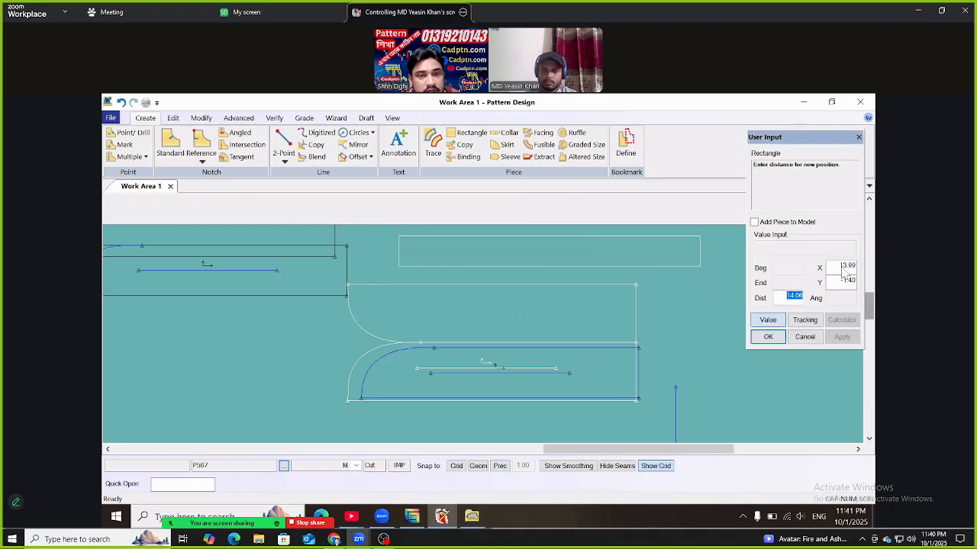
pyautogui.click(843, 268)
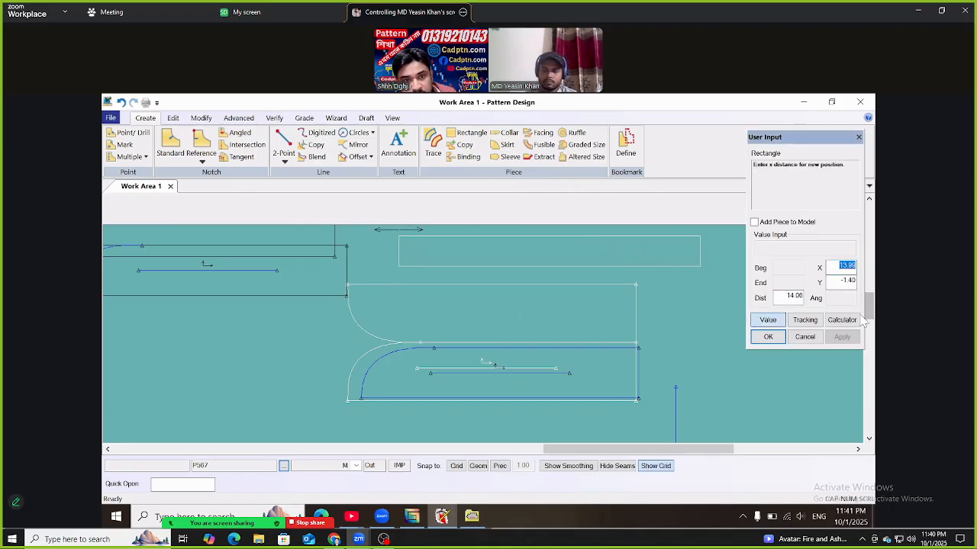
pyautogui.write('25')
pyautogui.press('Tab')
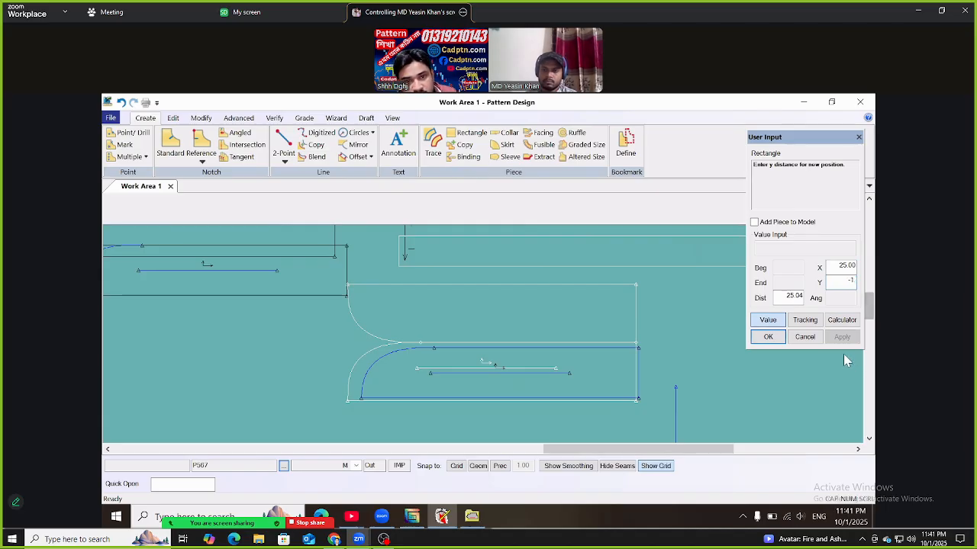
pyautogui.write('-1')
pyautogui.click(767, 336)
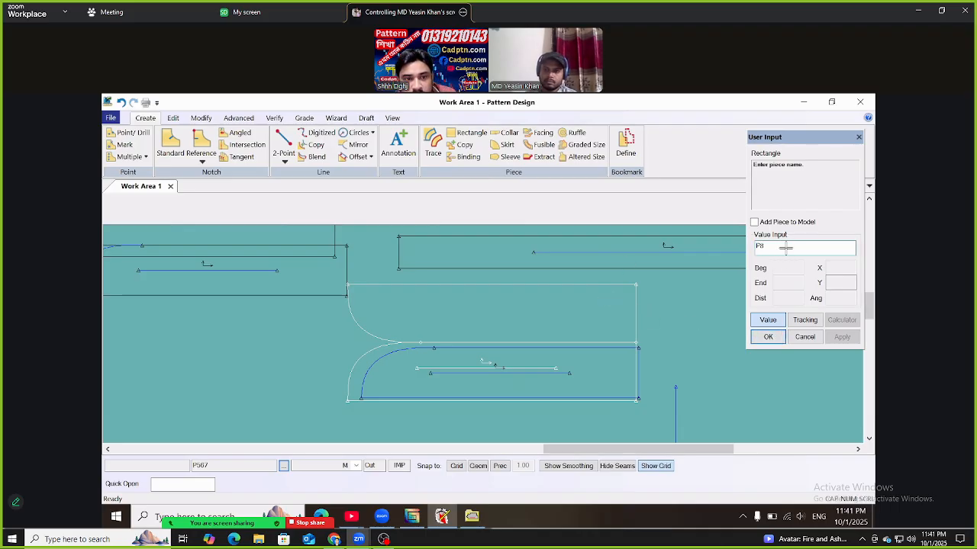
# Name the new rectangle piece P8-LOOP and end the Rectangle command
pyautogui.write('P8 l')
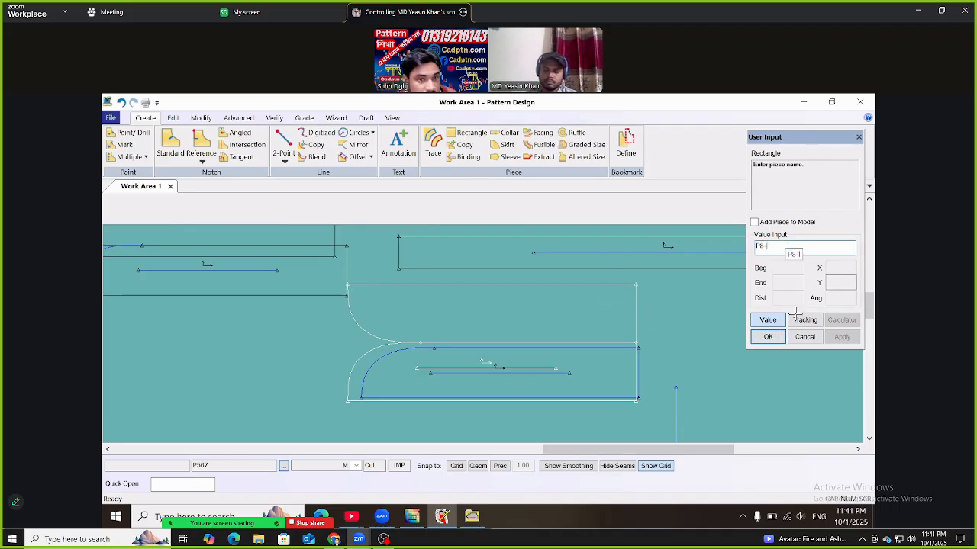
pyautogui.write('oop')
pyautogui.click(767, 337)
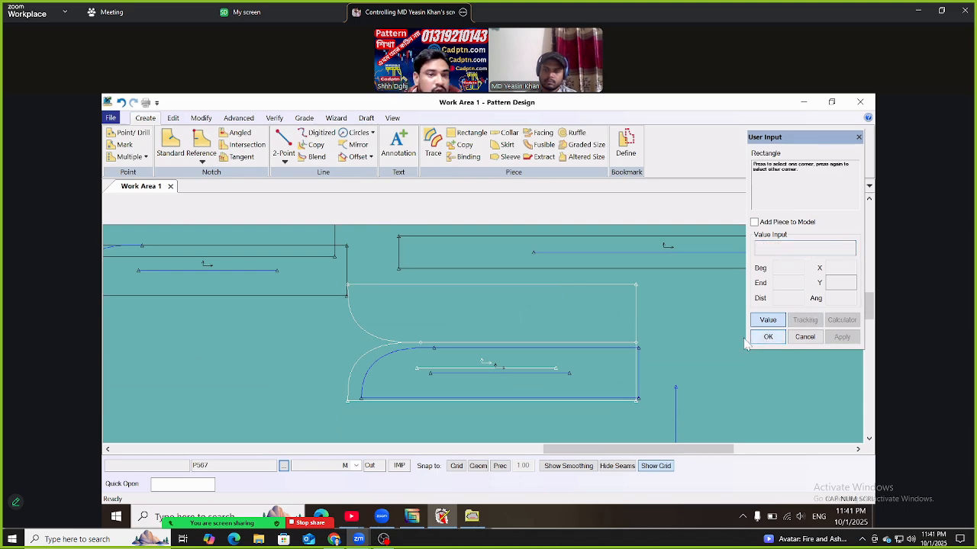
pyautogui.rightClick(433, 261)
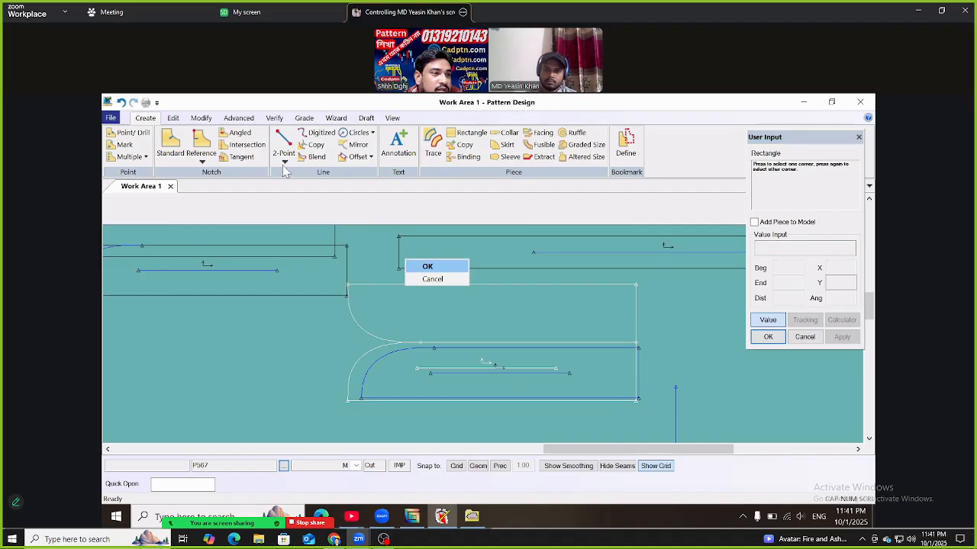
pyautogui.click(439, 276)
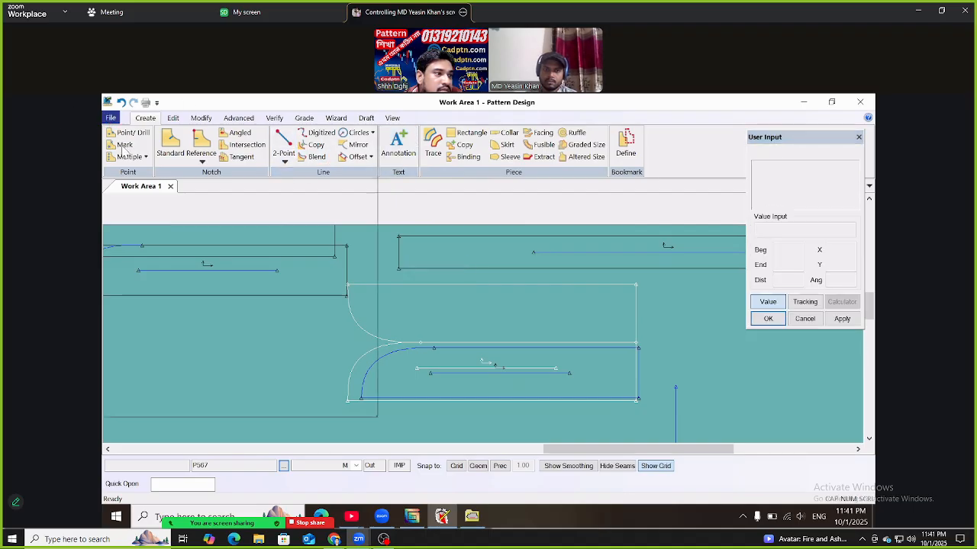
# Save all pieces in the work area, automatically reassigning duplicate point IDs on every piece
pyautogui.click(111, 118)
pyautogui.click(124, 182)
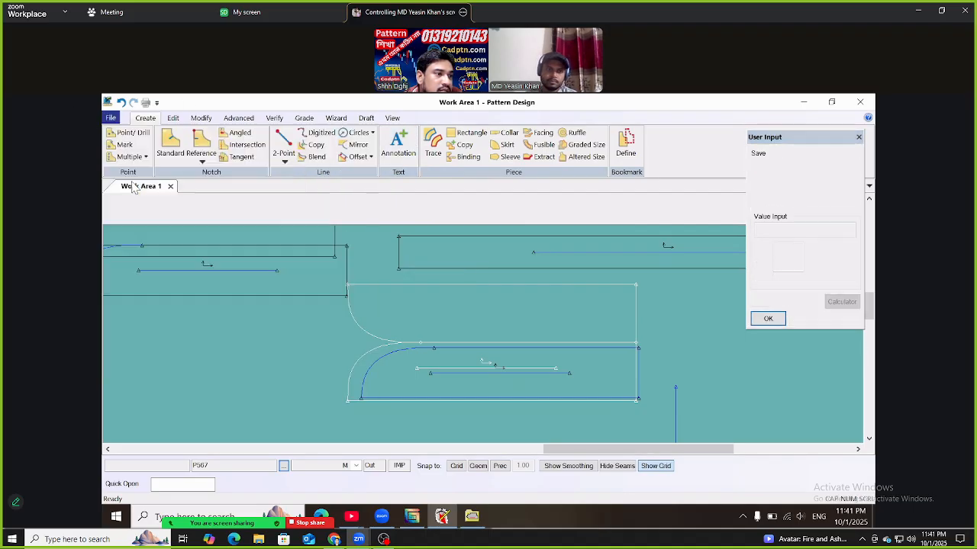
pyautogui.rightClick(416, 285)
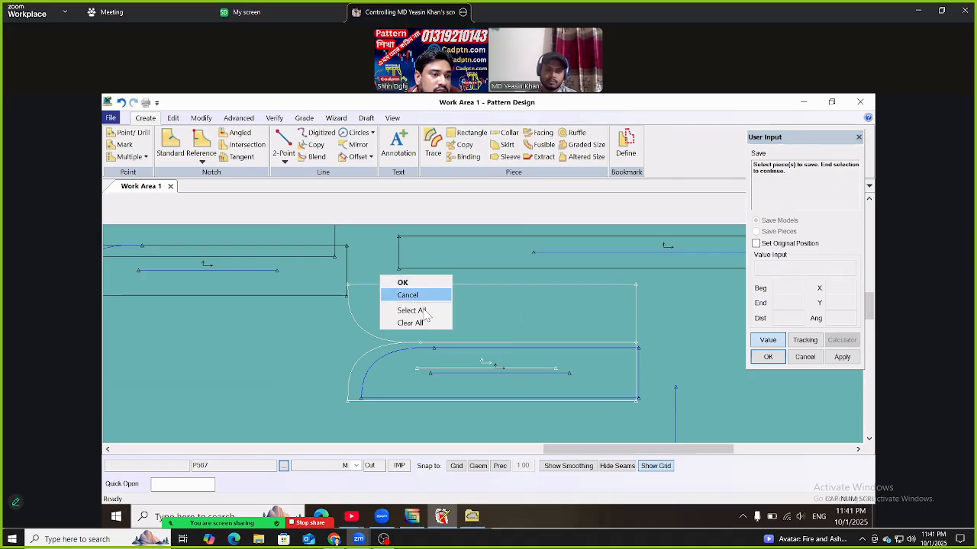
pyautogui.click(424, 310)
pyautogui.rightClick(512, 265)
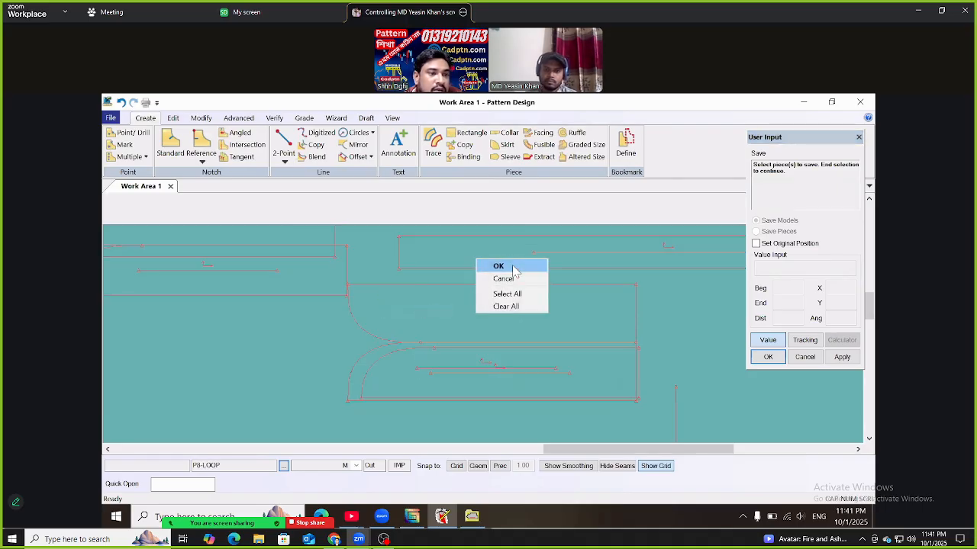
pyautogui.click(511, 267)
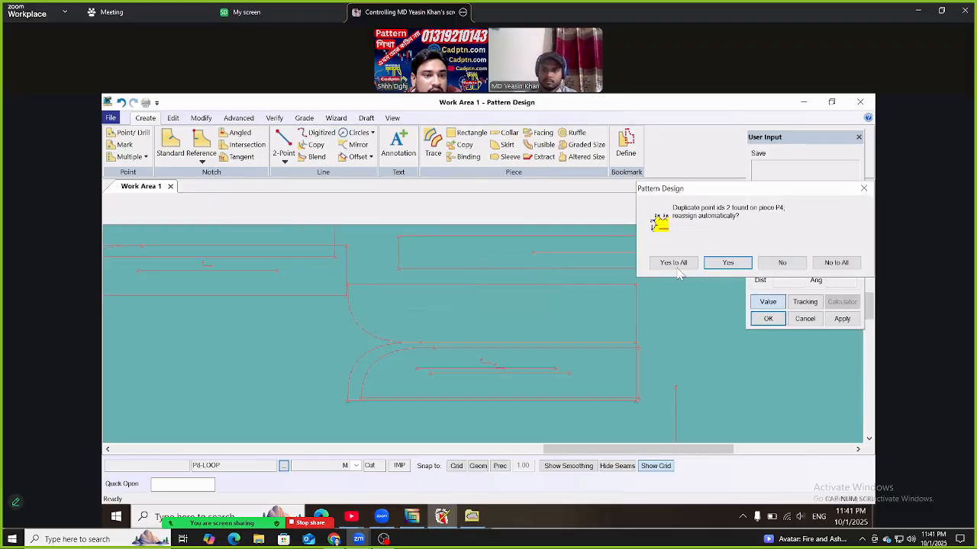
pyautogui.click(675, 263)
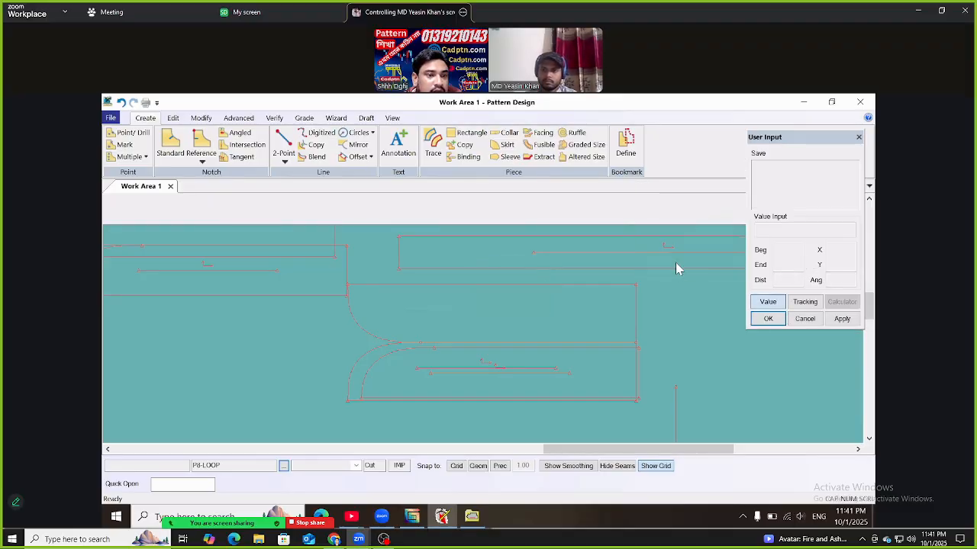
# Switch to AccuMark Explorer, refresh the storage area, and check the saved pieces P3, P8-LOOP, P56 and P567
pyautogui.click(476, 518)
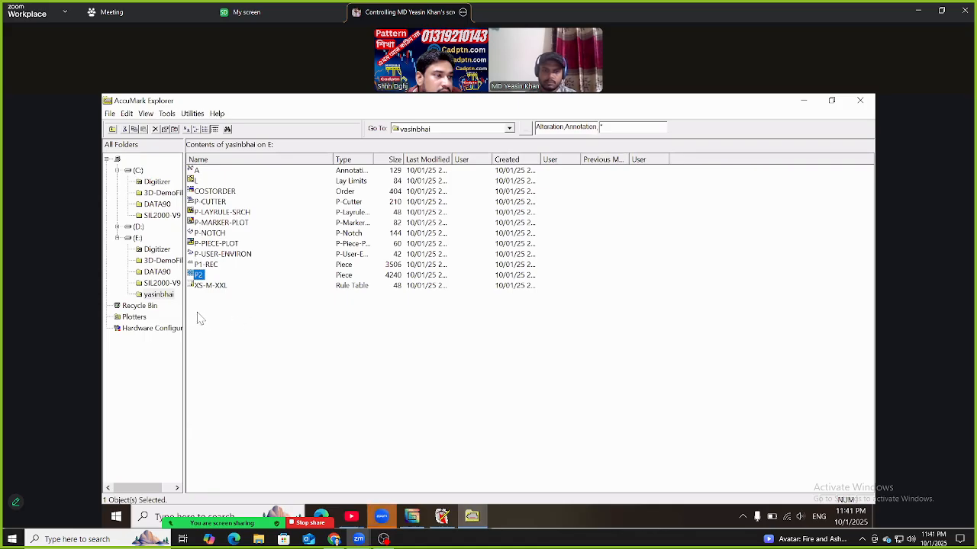
pyautogui.click(289, 351)
pyautogui.press('F5')
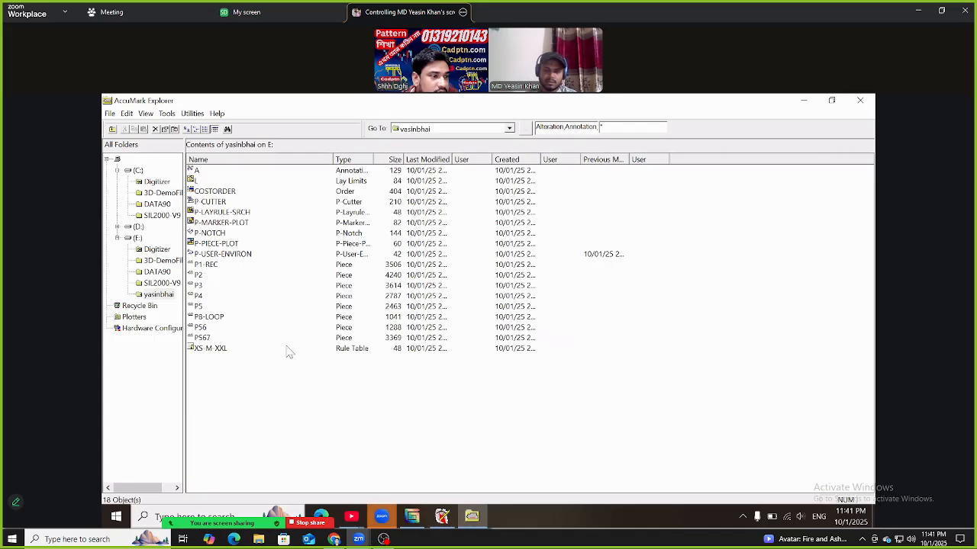
pyautogui.click(198, 286)
pyautogui.click(200, 317)
pyautogui.click(200, 328)
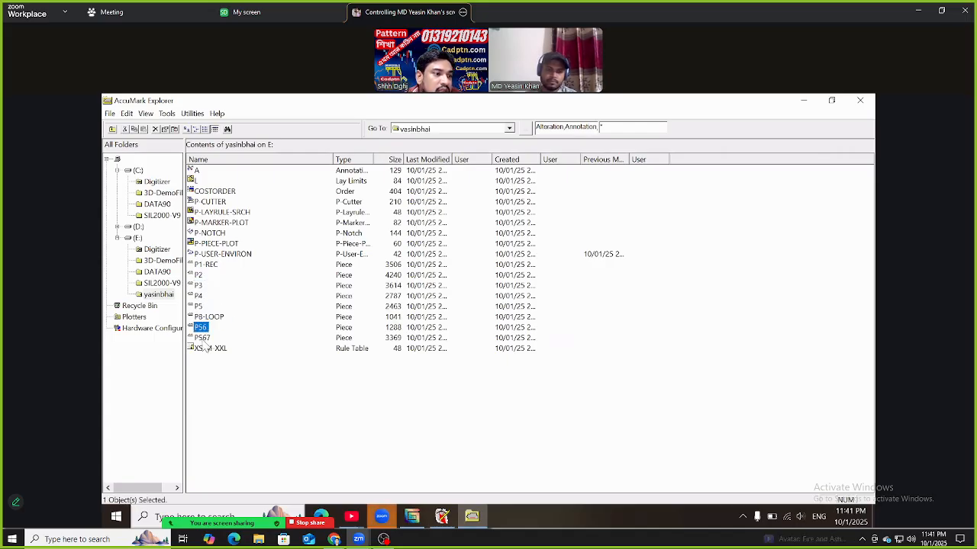
pyautogui.click(202, 338)
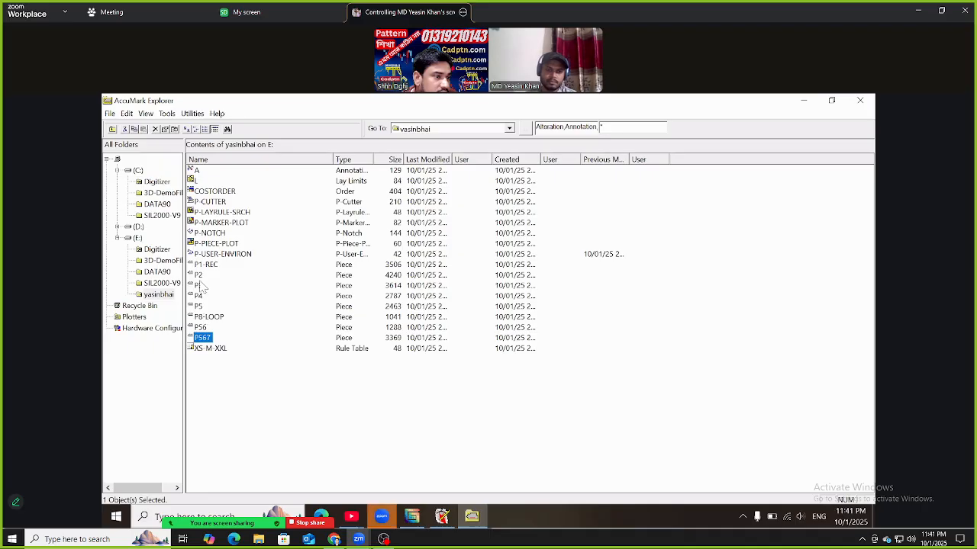
pyautogui.keyDown('shift'); pyautogui.click(203, 265); pyautogui.keyUp('shift')
pyautogui.rightClick(201, 265)
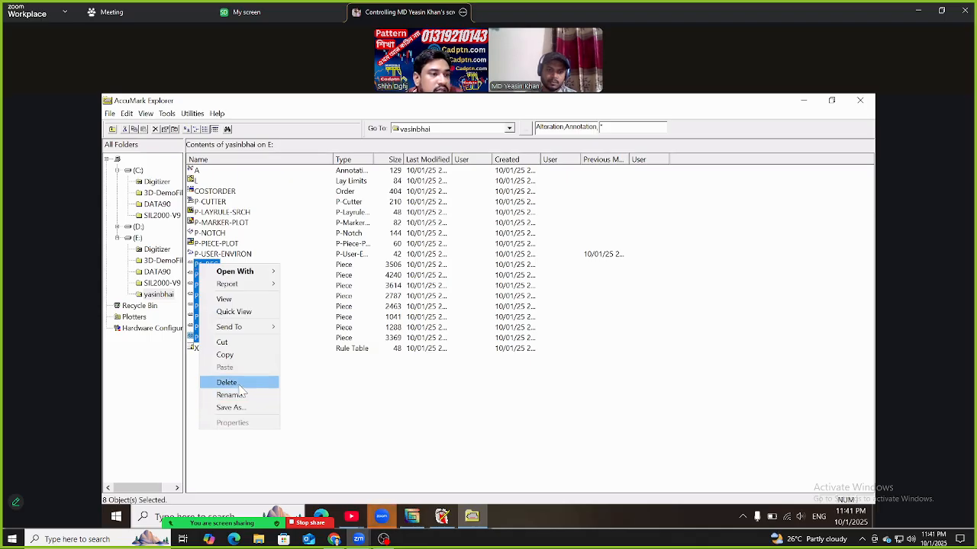
pyautogui.click(403, 404)
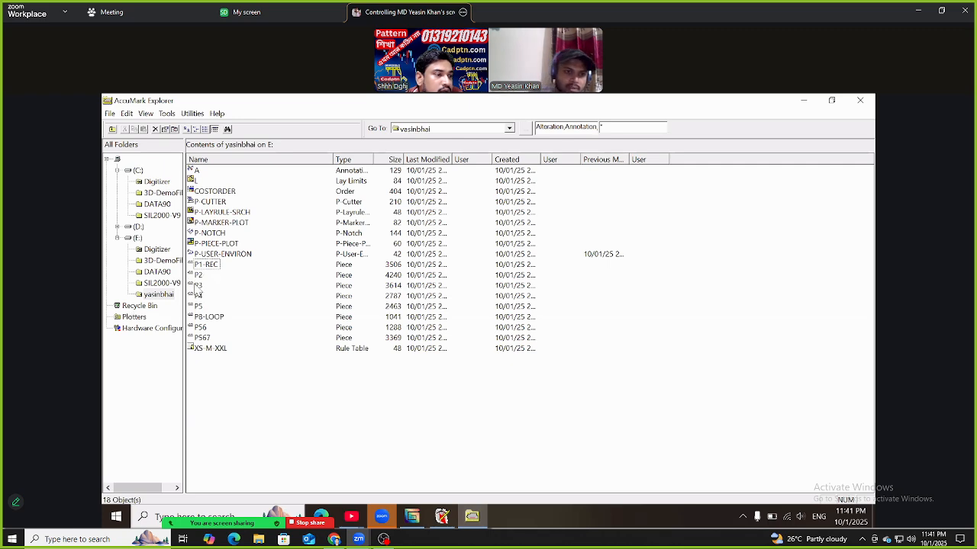
pyautogui.click(203, 264)
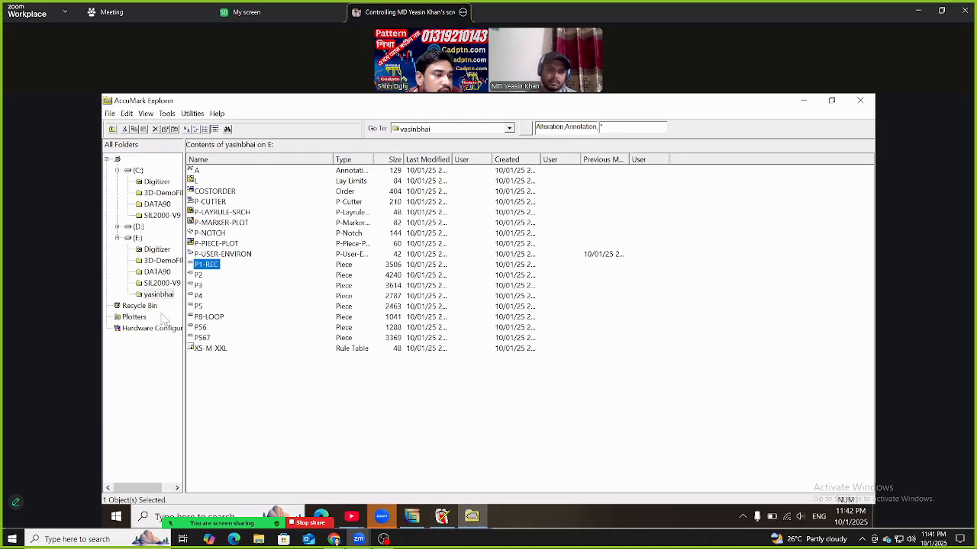
pyautogui.click(237, 356)
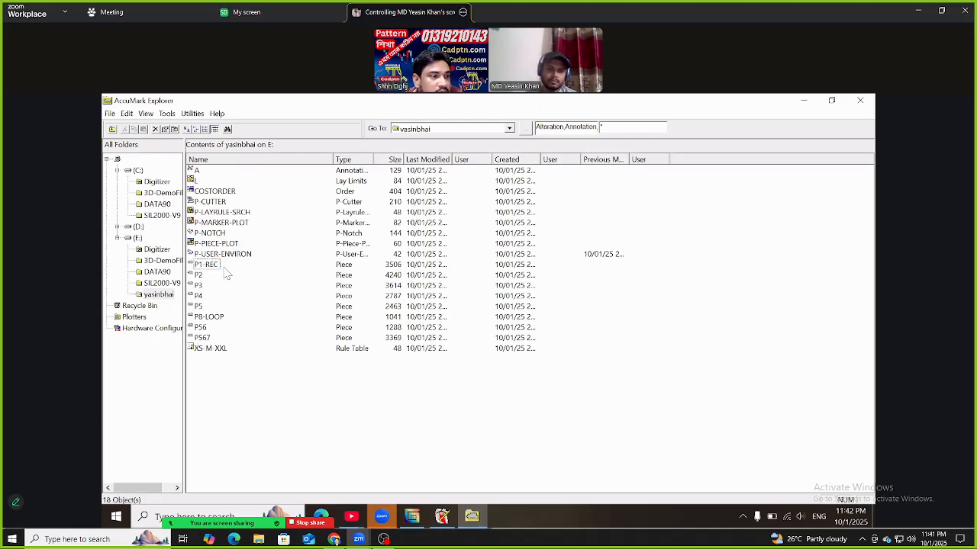
# Open the P-USER-ENVIRON table to check its notation, precision and seam allowance settings, and close it again
pyautogui.click(229, 255)
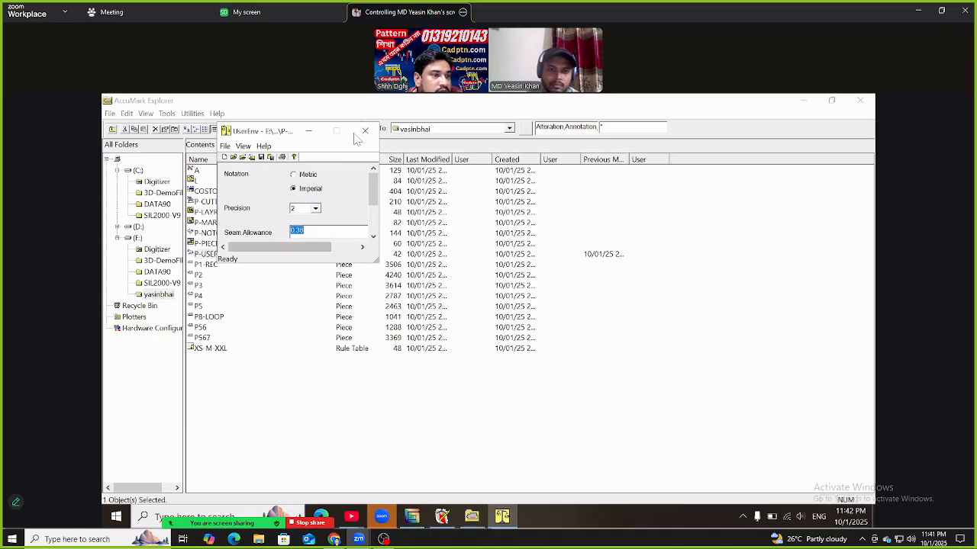
pyautogui.click(366, 134)
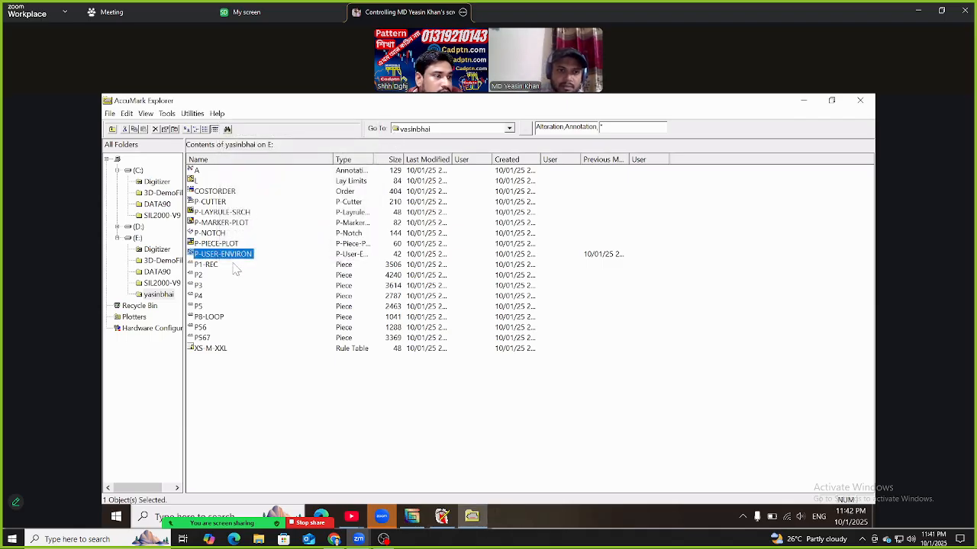
pyautogui.click(219, 287)
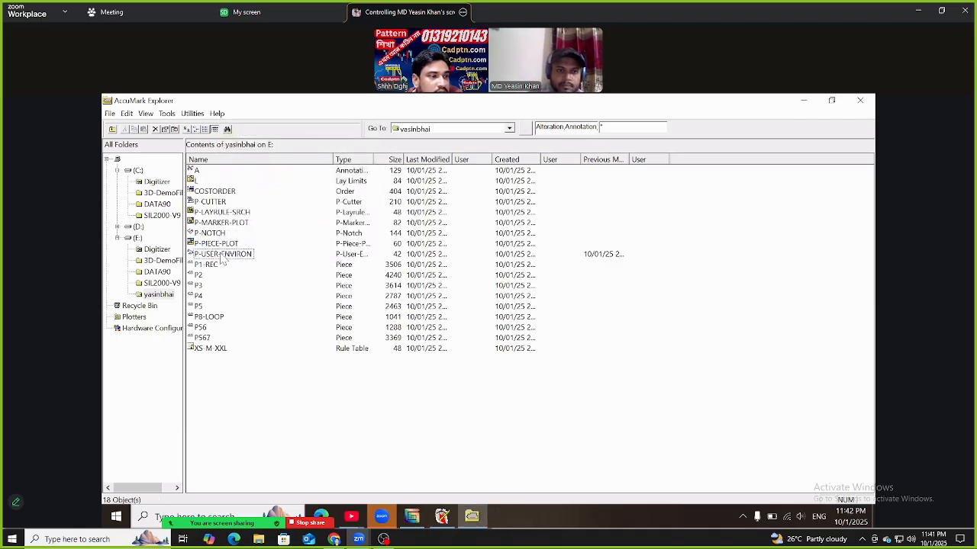
pyautogui.click(214, 257)
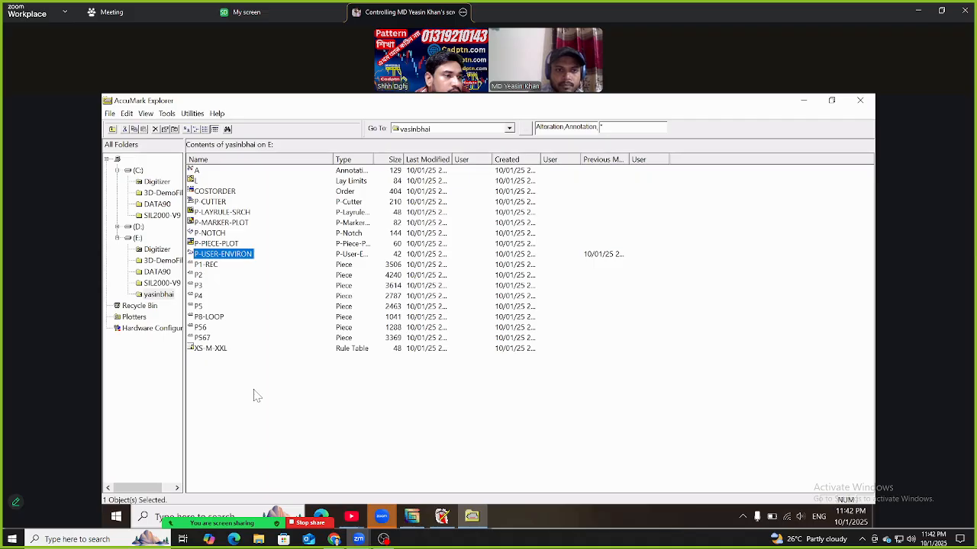
pyautogui.click(248, 280)
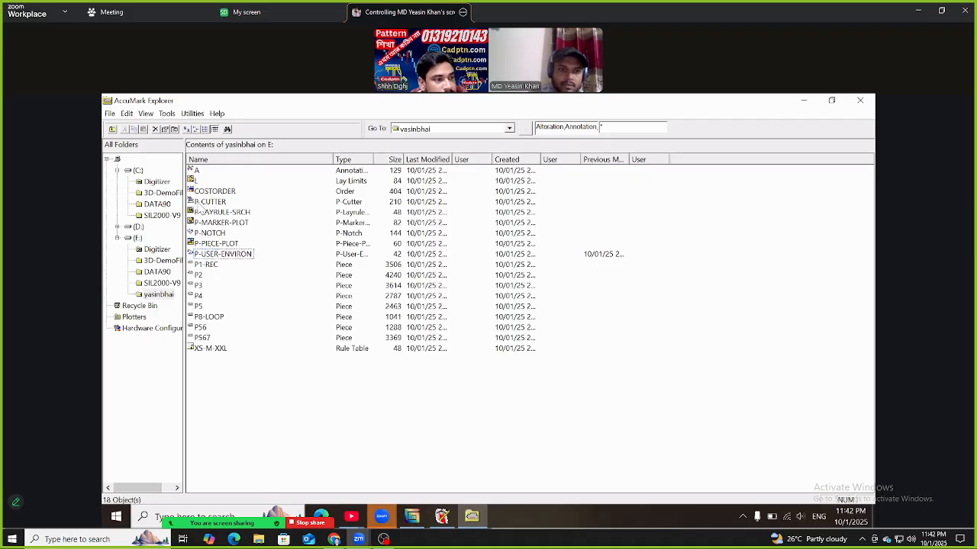
# Select all eight pieces from P1-REC to P567 and open them together in a maximized Model Editor
pyautogui.click(204, 264)
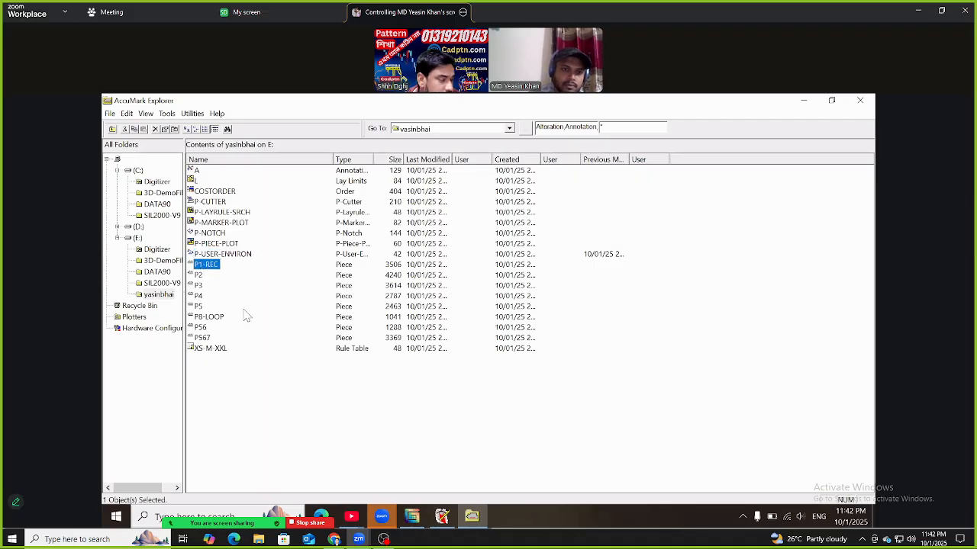
pyautogui.keyDown('shift'); pyautogui.click(204, 338); pyautogui.keyUp('shift')
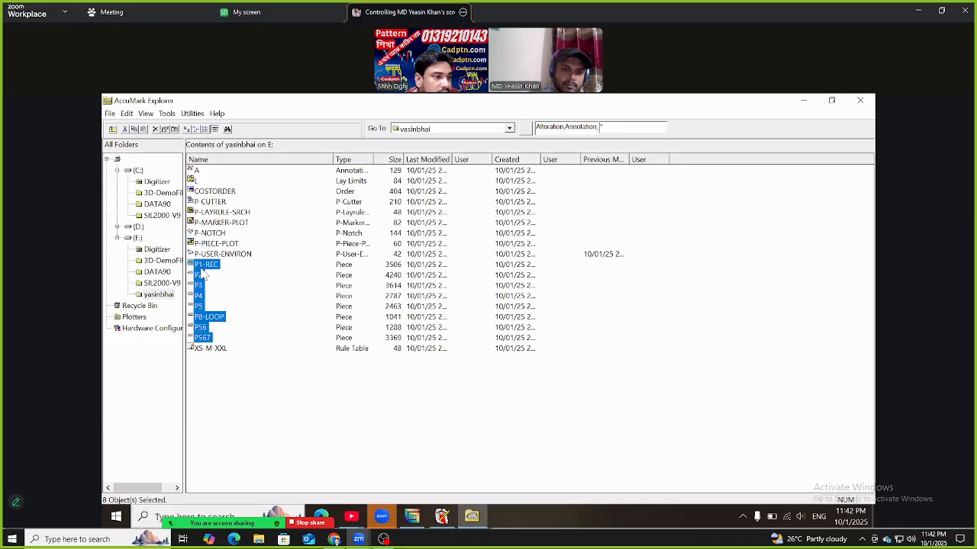
pyautogui.rightClick(208, 276)
pyautogui.moveTo(228, 273)
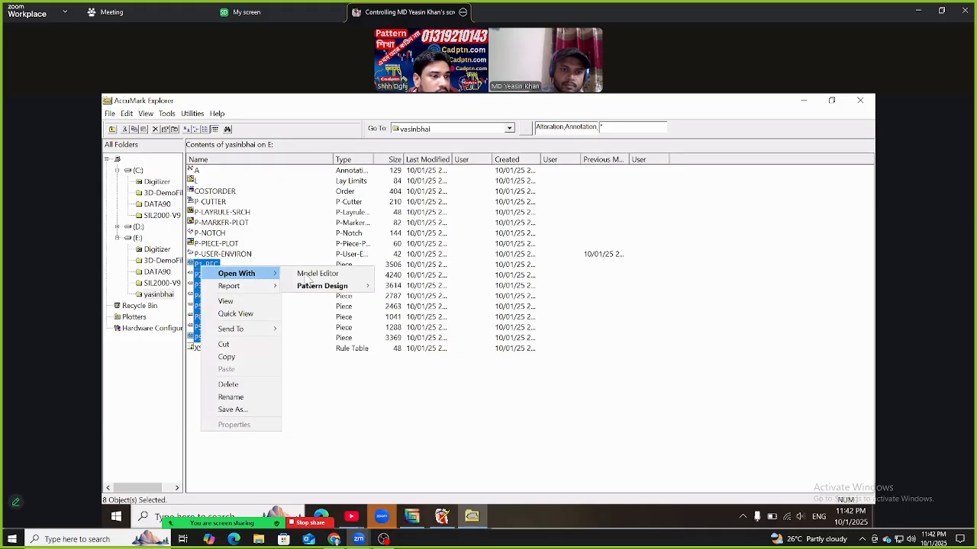
pyautogui.click(306, 274)
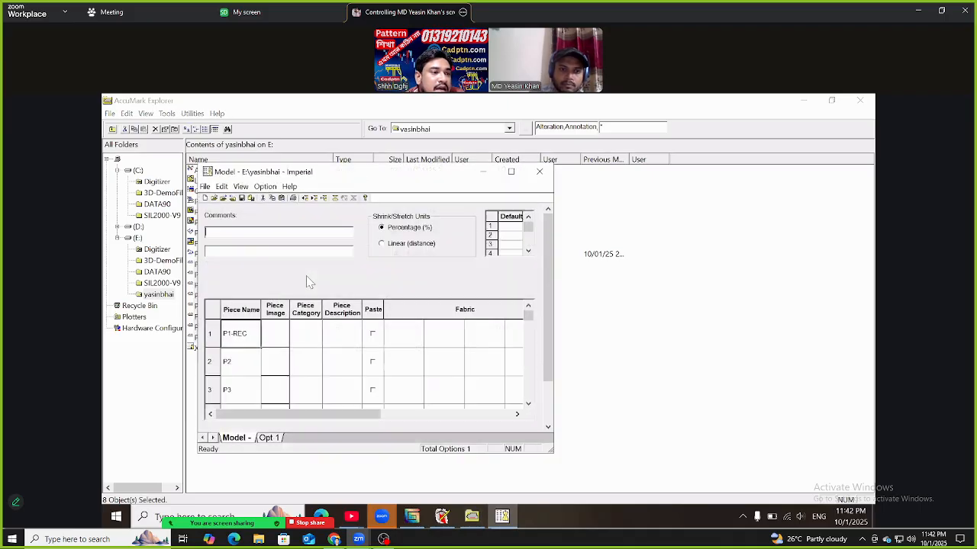
pyautogui.click(513, 172)
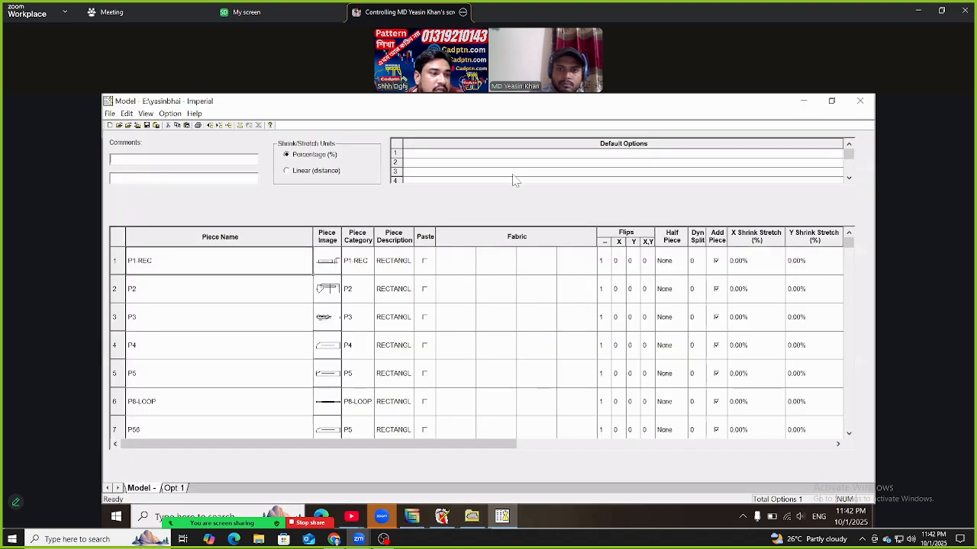
# Copy the entire Piece Name column into the Piece Category column so each category matches its piece name
pyautogui.click(173, 235)
pyautogui.hotkey('ctrl', 'c')
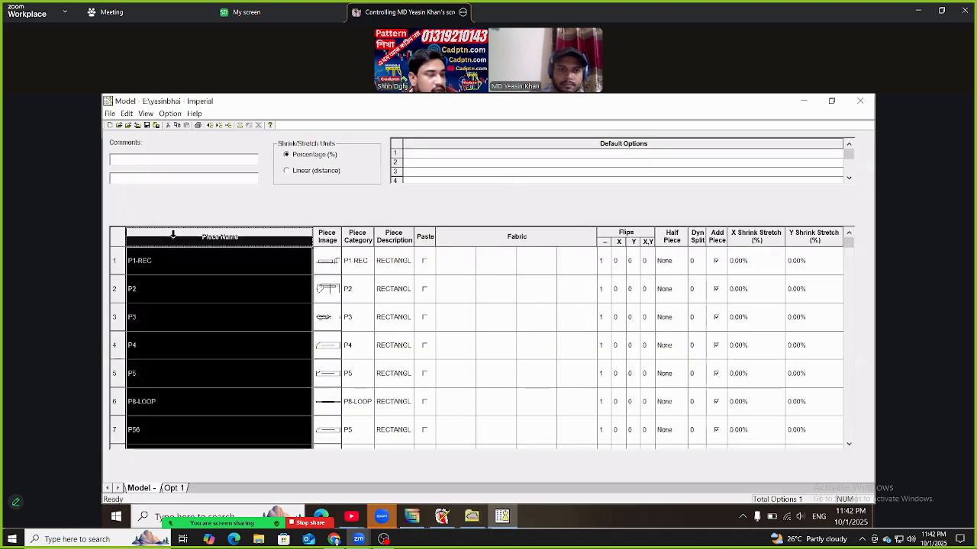
pyautogui.click(357, 243)
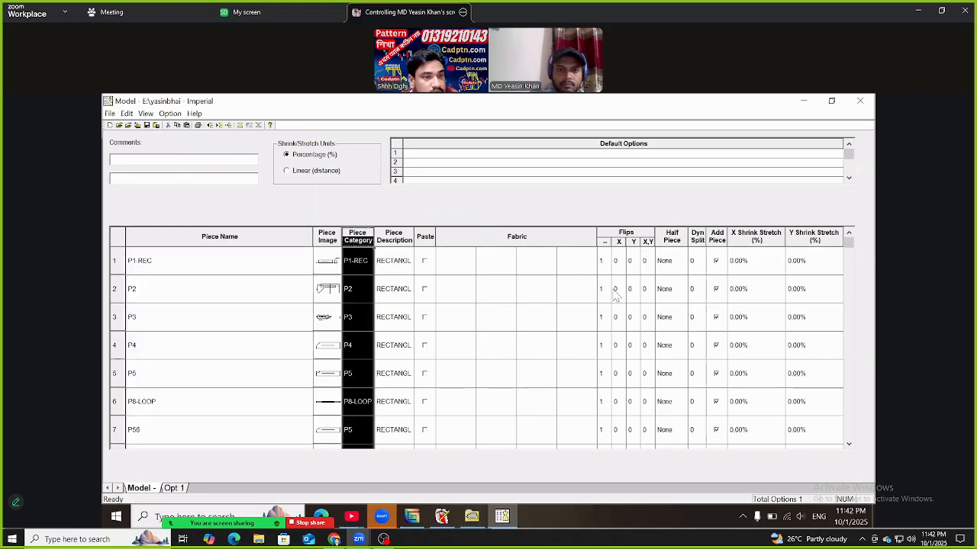
pyautogui.hotkey('ctrl', 'v')
pyautogui.click(605, 267)
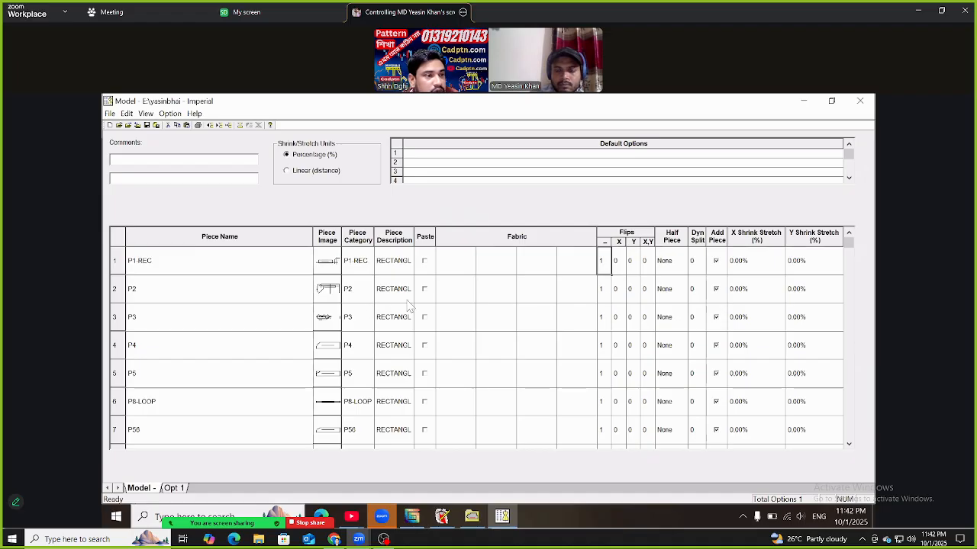
# Save the model under the trainee's first name, close the Model Editor and return to the storage area's contents
pyautogui.click(147, 128)
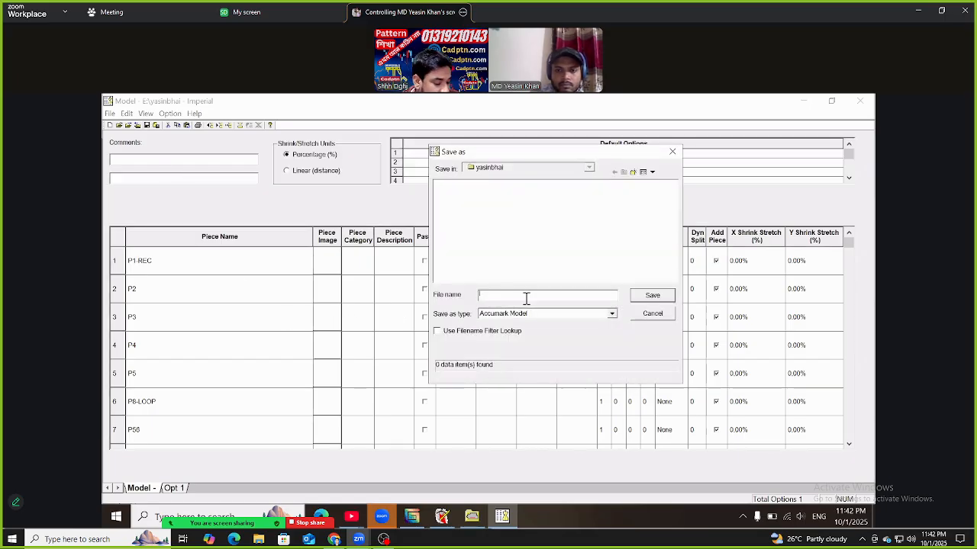
pyautogui.write('r')
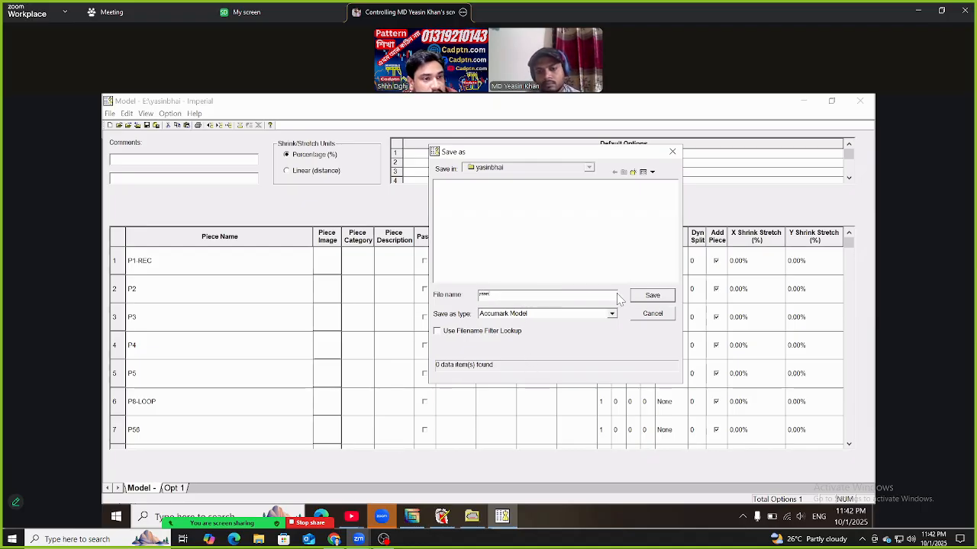
pyautogui.click(652, 297)
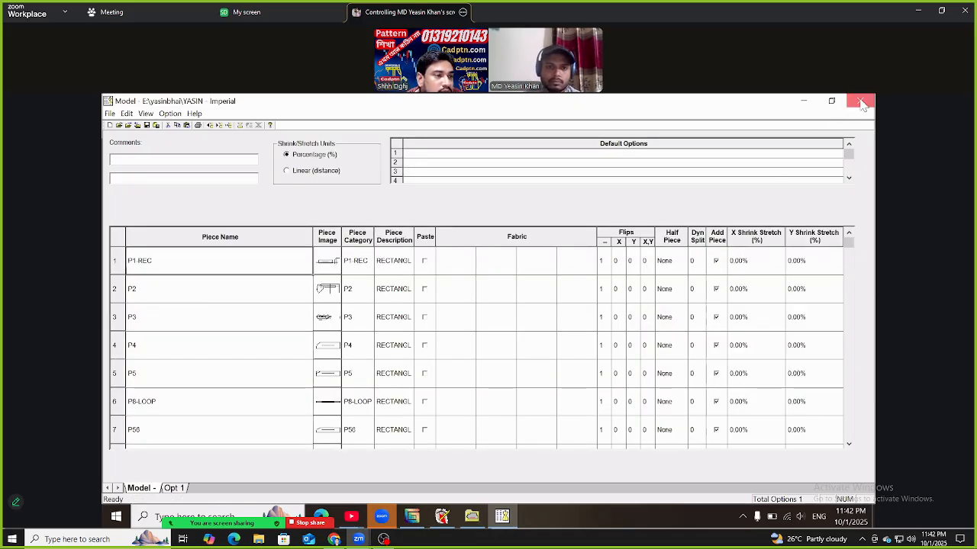
pyautogui.click(862, 105)
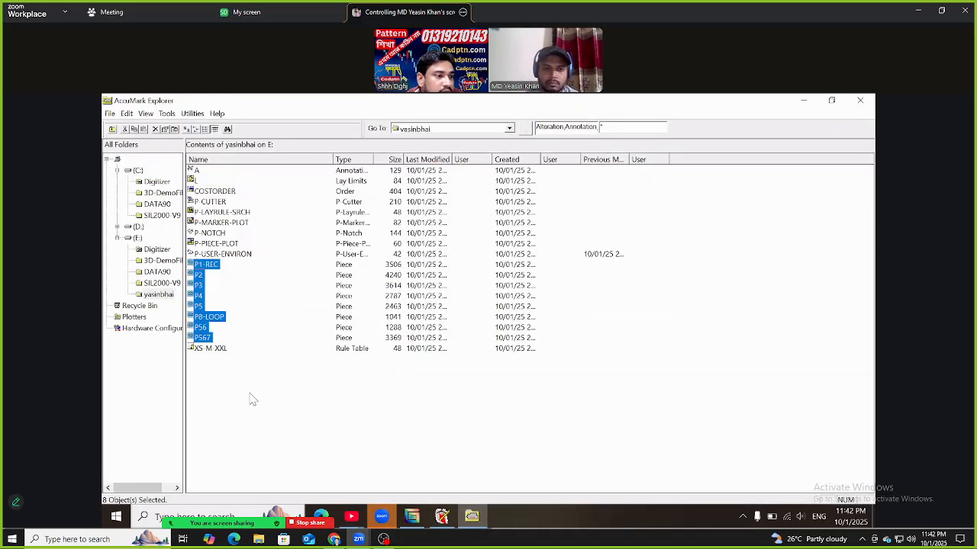
pyautogui.click(253, 399)
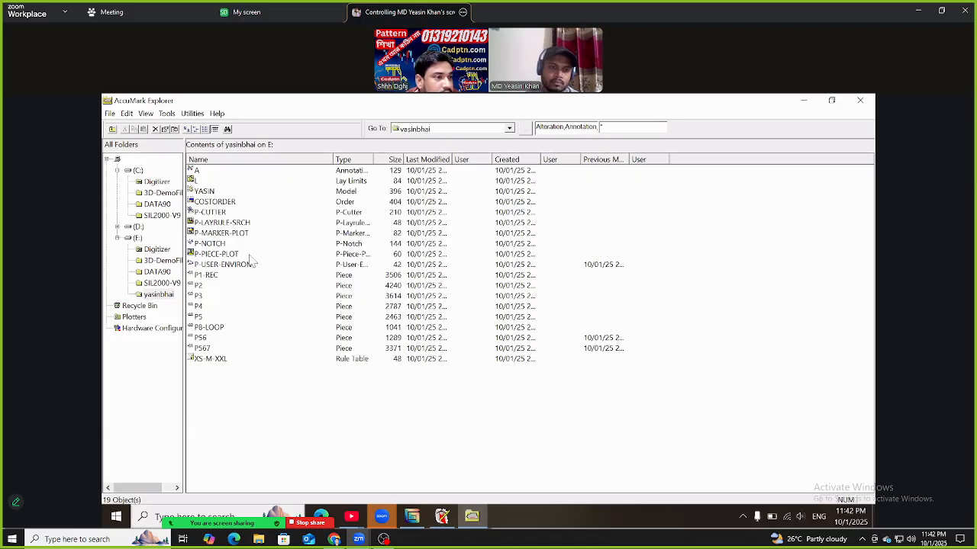
# Copy the new model's name from its rename field, leaving the name as it is
pyautogui.click(204, 192)
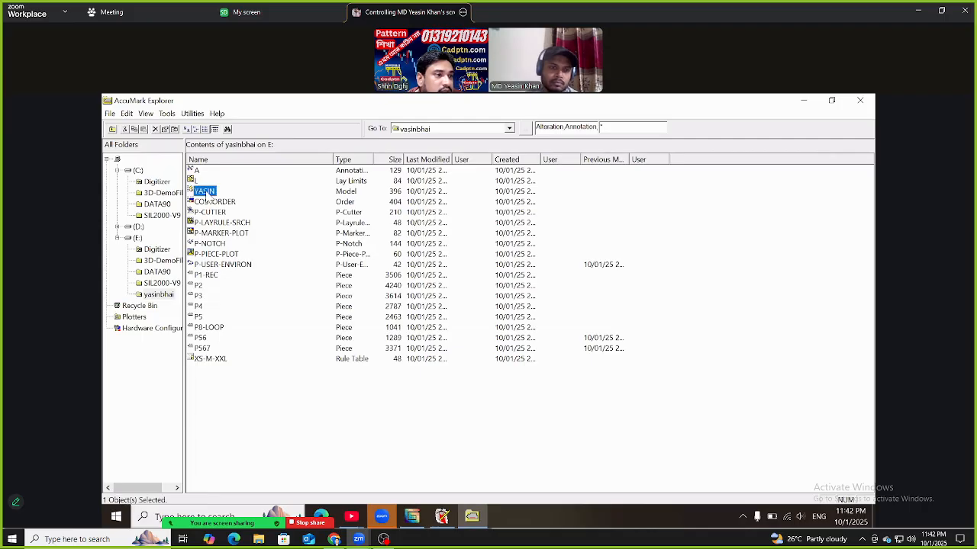
pyautogui.rightClick(205, 194)
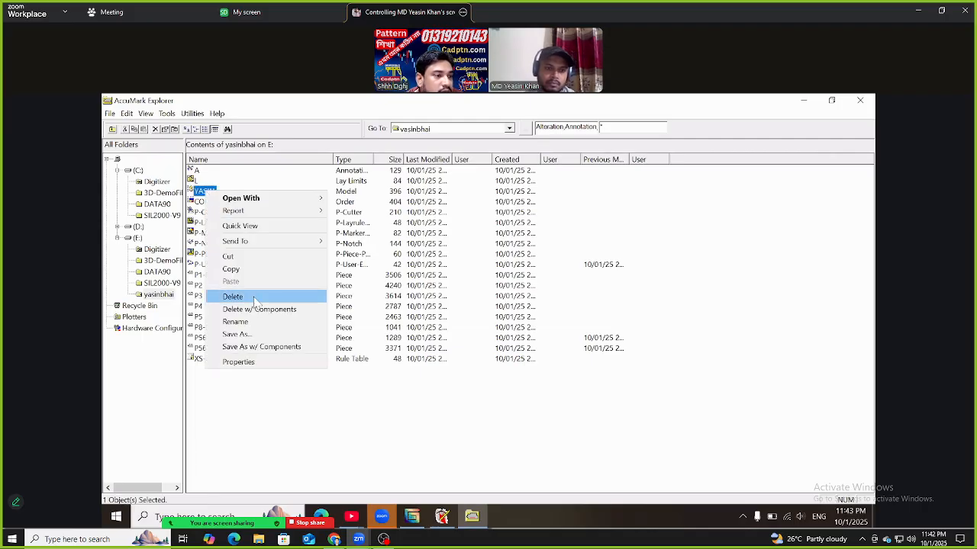
pyautogui.click(236, 322)
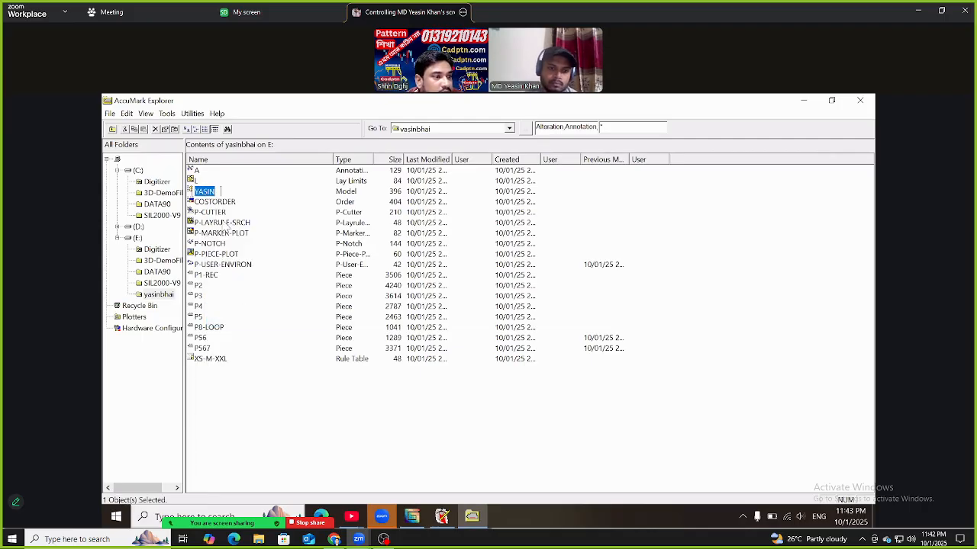
pyautogui.rightClick(206, 191)
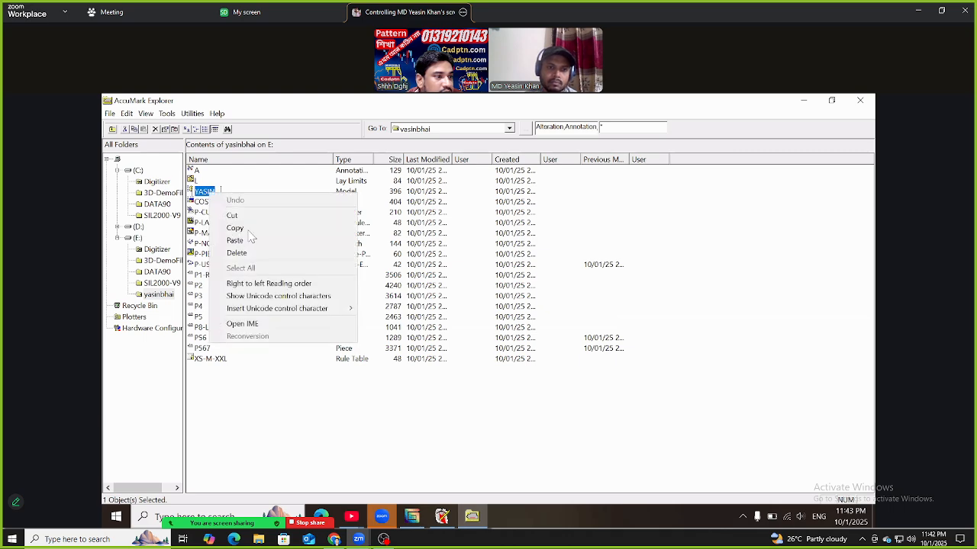
pyautogui.click(255, 231)
pyautogui.click(263, 396)
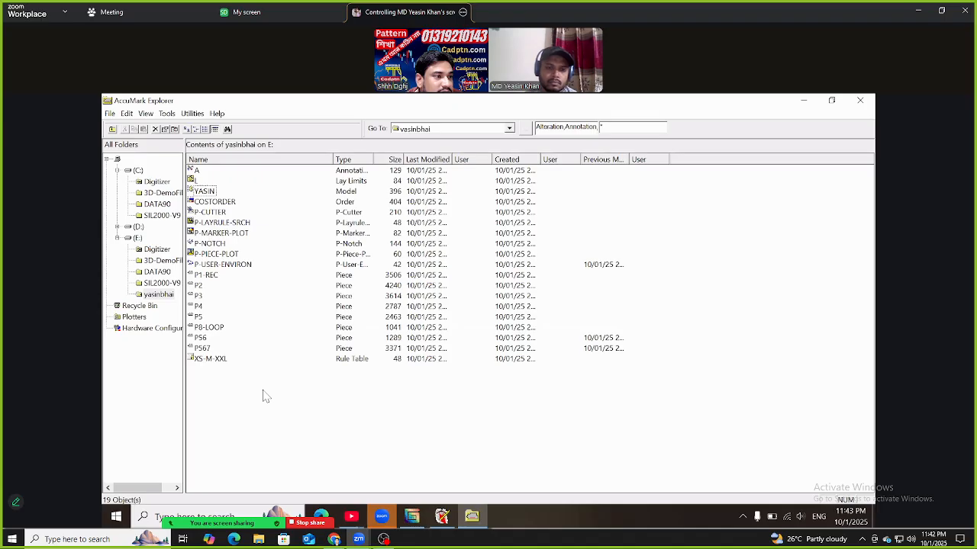
# Create a new order in the storage area and enter the model's name as both marker name and order number
pyautogui.rightClick(260, 319)
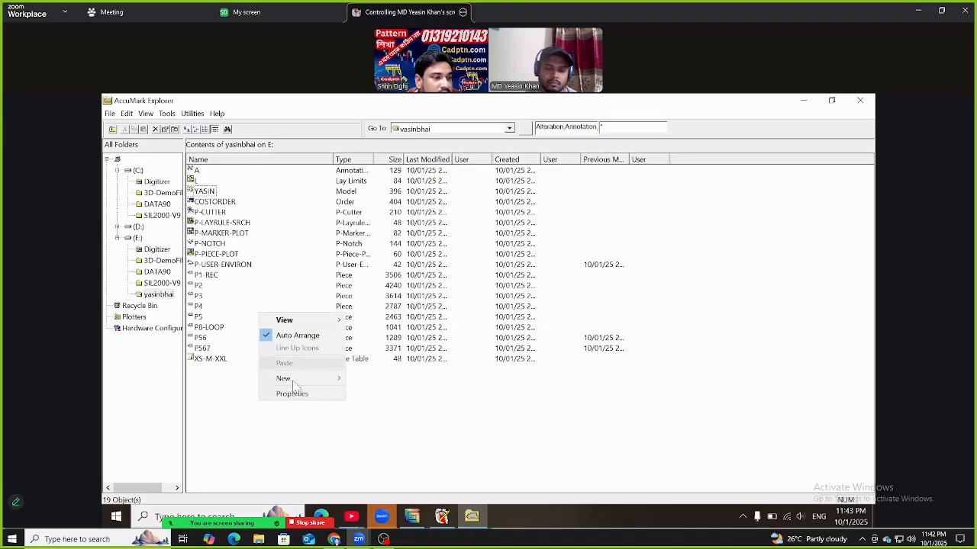
pyautogui.moveTo(294, 380)
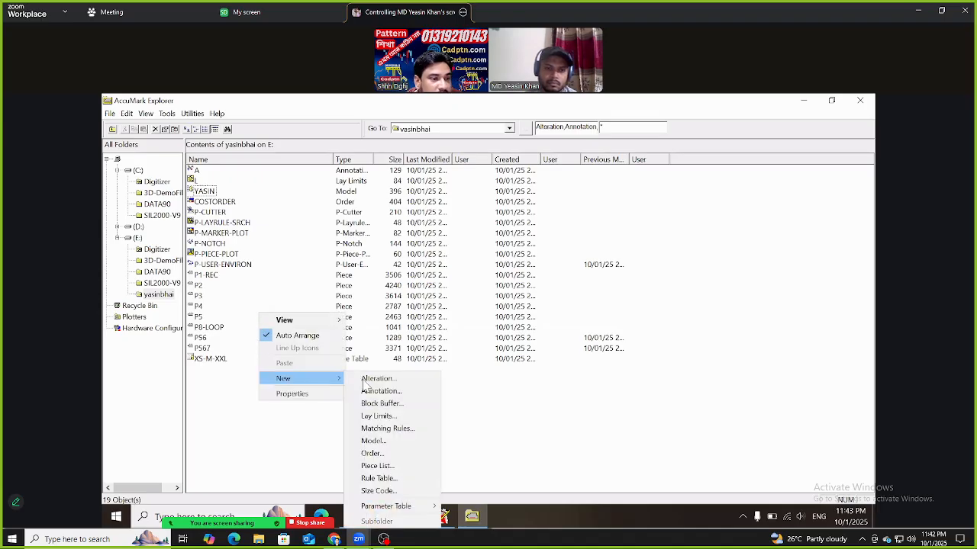
pyautogui.click(378, 453)
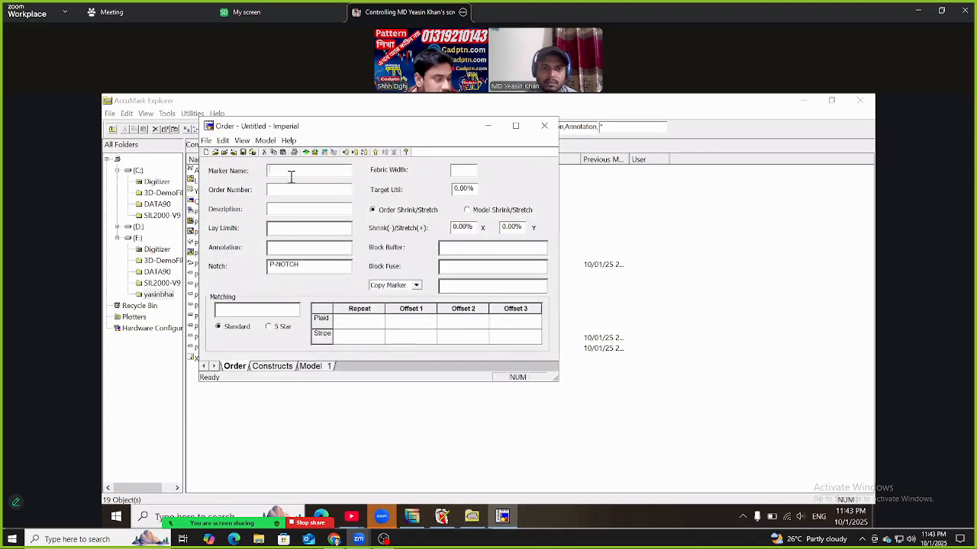
pyautogui.click(301, 191)
pyautogui.write('YASIN')
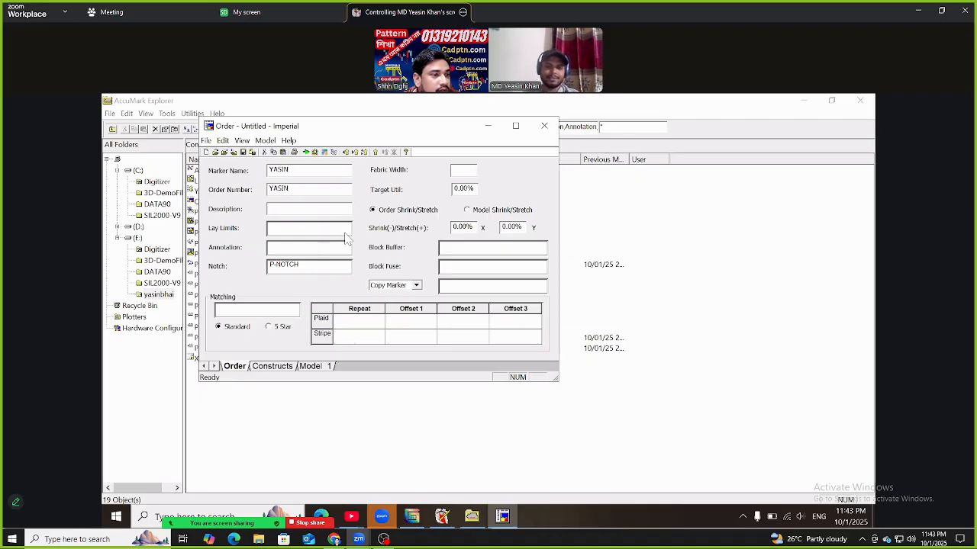
# Assign the lay limits table L and the annotation table A to the order
pyautogui.click(346, 229)
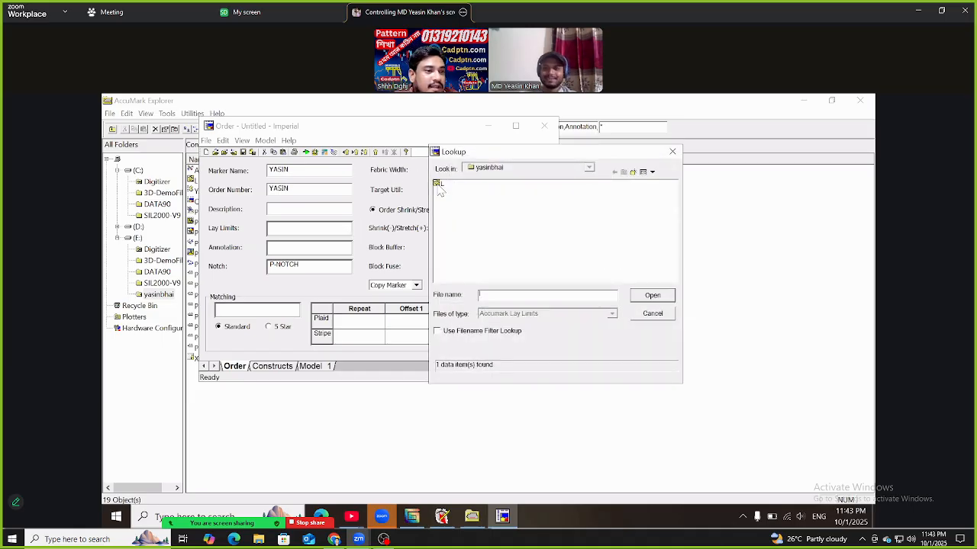
pyautogui.click(660, 298)
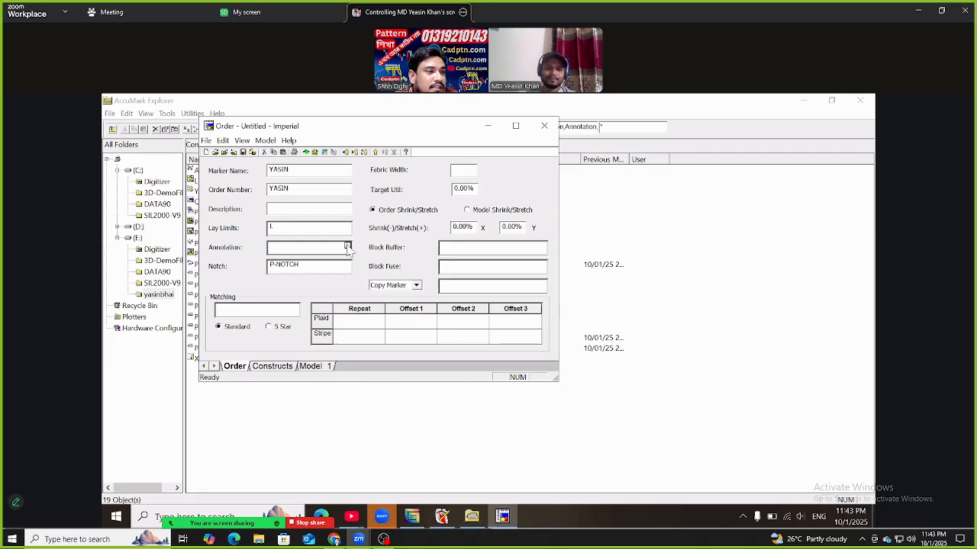
pyautogui.click(347, 247)
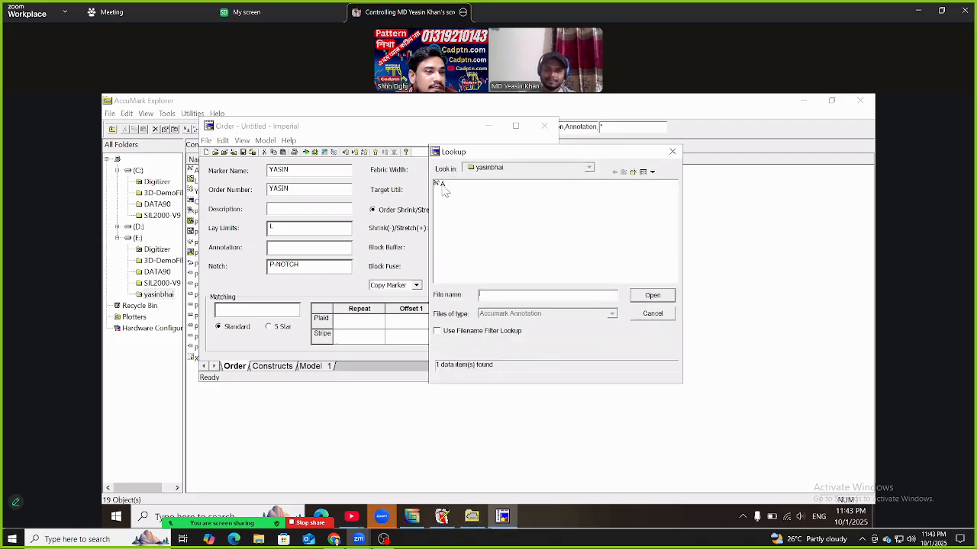
pyautogui.click(440, 184)
pyautogui.click(652, 297)
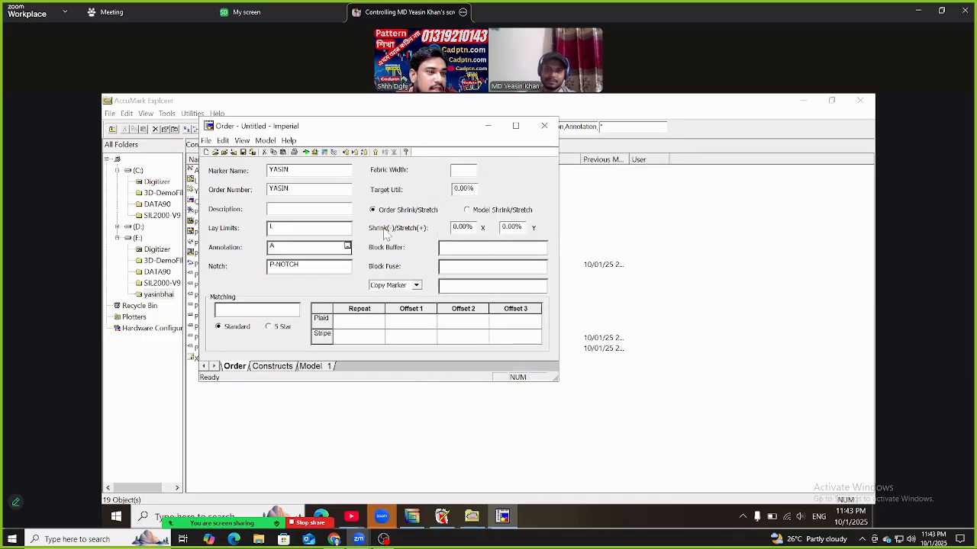
# Enter the trainee's saved model name as the order's first model
pyautogui.click(468, 170)
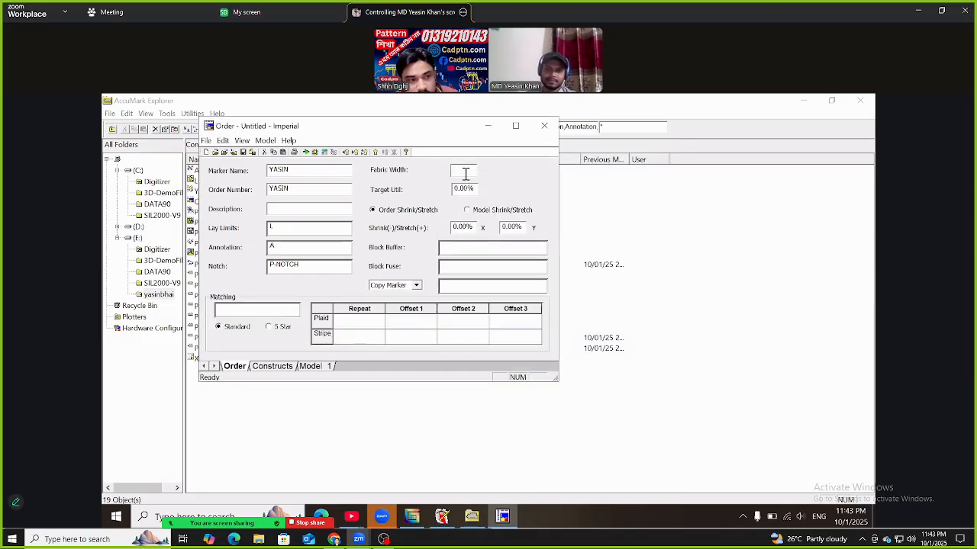
pyautogui.click(281, 367)
pyautogui.click(320, 367)
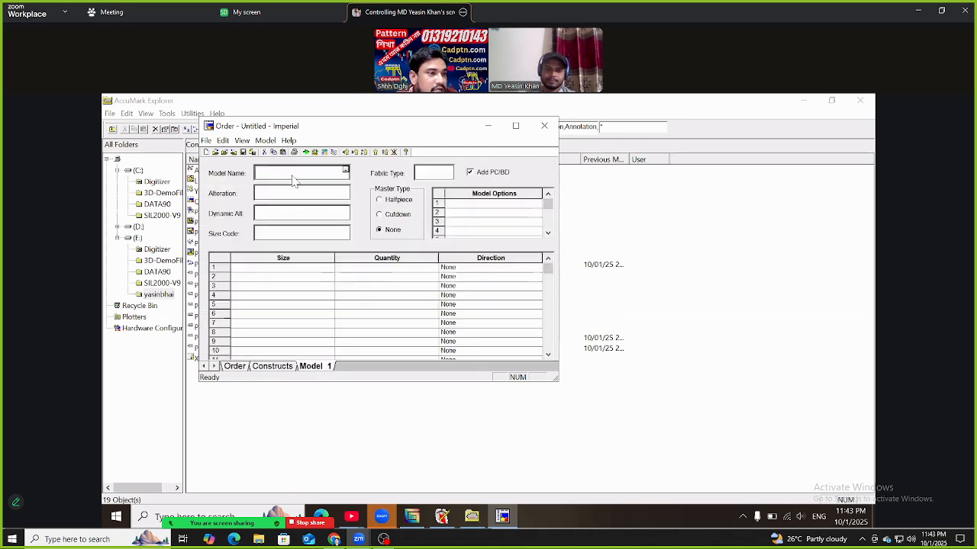
pyautogui.click(294, 177)
pyautogui.write('YASIN')
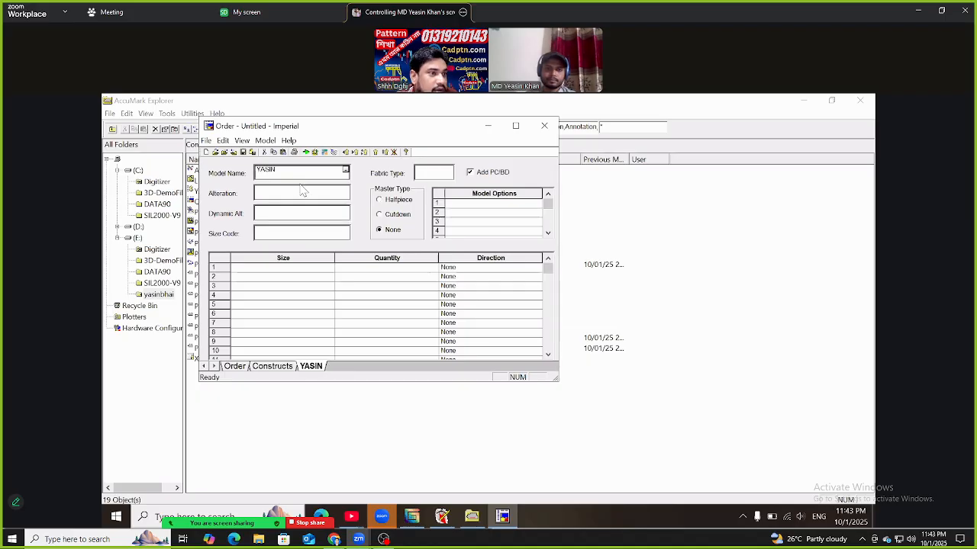
# Choose size M for the model's first size row from the list of available sizes
pyautogui.click(330, 272)
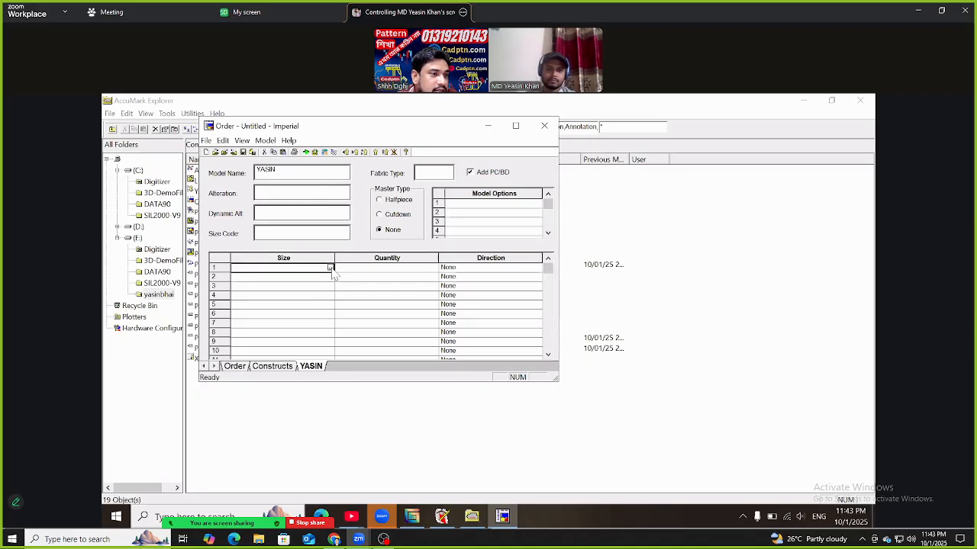
pyautogui.click(330, 267)
pyautogui.click(242, 181)
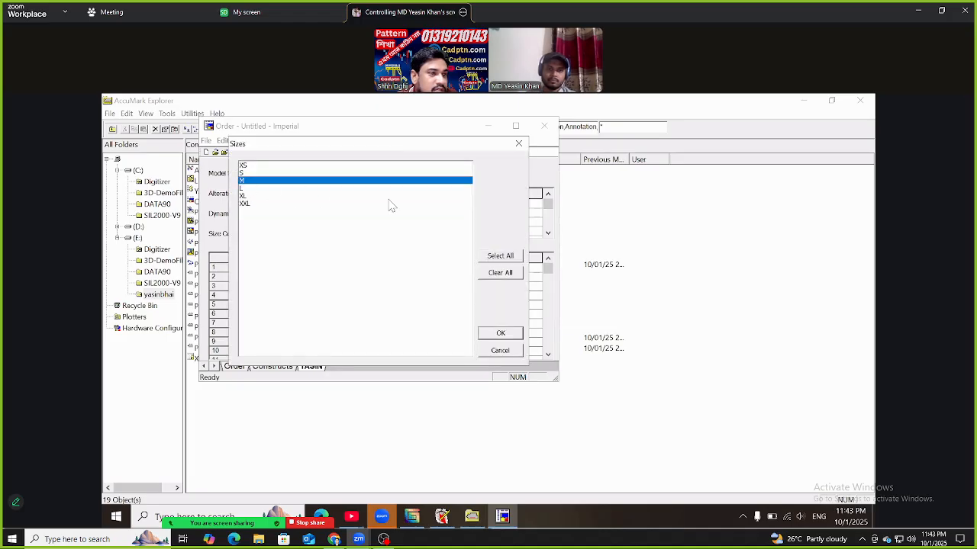
pyautogui.click(500, 335)
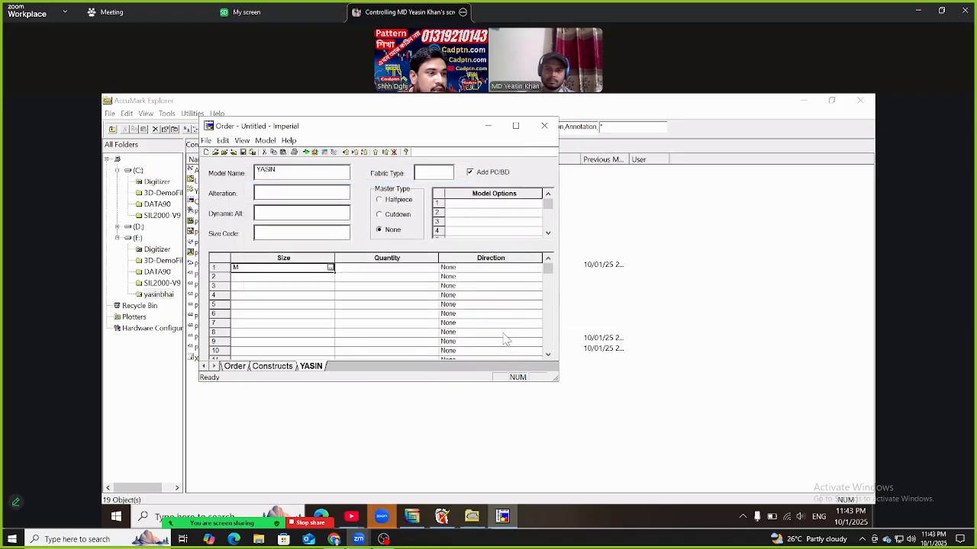
# Save the order, process it to generate the marker, and return to the storage area's contents
pyautogui.click(446, 177)
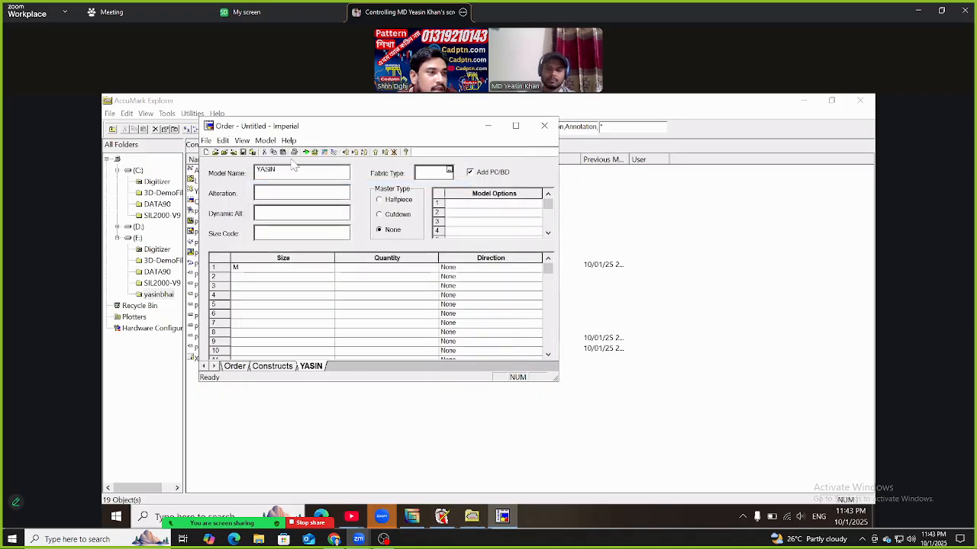
pyautogui.click(242, 152)
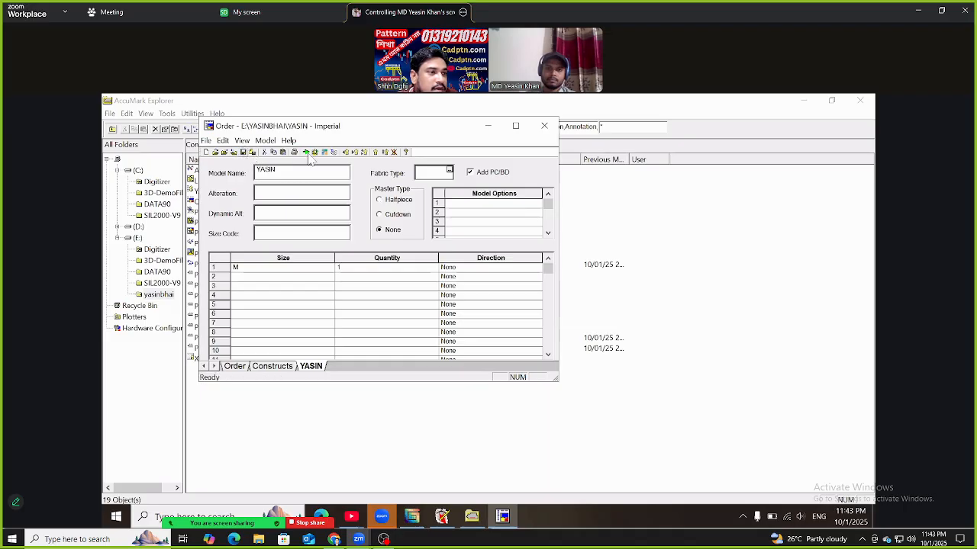
pyautogui.click(307, 151)
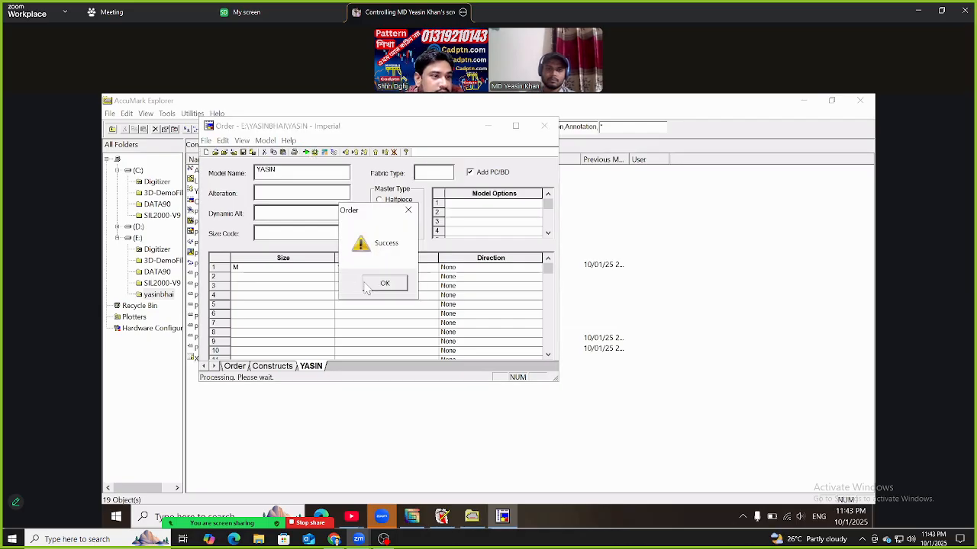
pyautogui.click(386, 284)
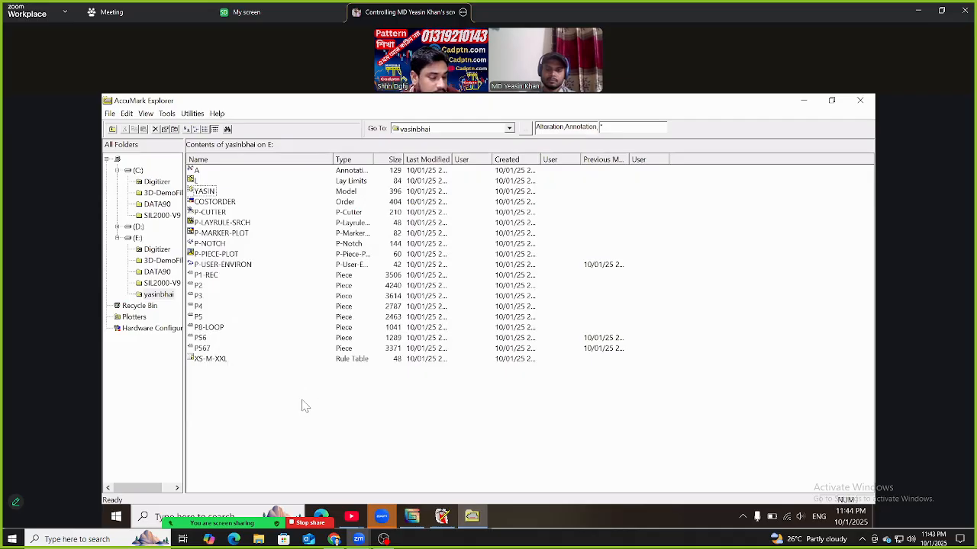
# Send the newly generated marker in the storage area to AccuNest
pyautogui.click(204, 194)
pyautogui.rightClick(206, 193)
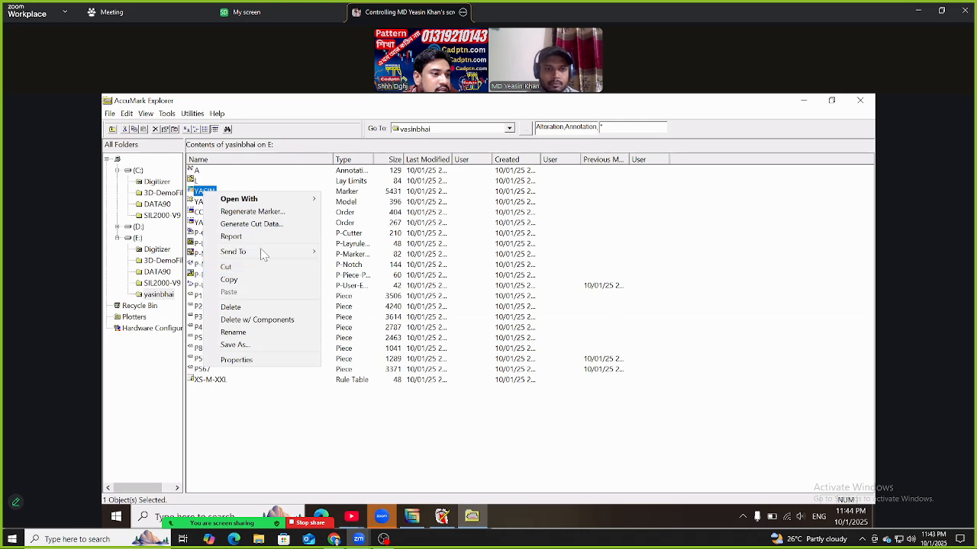
pyautogui.moveTo(296, 256)
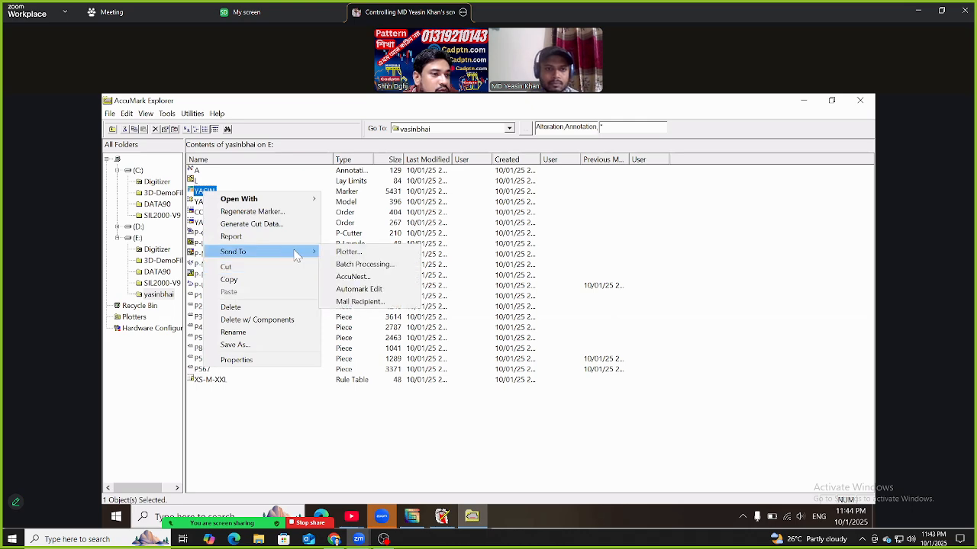
pyautogui.click(369, 277)
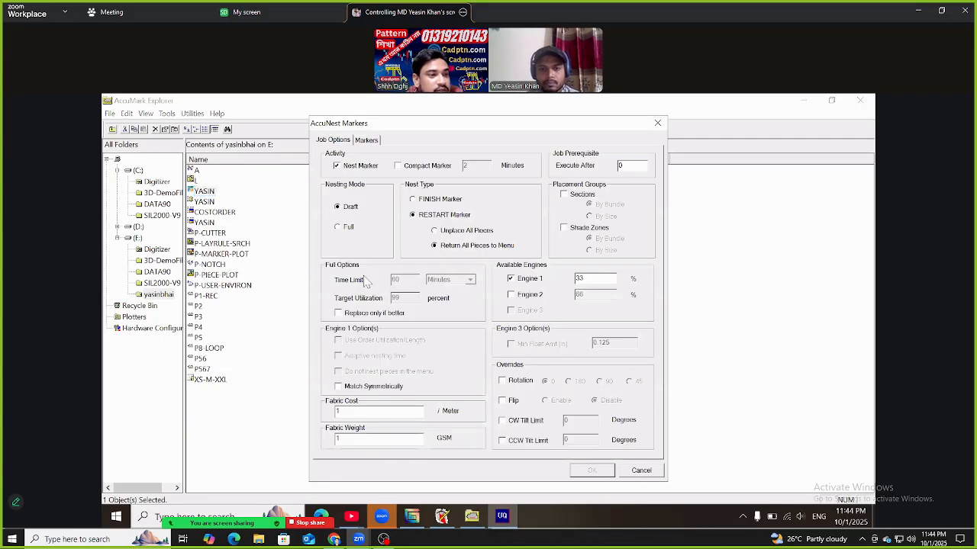
# Enable Compact Marker for 1 minute and set the nesting mode to Full
pyautogui.click(398, 165)
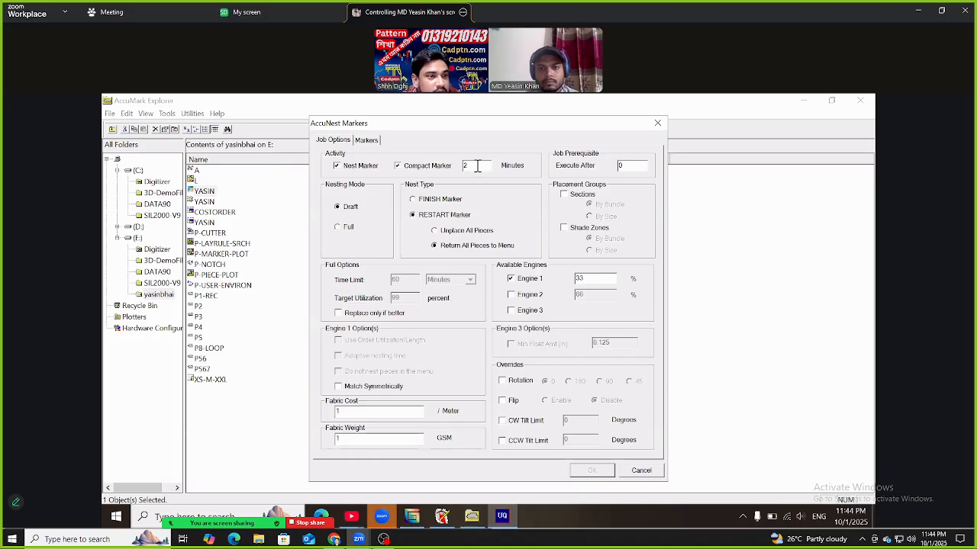
pyautogui.moveTo(452, 164); pyautogui.dragTo(449, 168)
pyautogui.write('1')
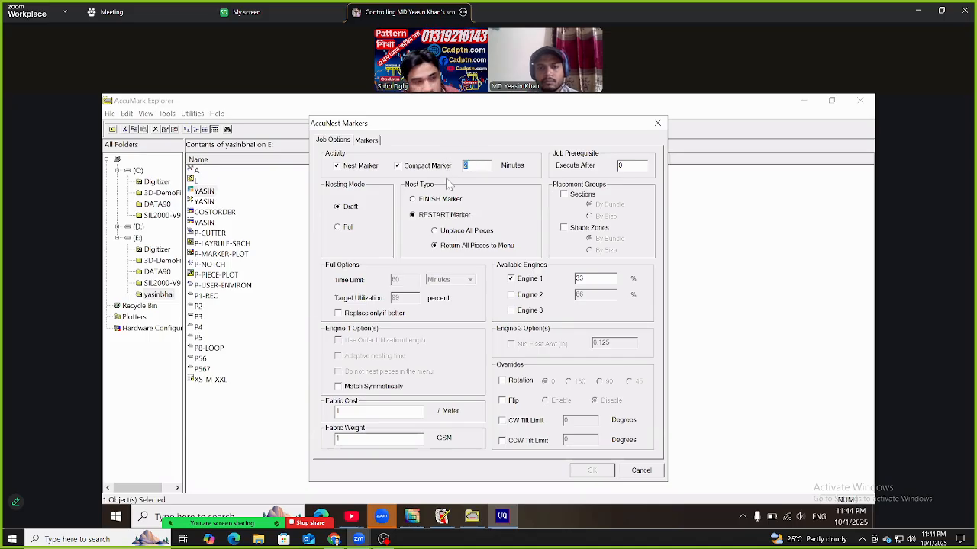
pyautogui.click(343, 228)
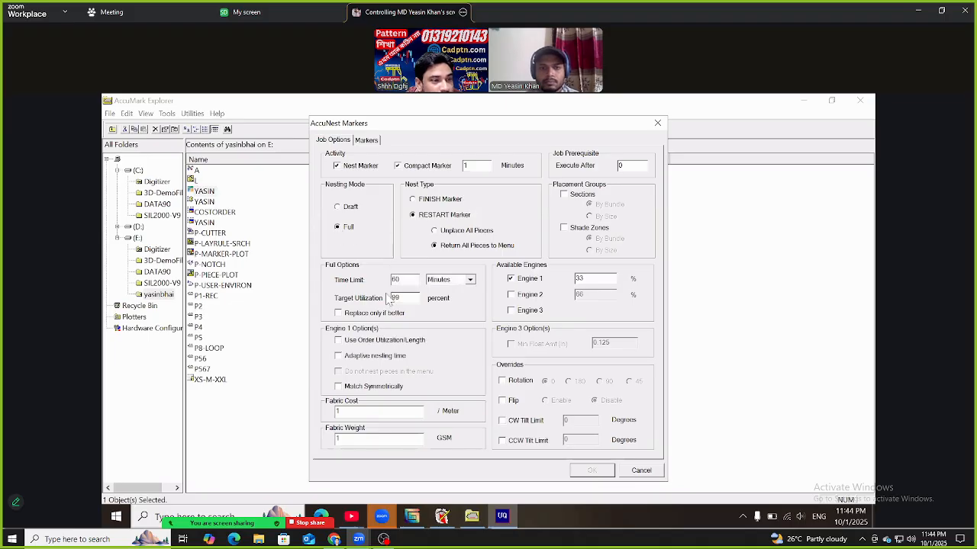
# Enable the Rotation override at 0 and add Engine 3 and Engine 2 to the available nesting engines
pyautogui.click(503, 382)
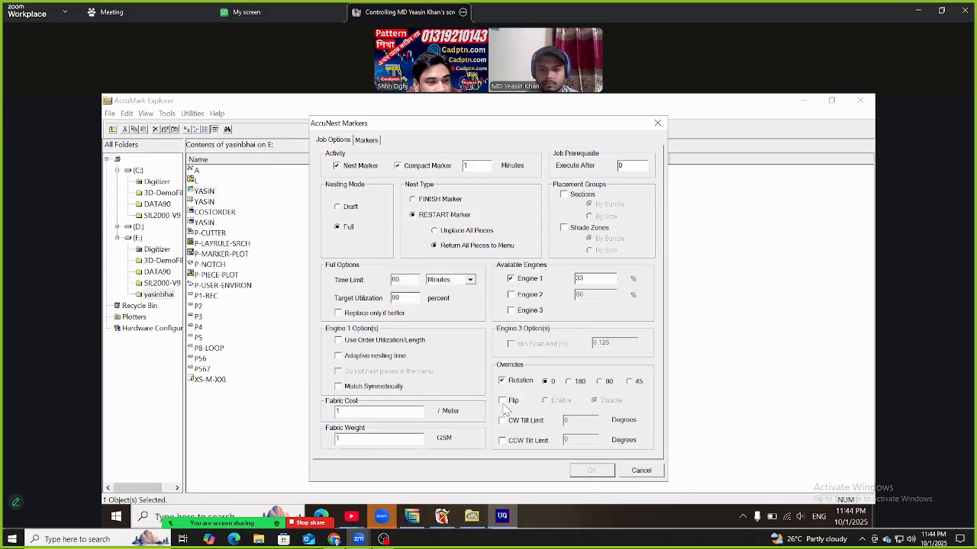
pyautogui.click(502, 402)
pyautogui.click(502, 401)
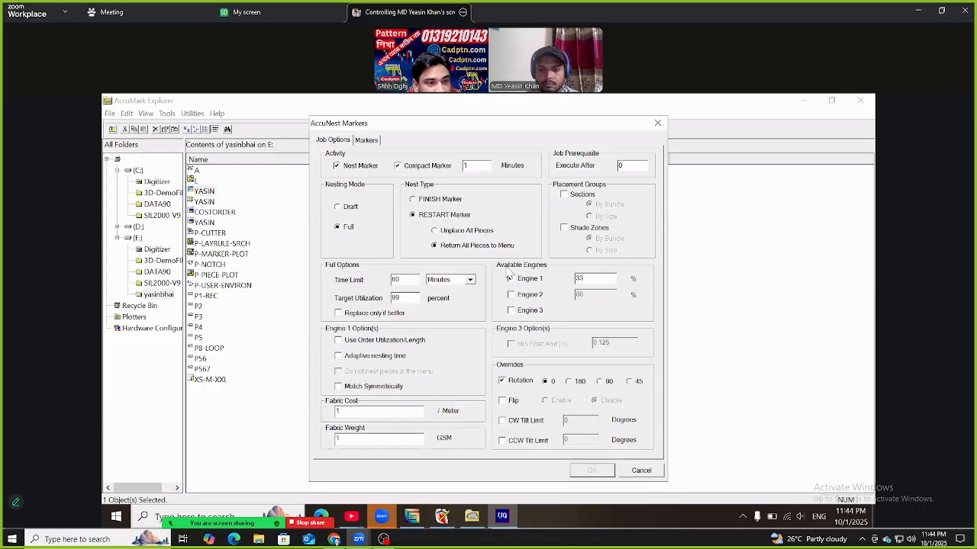
pyautogui.click(511, 310)
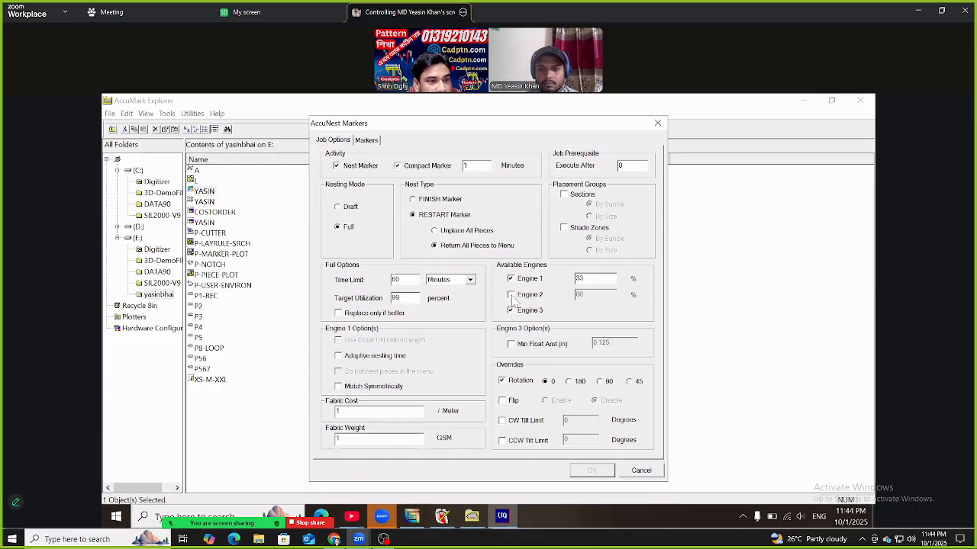
pyautogui.click(510, 295)
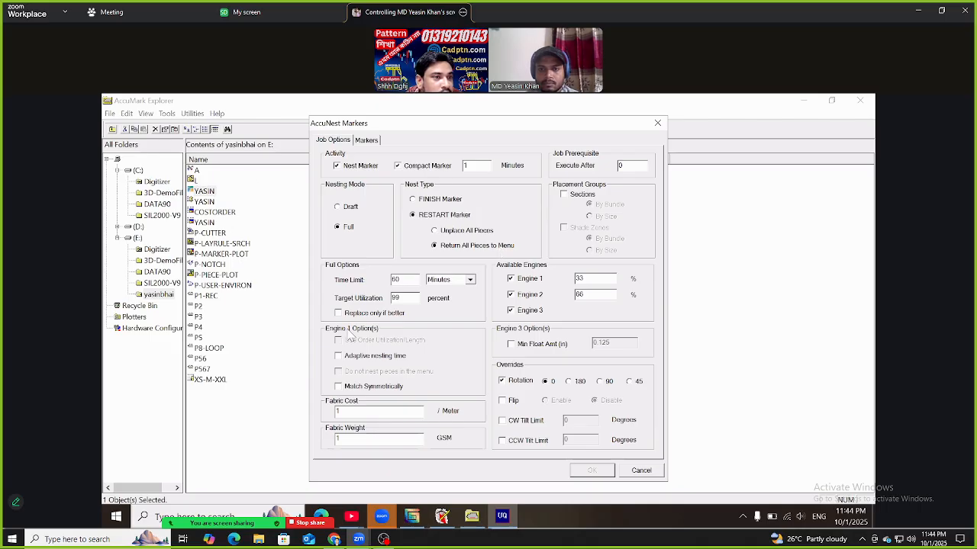
# Select the generated marker from the trainee's storage area on drive E and submit the AccuNest job
pyautogui.click(367, 141)
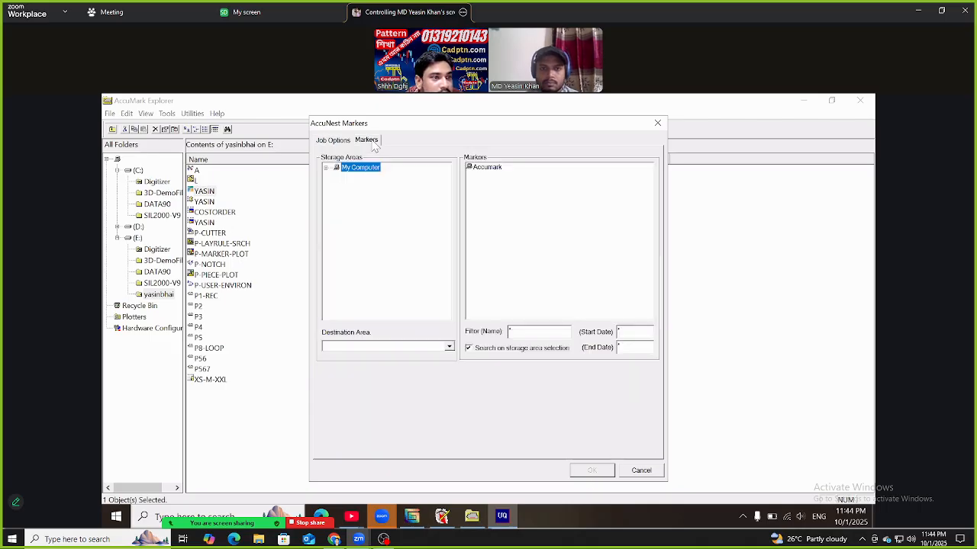
pyautogui.click(327, 168)
pyautogui.click(337, 176)
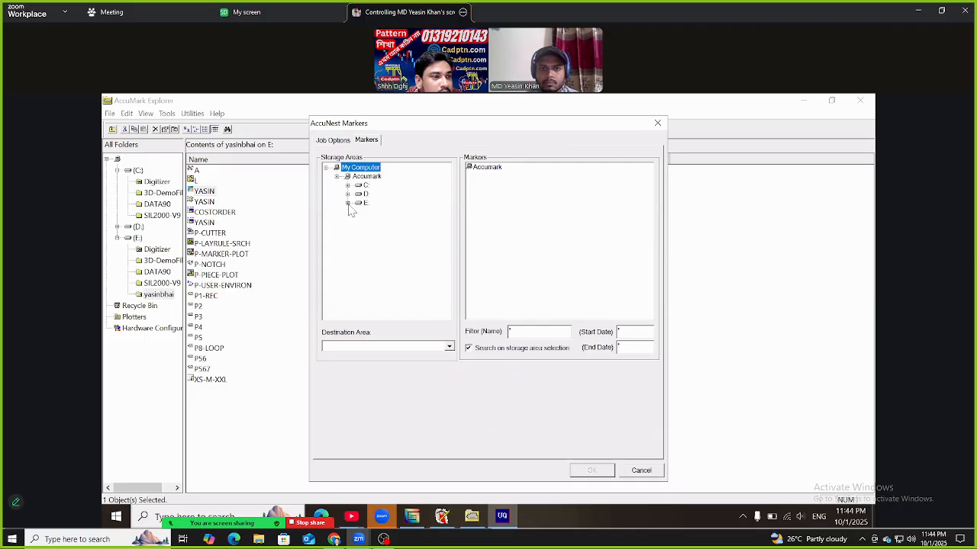
pyautogui.click(348, 204)
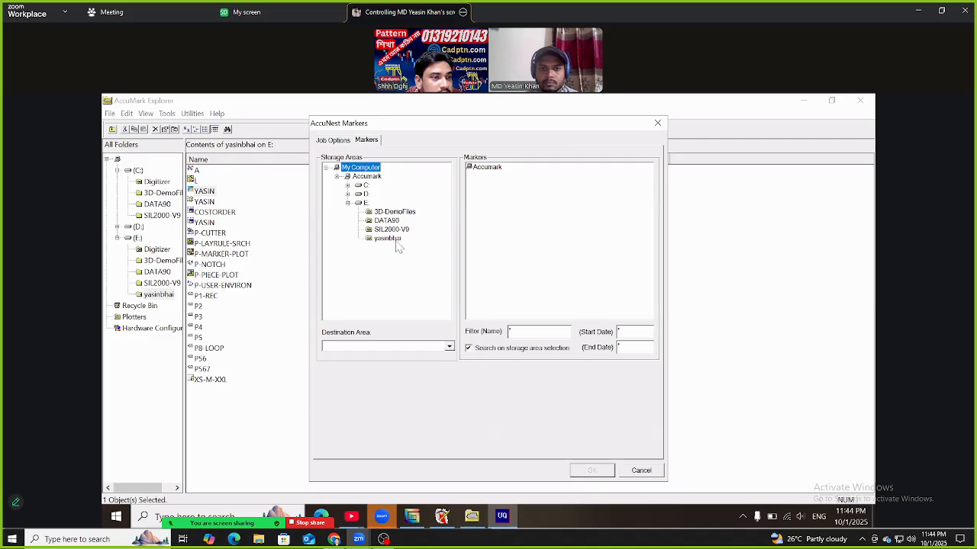
pyautogui.click(387, 239)
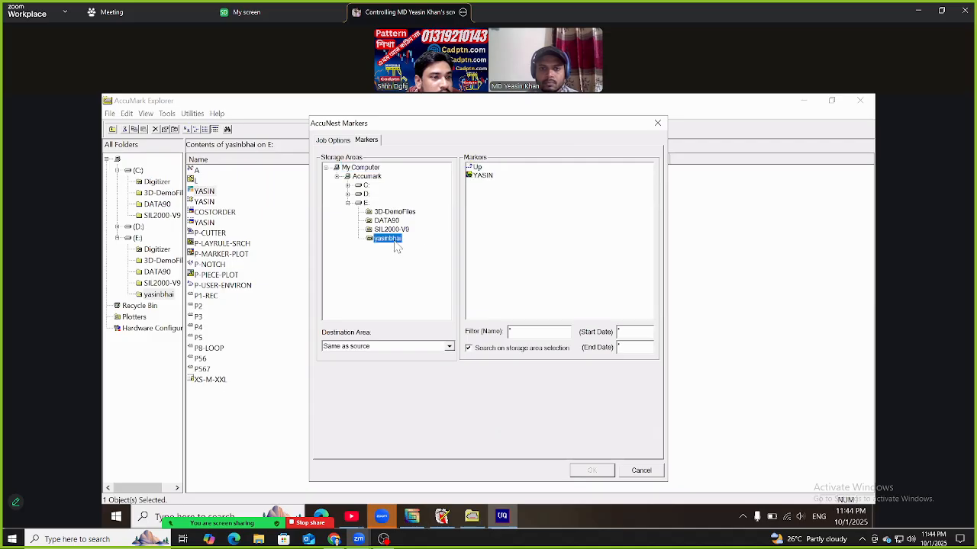
pyautogui.click(483, 175)
pyautogui.click(592, 470)
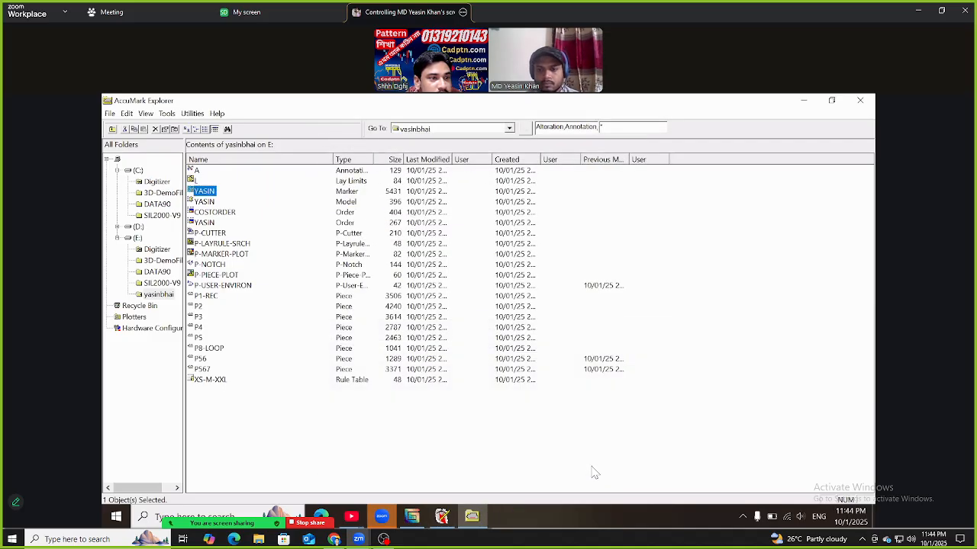